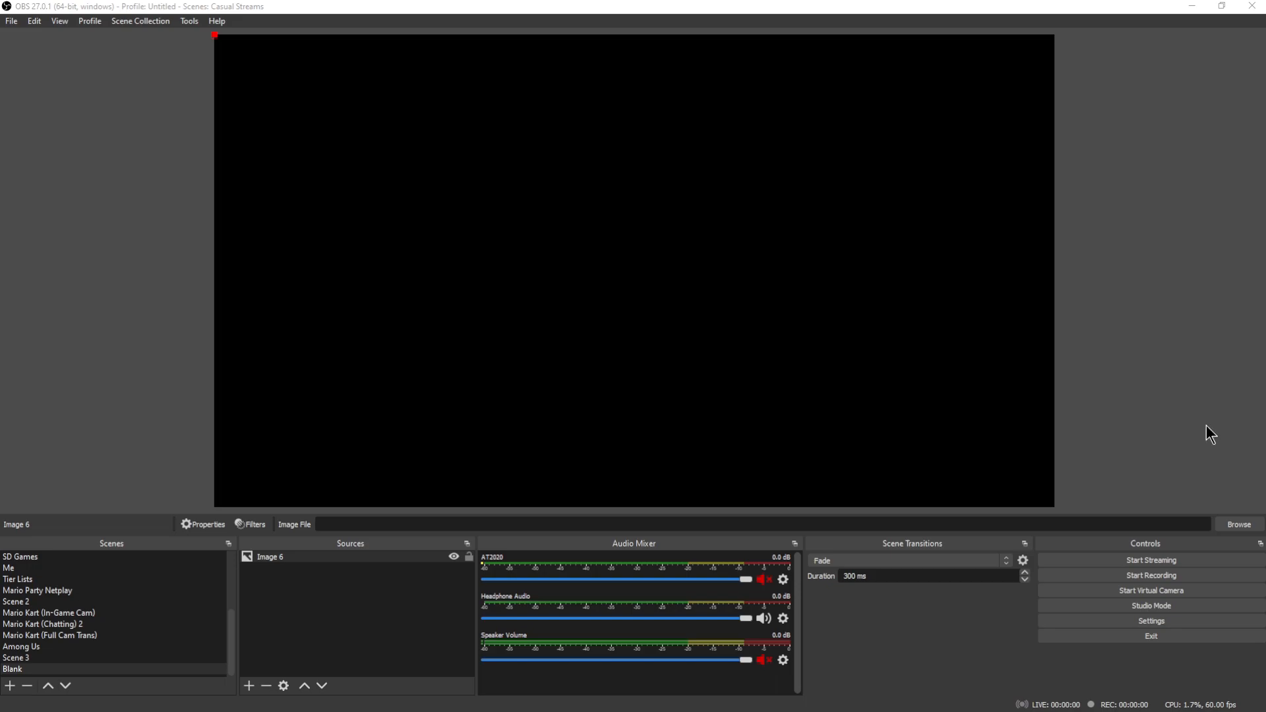
Review the output mode choices in the Output settings and leave the settings without changing anything
{"action": "left_click", "coordinate": [1108, 621]}
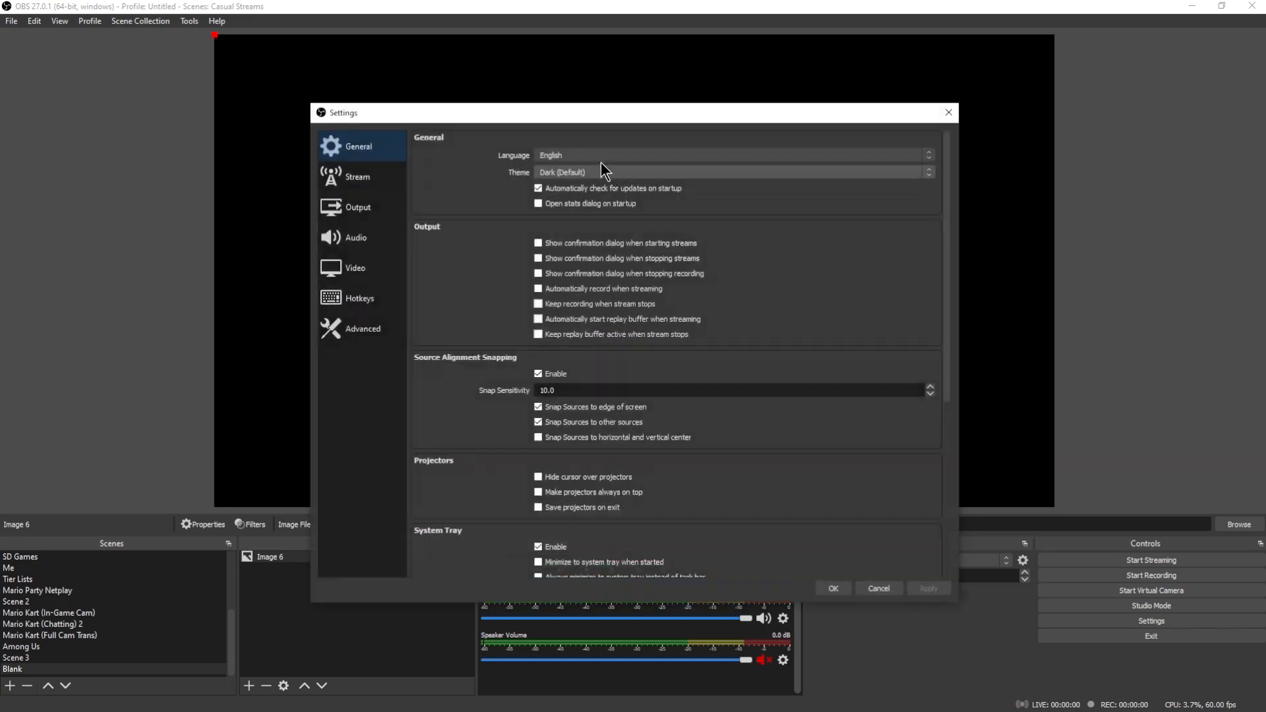
{"action": "left_click", "coordinate": [360, 208]}
{"action": "left_click", "coordinate": [563, 140]}
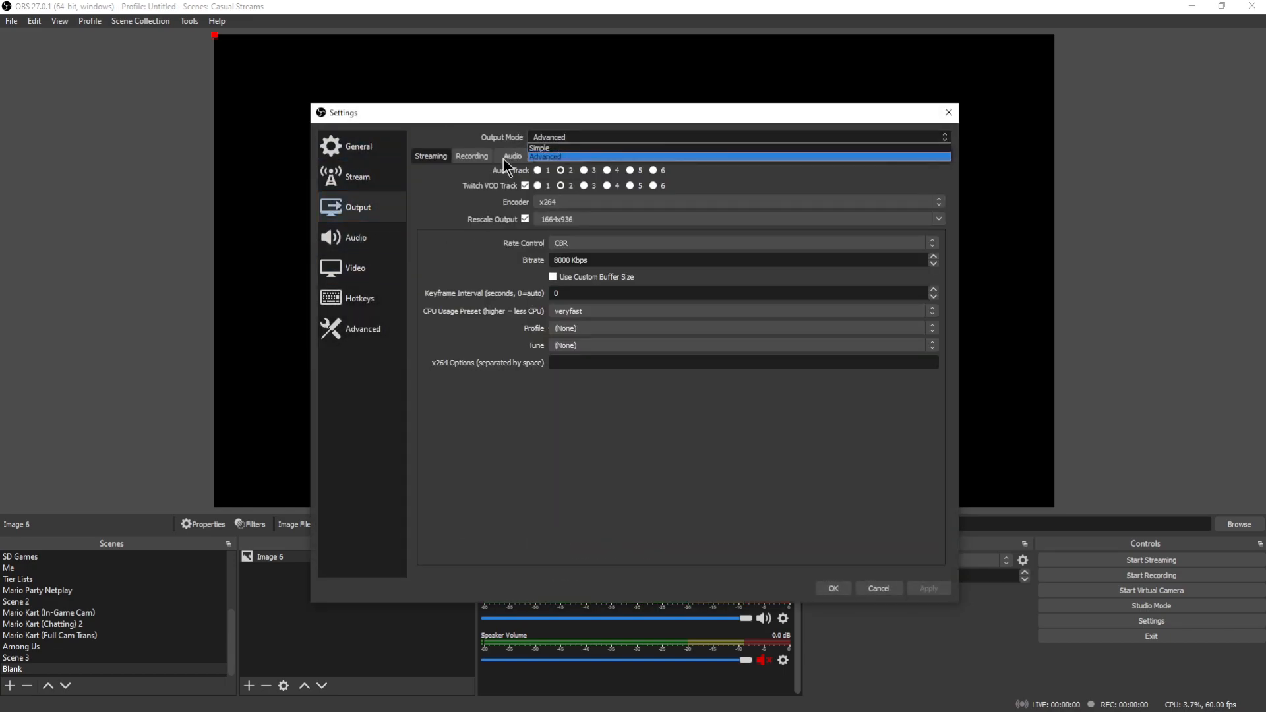
{"action": "left_click", "coordinate": [475, 139]}
{"action": "left_click", "coordinate": [897, 587]}
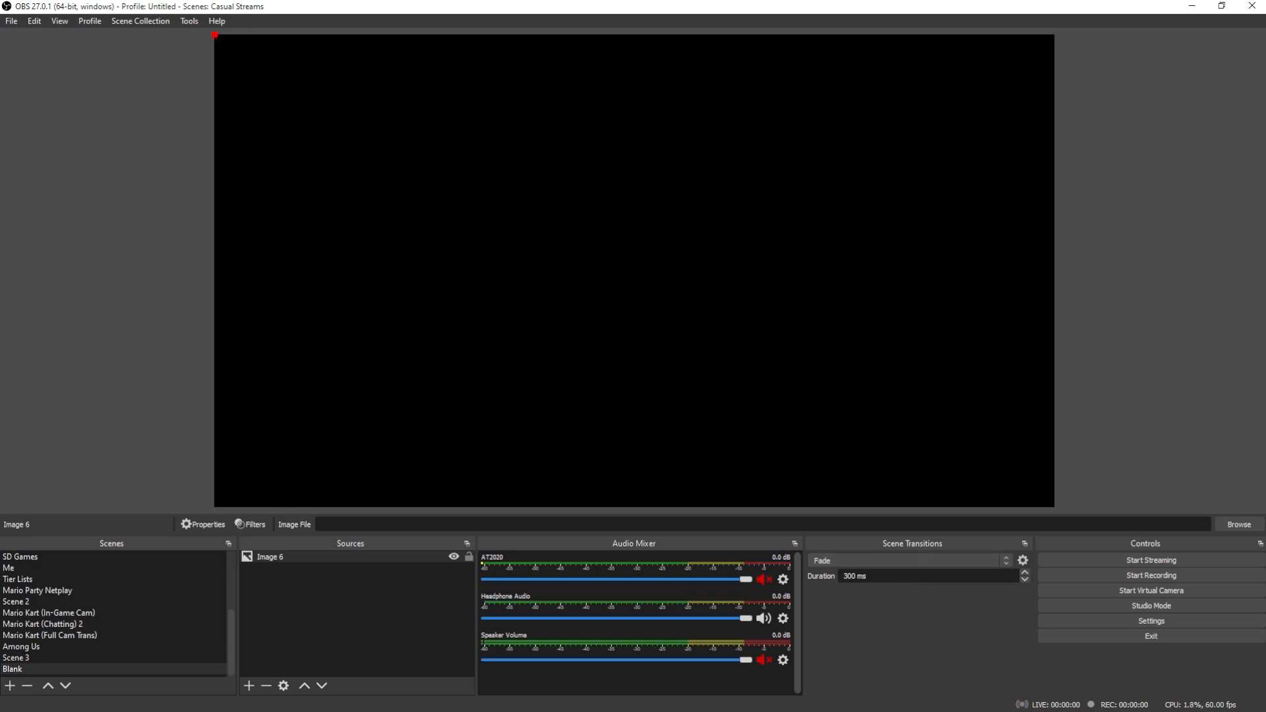
Bring the second OBS window onto this screen to examine it and move it back off the screen
{"action": "left_click_drag", "start_coordinate": [494, 151], "coordinate": [474, 95]}
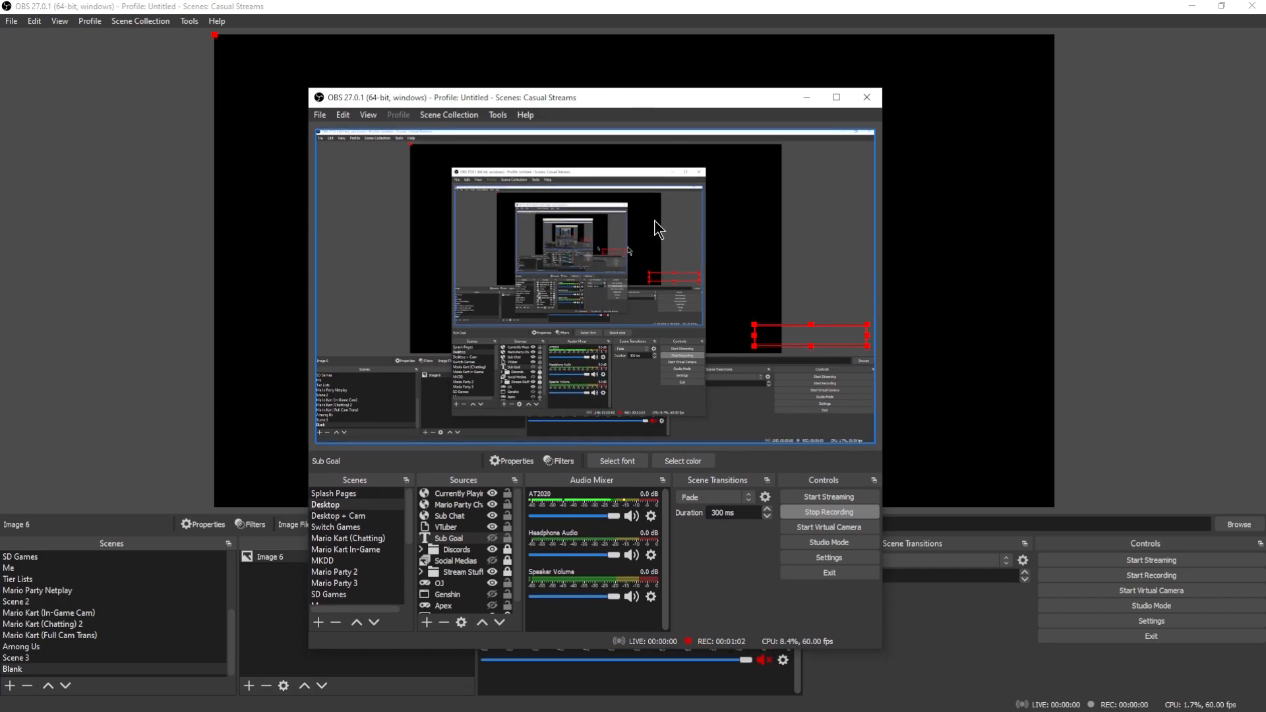
{"action": "left_click_drag", "start_coordinate": [536, 100], "coordinate": [1265, 277]}
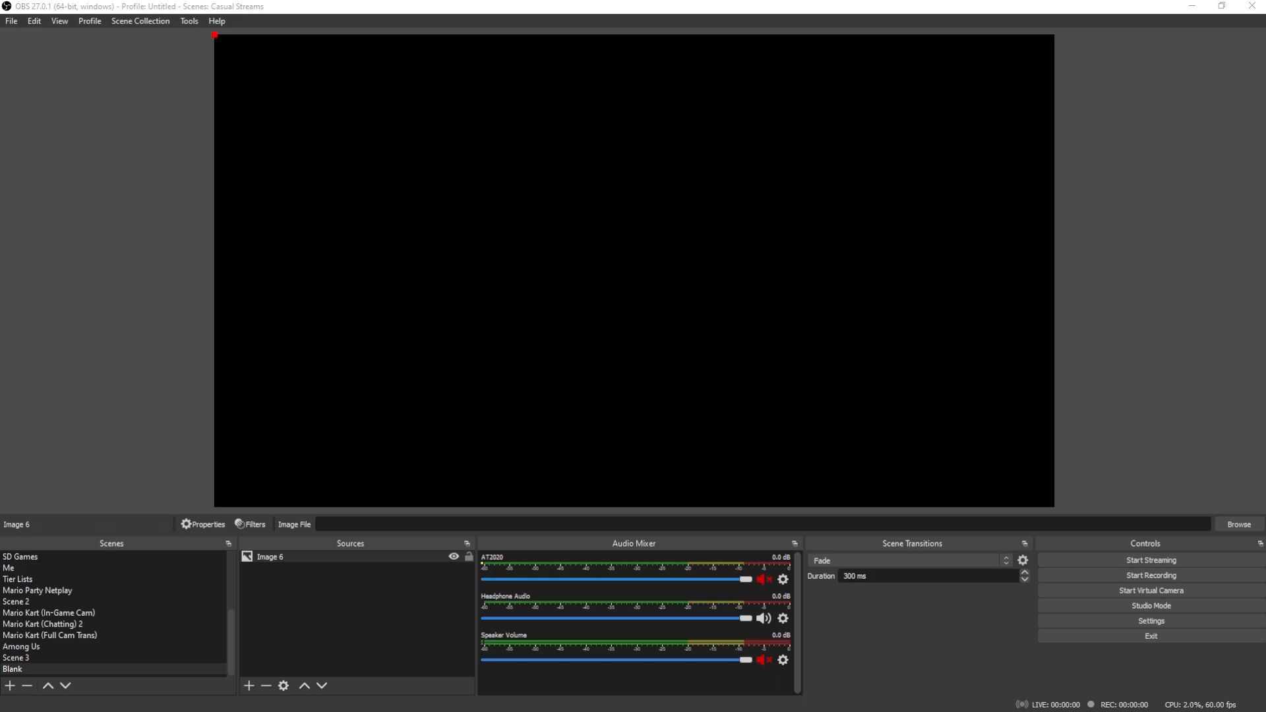
{"action": "left_click_drag", "start_coordinate": [1265, 112], "coordinate": [789, 94]}
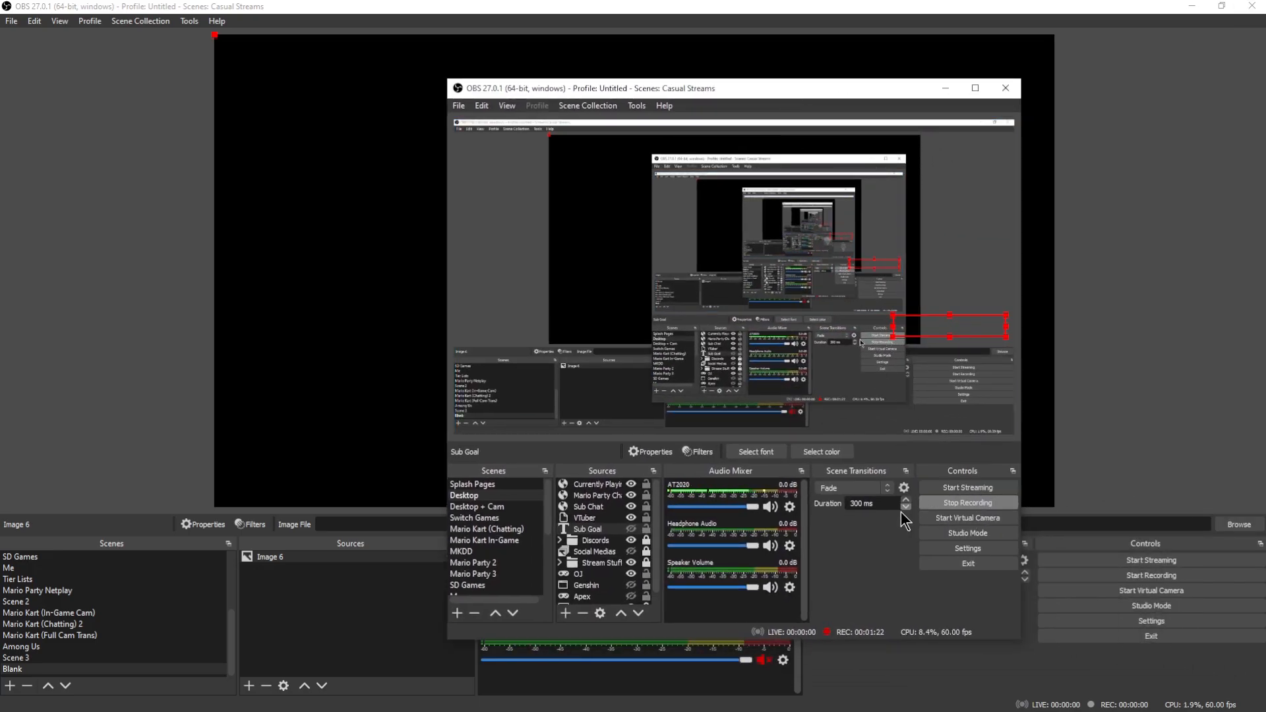
{"action": "left_click_drag", "start_coordinate": [770, 95], "coordinate": [1265, 30]}
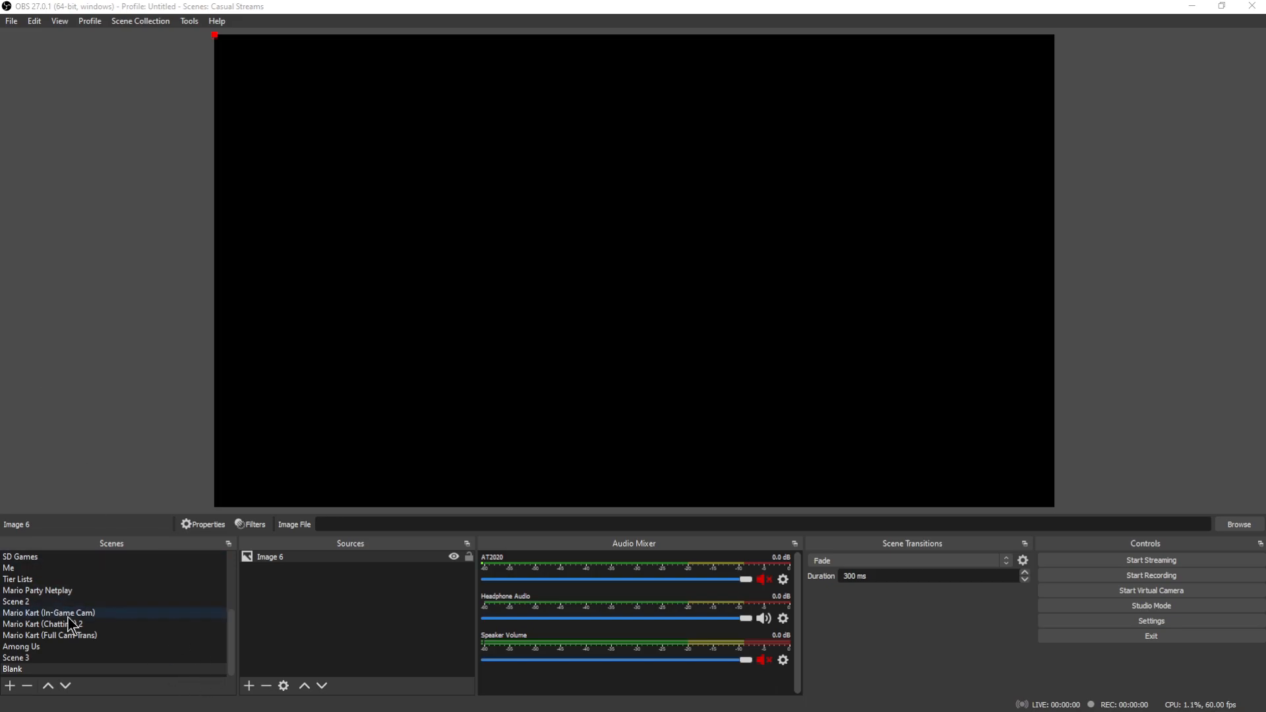
Preview the Mario Party 3, Switch Games and Desktop scenes, and return to the Blank scene
{"action": "scroll", "coordinate": [90, 602], "scroll_direction": "up", "scroll_amount": 3}
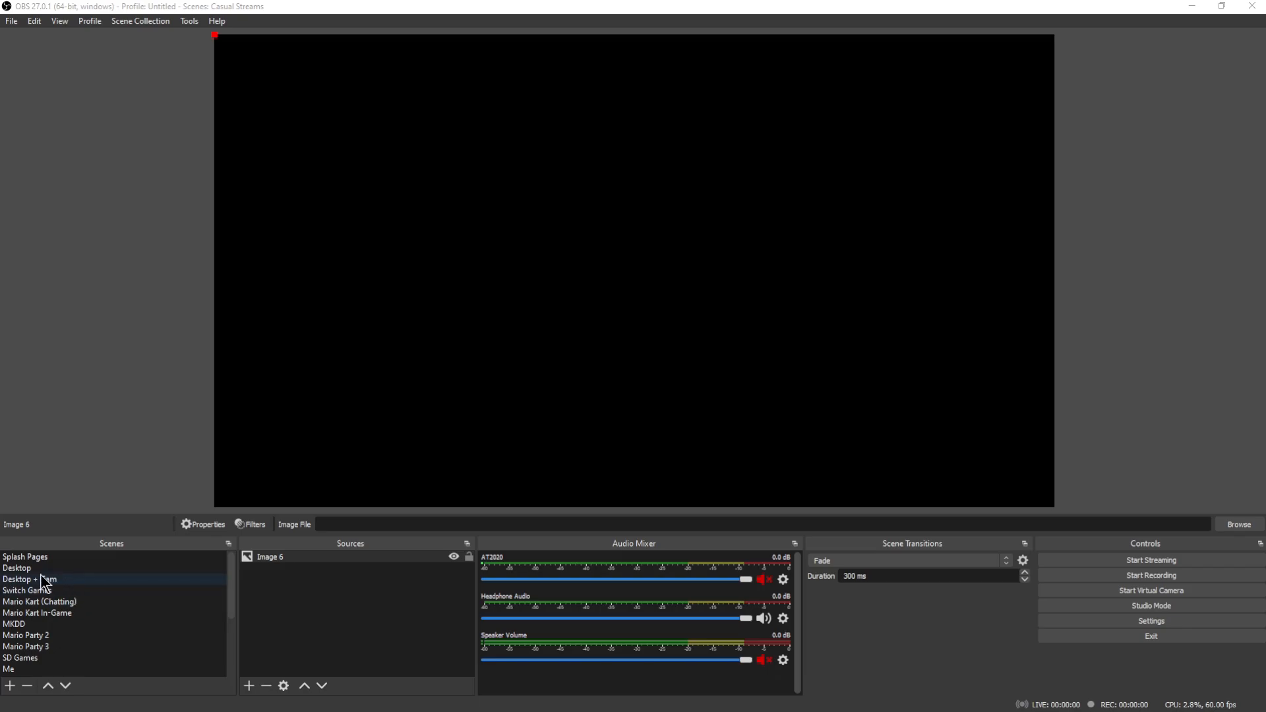
{"action": "left_click", "coordinate": [35, 646]}
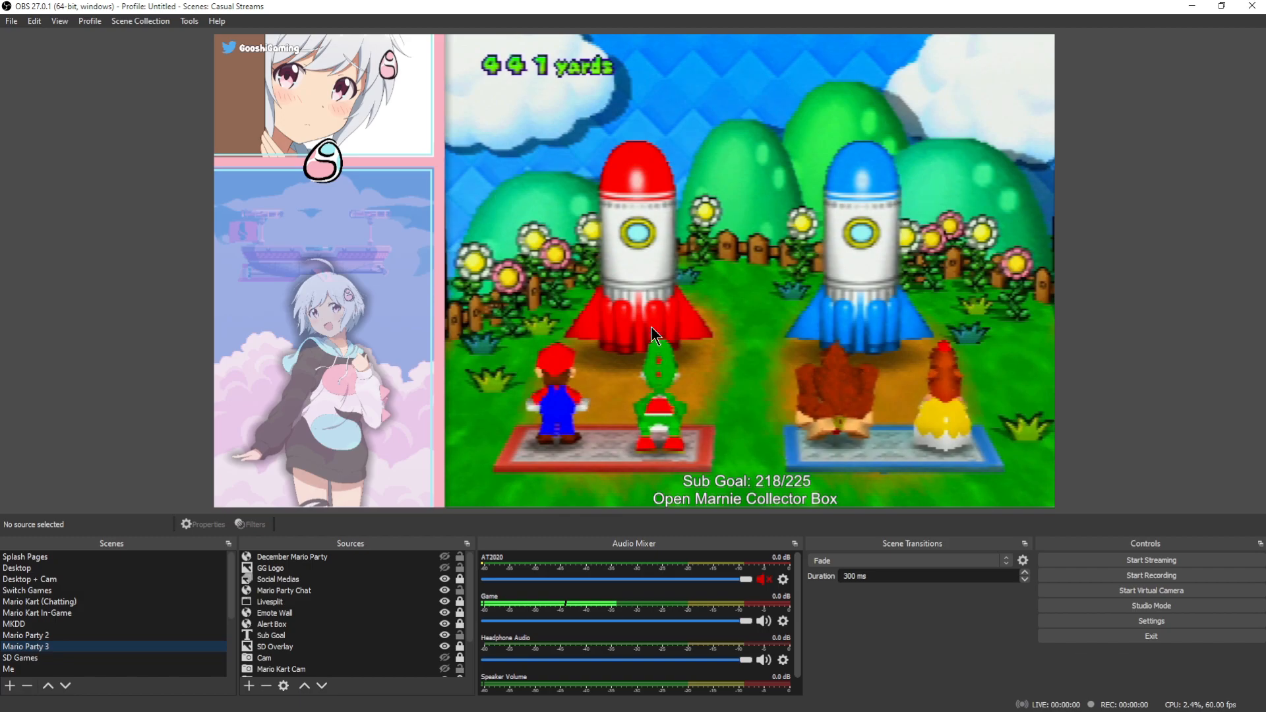
{"action": "left_click", "coordinate": [27, 590]}
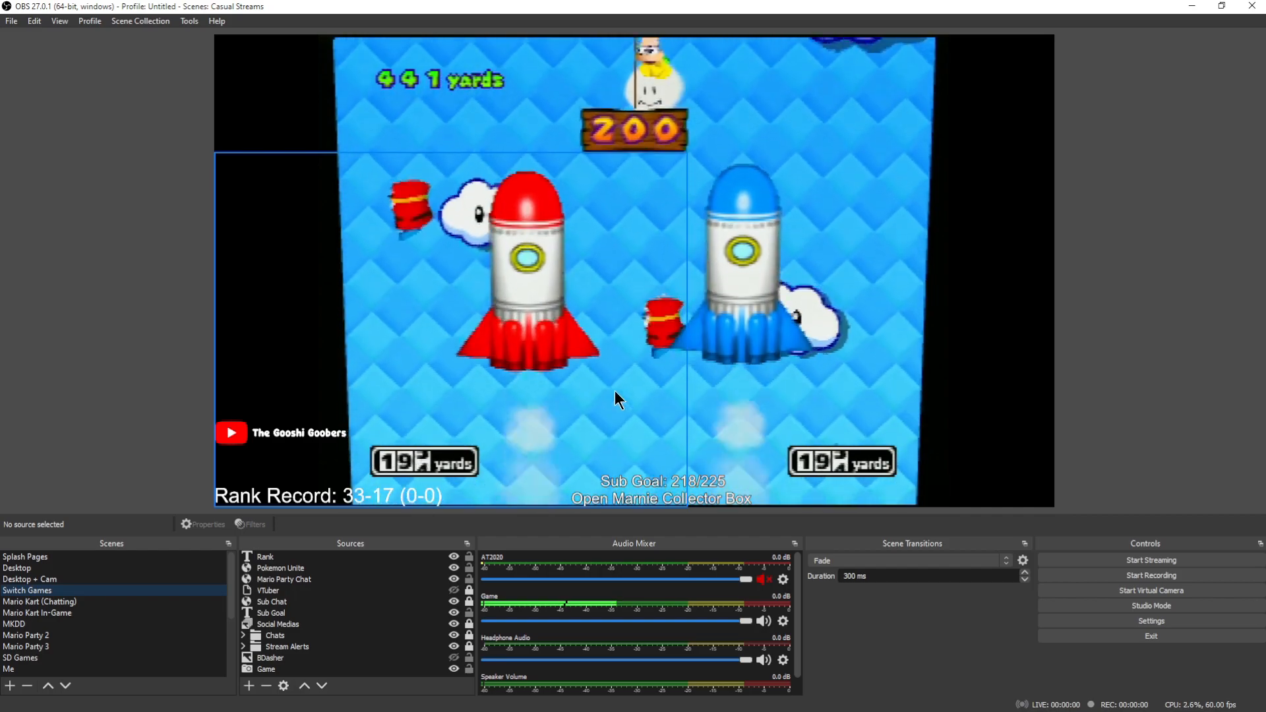
{"action": "left_click", "coordinate": [44, 568]}
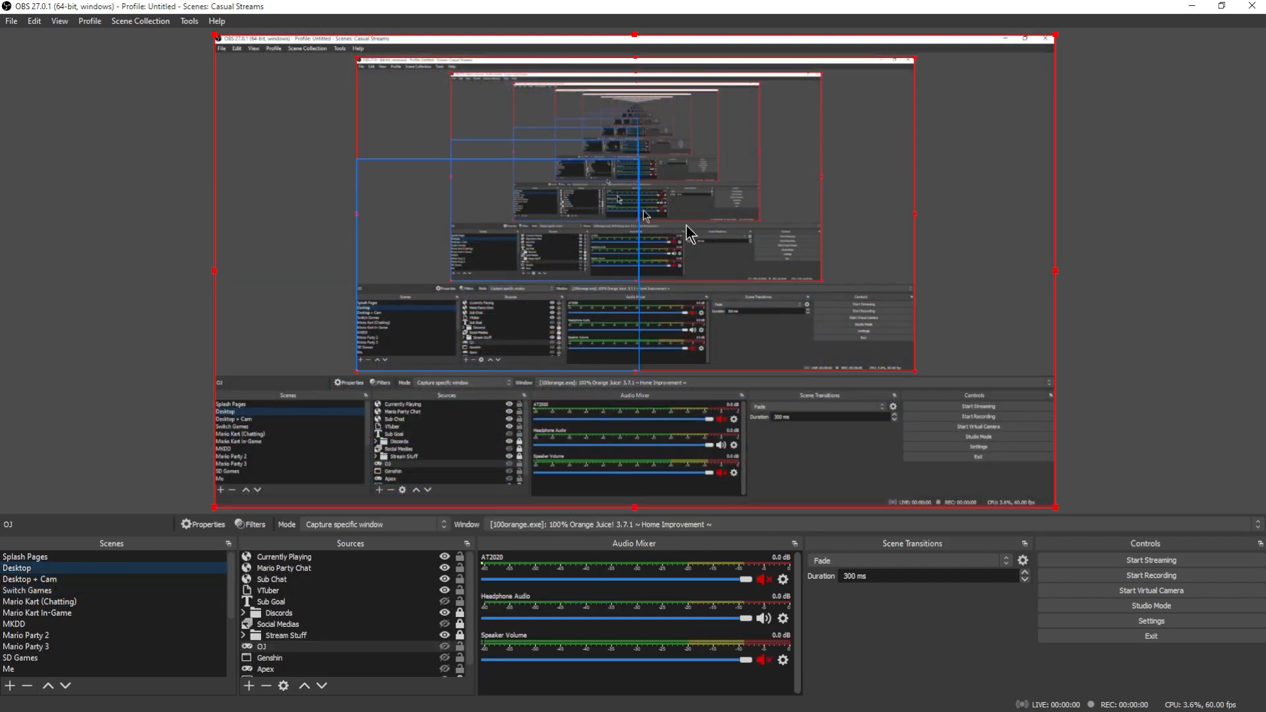
{"action": "scroll", "coordinate": [59, 659], "scroll_direction": "down", "scroll_amount": 2}
{"action": "scroll", "coordinate": [62, 665], "scroll_direction": "down", "scroll_amount": 1}
{"action": "left_click", "coordinate": [152, 668]}
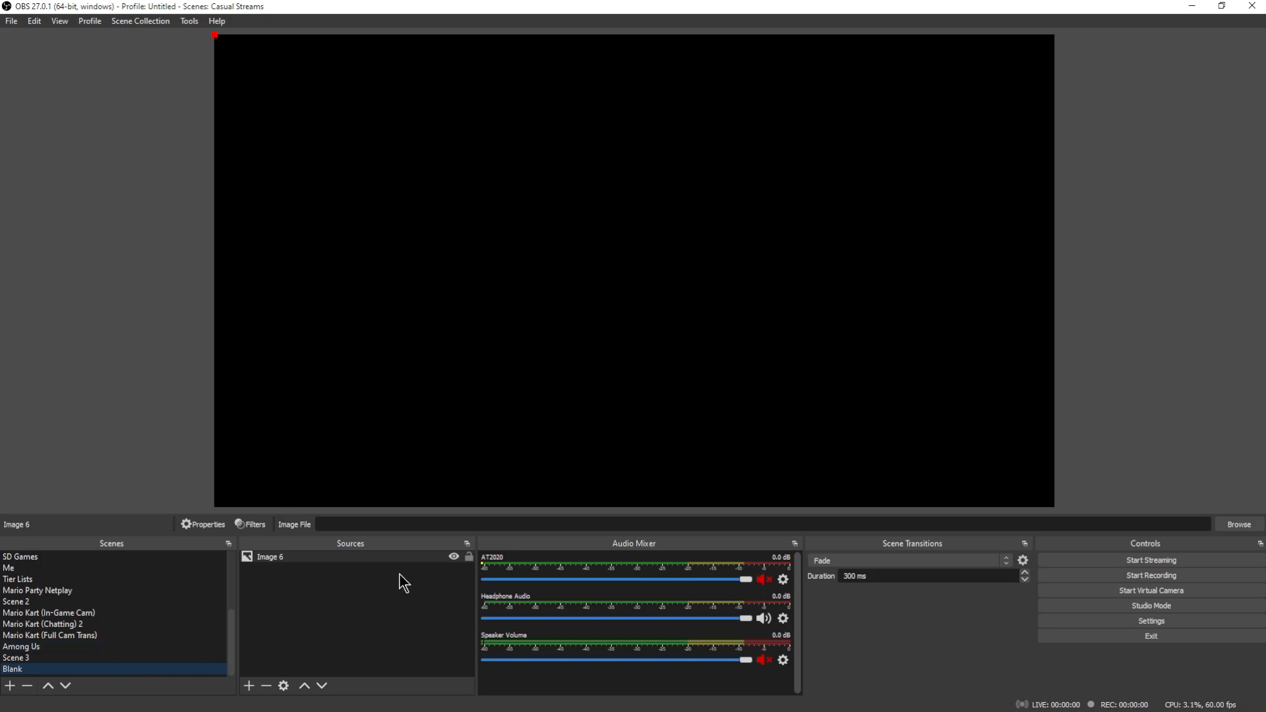
Remove the Image 6 source from the Blank scene
{"action": "left_click", "coordinate": [325, 556]}
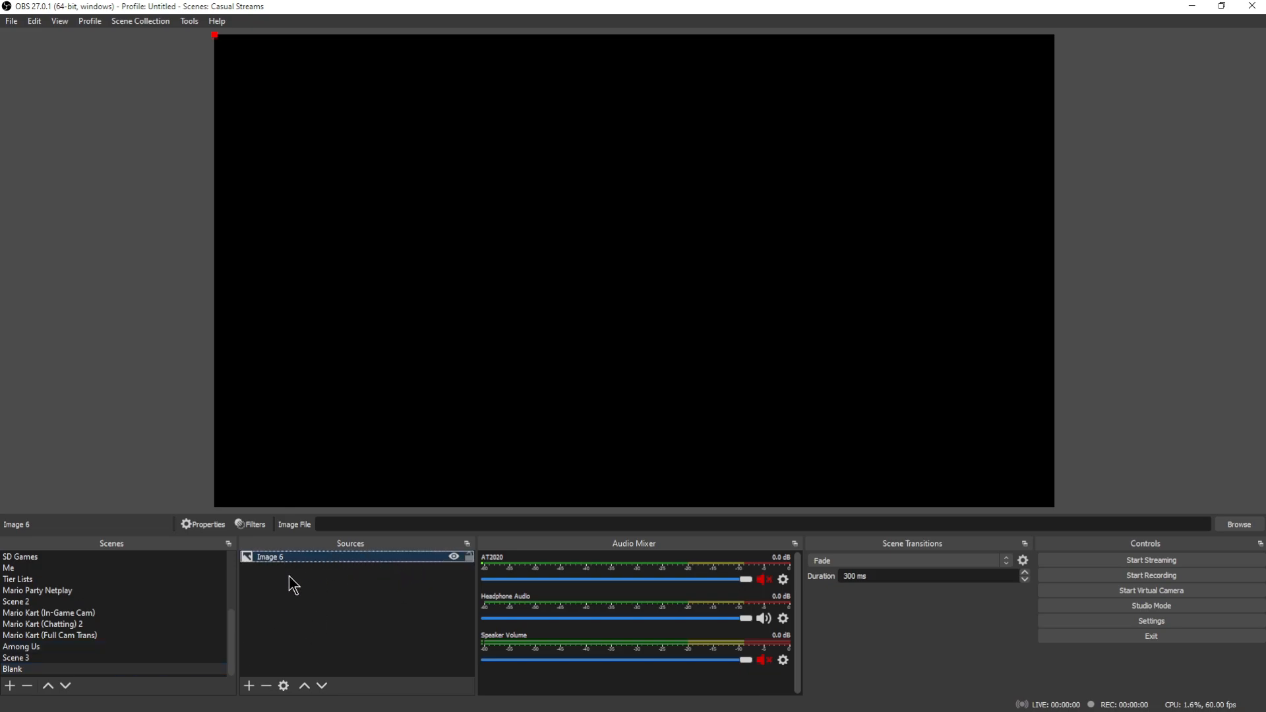
{"action": "key", "text": "Delete"}
{"action": "left_click", "coordinate": [667, 377]}
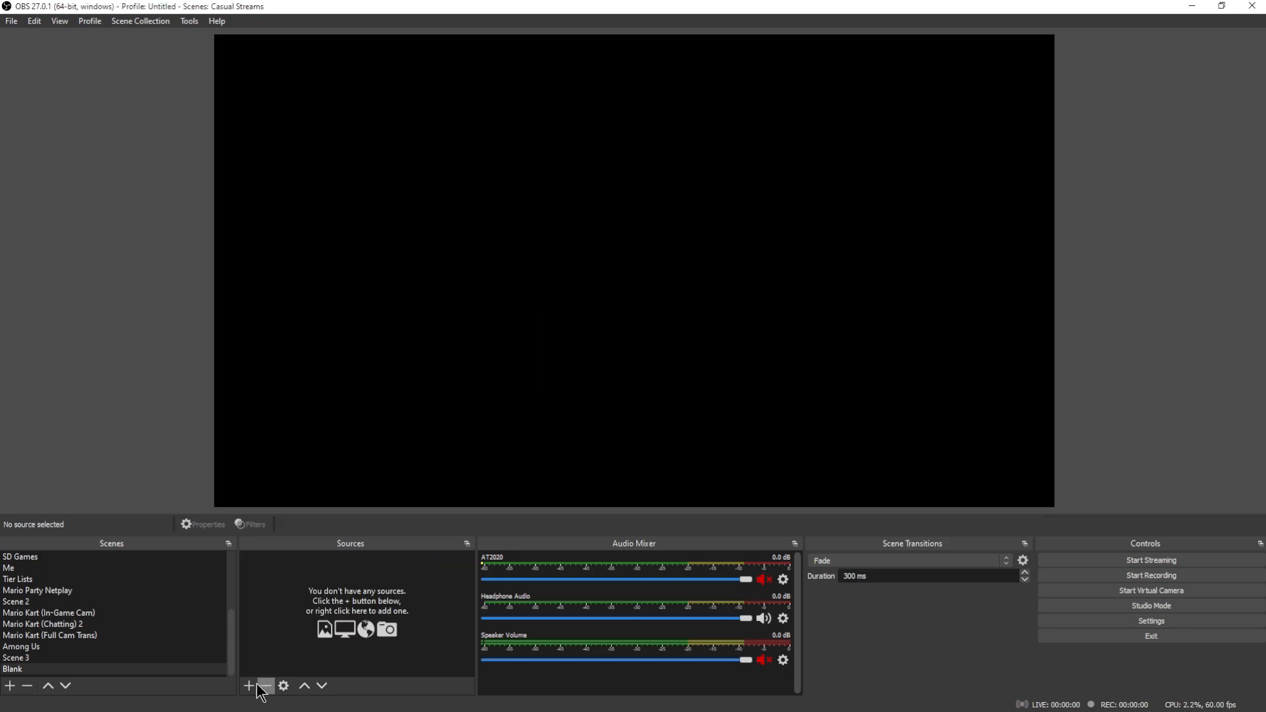
Add the existing BDasher image source to the Blank scene and scale it down in the canvas's upper-left corner
{"action": "left_click", "coordinate": [249, 686]}
{"action": "left_click", "coordinate": [300, 520]}
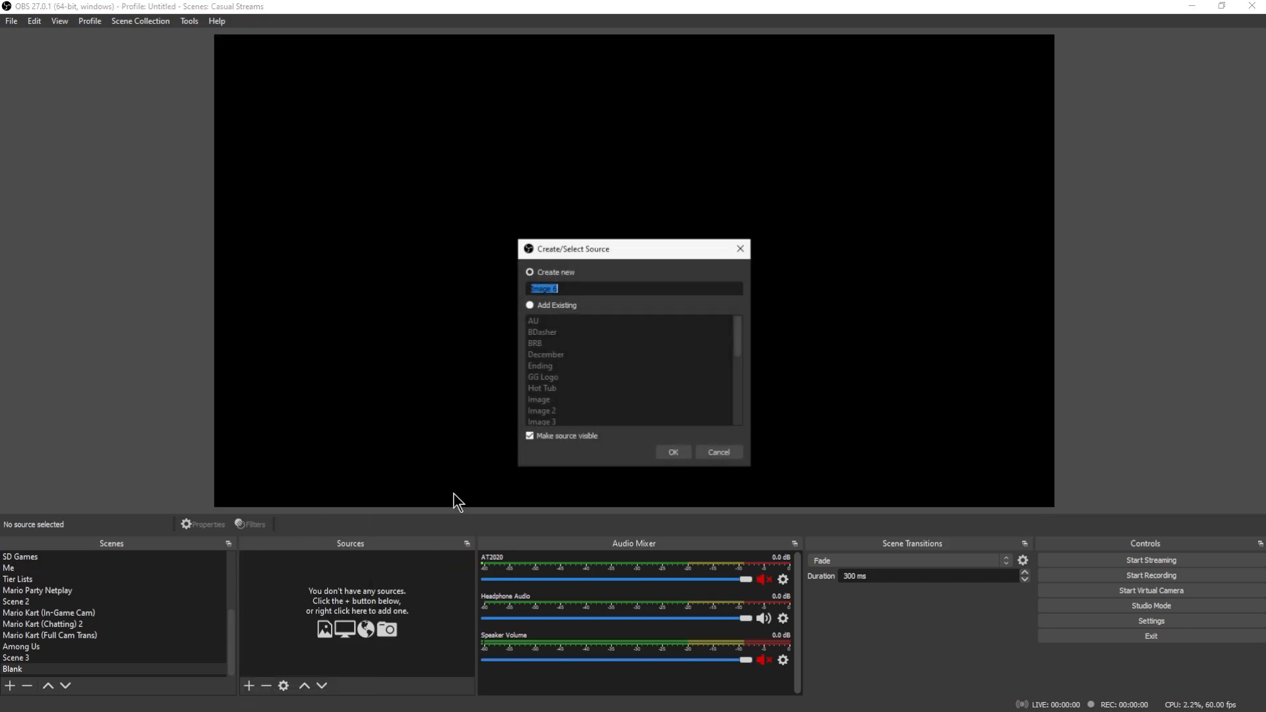
{"action": "left_click", "coordinate": [550, 303]}
{"action": "left_click", "coordinate": [564, 331]}
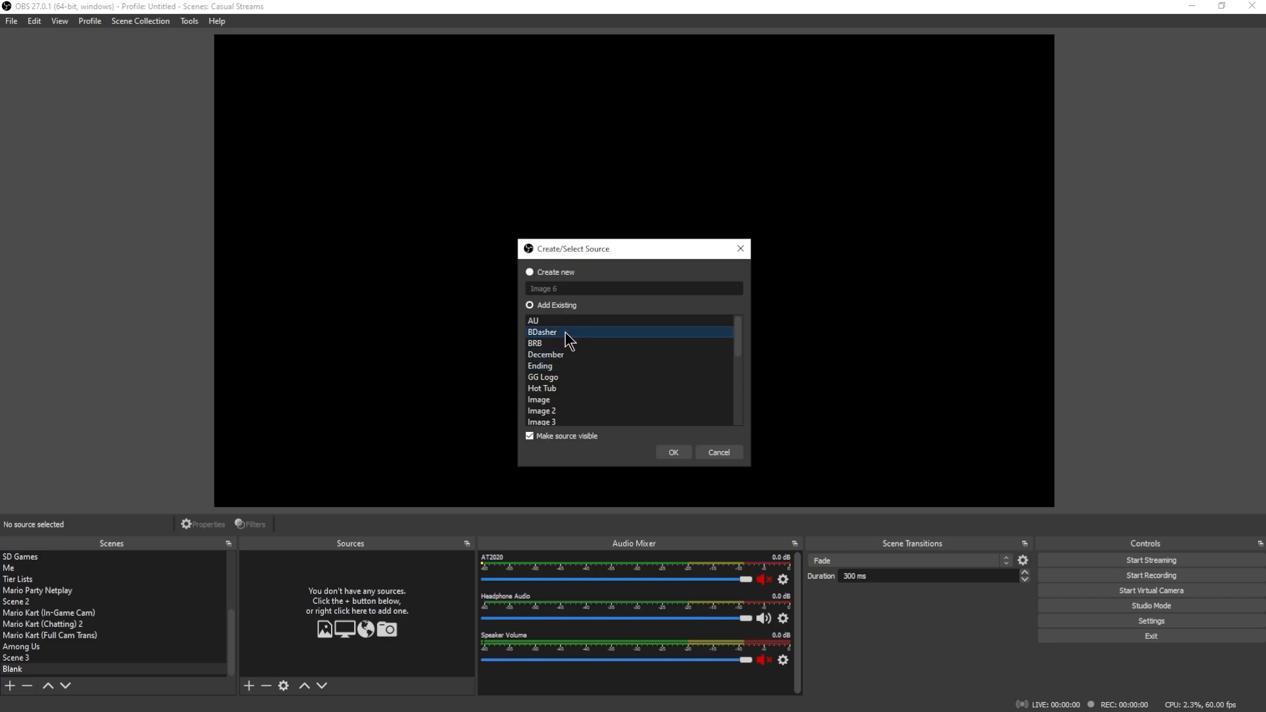
{"action": "left_click", "coordinate": [671, 453]}
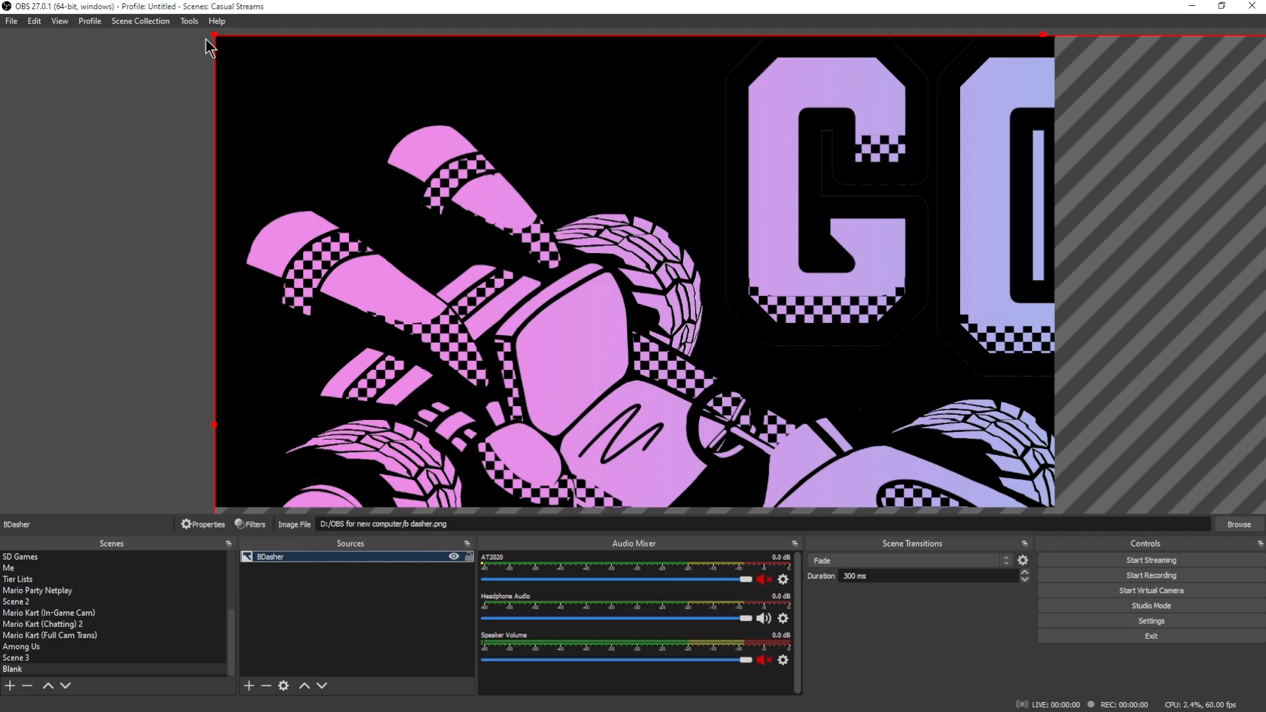
{"action": "left_click_drag", "start_coordinate": [214, 35], "coordinate": [702, 285]}
{"action": "left_click_drag", "start_coordinate": [922, 402], "coordinate": [432, 150]}
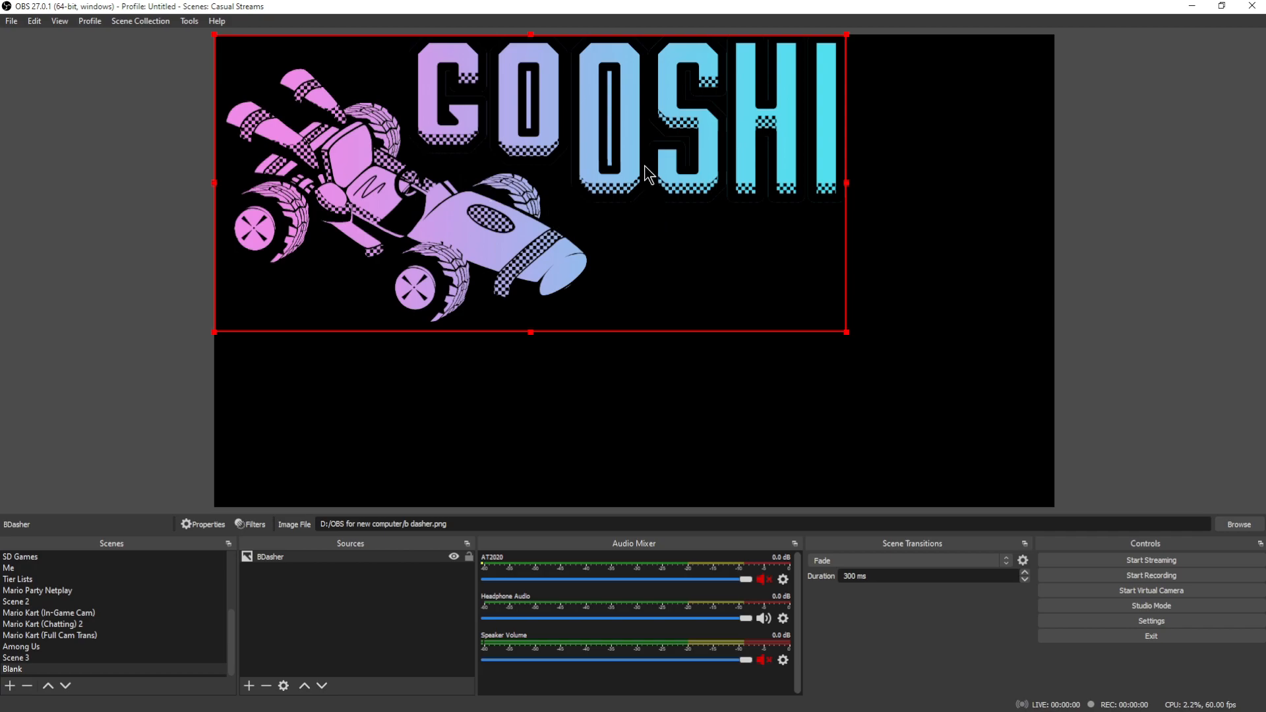
Remove the BDasher image source from the Blank scene
{"action": "key", "text": "Delete"}
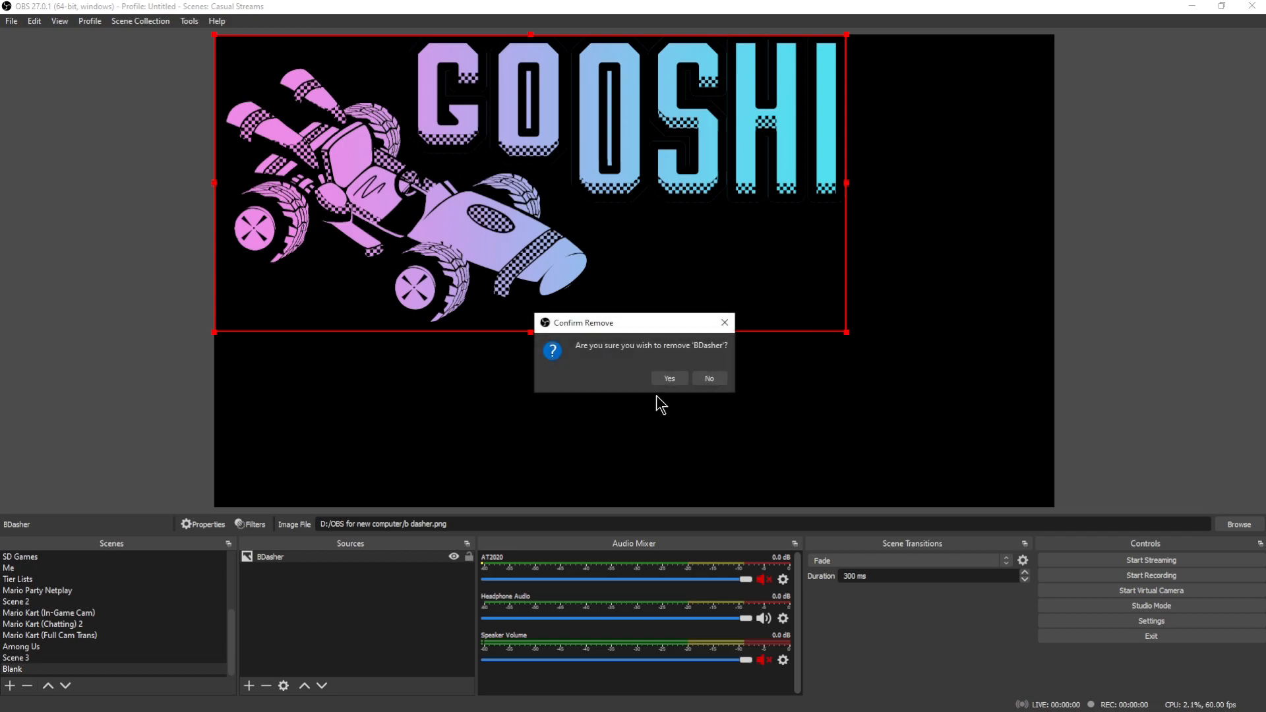
{"action": "left_click", "coordinate": [673, 378]}
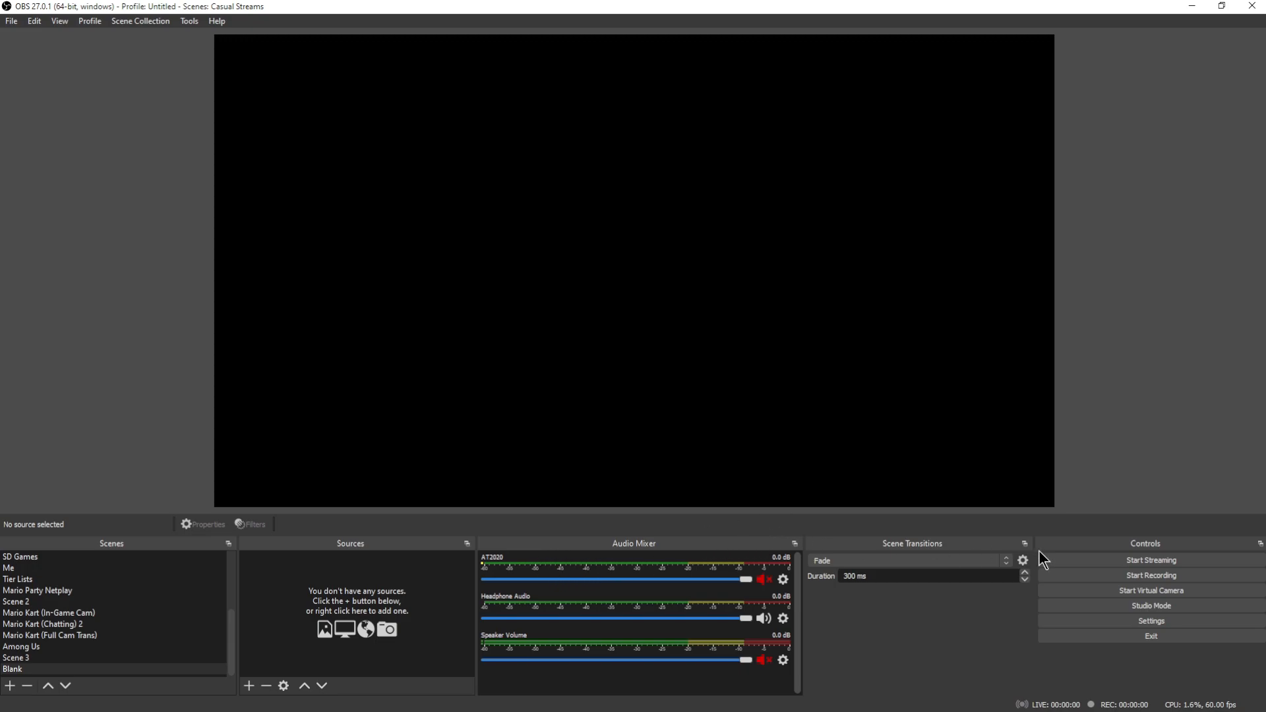
Unmute the AT2020 audio source and mute it again
{"action": "left_click", "coordinate": [764, 579]}
{"action": "left_click", "coordinate": [764, 580]}
Review the audio mixer channels of the Mario Party 3 scene and return to the Blank scene
{"action": "scroll", "coordinate": [70, 611], "scroll_direction": "up", "scroll_amount": 1}
{"action": "left_click", "coordinate": [57, 581]}
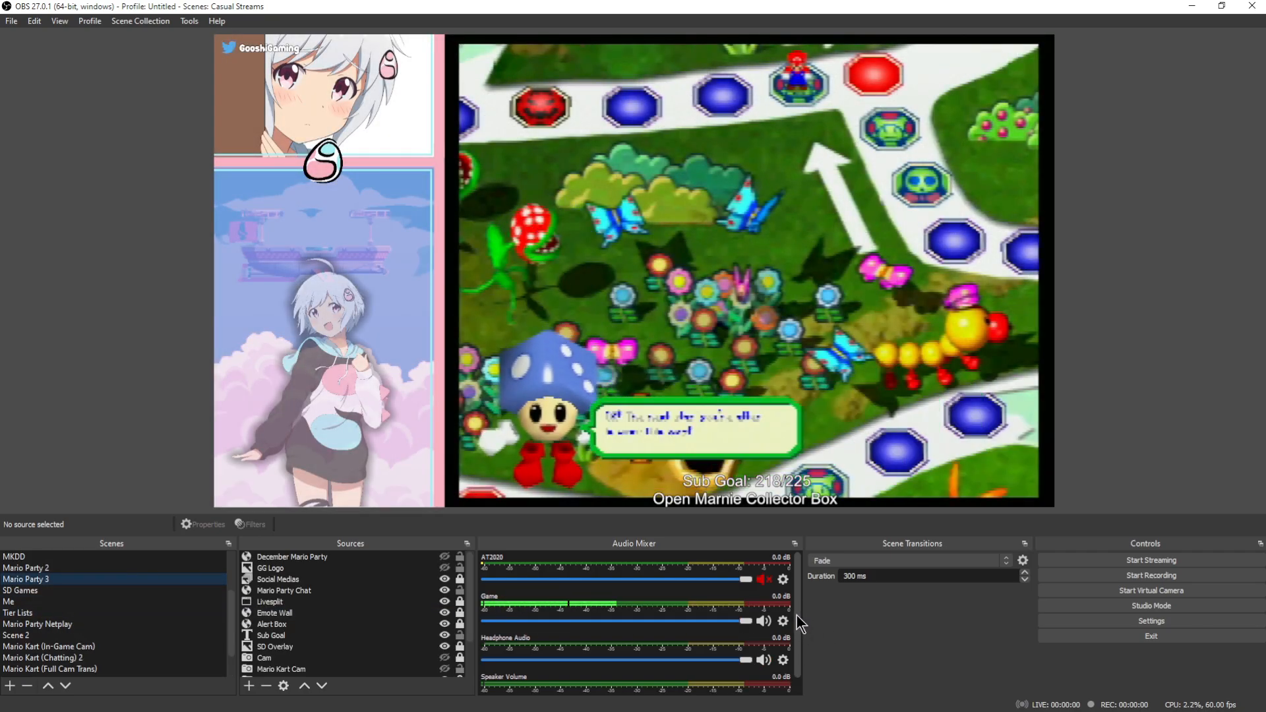
{"action": "left_click_drag", "start_coordinate": [796, 615], "coordinate": [798, 646]}
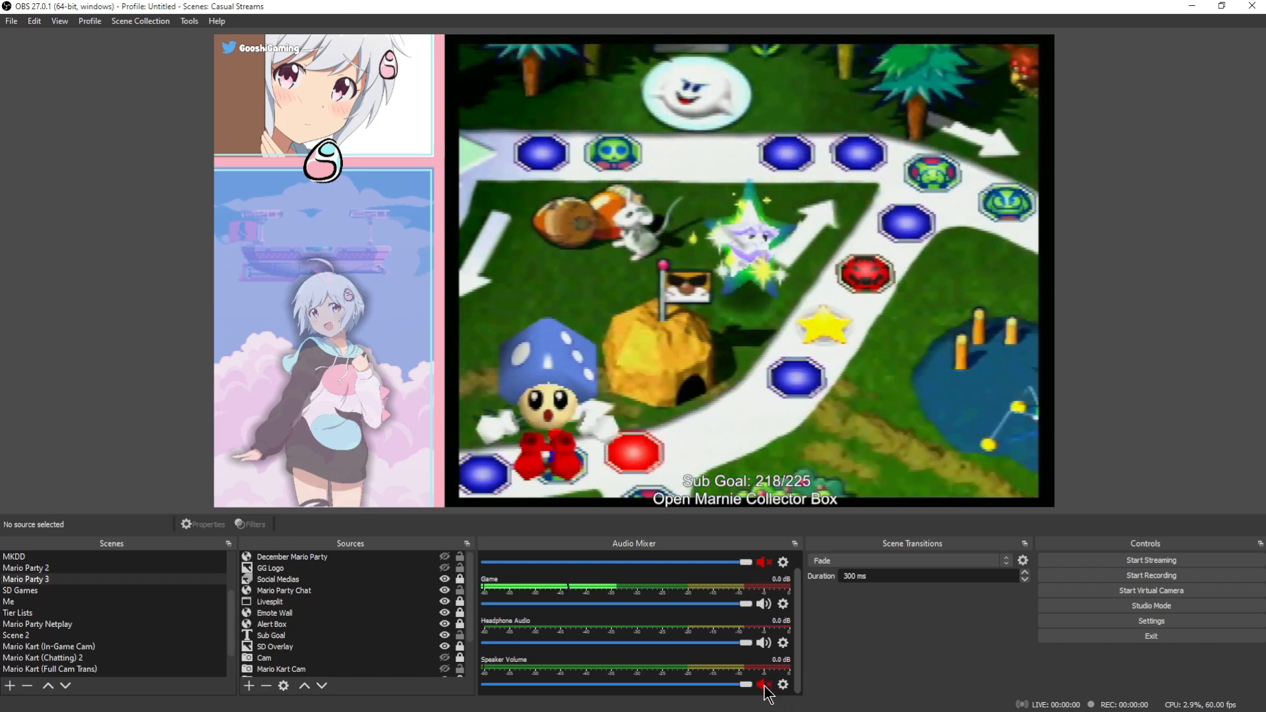
{"action": "scroll", "coordinate": [226, 651], "scroll_direction": "down", "scroll_amount": 1}
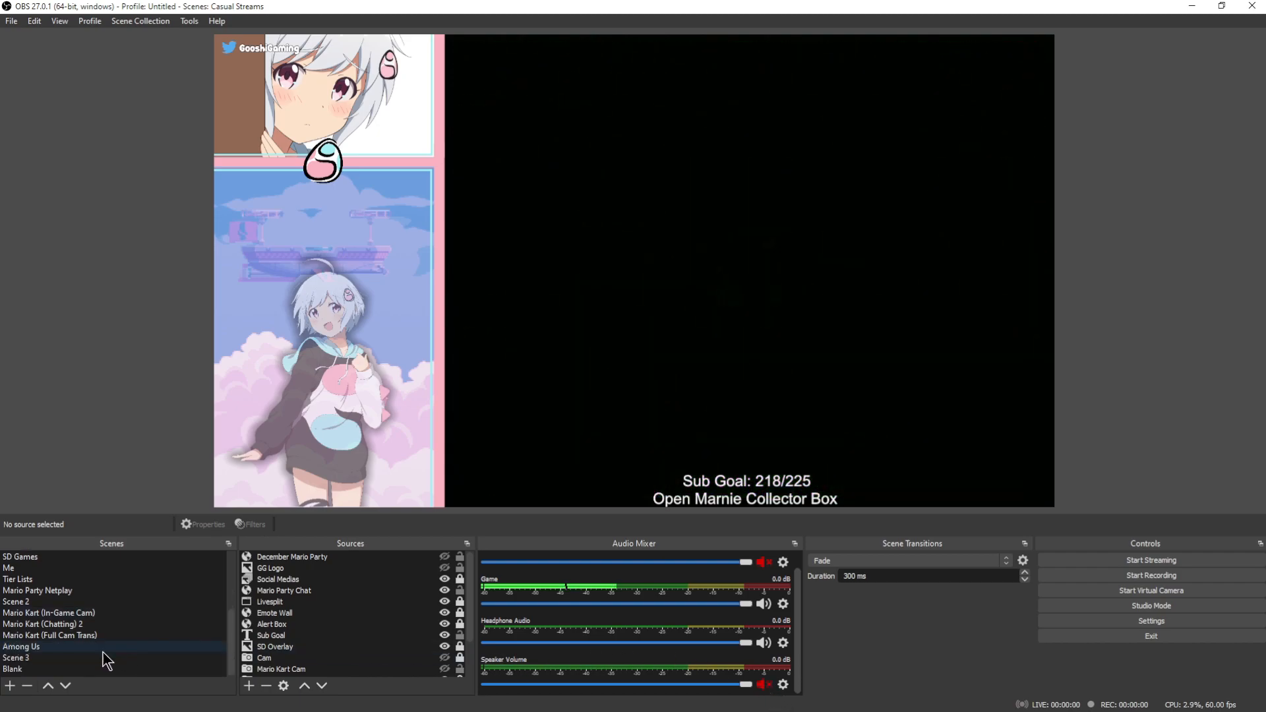
{"action": "left_click", "coordinate": [20, 669]}
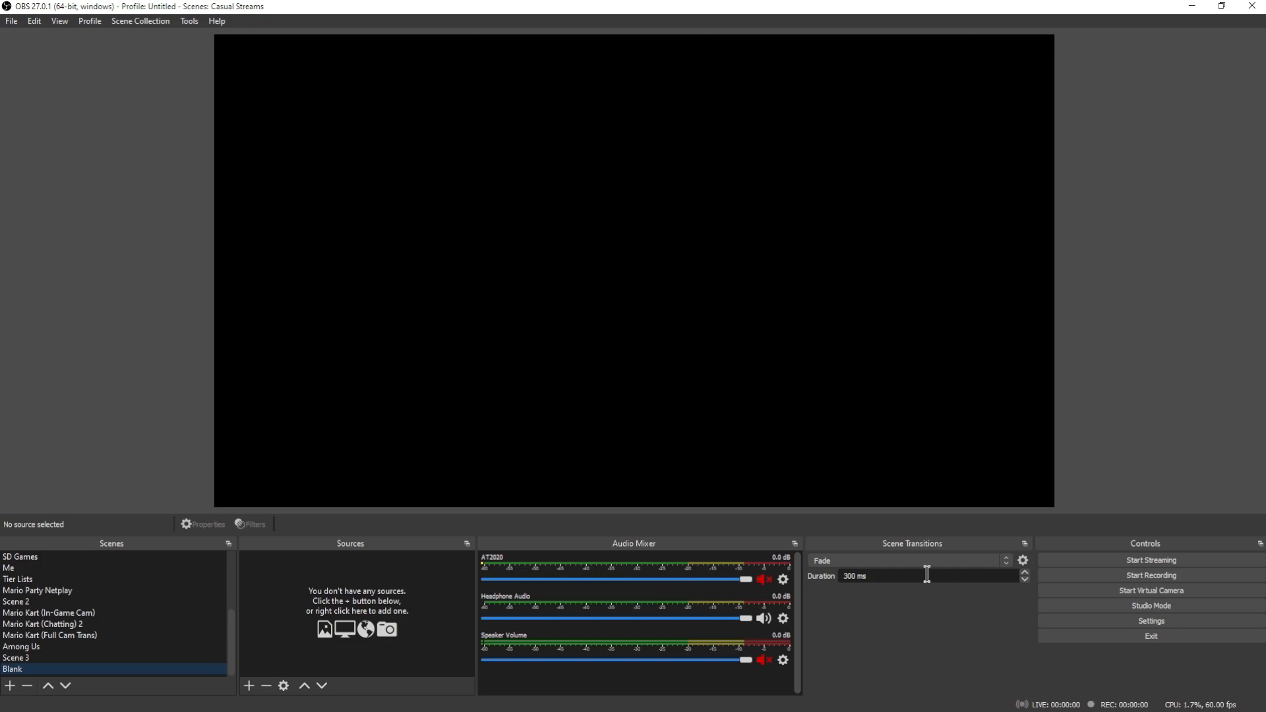
Review the available scene transitions and preview Fade by switching to the Mario Party 3 scene and on to MKDD
{"action": "left_click", "coordinate": [874, 563]}
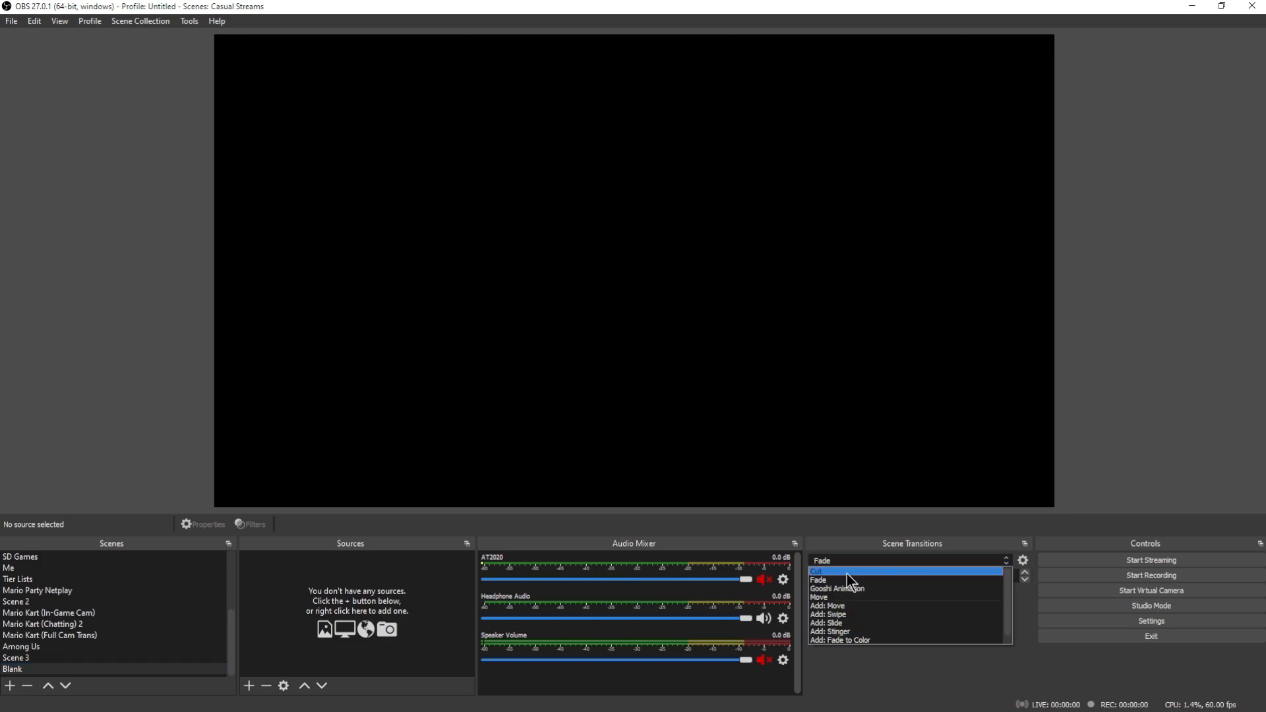
{"action": "left_click", "coordinate": [864, 690]}
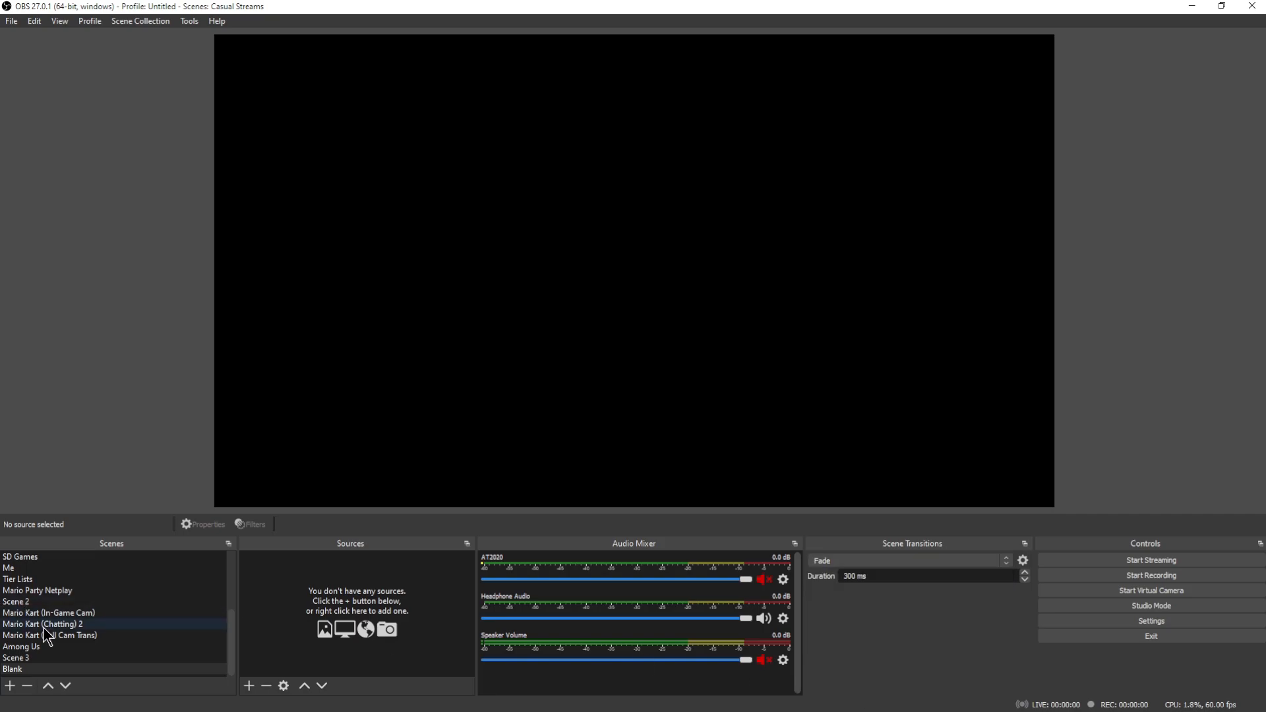
{"action": "scroll", "coordinate": [46, 637], "scroll_direction": "up", "scroll_amount": 1}
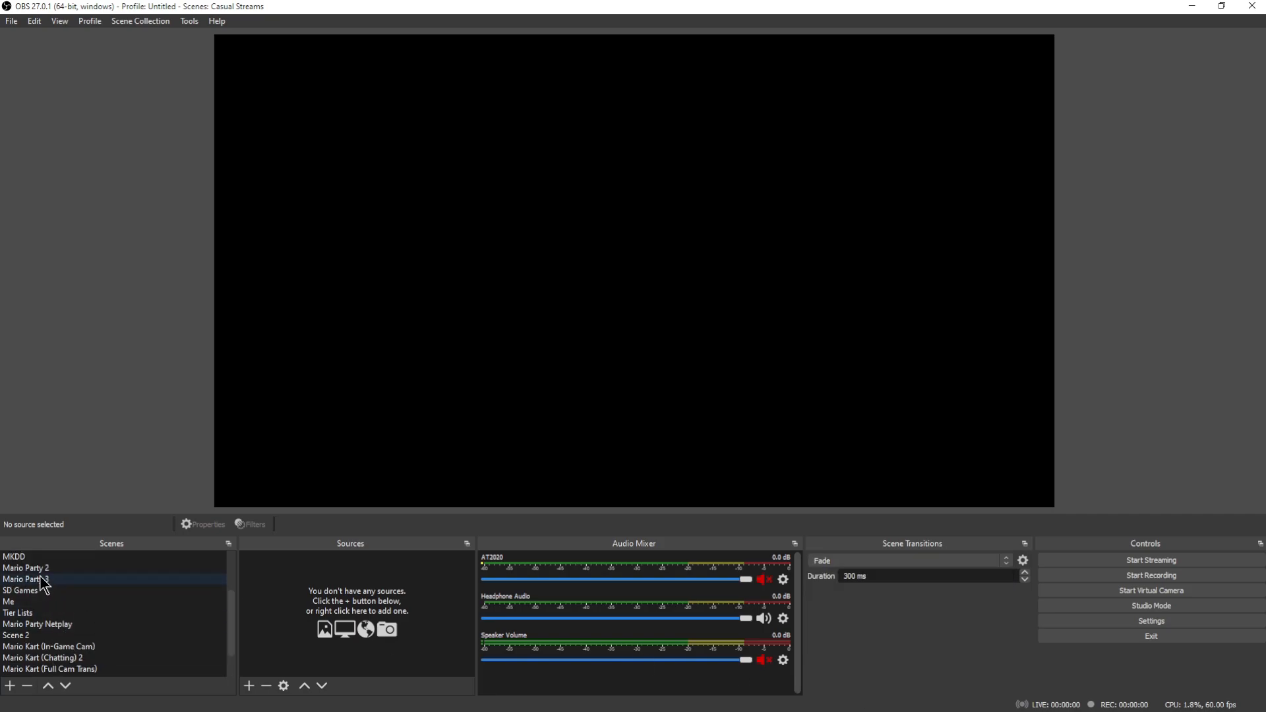
{"action": "left_click", "coordinate": [42, 581]}
{"action": "scroll", "coordinate": [42, 584], "scroll_direction": "up", "scroll_amount": 1}
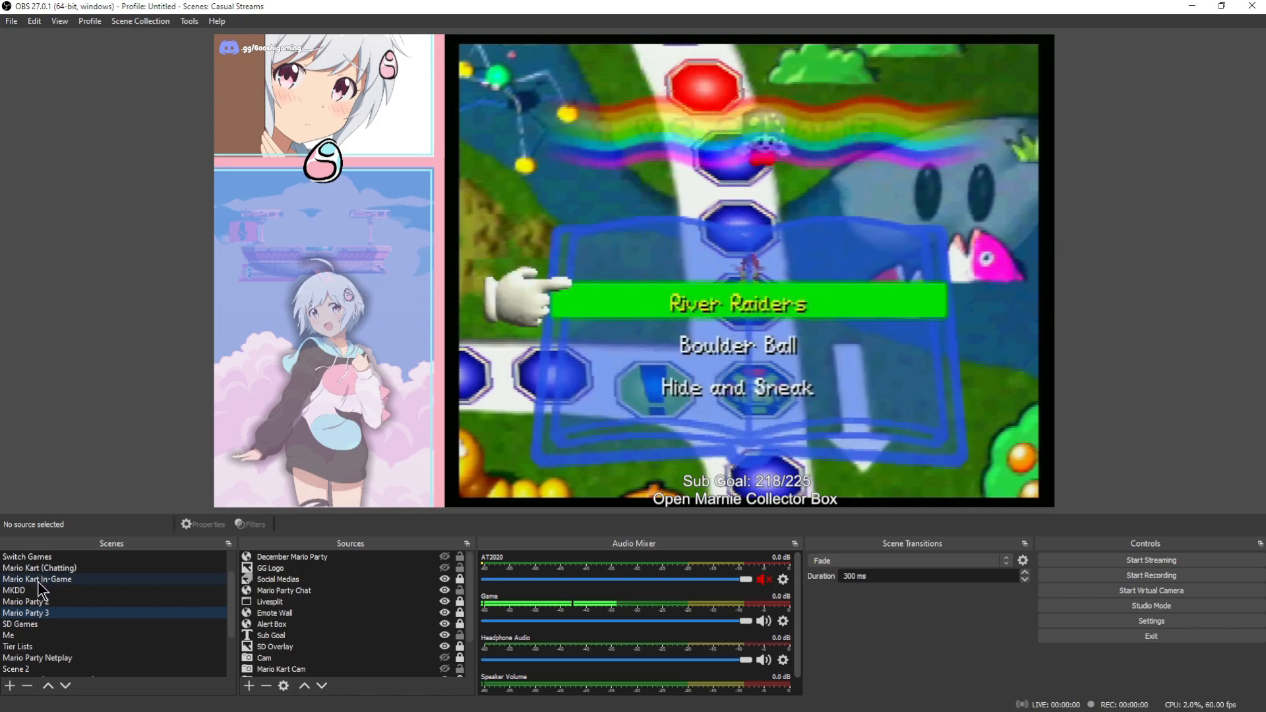
{"action": "left_click", "coordinate": [36, 590]}
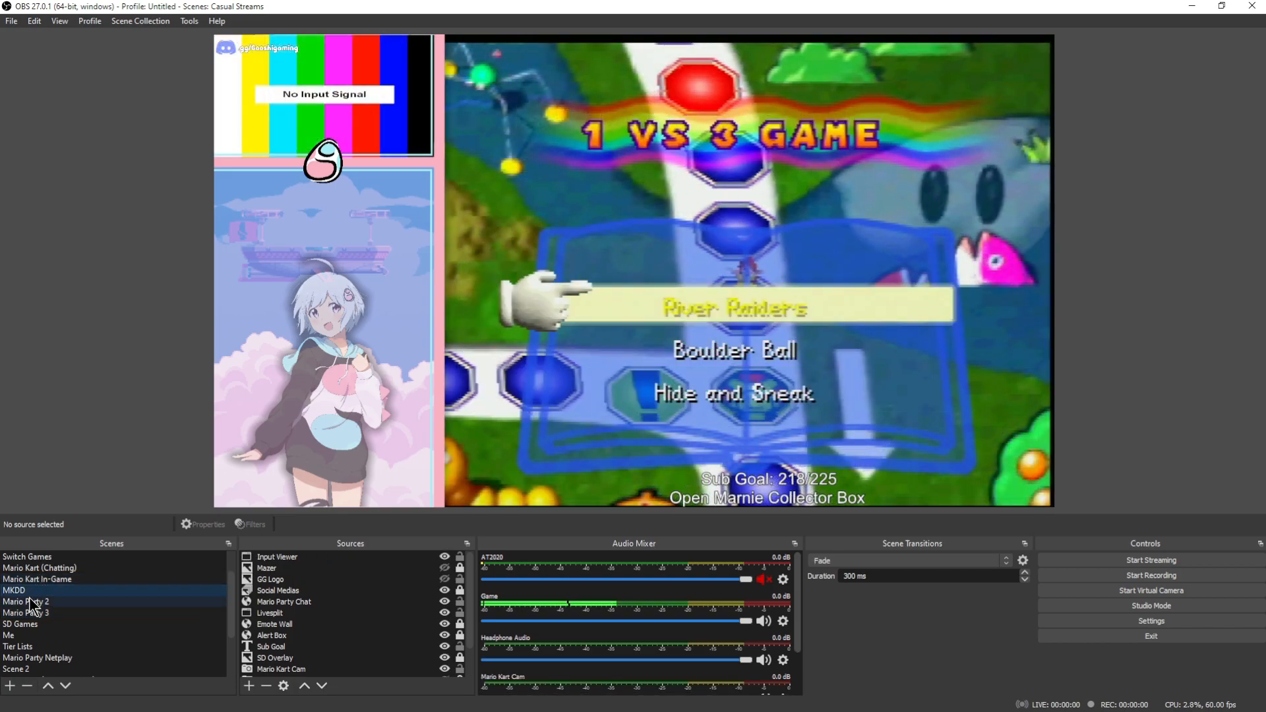
Set the scene transition to Cut and test it by switching through Mario Party 3, MKDD, Switch Games and back to Mario Party 3
{"action": "left_click", "coordinate": [905, 560]}
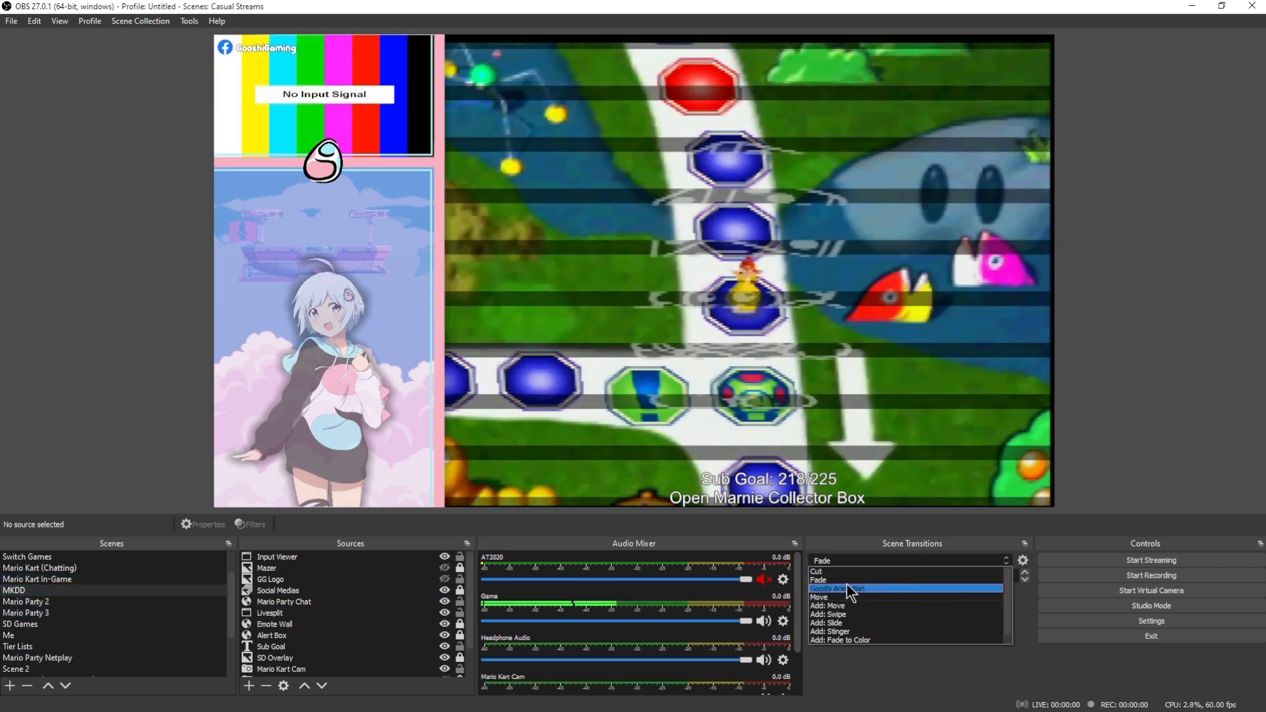
{"action": "left_click", "coordinate": [837, 571]}
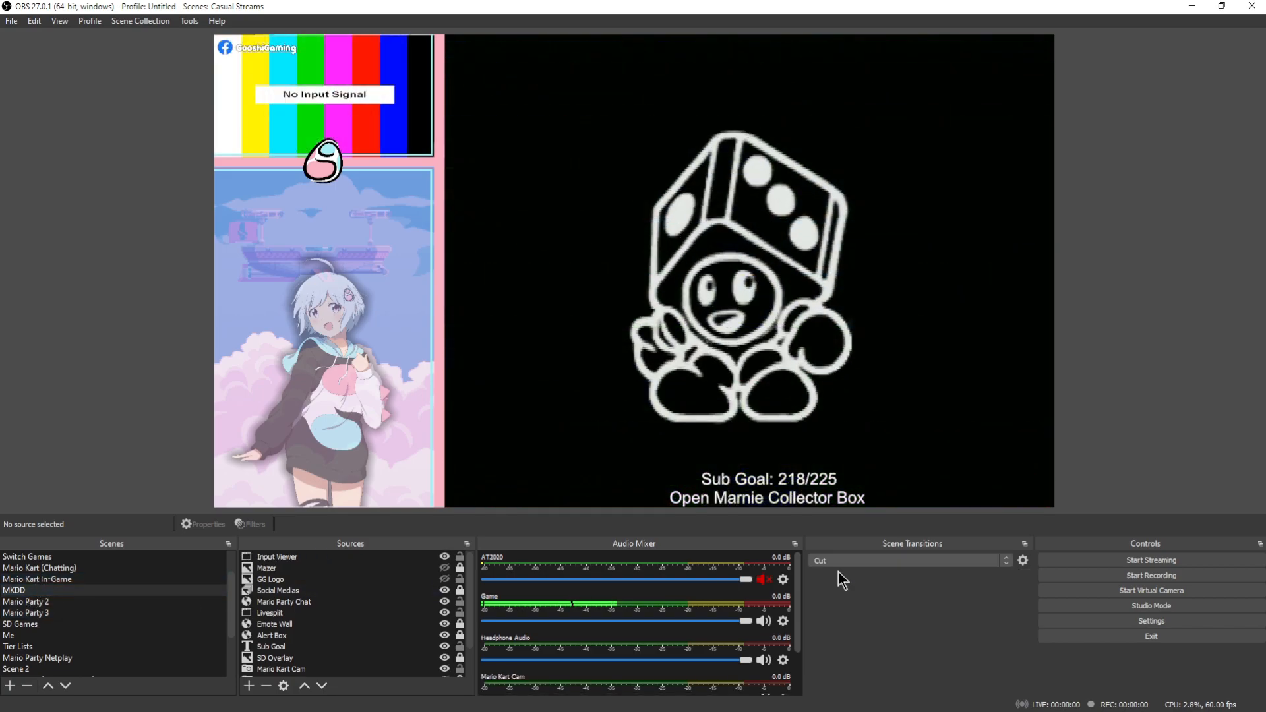
{"action": "left_click", "coordinate": [46, 612]}
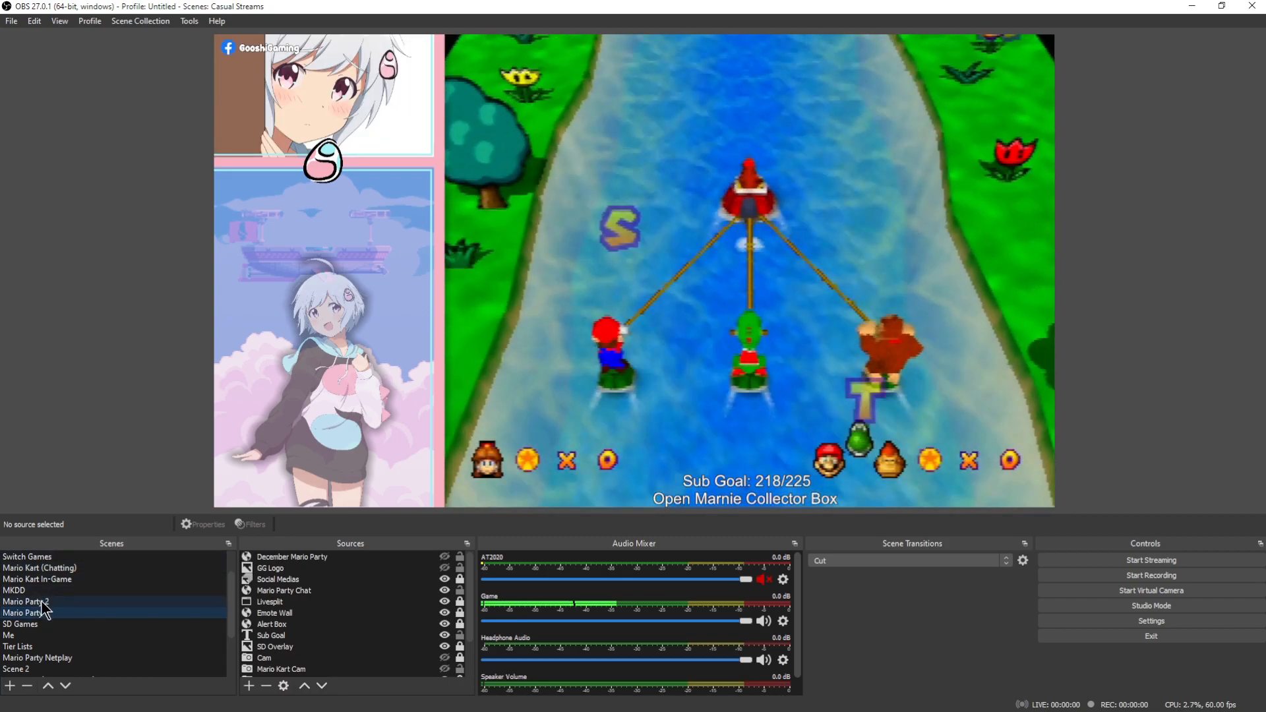
{"action": "left_click", "coordinate": [43, 590]}
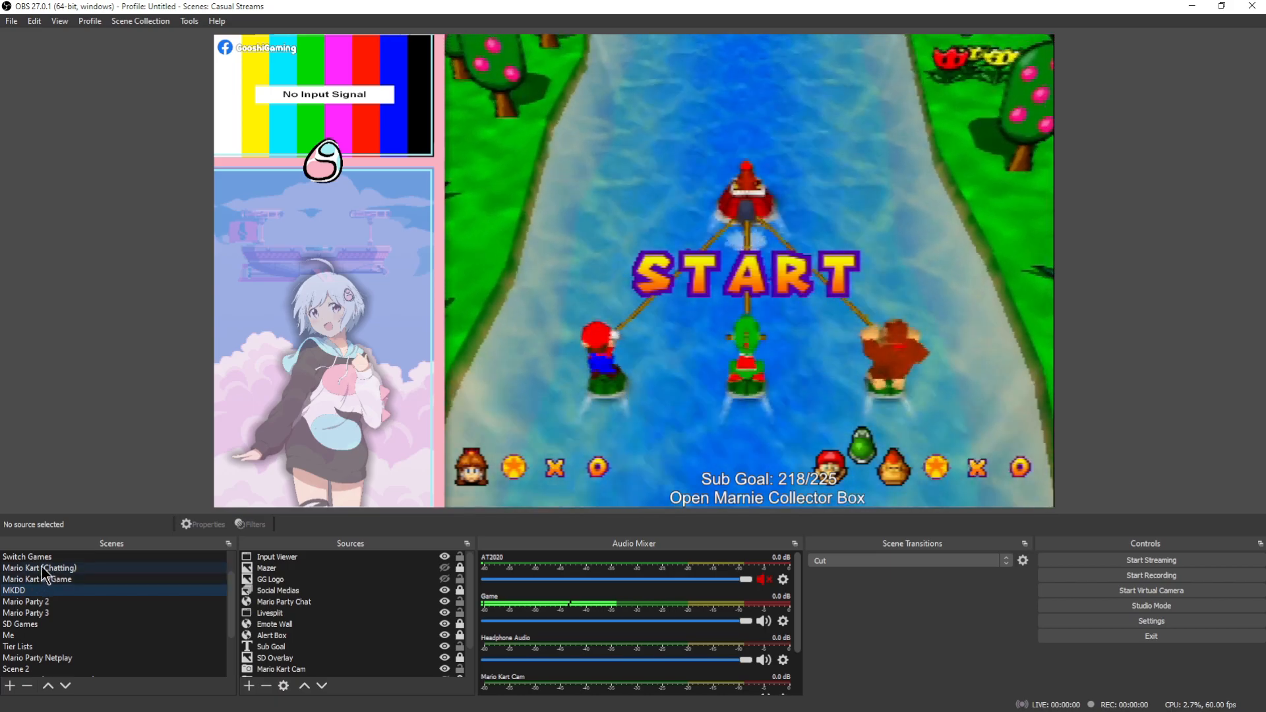
{"action": "left_click", "coordinate": [40, 558]}
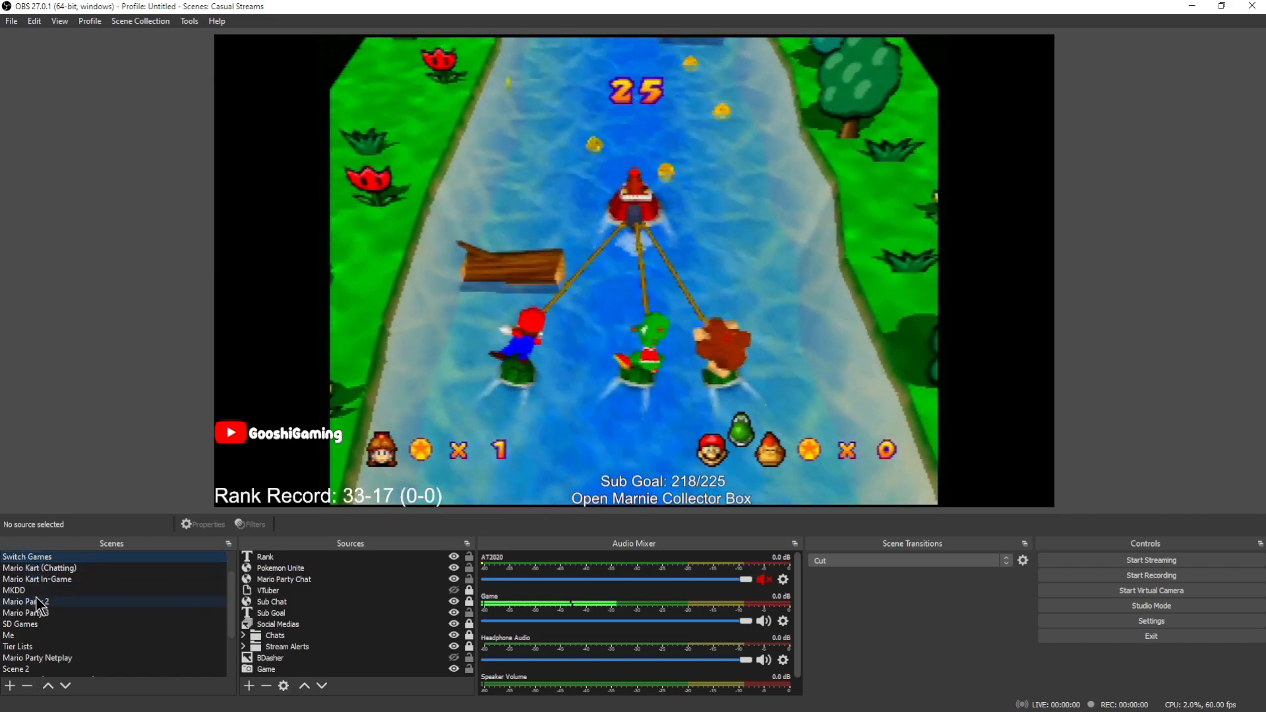
{"action": "left_click", "coordinate": [34, 613]}
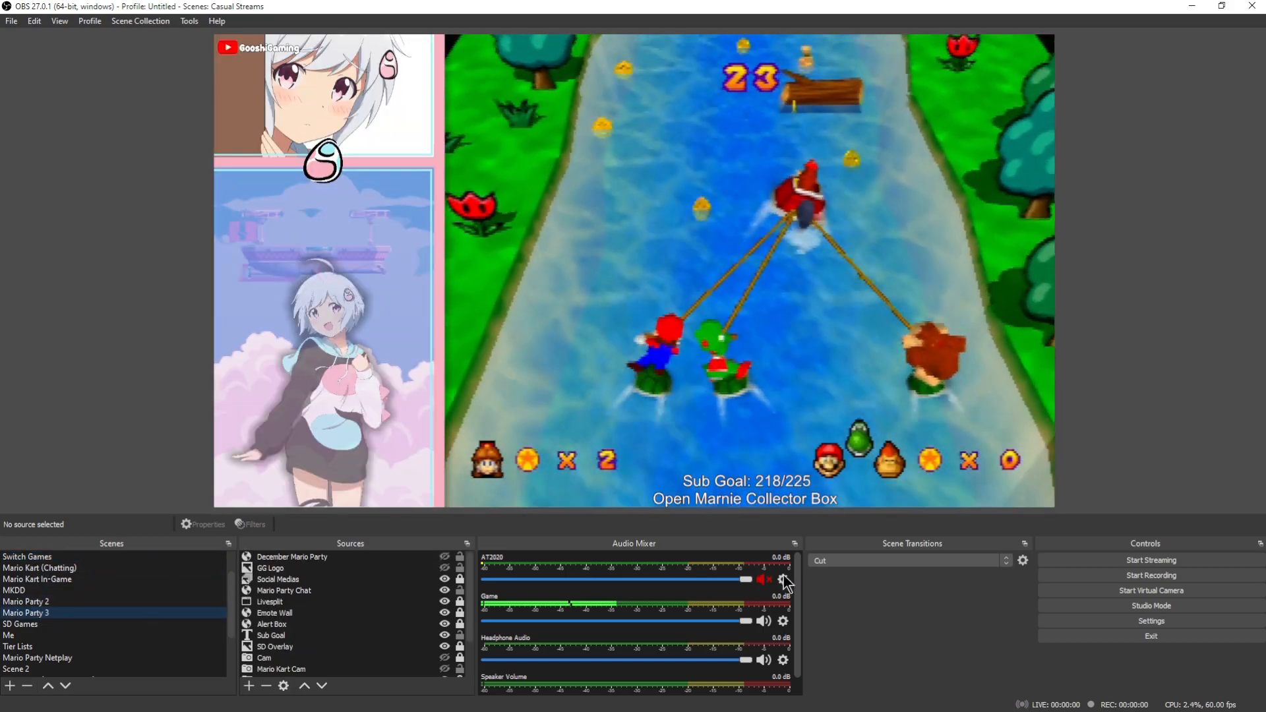
Set the scene transition to Fade with a 1000 ms duration and test it by switching to the Switch Games scene
{"action": "left_click", "coordinate": [865, 558]}
{"action": "left_click", "coordinate": [833, 579]}
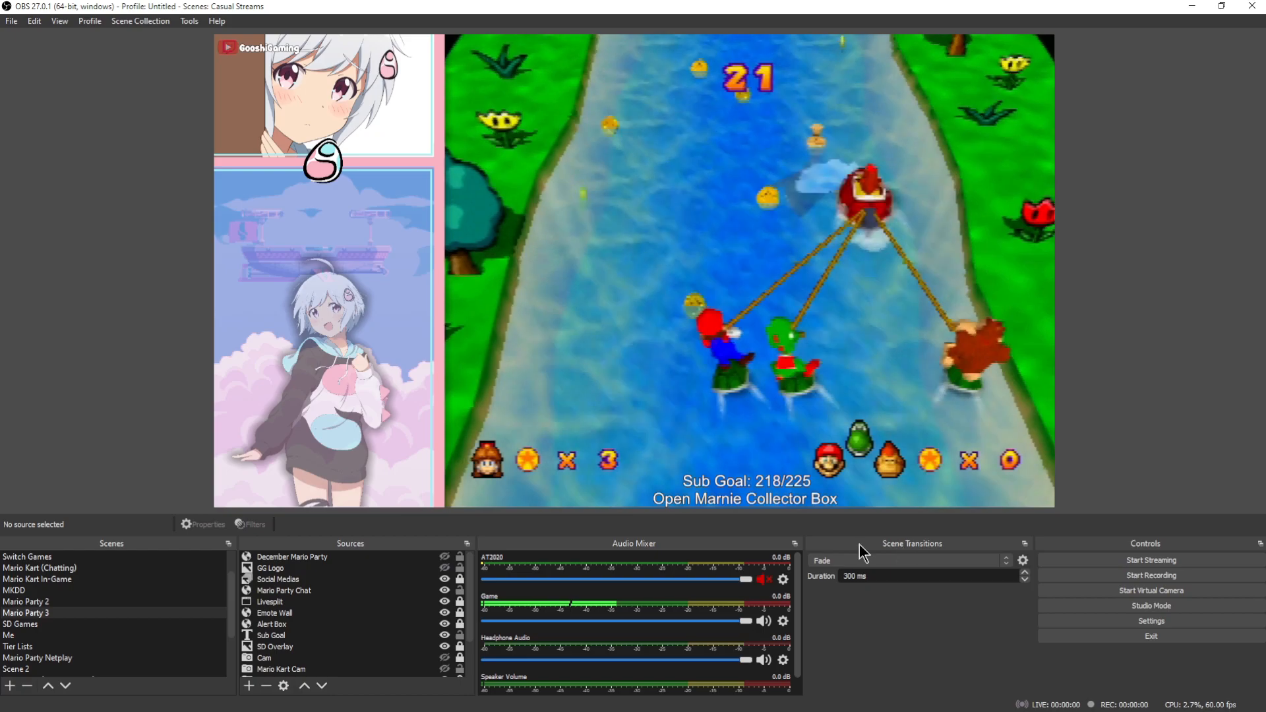
{"action": "left_click_drag", "start_coordinate": [848, 576], "coordinate": [840, 577]}
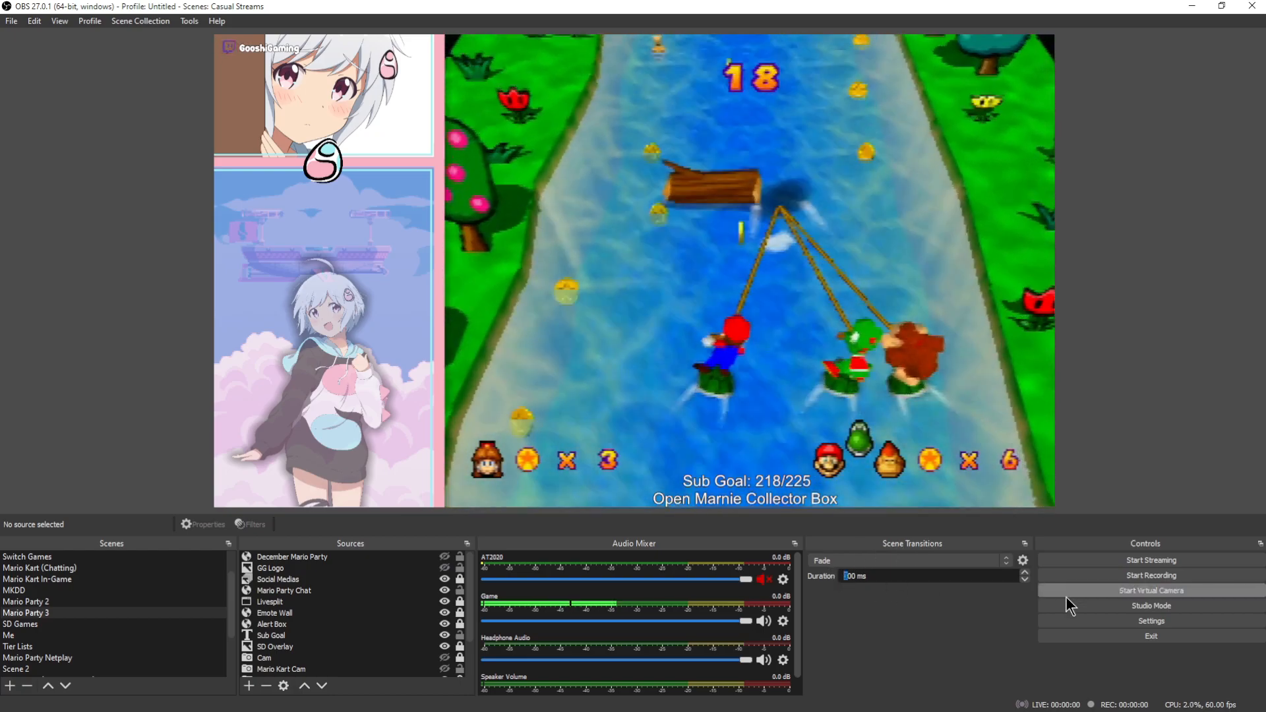
{"action": "type", "text": "10"}
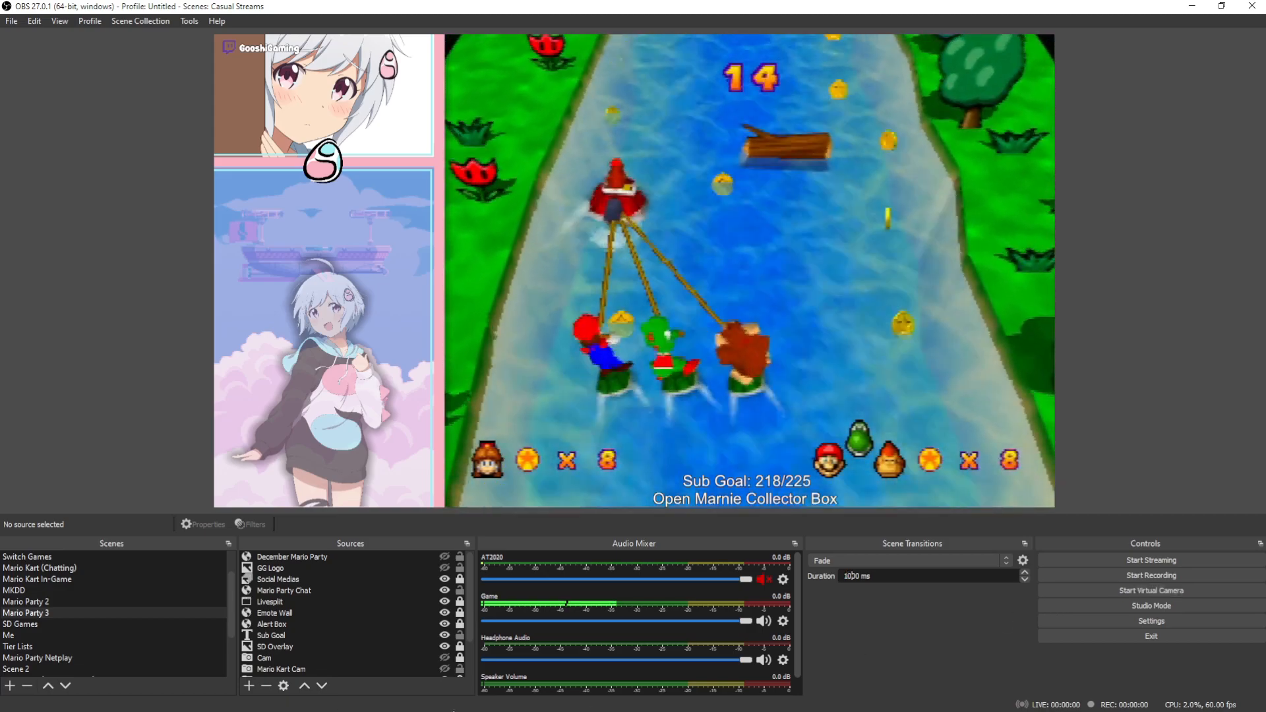
{"action": "left_click", "coordinate": [54, 557]}
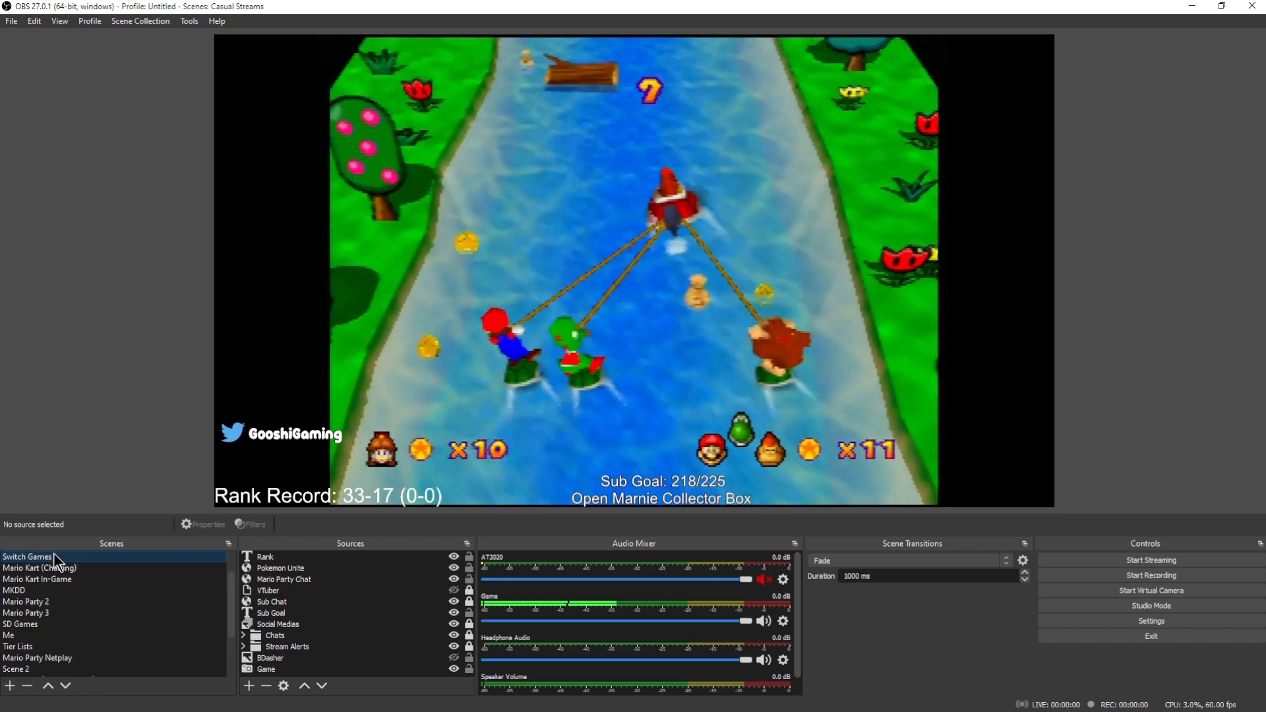
Set the Fade transition duration to 300 ms and switch to the Blank scene
{"action": "left_click_drag", "start_coordinate": [852, 577], "coordinate": [834, 579]}
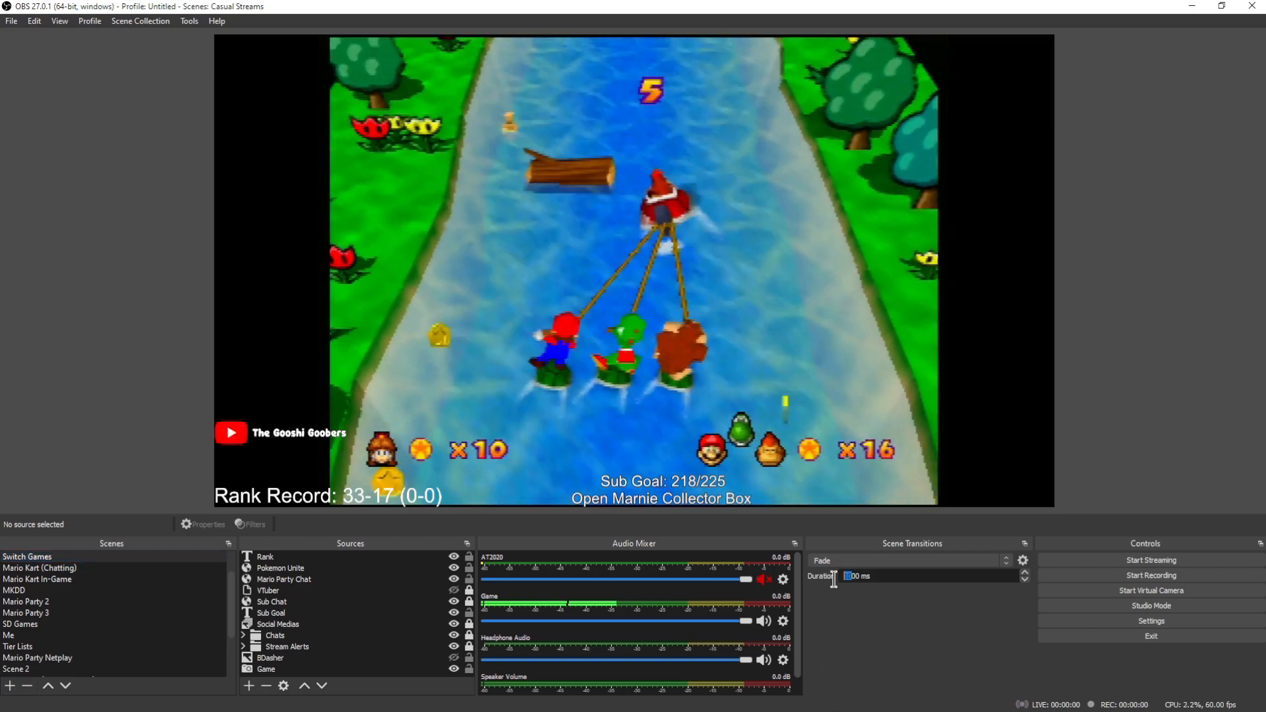
{"action": "type", "text": "3"}
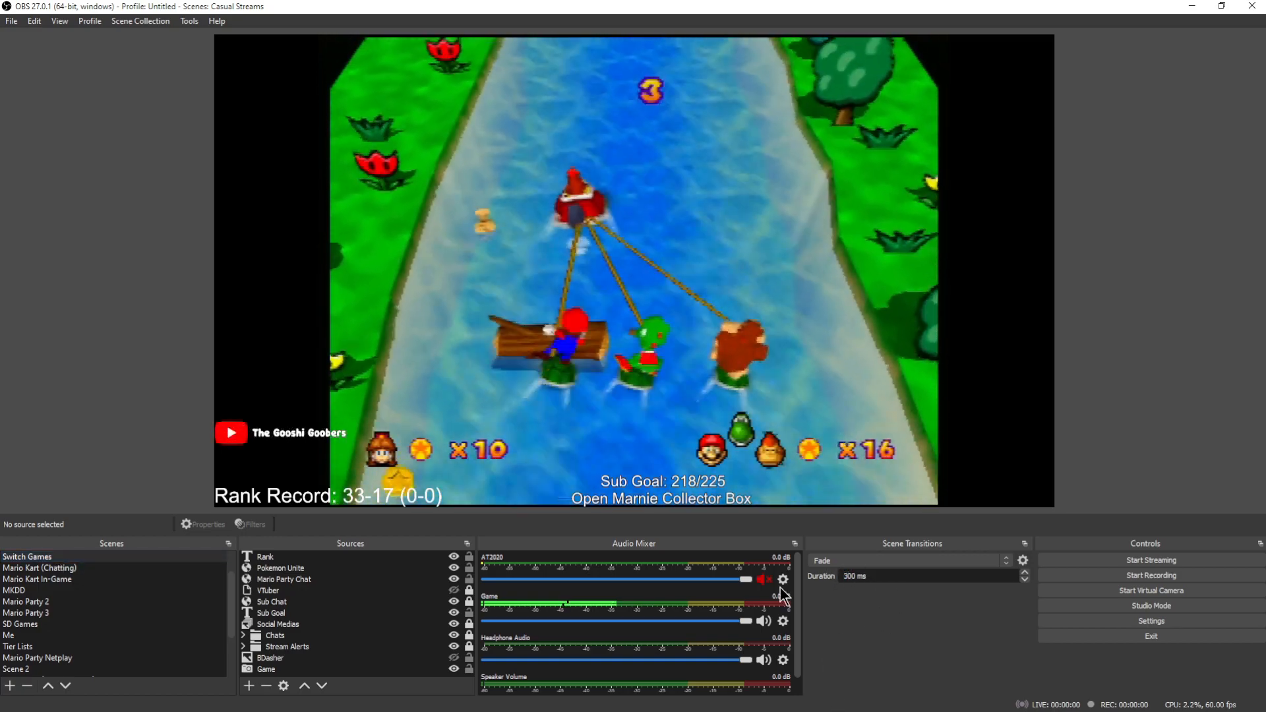
{"action": "scroll", "coordinate": [86, 611], "scroll_direction": "down", "scroll_amount": 3}
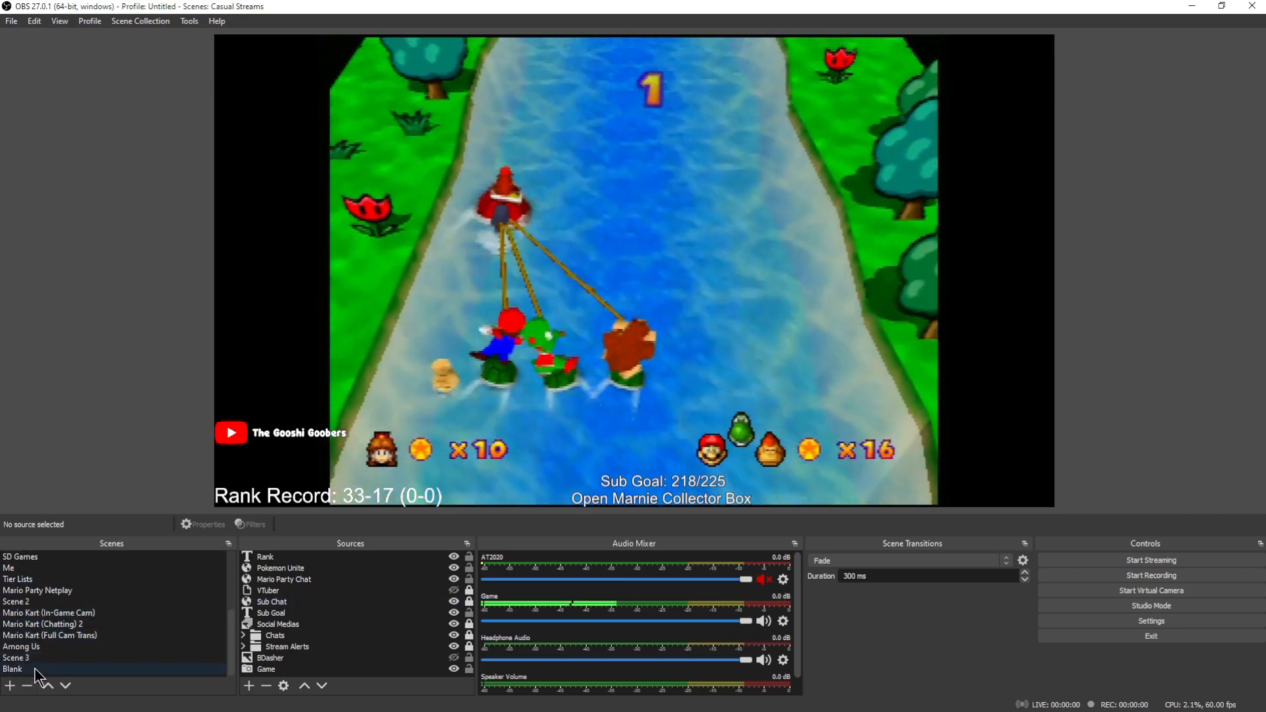
{"action": "left_click", "coordinate": [26, 669]}
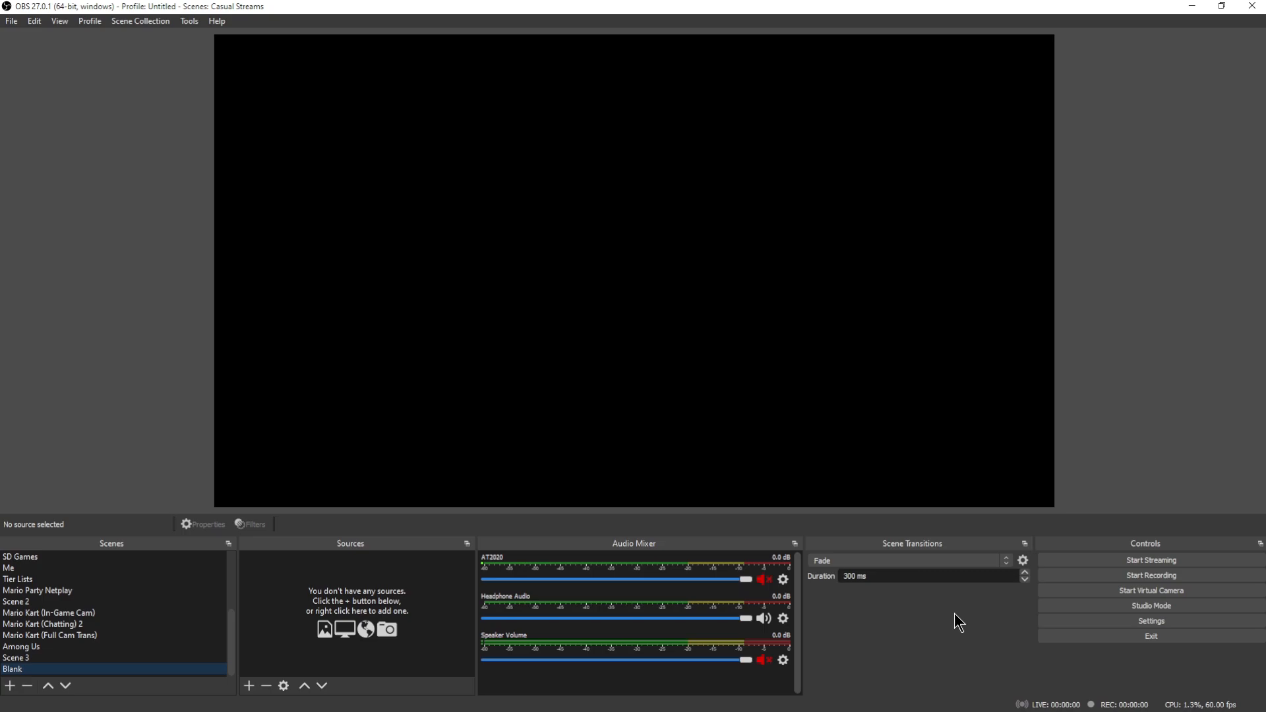
Turn on Studio Mode and load the Mario Party 3 scene into the preview
{"action": "left_click", "coordinate": [1046, 608]}
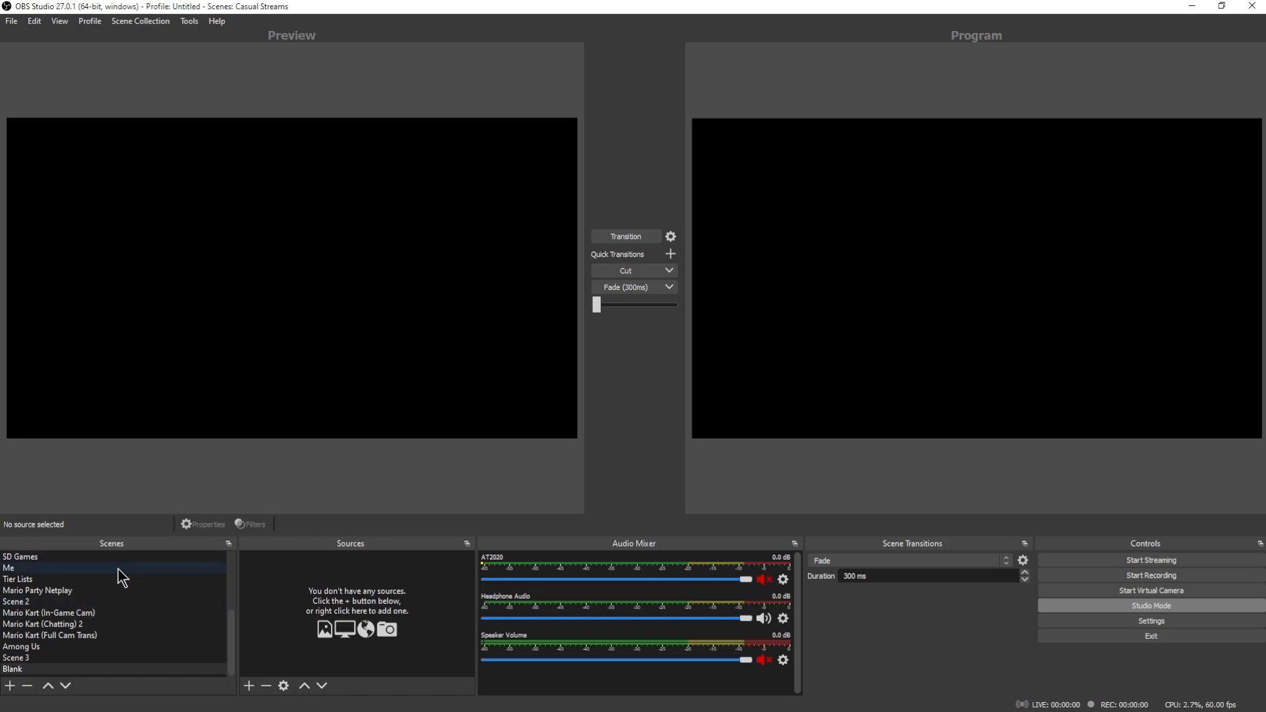
{"action": "scroll", "coordinate": [112, 580], "scroll_direction": "up", "scroll_amount": 1}
{"action": "left_click", "coordinate": [58, 578]}
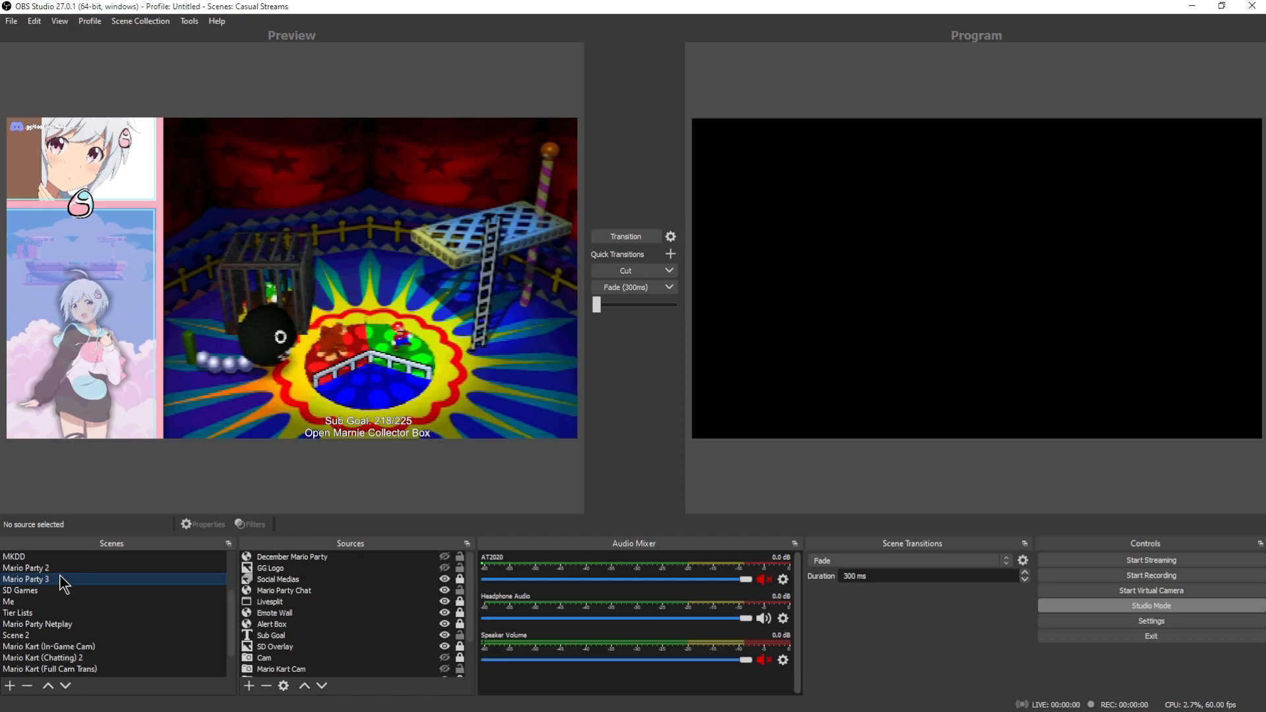
Move the Sub Goal text to the top edge of the Mario Party 3 preview and transition the scene to the program output
{"action": "left_click", "coordinate": [360, 433]}
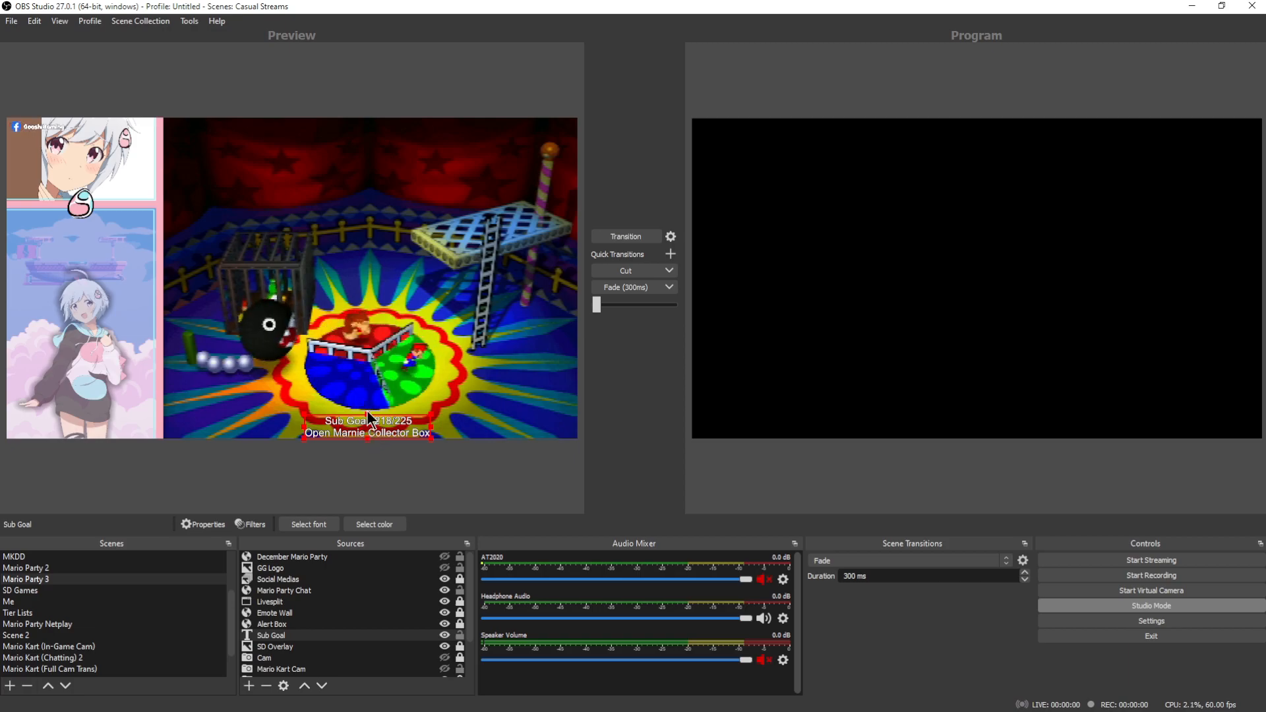
{"action": "left_click_drag", "start_coordinate": [400, 438], "coordinate": [413, 136]}
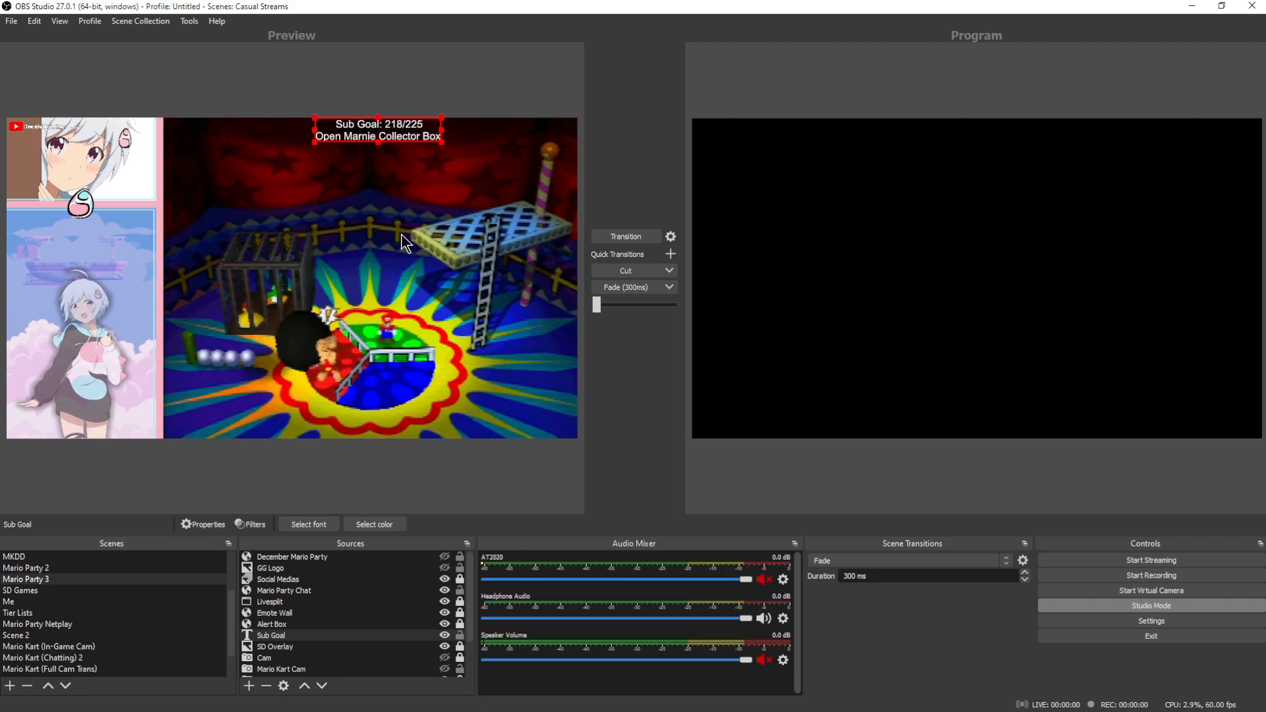
{"action": "left_click", "coordinate": [620, 239]}
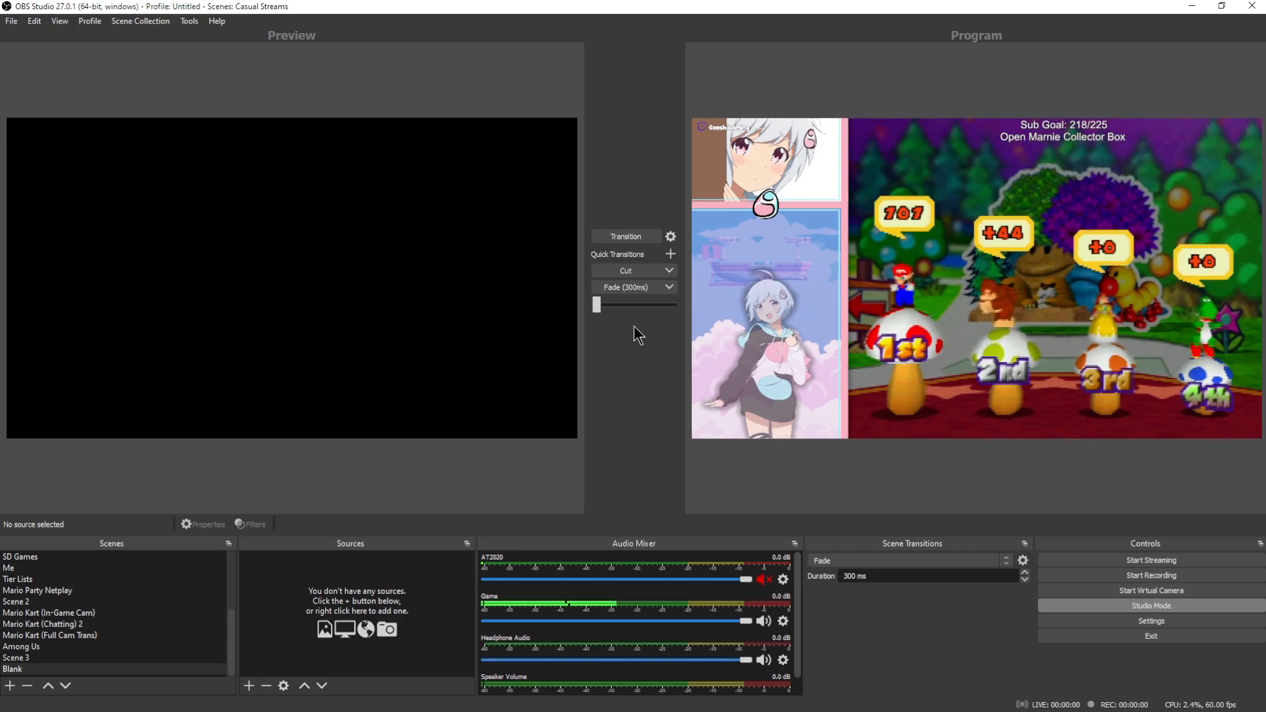
Transition the Blank scene to the program output and move the Sub Goal text to the bottom edge of the Mario Party 3 preview
{"action": "left_click", "coordinate": [642, 234]}
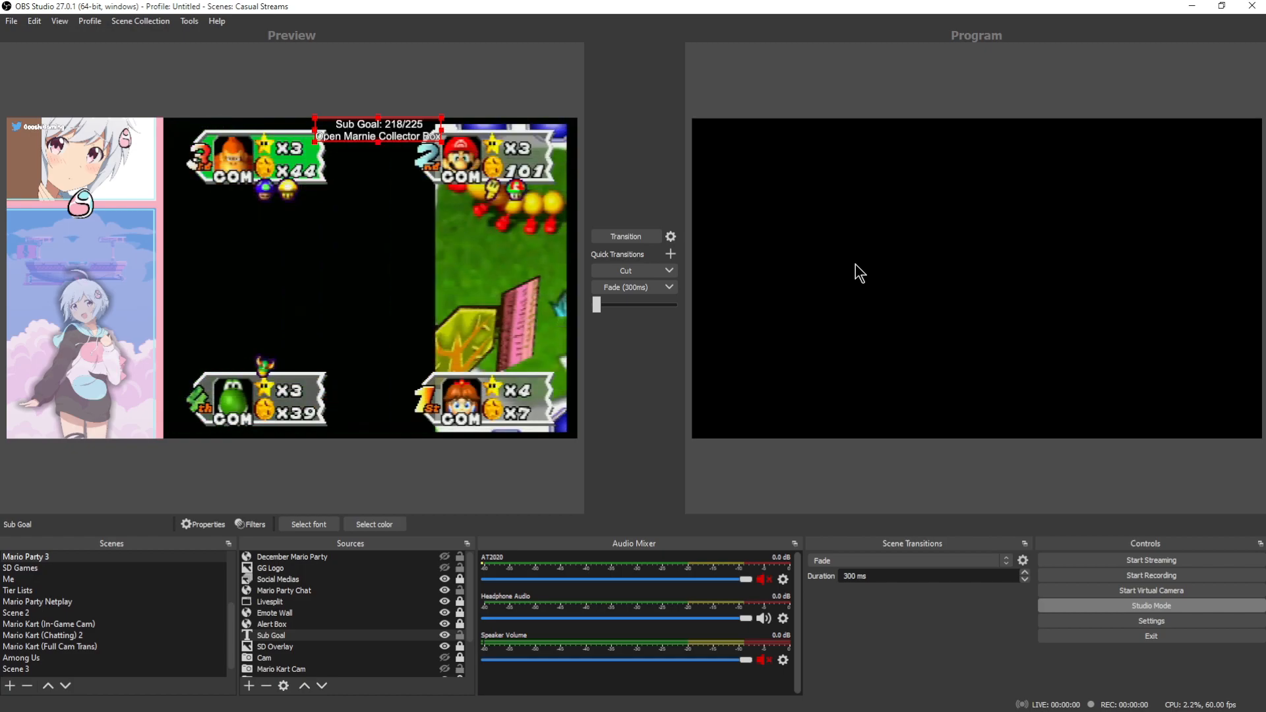
{"action": "left_click_drag", "start_coordinate": [395, 141], "coordinate": [389, 421]}
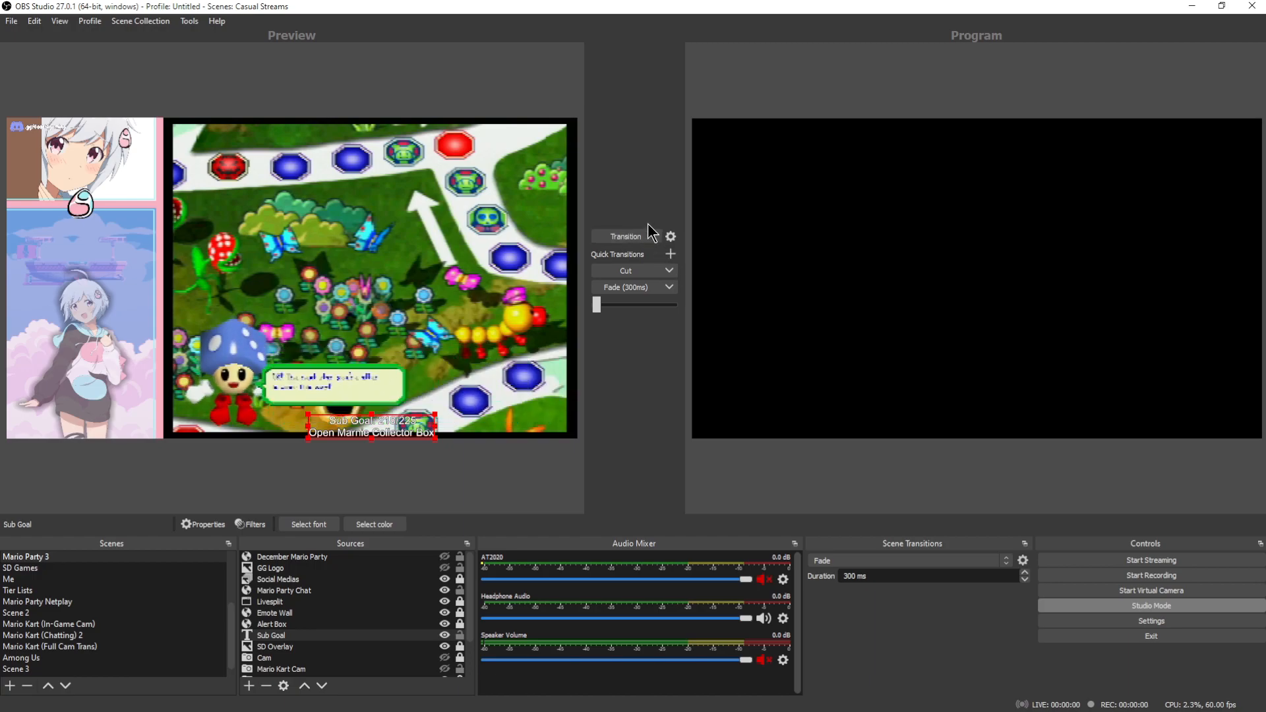
Review the Studio Mode transition options and the available quick transitions, and try the manual transition slider
{"action": "left_click", "coordinate": [671, 236]}
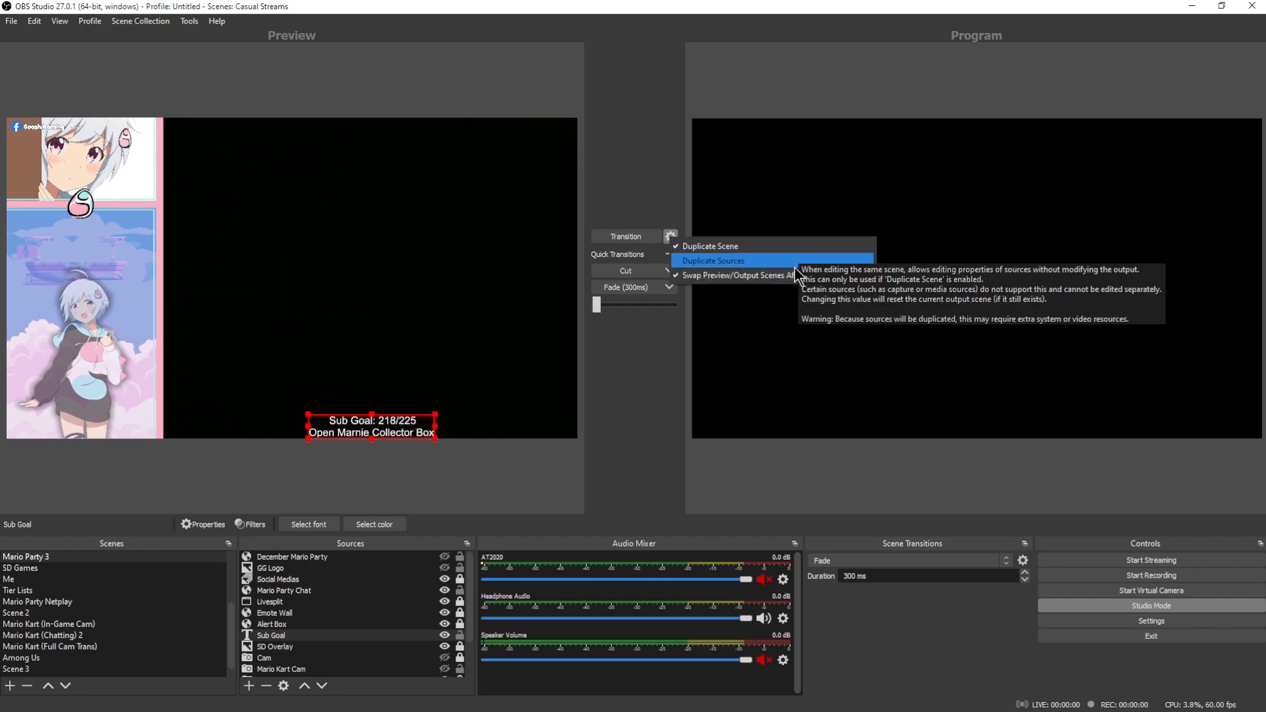
{"action": "left_click", "coordinate": [622, 393]}
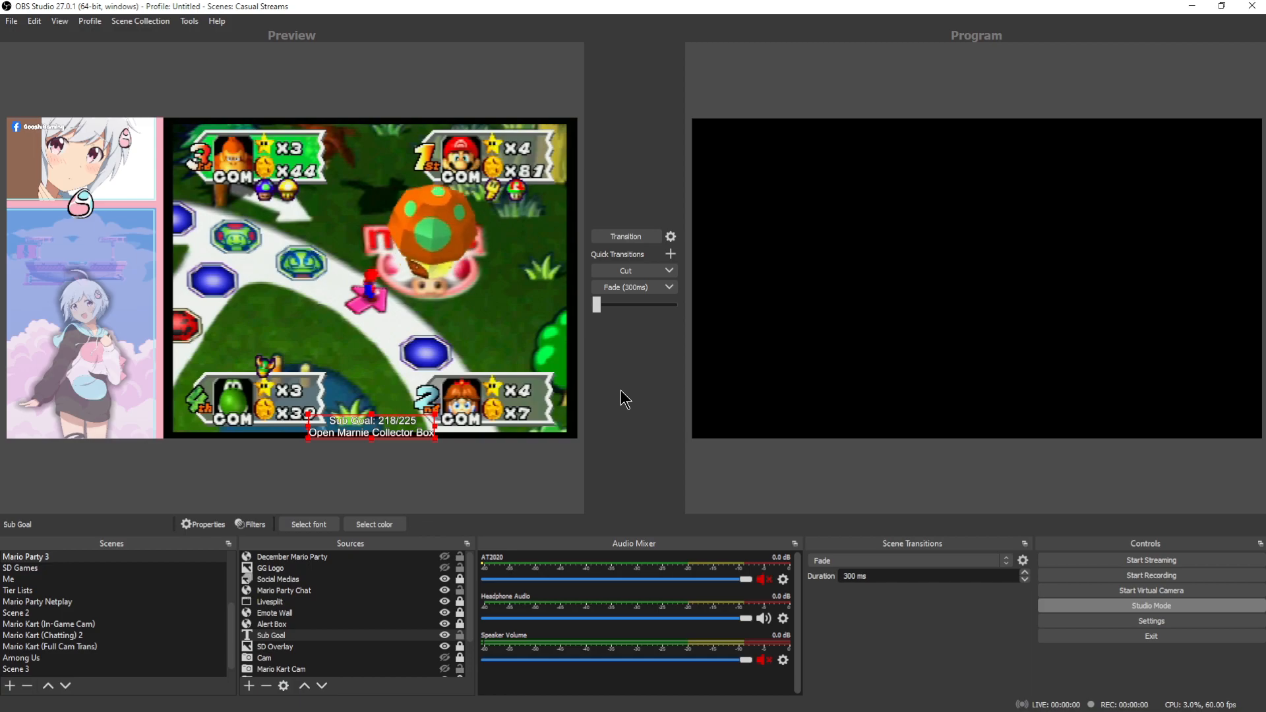
{"action": "left_click", "coordinate": [671, 254]}
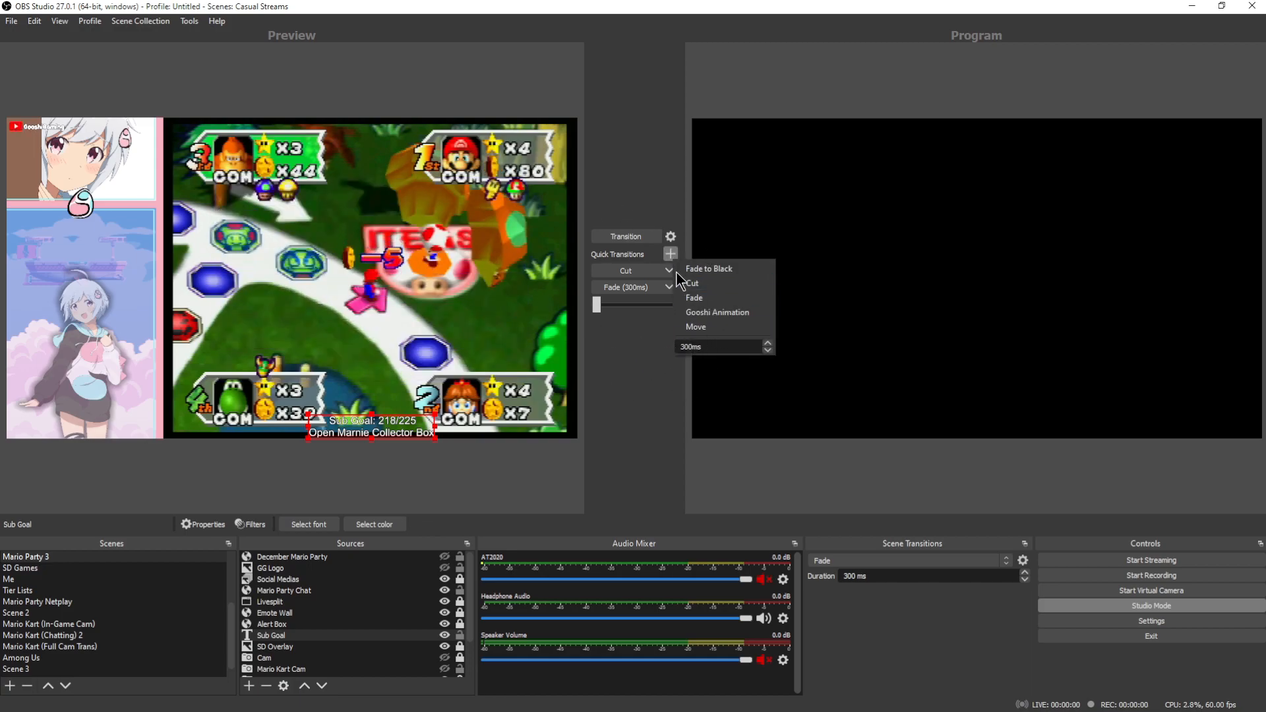
{"action": "left_click", "coordinate": [611, 333]}
{"action": "mouse_move", "coordinate": [597, 307]}
{"action": "left_mouse_down"}
{"action": "mouse_move", "coordinate": [613, 319]}
{"action": "mouse_move", "coordinate": [679, 310]}
{"action": "mouse_move", "coordinate": [593, 307]}
{"action": "left_mouse_up"}
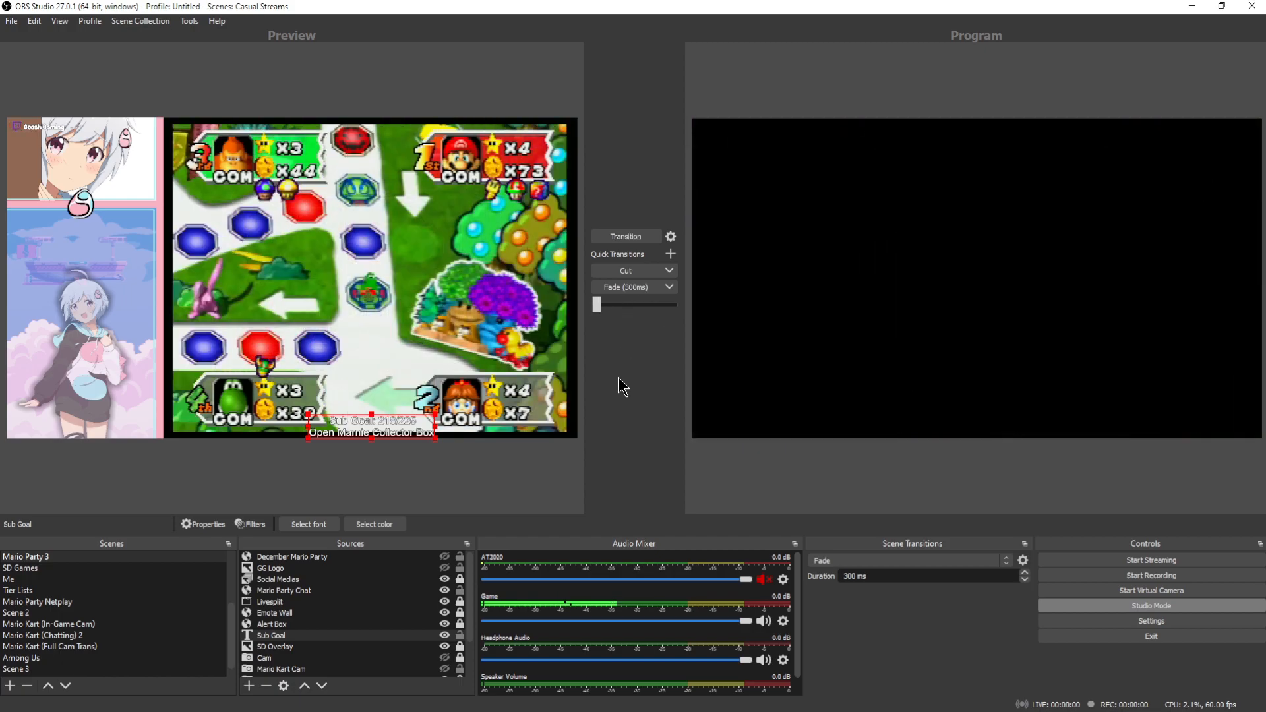
{"action": "mouse_move", "coordinate": [597, 306]}
{"action": "left_mouse_down"}
{"action": "mouse_move", "coordinate": [649, 303]}
{"action": "mouse_move", "coordinate": [594, 305]}
{"action": "left_mouse_up"}
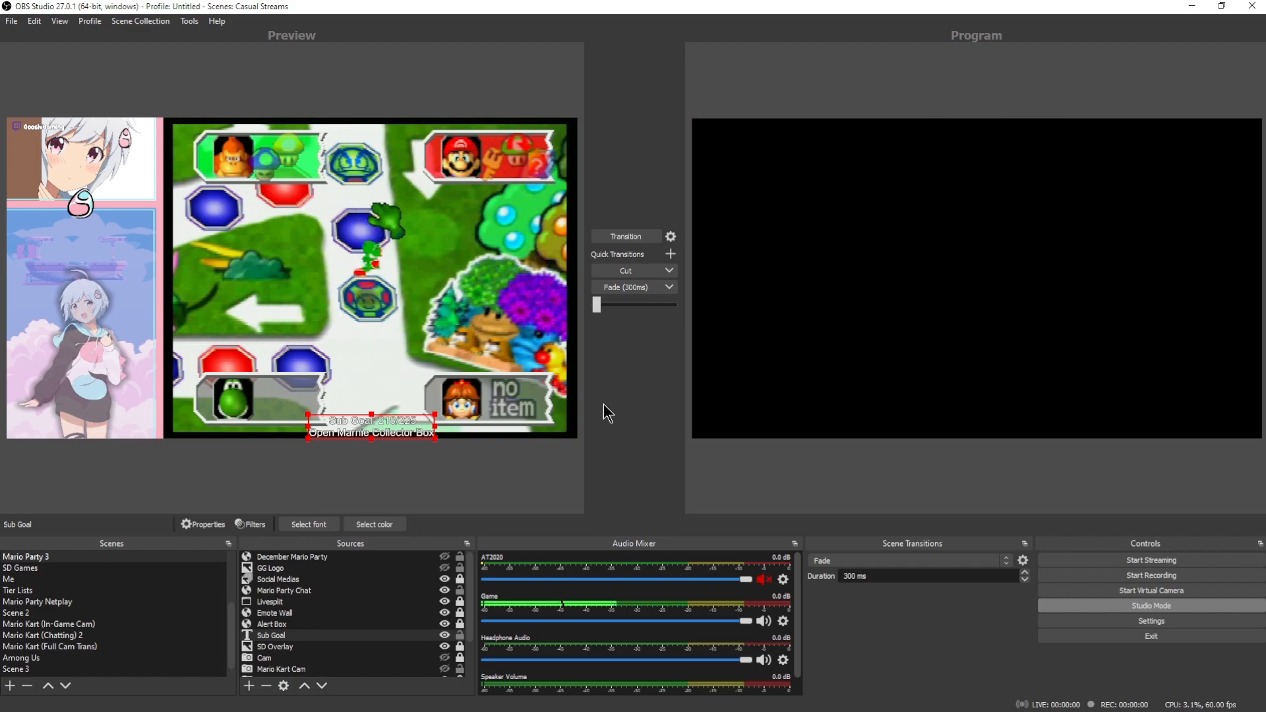
Turn off Studio Mode and switch to the Blank scene
{"action": "left_click", "coordinate": [1053, 605]}
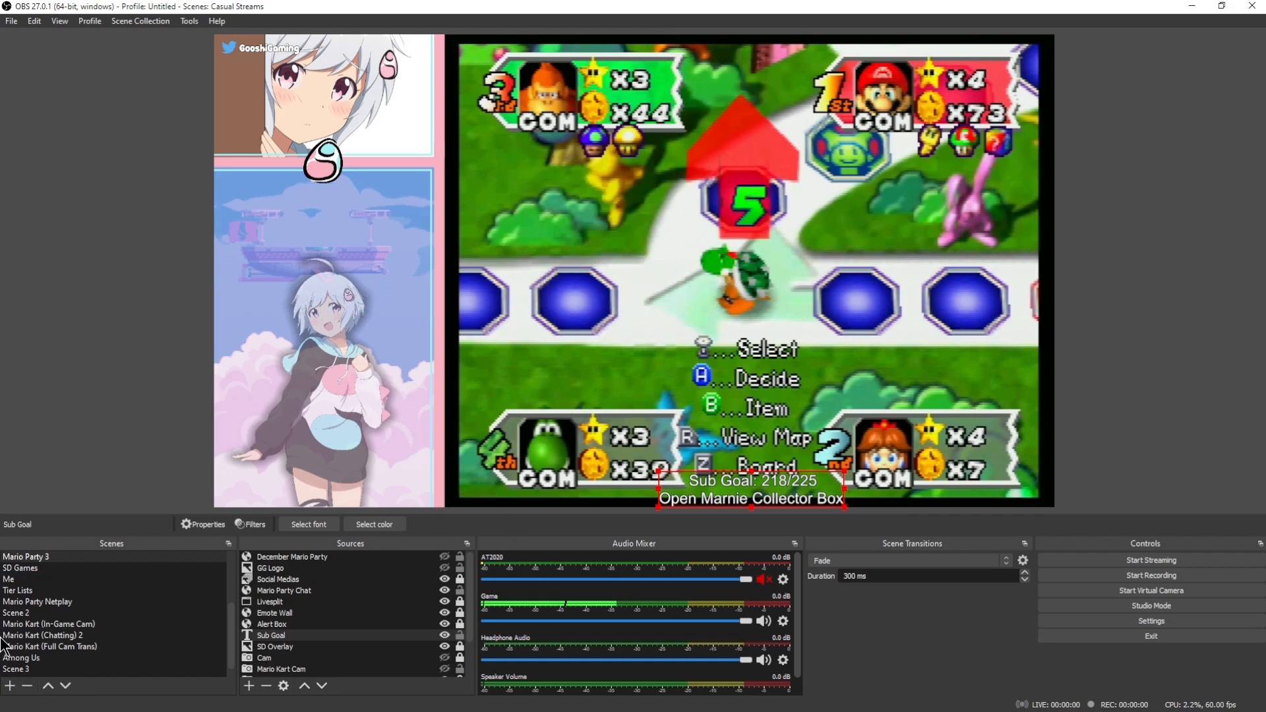
{"action": "scroll", "coordinate": [39, 652], "scroll_direction": "down", "scroll_amount": 1}
{"action": "left_click", "coordinate": [20, 668]}
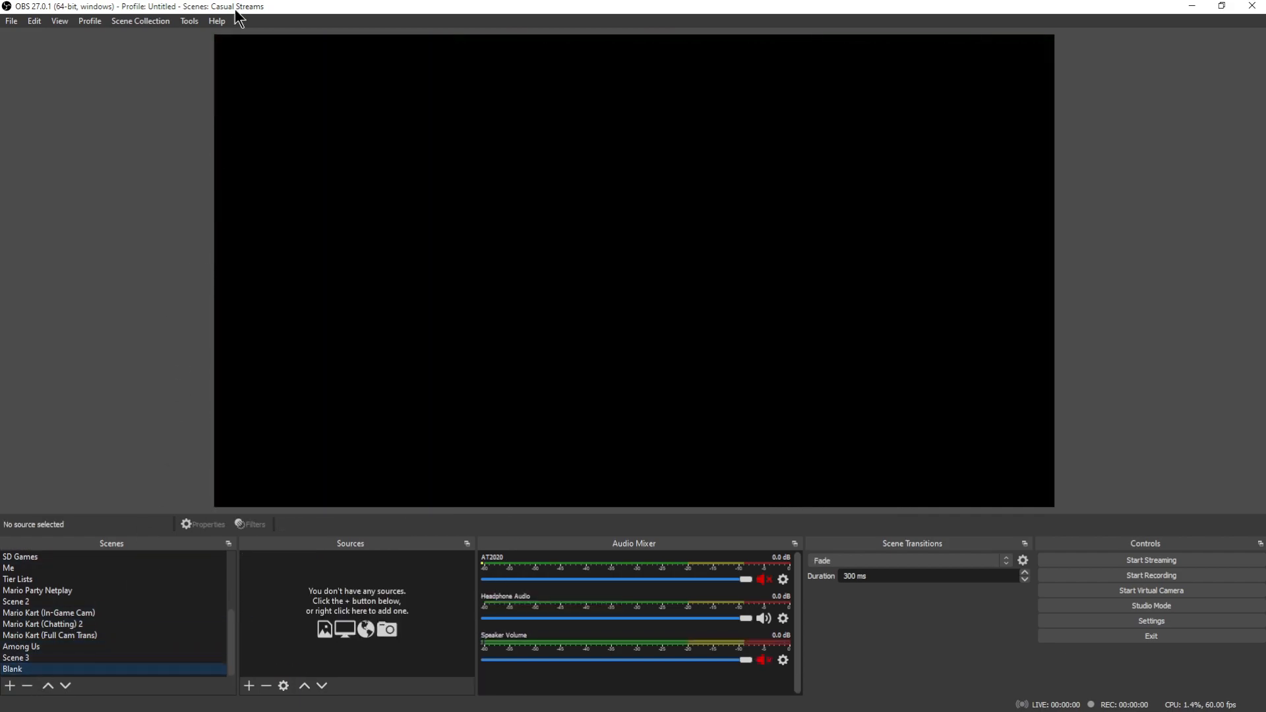
Show the windowed Multiview, enlarge its window and place it over the upper part of the preview
{"action": "left_click", "coordinate": [60, 21]}
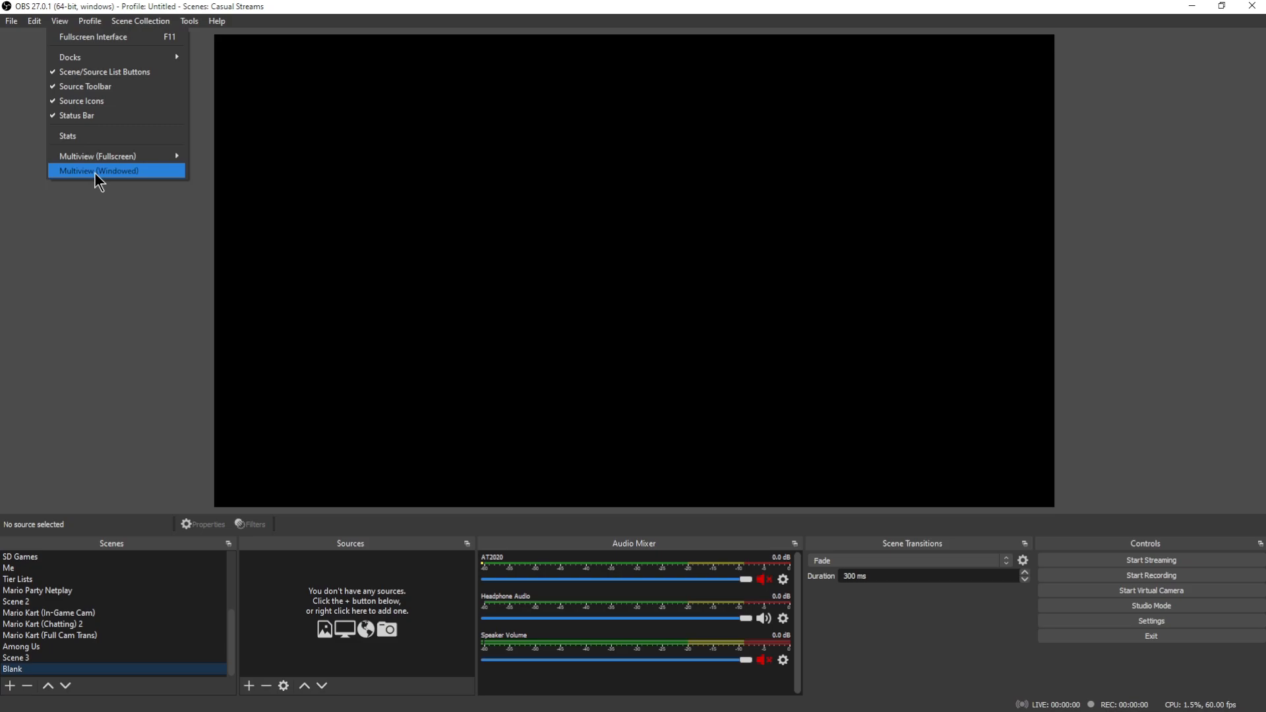
{"action": "left_click", "coordinate": [99, 171]}
{"action": "left_click_drag", "start_coordinate": [639, 254], "coordinate": [498, 180]}
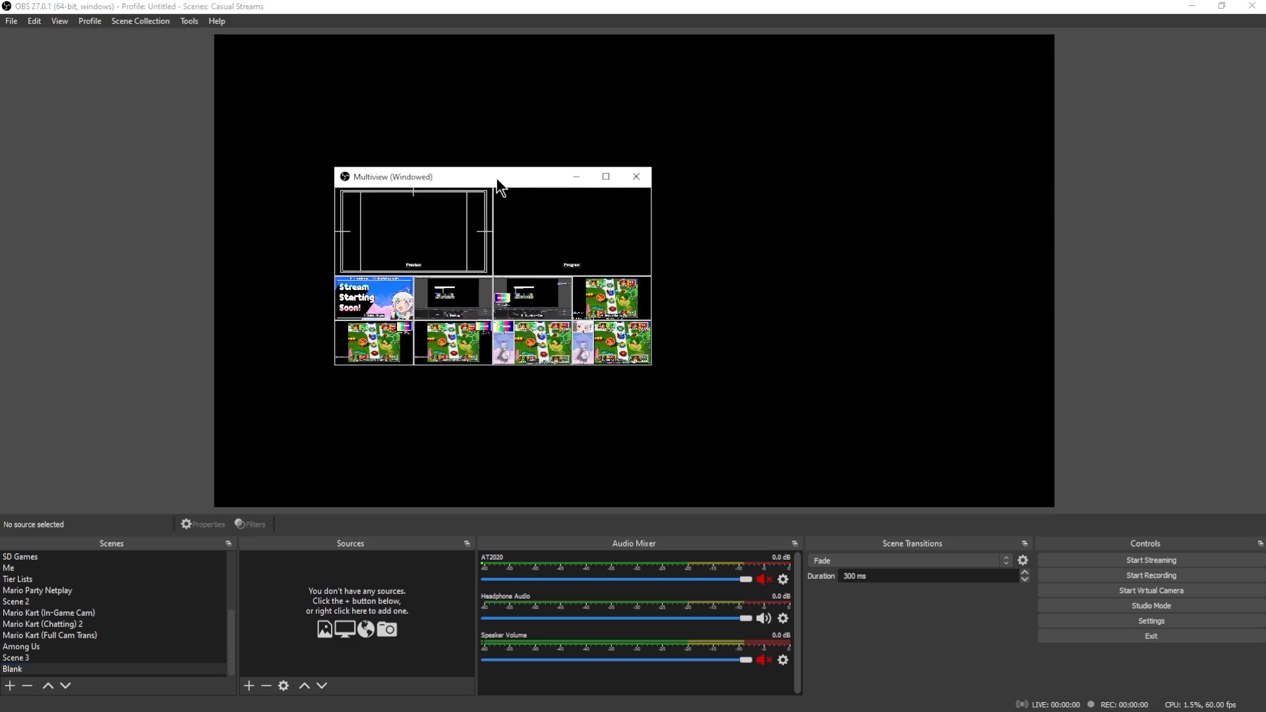
{"action": "left_click_drag", "start_coordinate": [652, 373], "coordinate": [915, 540]}
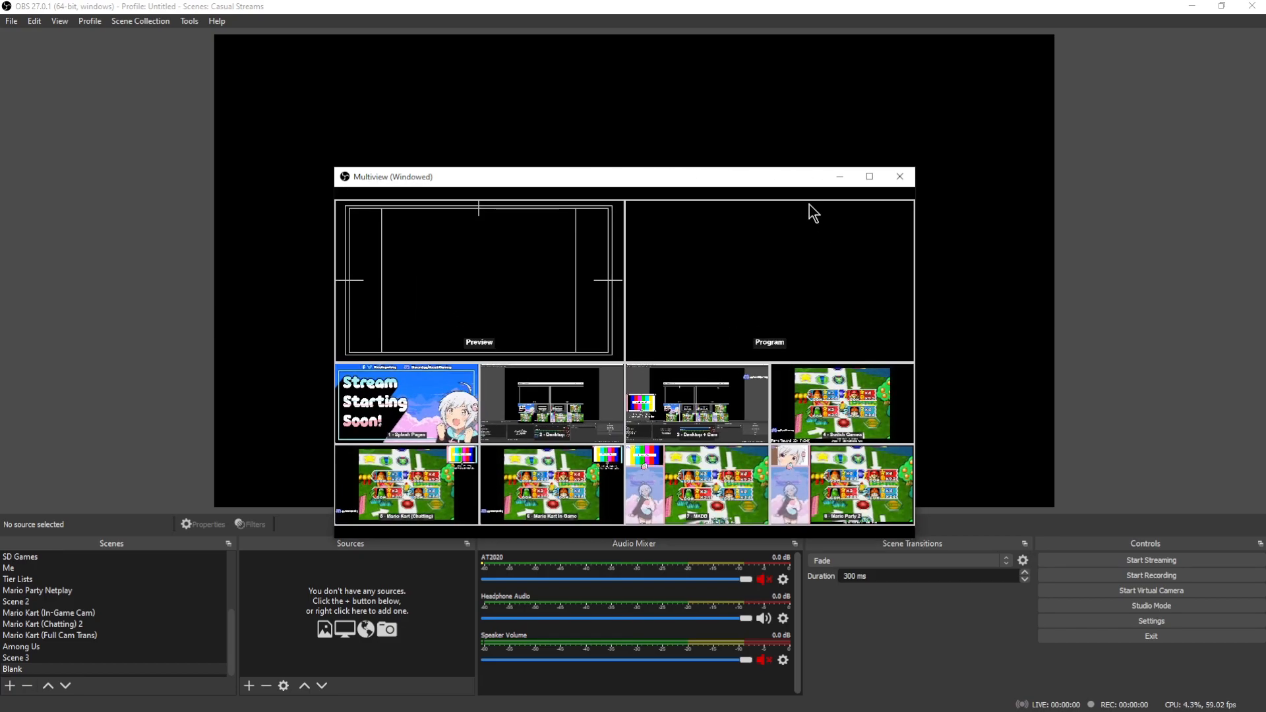
{"action": "left_click_drag", "start_coordinate": [766, 179], "coordinate": [673, 78]}
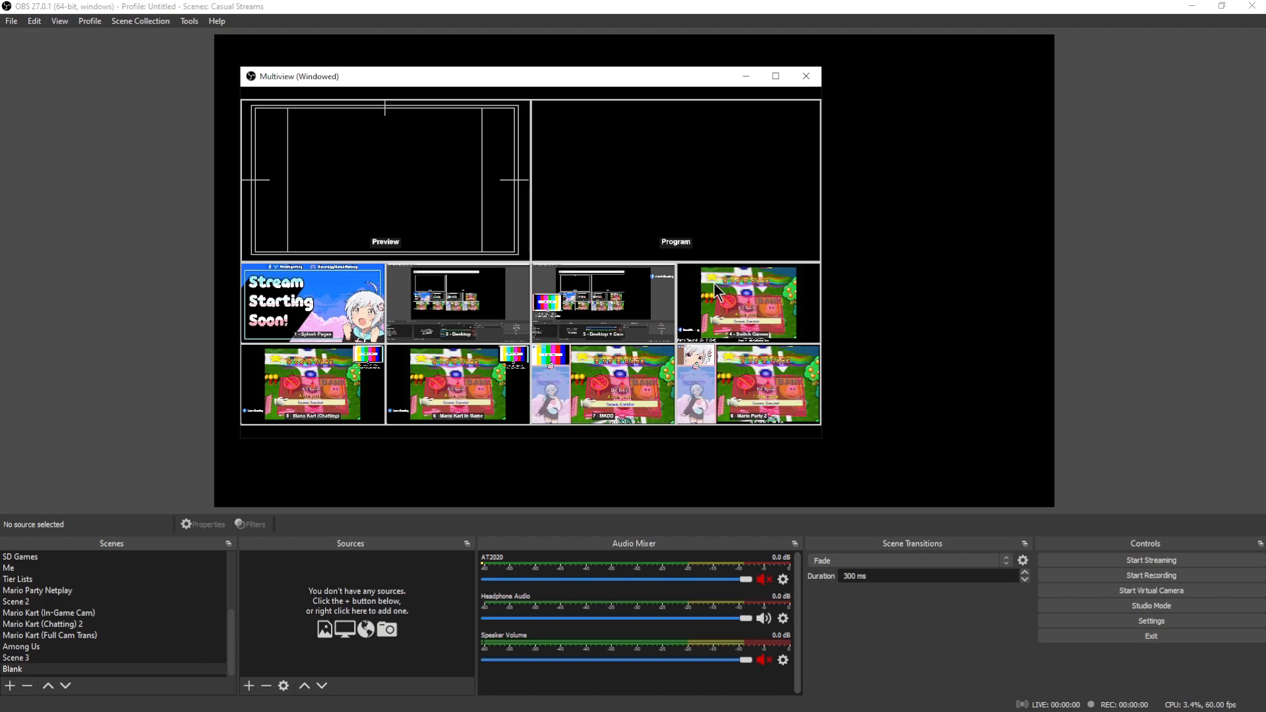
Check the Show in Multiview option of the Mario Kart (In-Game Cam) scene
{"action": "left_click", "coordinate": [26, 568]}
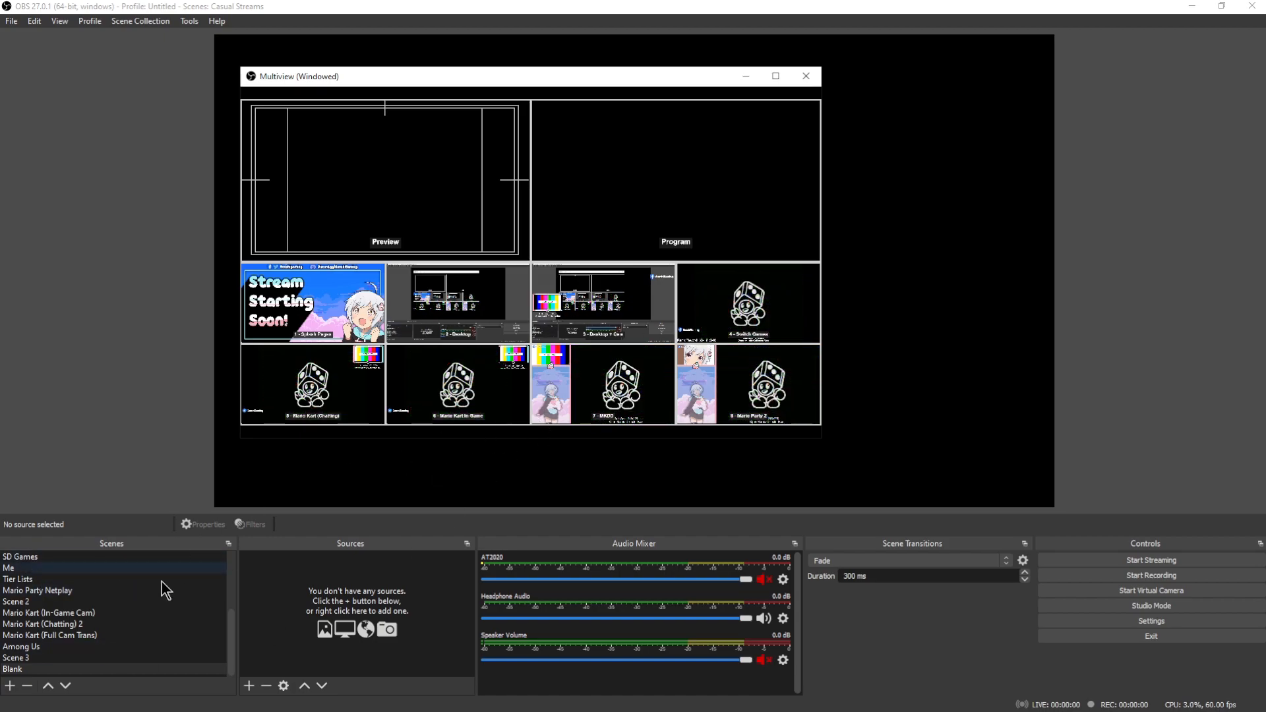
{"action": "right_click", "coordinate": [62, 612]}
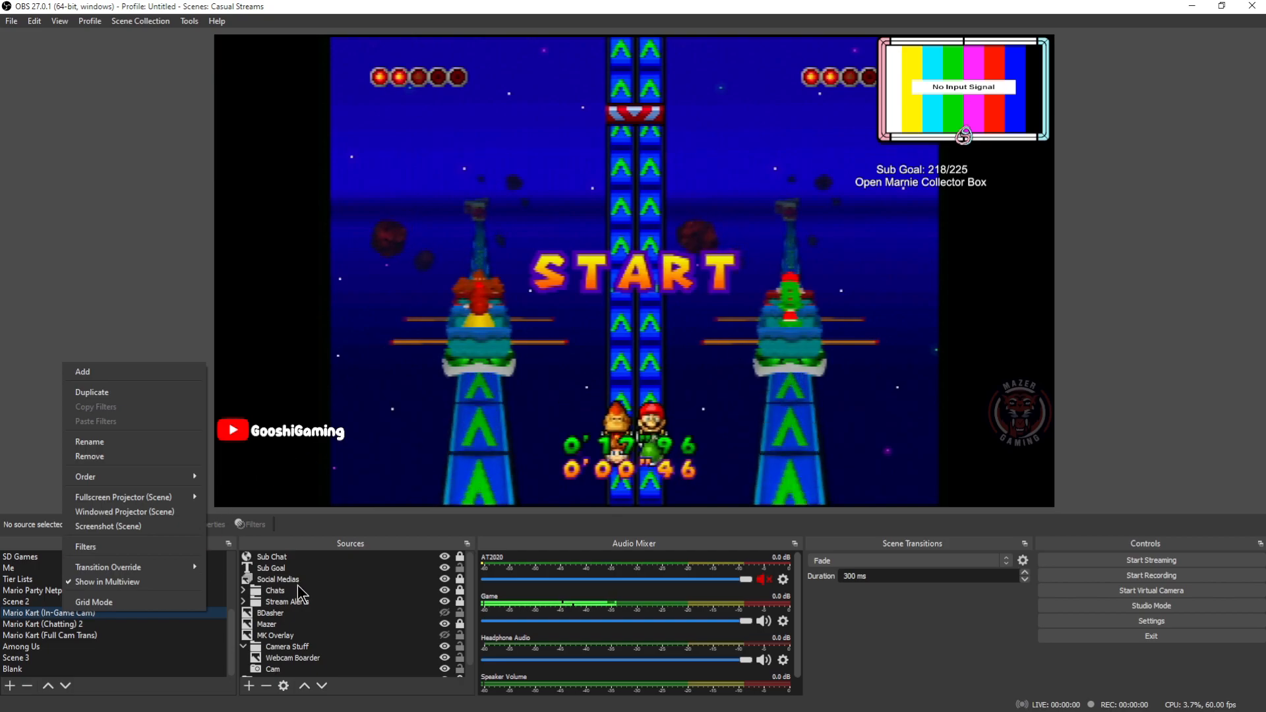
{"action": "left_click", "coordinate": [935, 653]}
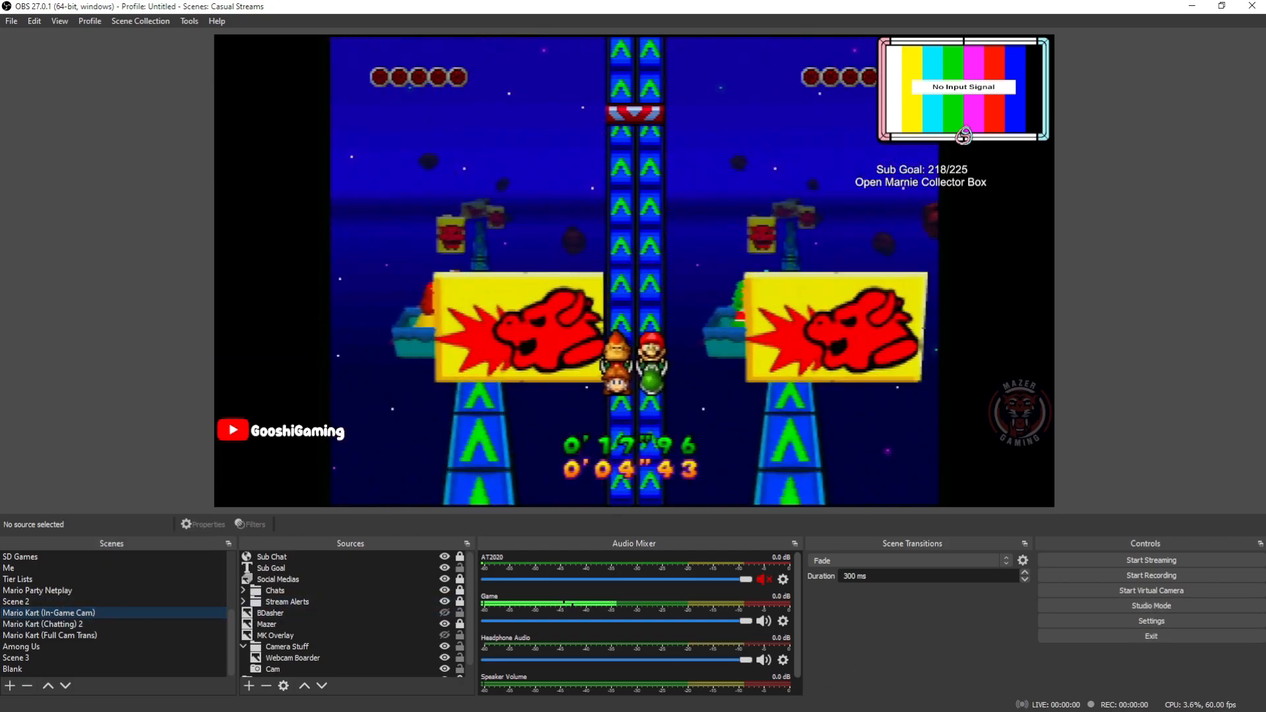
Bring the Multiview window back to the front, close it and return to the Blank scene
{"action": "key", "text": "alt+Tab"}
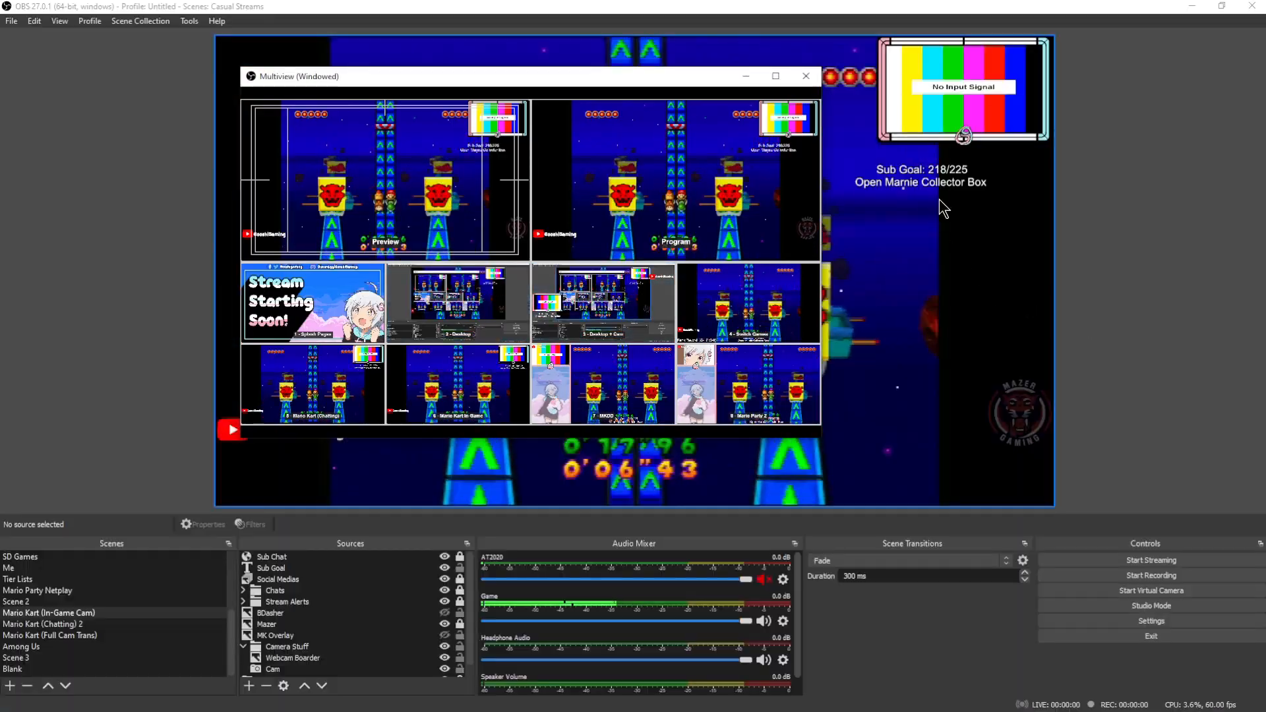
{"action": "left_click_drag", "start_coordinate": [567, 83], "coordinate": [588, 123]}
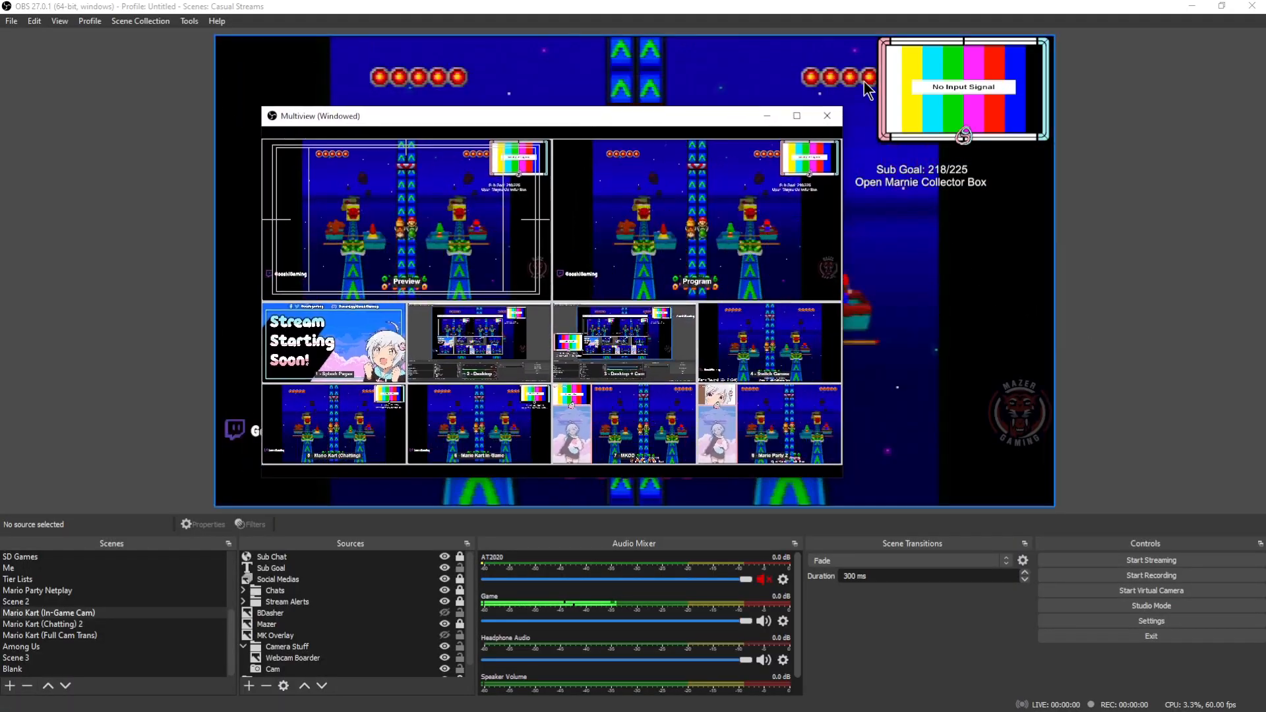
{"action": "left_click", "coordinate": [827, 116]}
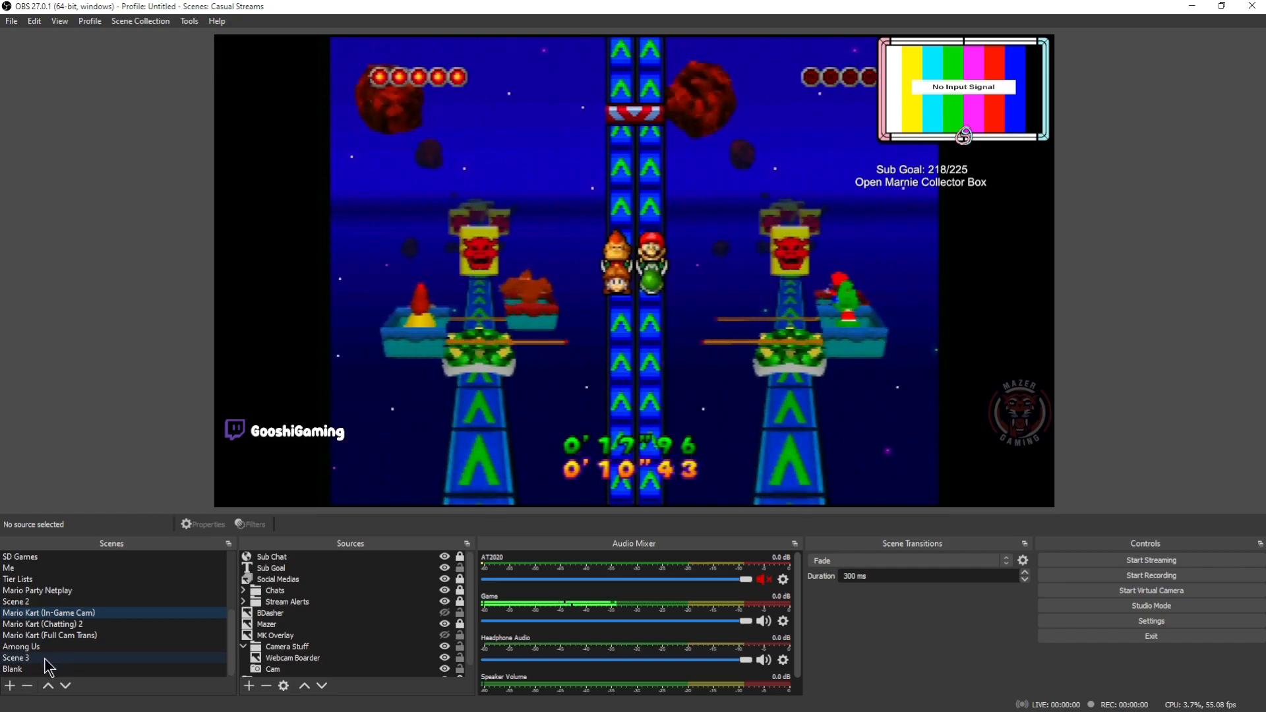
{"action": "left_click", "coordinate": [36, 669]}
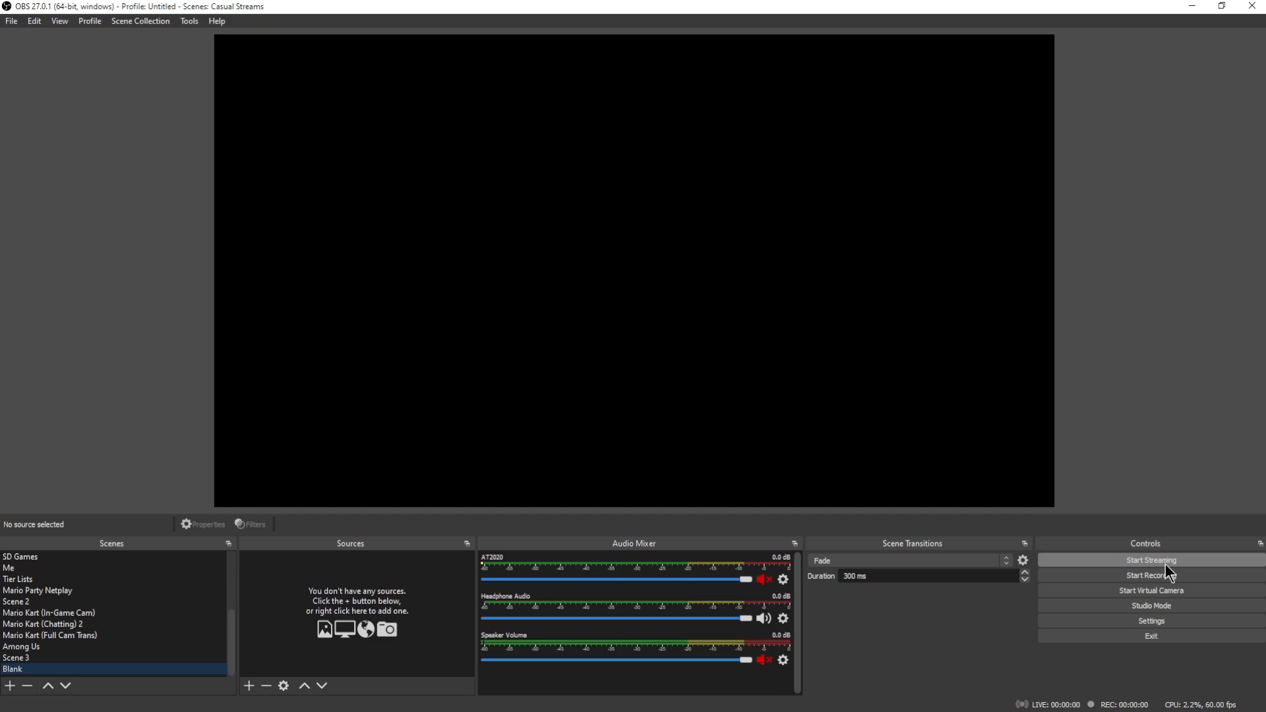
View the Mario Kart (Chatting) 2, Mario Kart (In-Game Cam) and Mario Party Netplay scenes and return to Blank
{"action": "left_click", "coordinate": [51, 625]}
{"action": "left_click", "coordinate": [51, 609]}
{"action": "left_click", "coordinate": [37, 593]}
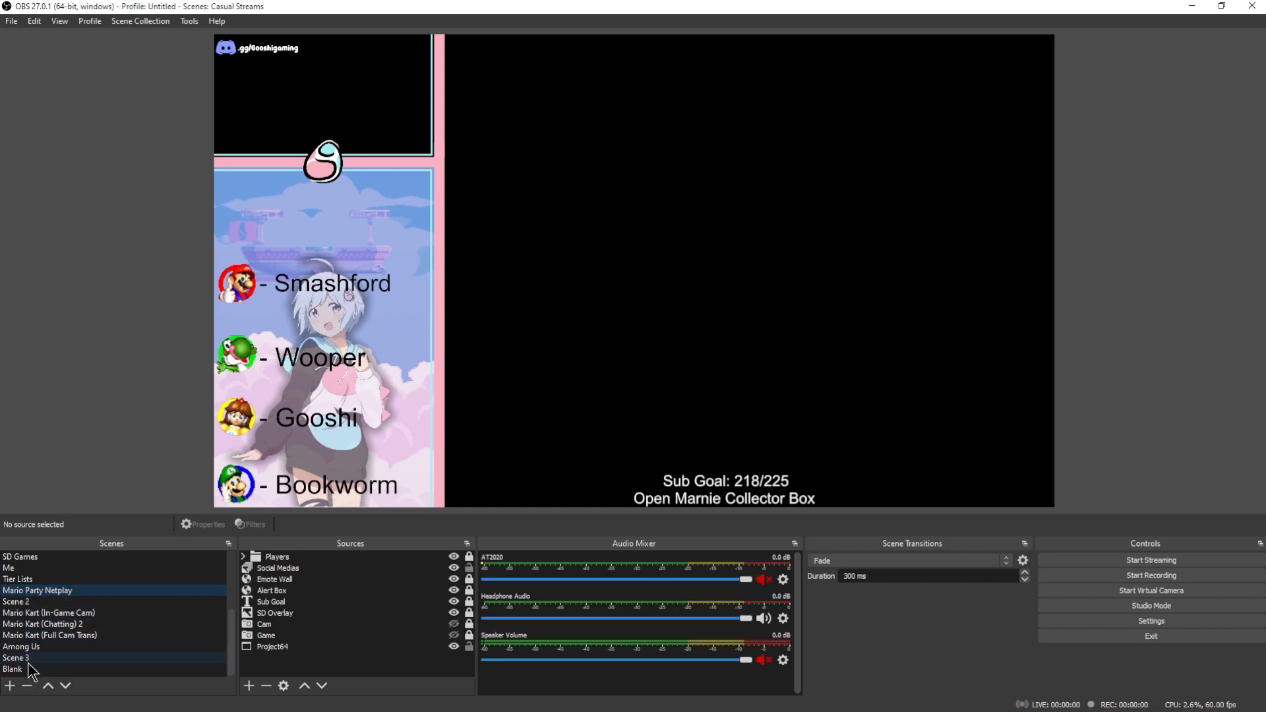
{"action": "left_click", "coordinate": [47, 669]}
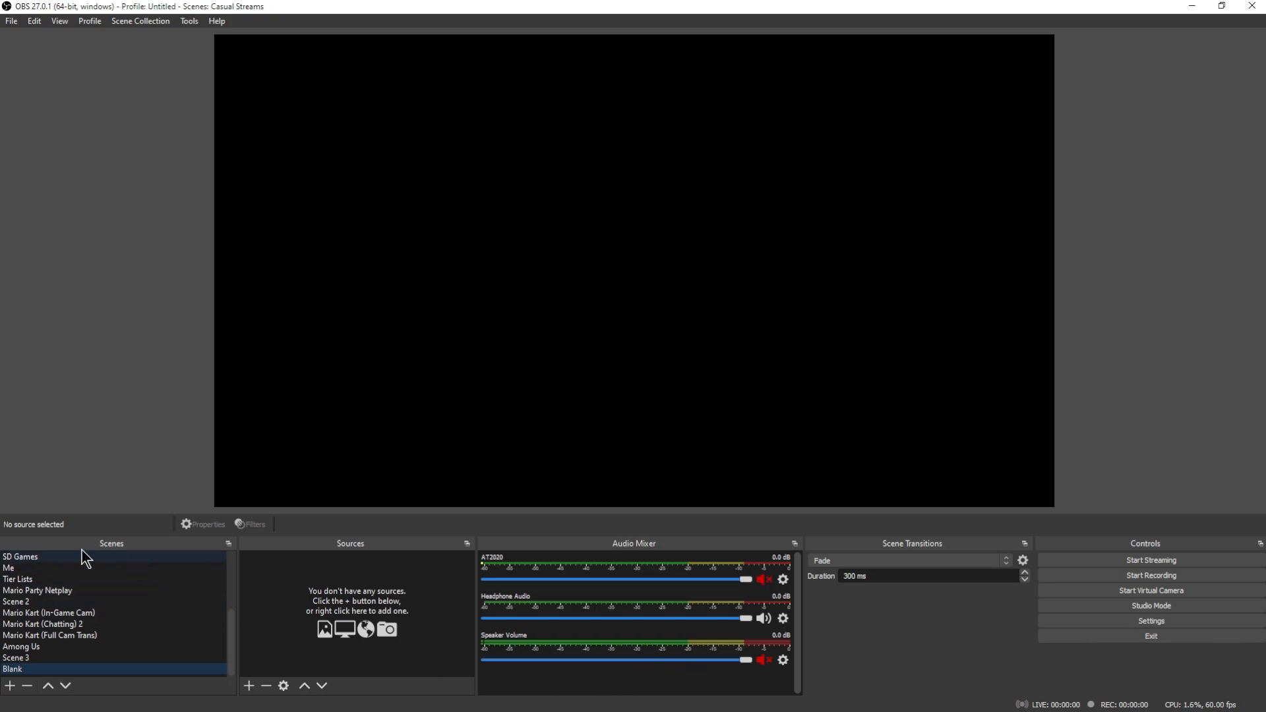
Show the Mario Party 3 scene and look through its sources, selecting December Mario Party, Livesplit and Mario Party Chat
{"action": "scroll", "coordinate": [62, 593], "scroll_direction": "up", "scroll_amount": 1}
{"action": "left_click", "coordinate": [45, 579]}
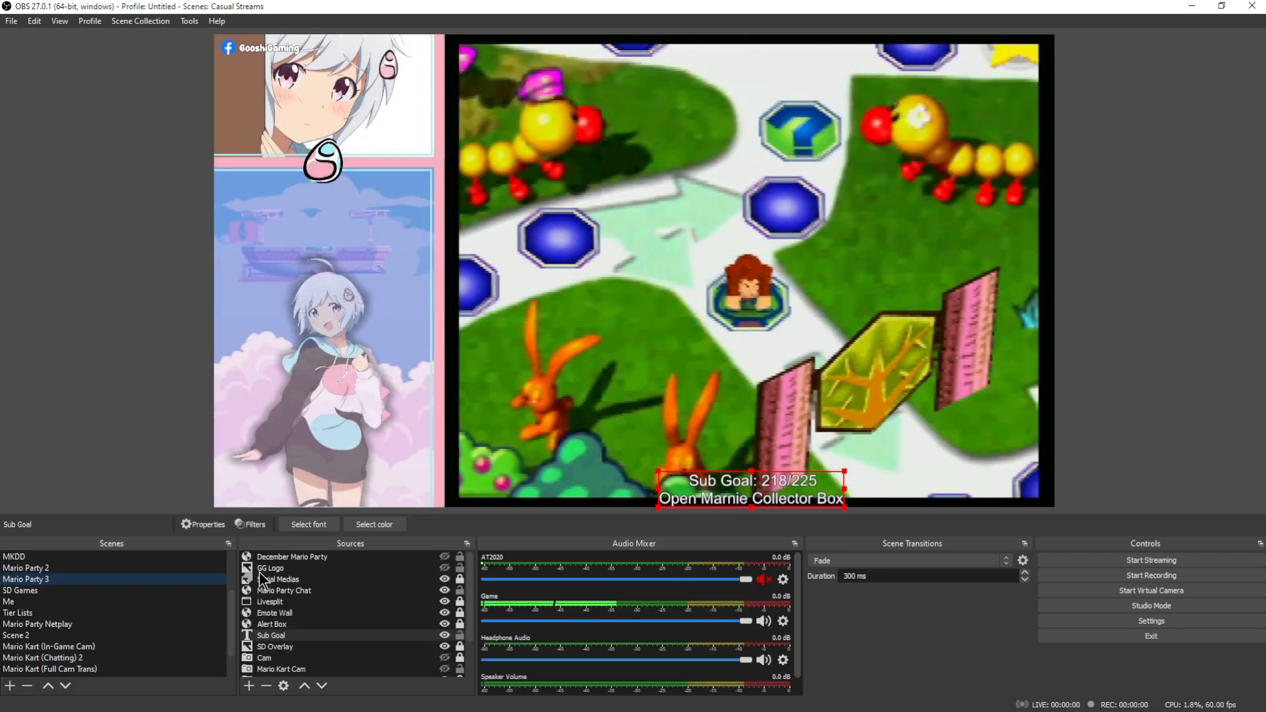
{"action": "left_click", "coordinate": [274, 232]}
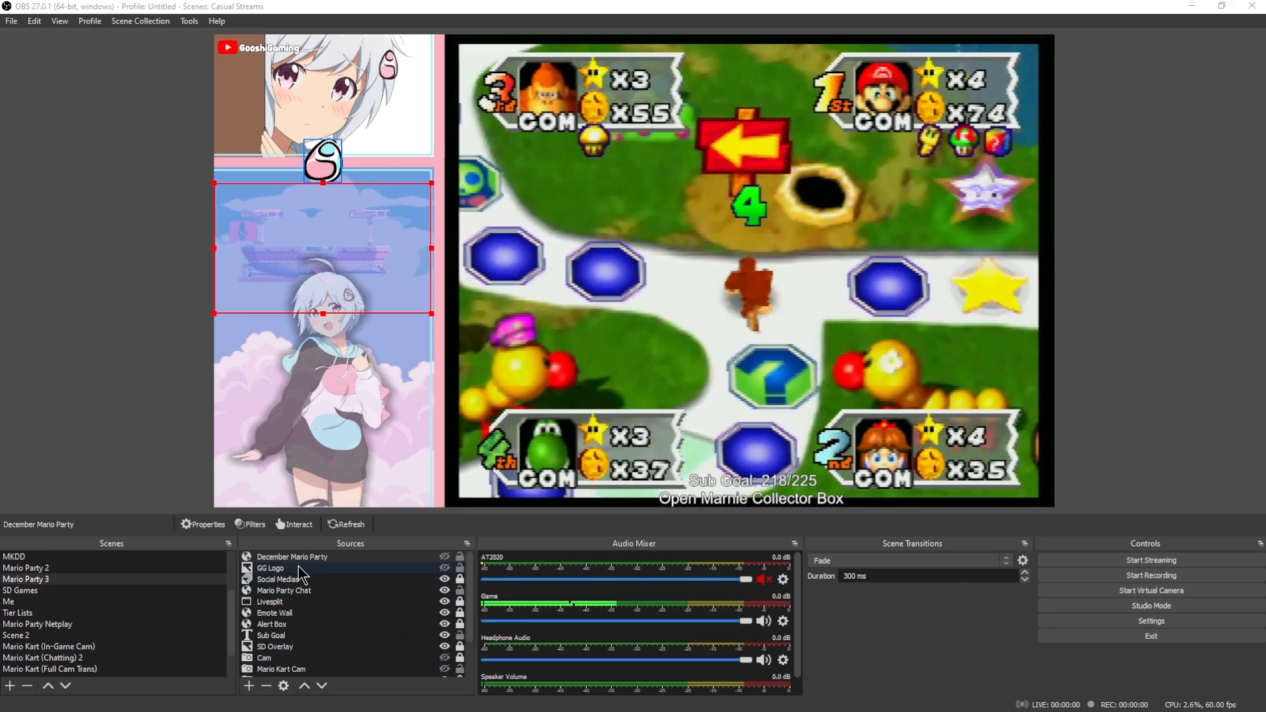
{"action": "left_click", "coordinate": [298, 601]}
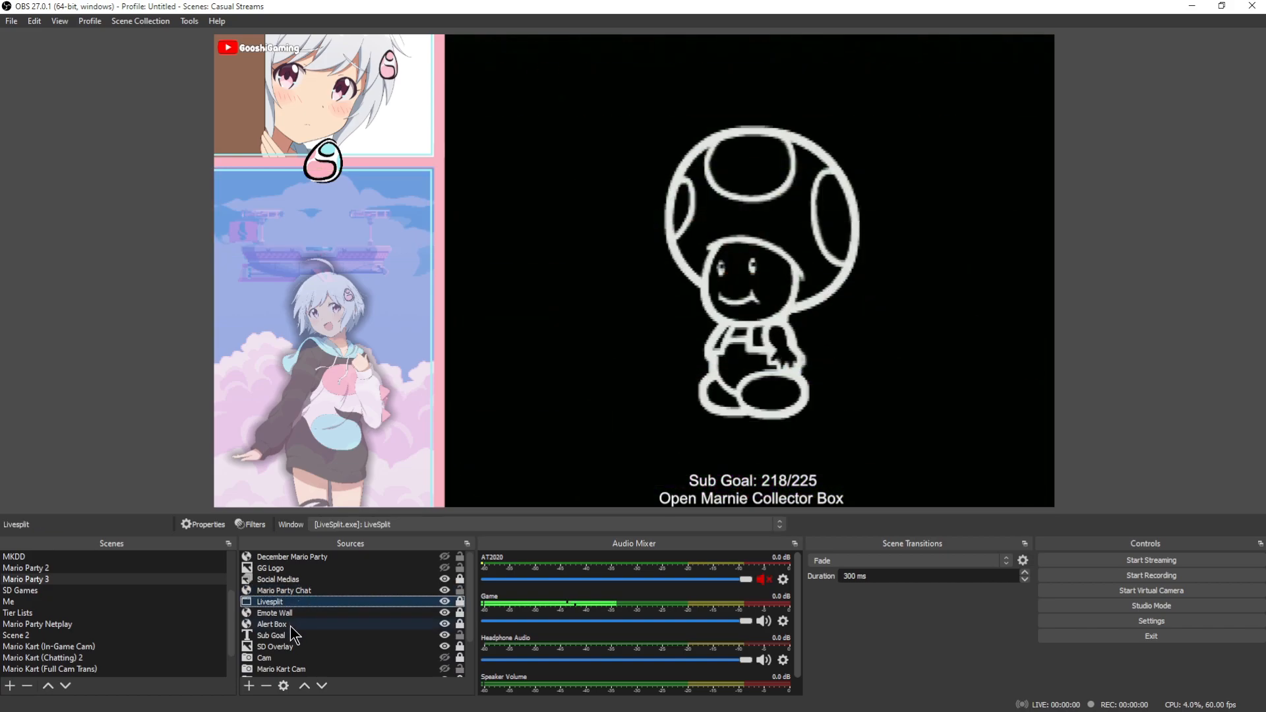
{"action": "left_click", "coordinate": [325, 589]}
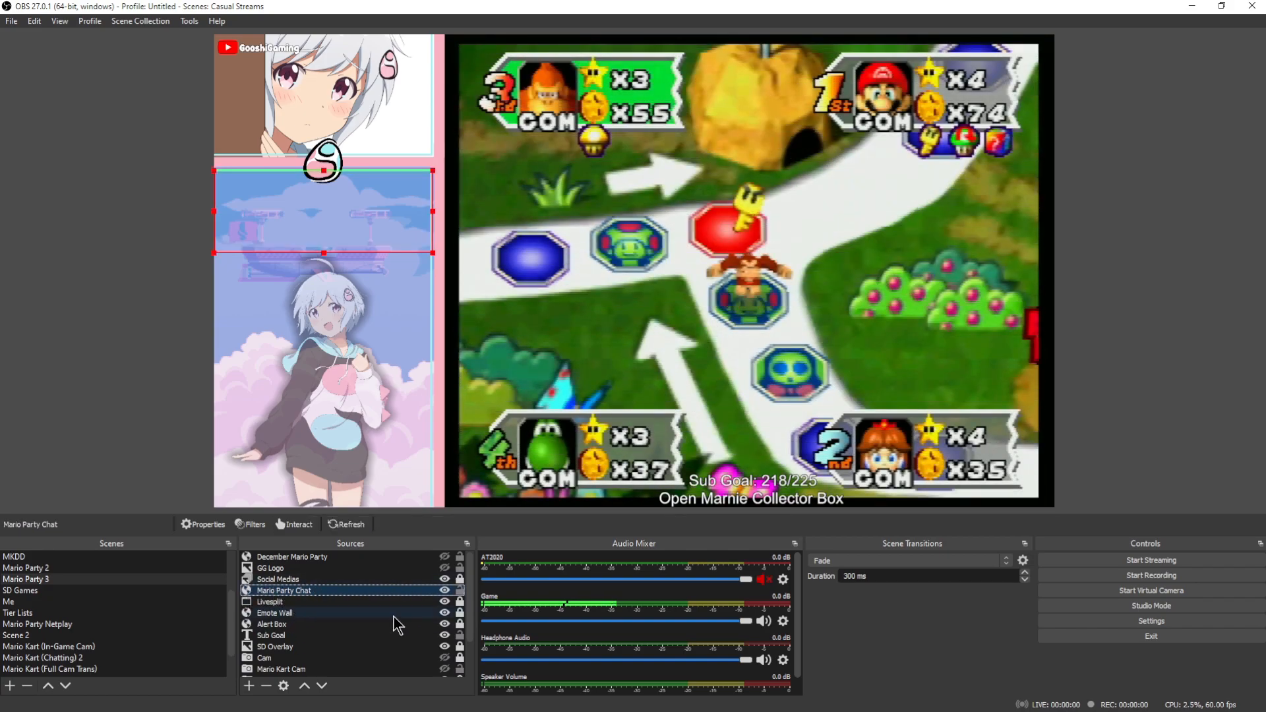
{"action": "left_click_drag", "start_coordinate": [472, 592], "coordinate": [468, 626]}
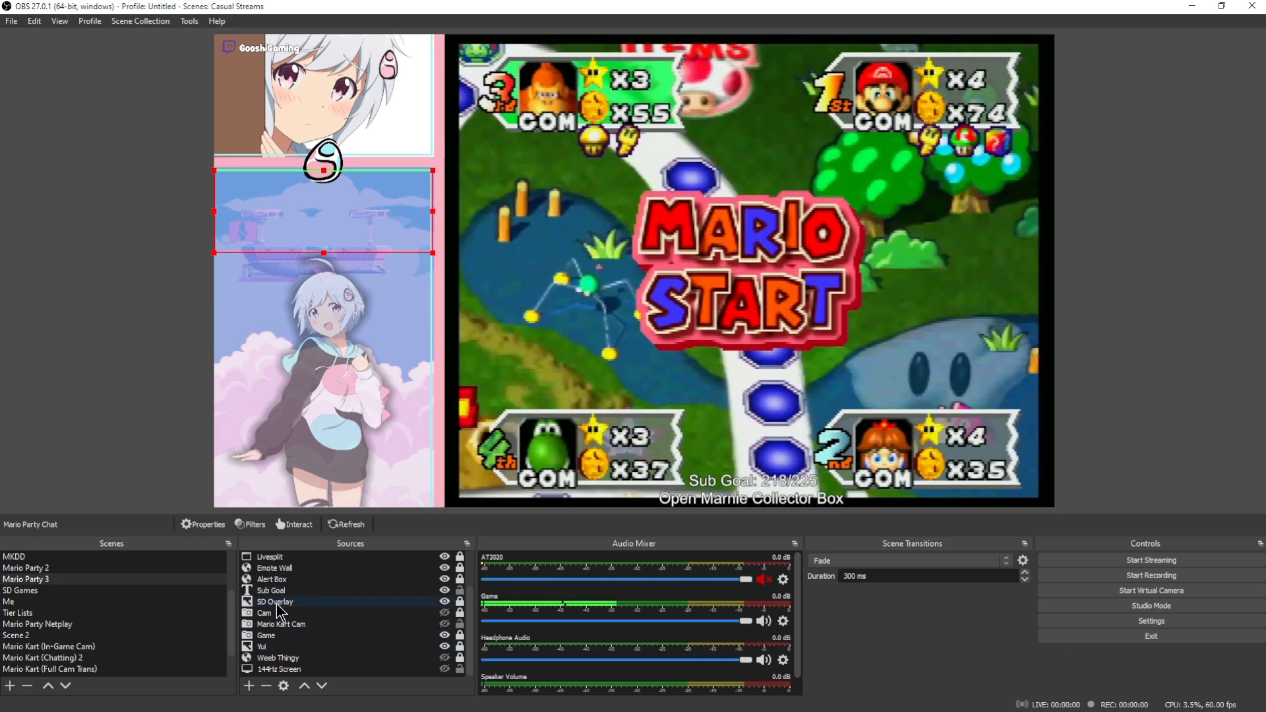
{"action": "scroll", "coordinate": [323, 617], "scroll_direction": "up", "scroll_amount": 2}
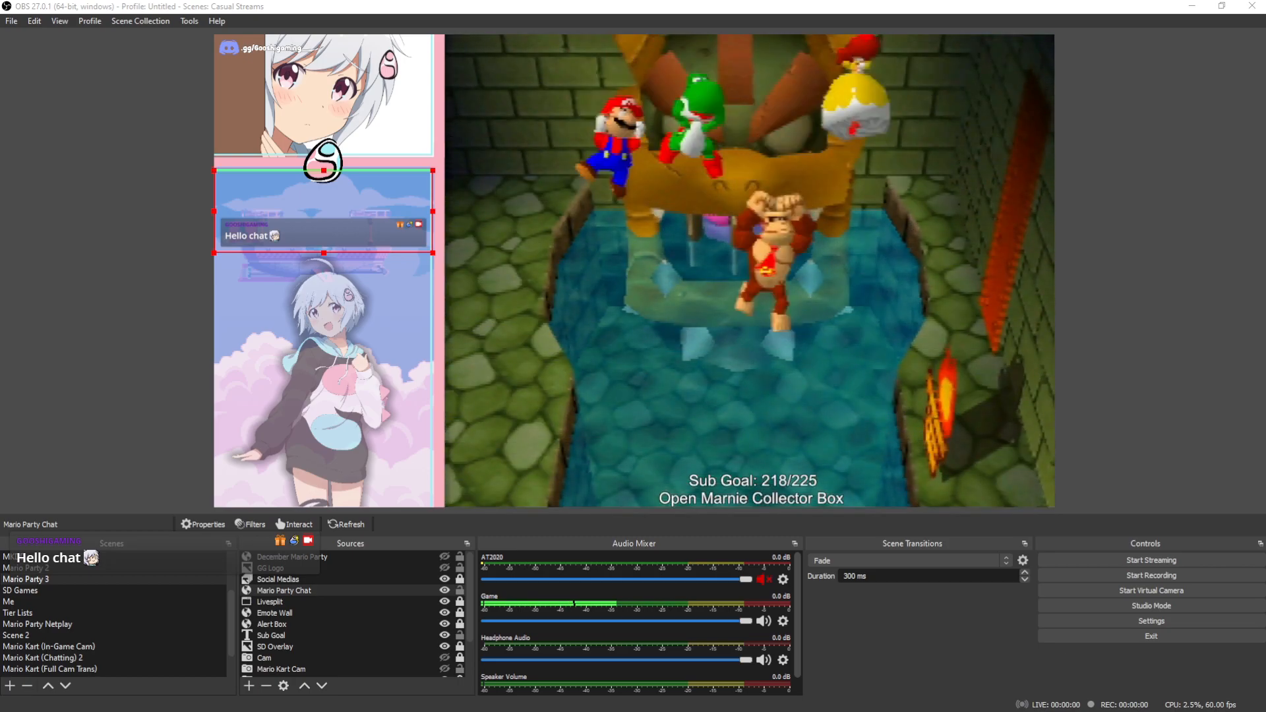
Switch to the Blank scene and back to Mario Party 3, and examine the audio mixer's channels for each scene
{"action": "scroll", "coordinate": [49, 657], "scroll_direction": "down", "scroll_amount": 1}
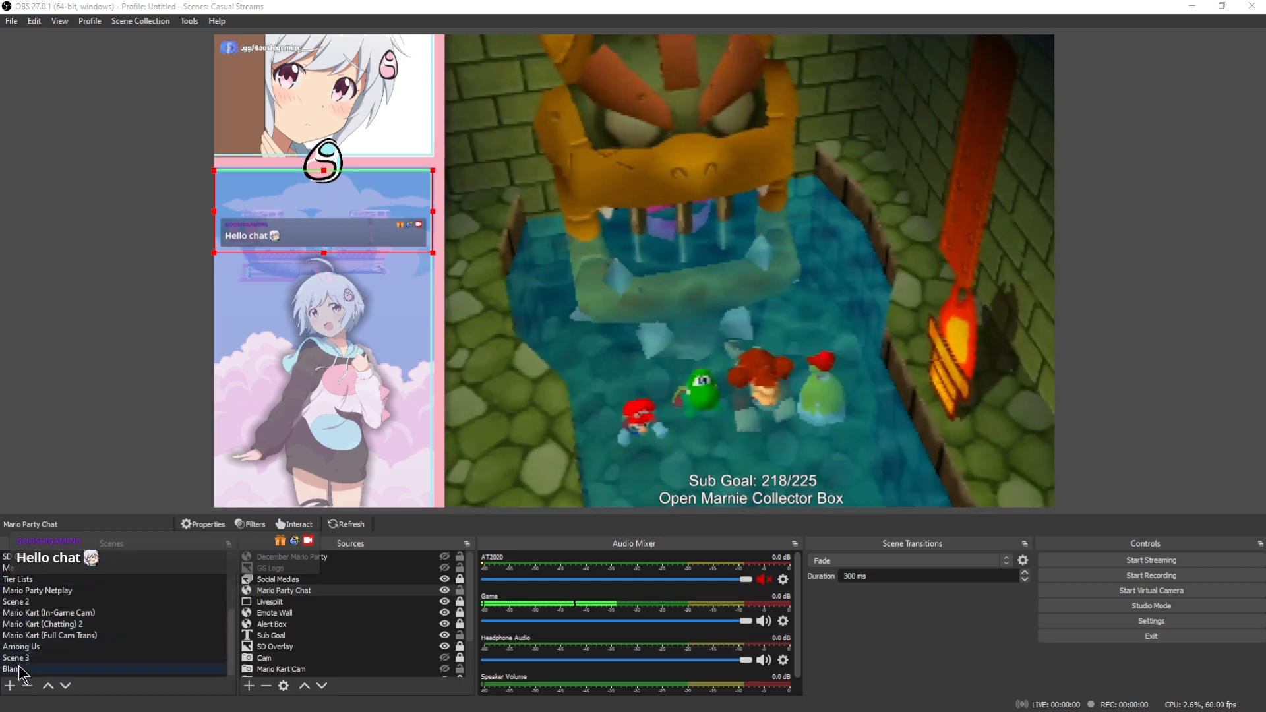
{"action": "left_click", "coordinate": [27, 669]}
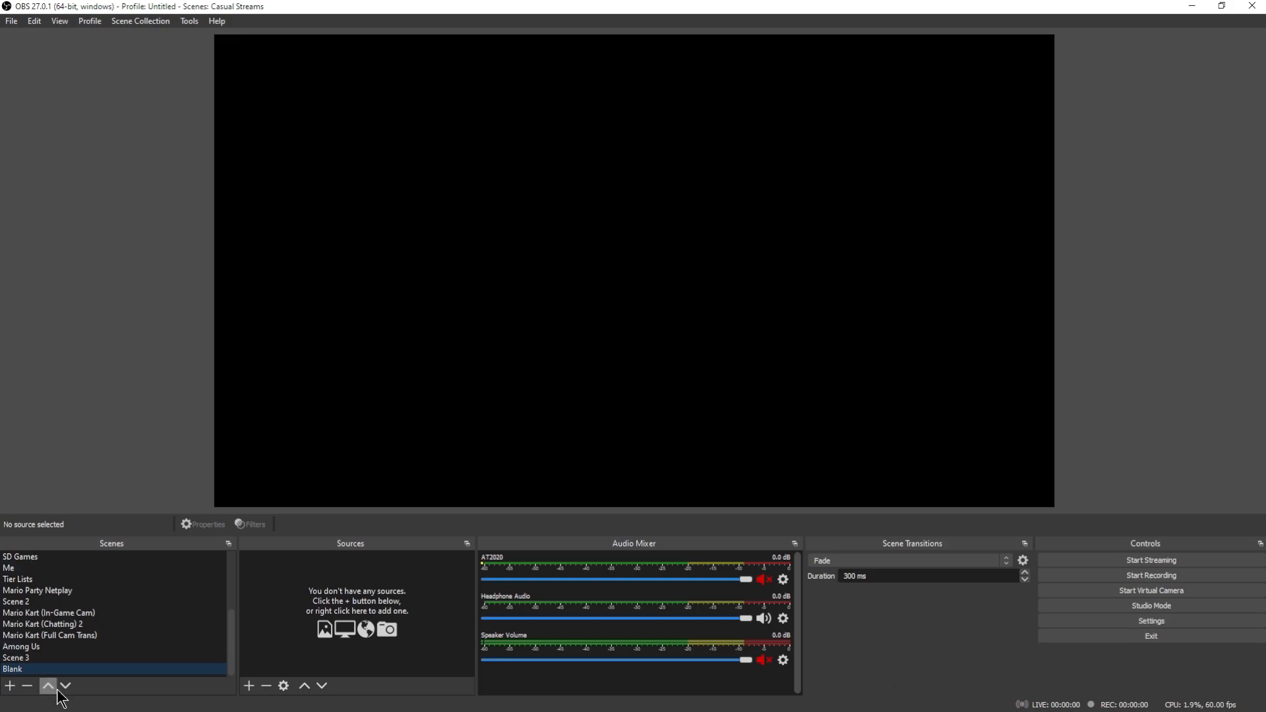
{"action": "scroll", "coordinate": [79, 596], "scroll_direction": "up", "scroll_amount": 1}
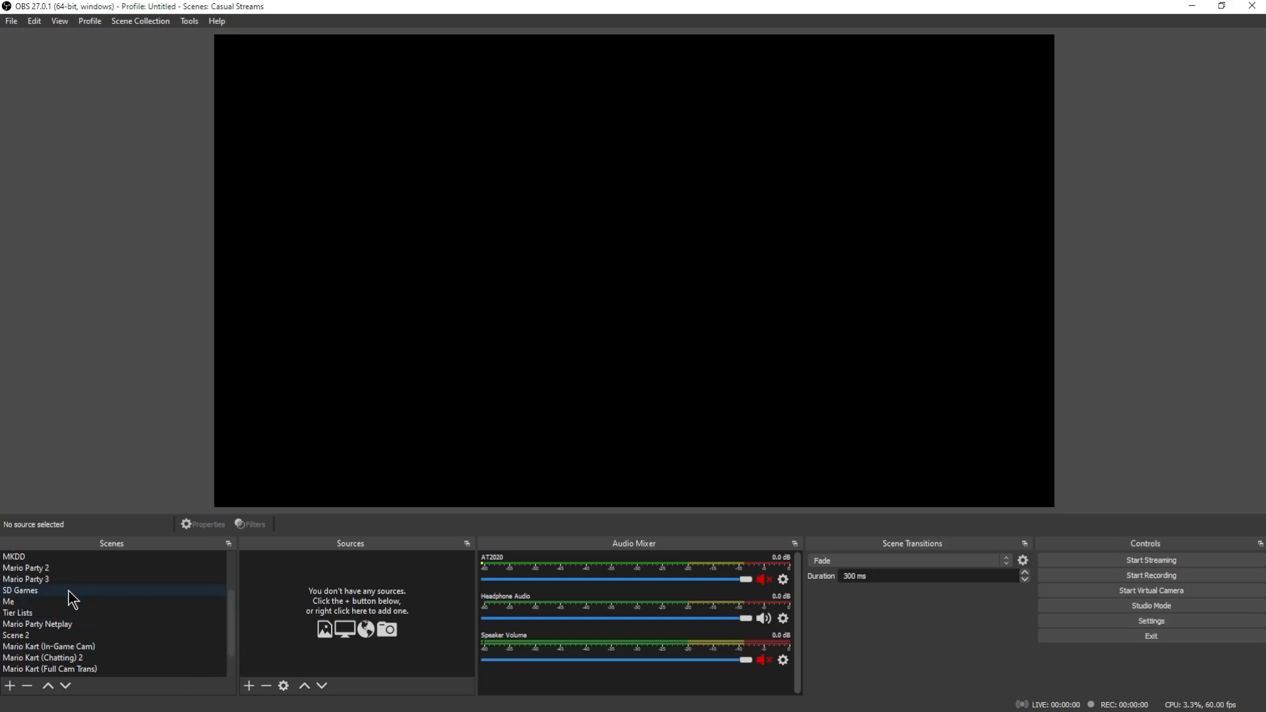
{"action": "left_click", "coordinate": [58, 580]}
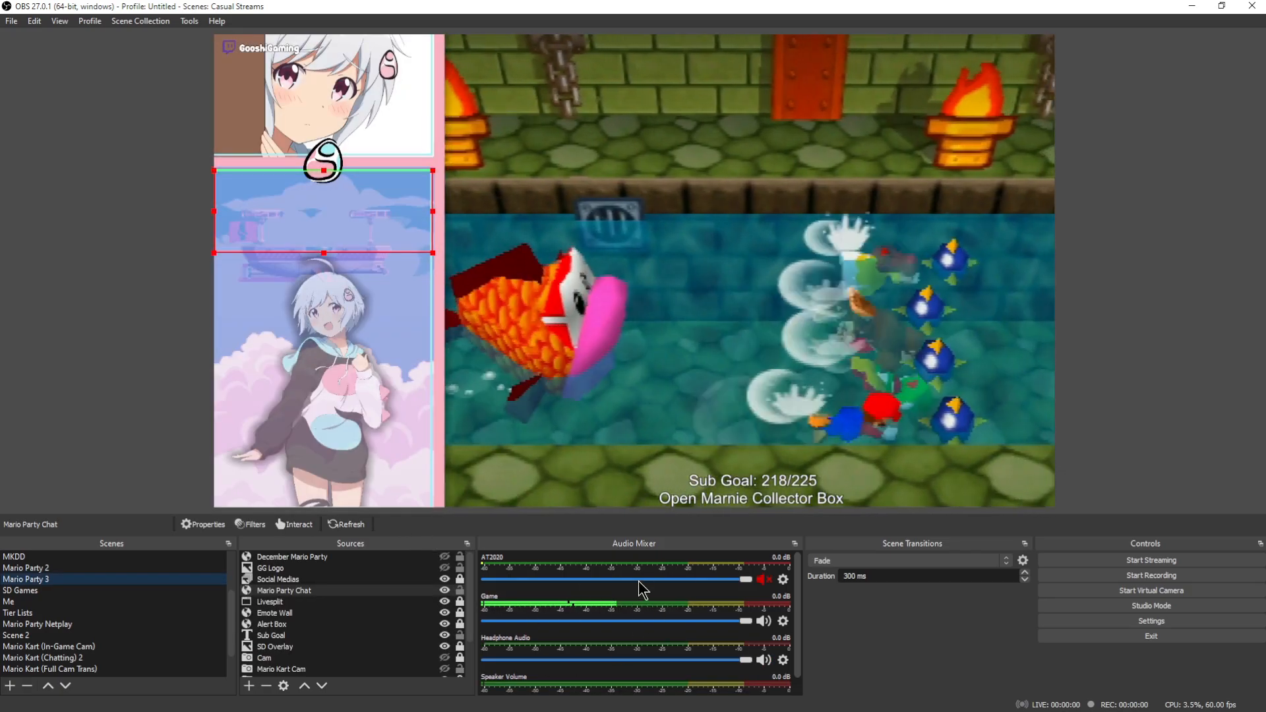
{"action": "left_click_drag", "start_coordinate": [797, 586], "coordinate": [802, 602]}
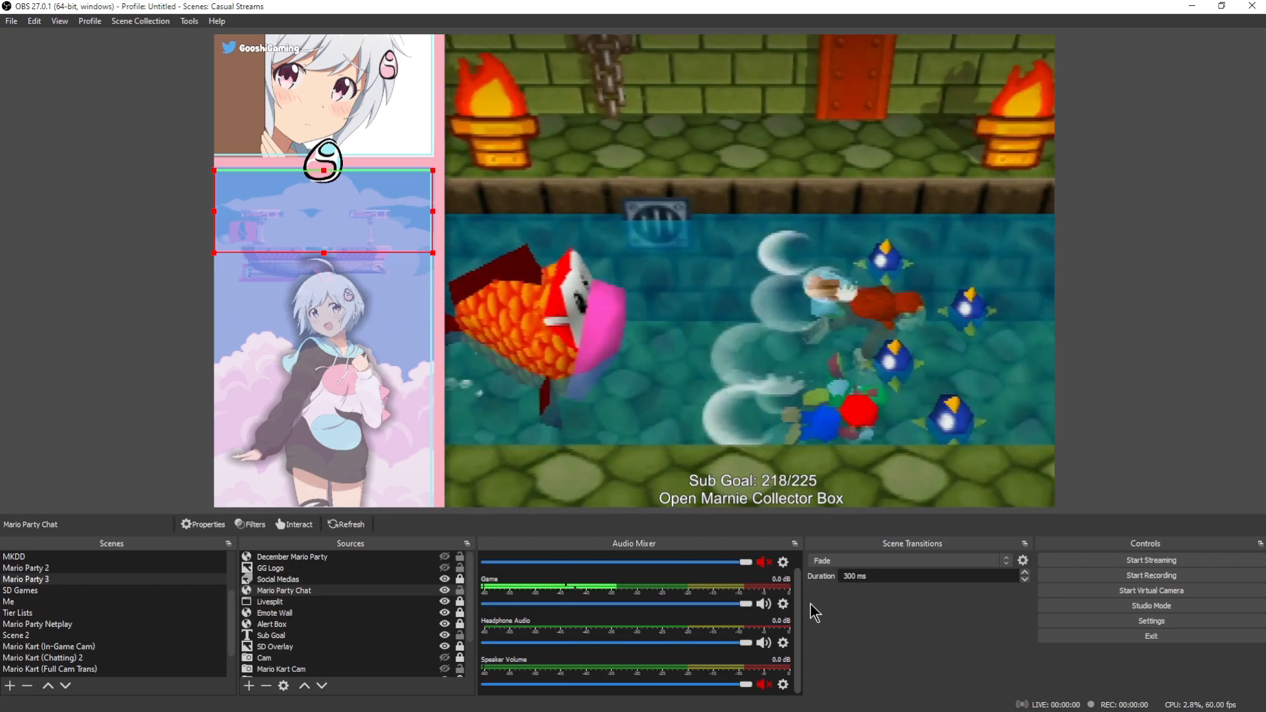
{"action": "left_click_drag", "start_coordinate": [799, 613], "coordinate": [802, 607]}
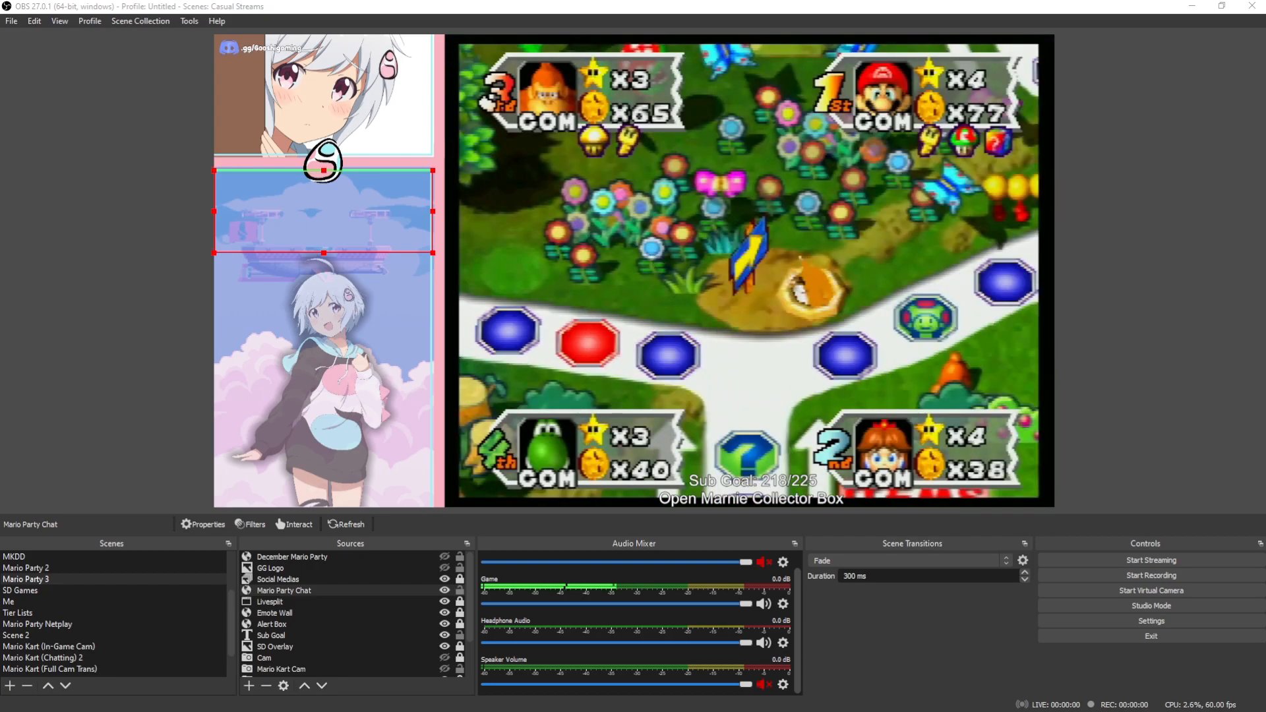
Place the Windows Volume Mixer over the preview, mute Google Chrome in it and move it off screen
{"action": "left_click_drag", "start_coordinate": [1265, 132], "coordinate": [302, 169]}
{"action": "left_click_drag", "start_coordinate": [248, 370], "coordinate": [346, 374]}
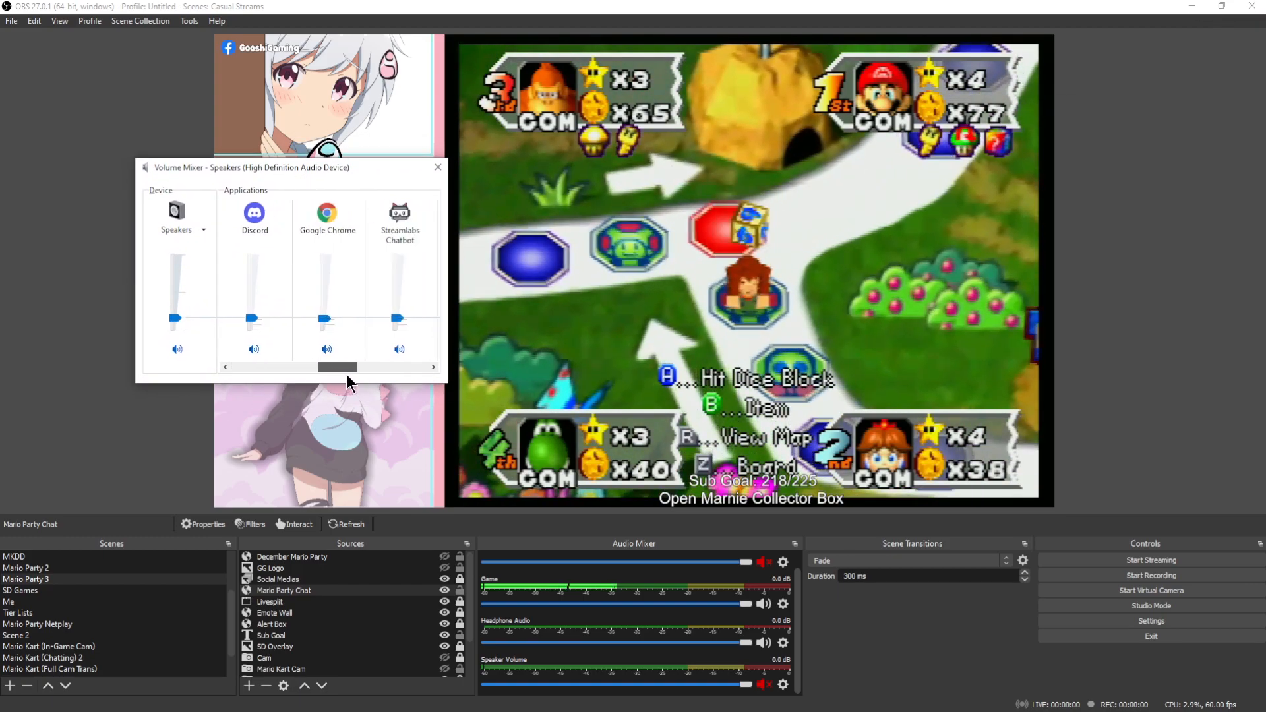
{"action": "left_click", "coordinate": [327, 349]}
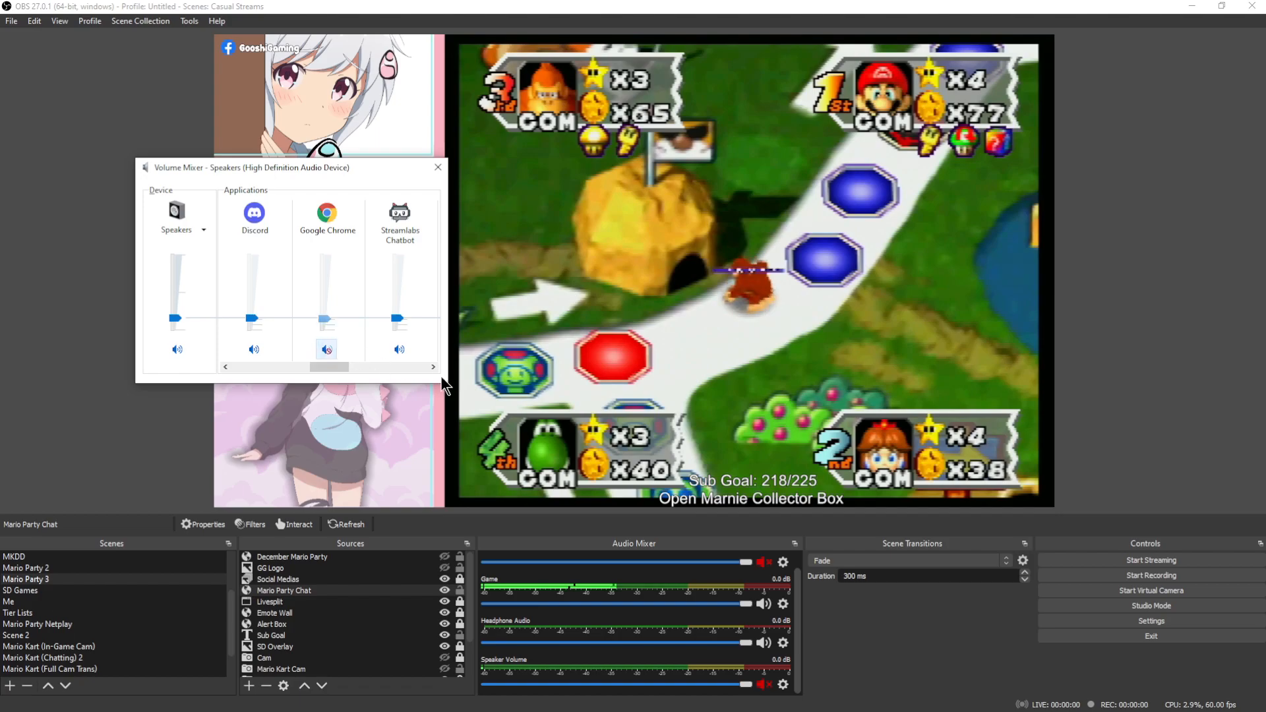
{"action": "left_click_drag", "start_coordinate": [280, 169], "coordinate": [561, 165]}
{"action": "mouse_move", "coordinate": [608, 362]}
{"action": "left_mouse_down"}
{"action": "mouse_move", "coordinate": [640, 362]}
{"action": "mouse_move", "coordinate": [574, 362]}
{"action": "mouse_move", "coordinate": [669, 370]}
{"action": "mouse_move", "coordinate": [505, 355]}
{"action": "mouse_move", "coordinate": [614, 360]}
{"action": "left_mouse_up"}
{"action": "left_click_drag", "start_coordinate": [615, 167], "coordinate": [0, 167]}
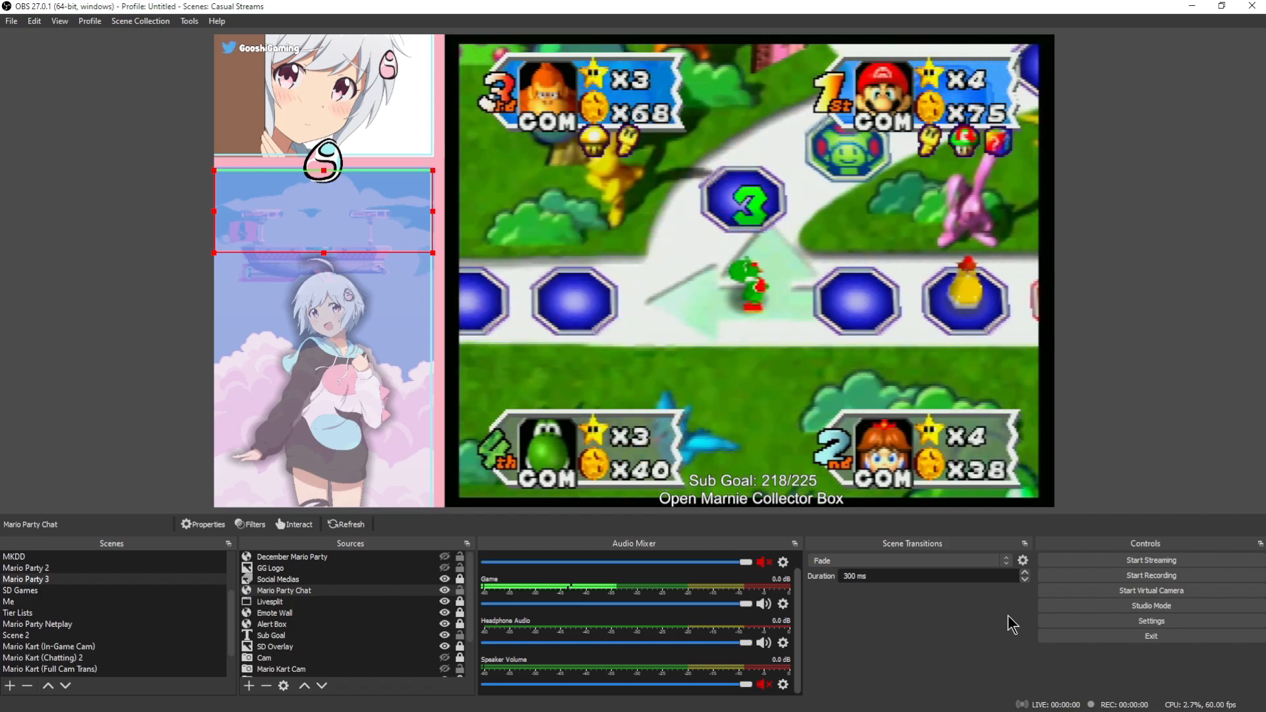
{"action": "left_click_drag", "start_coordinate": [797, 607], "coordinate": [798, 588]}
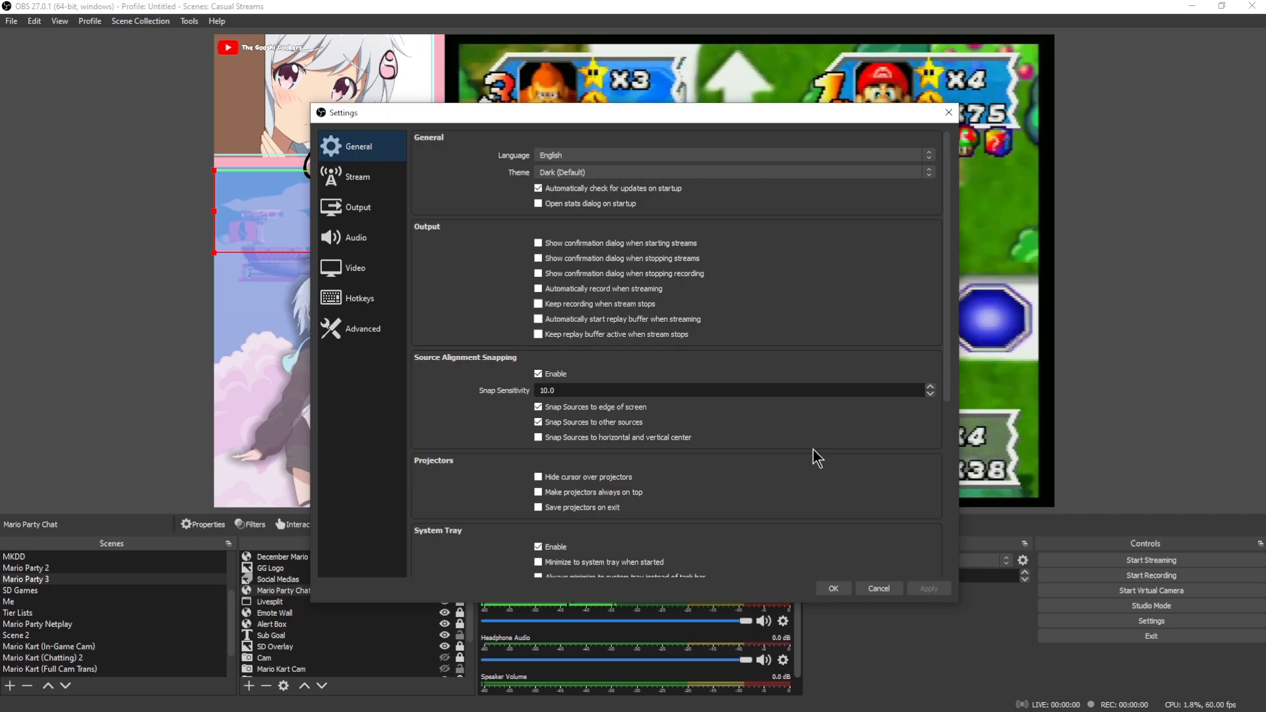
View the list of available themes in the General settings and close the settings without changes
{"action": "left_click", "coordinate": [932, 174]}
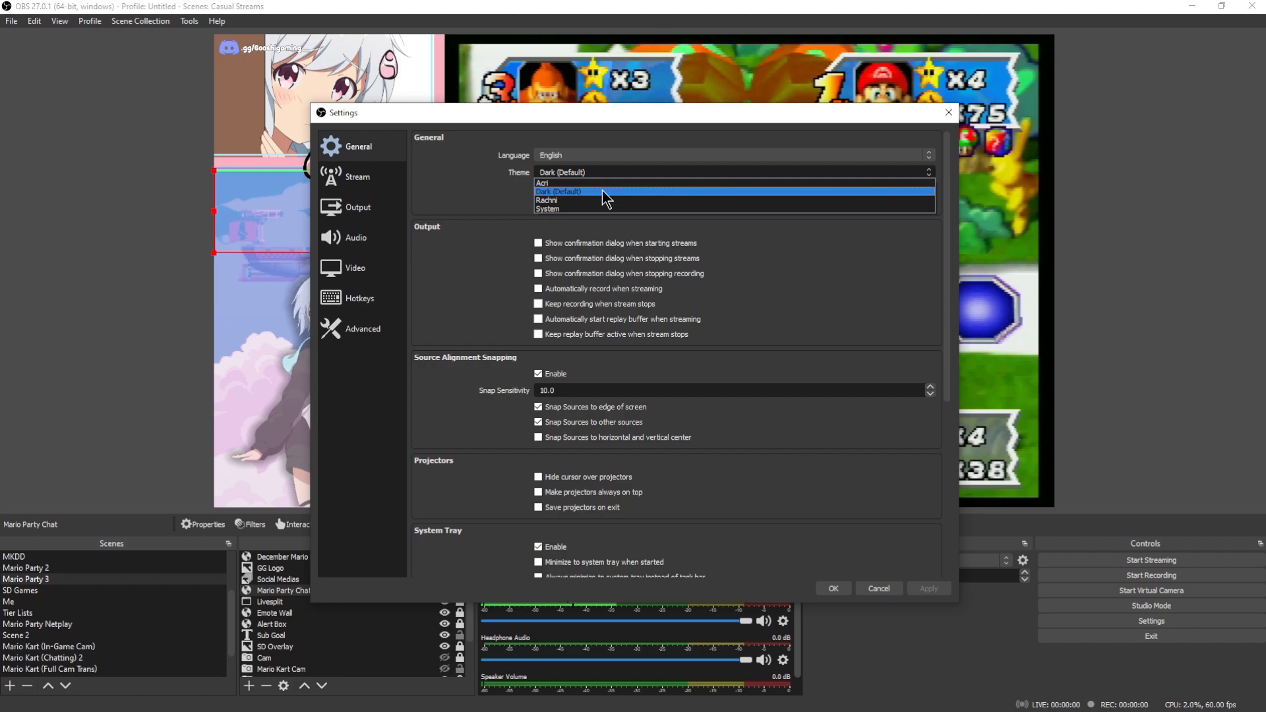
{"action": "left_click", "coordinate": [448, 165]}
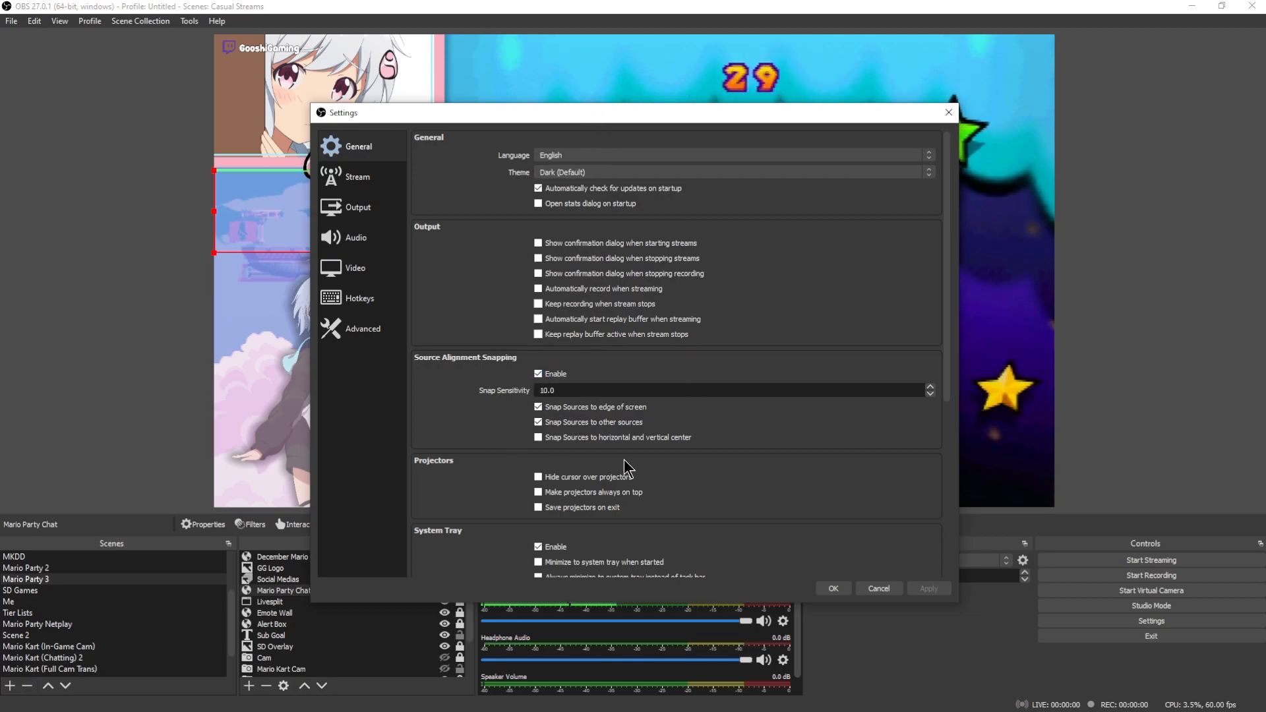
{"action": "left_click_drag", "start_coordinate": [532, 116], "coordinate": [695, 83]}
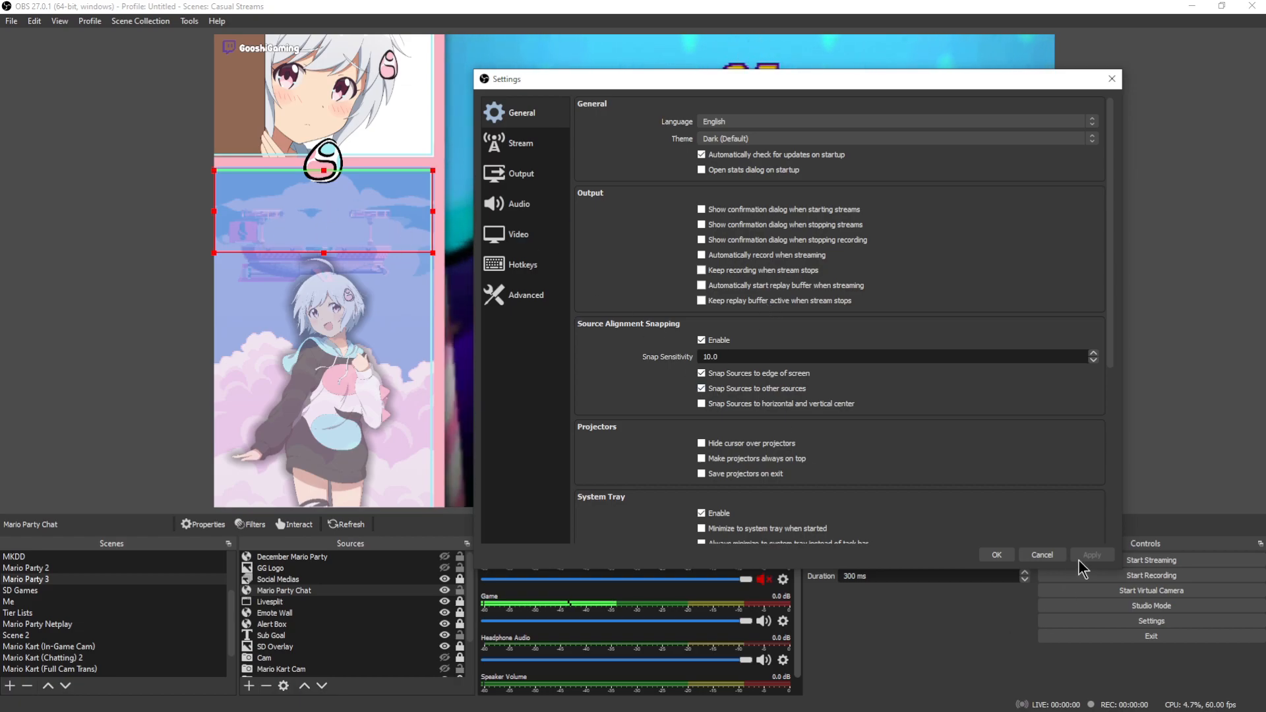
{"action": "left_click", "coordinate": [1042, 554]}
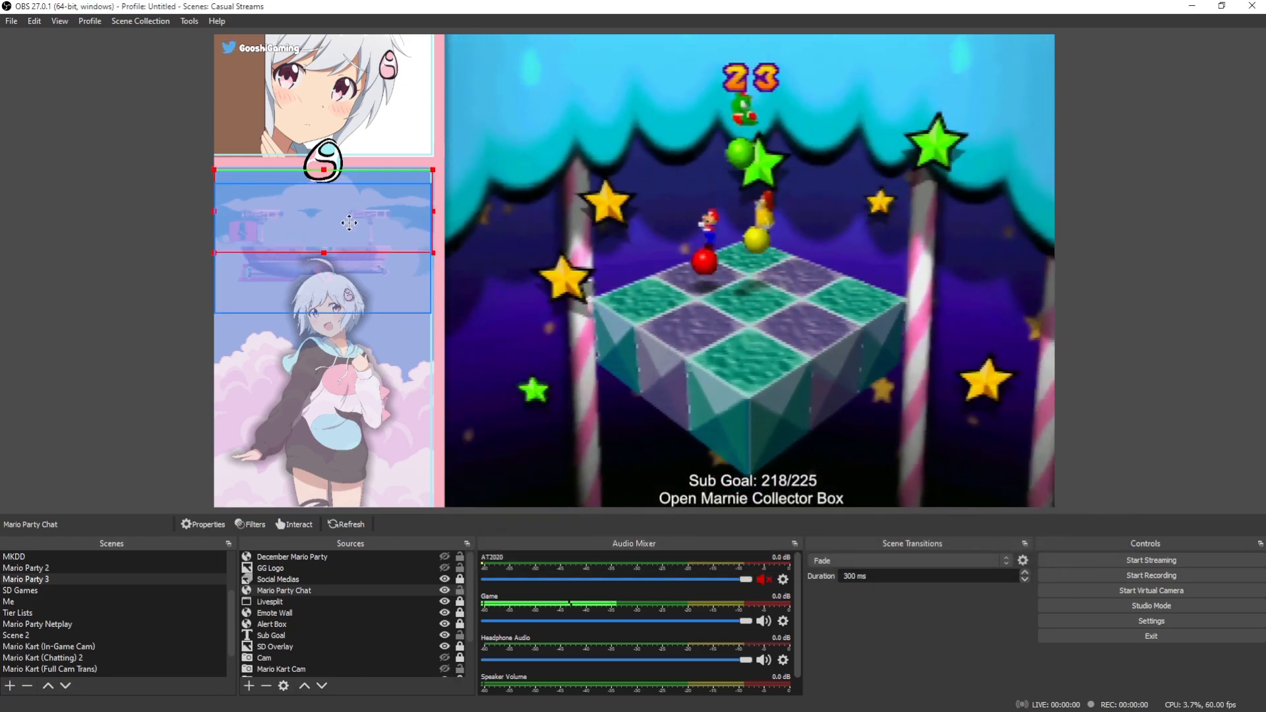
Move the Mario Party Chat source down to align its upper edge with the December Mario Party source, and select Mario Kart Cam
{"action": "left_click_drag", "start_coordinate": [350, 223], "coordinate": [342, 232]}
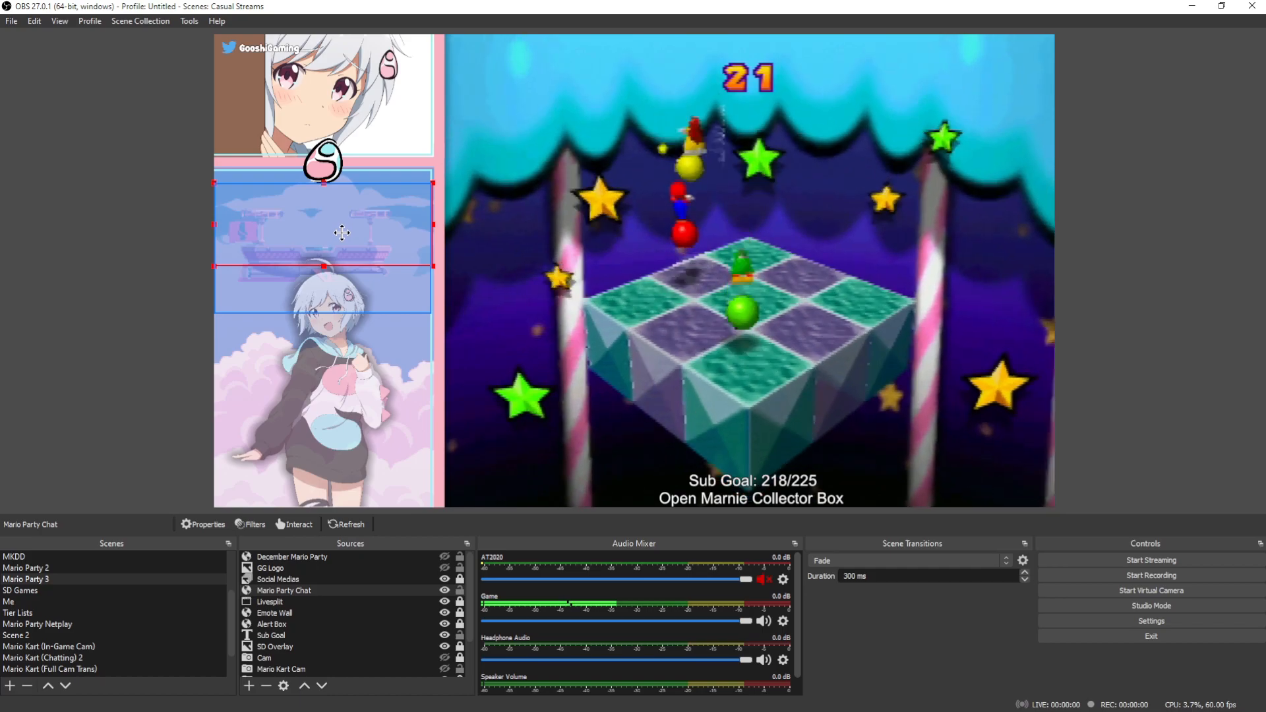
{"action": "left_click", "coordinate": [380, 123]}
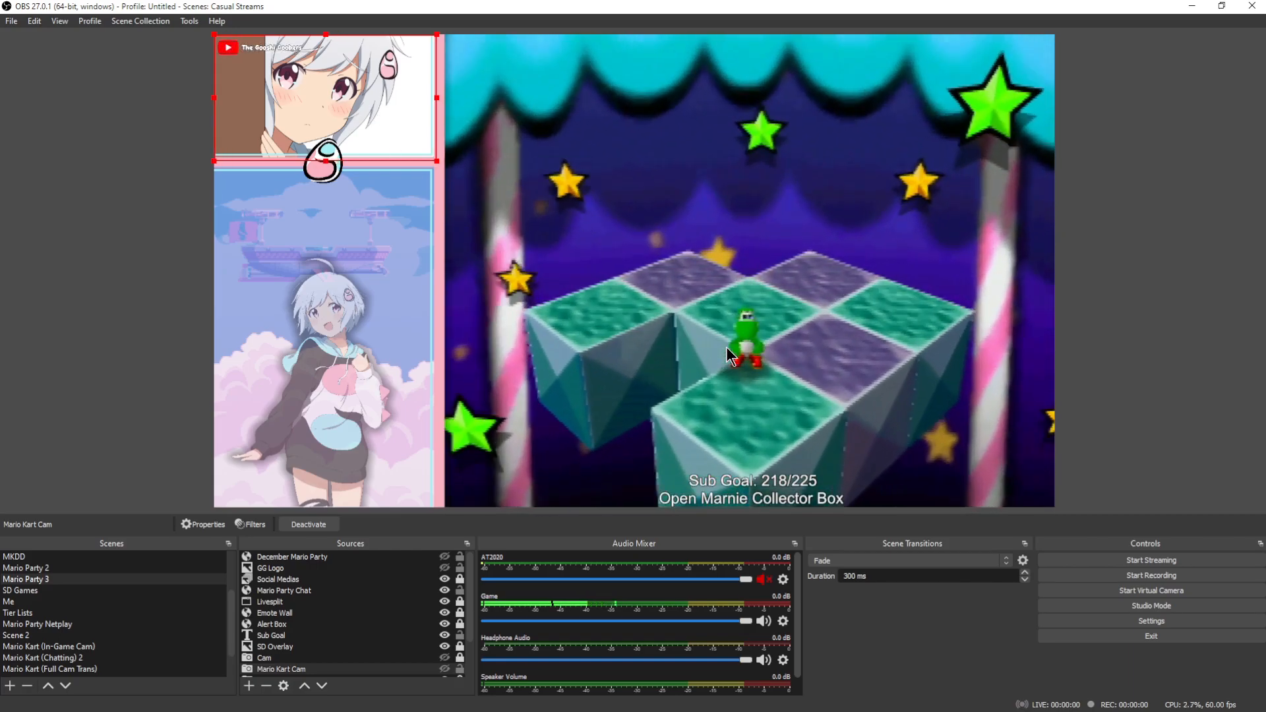
Open the settings again and look through all General options down to the Studio Mode and Multiview groups
{"action": "left_click", "coordinate": [1168, 620]}
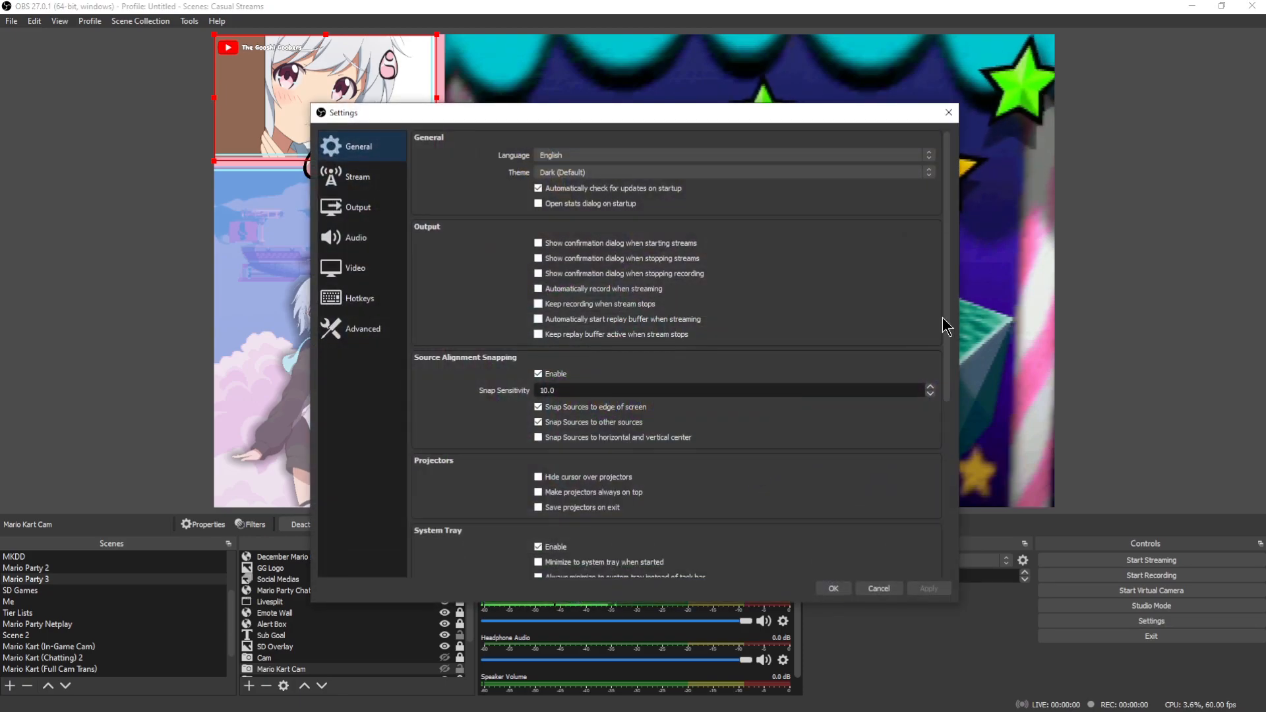
{"action": "left_click_drag", "start_coordinate": [946, 239], "coordinate": [938, 447]}
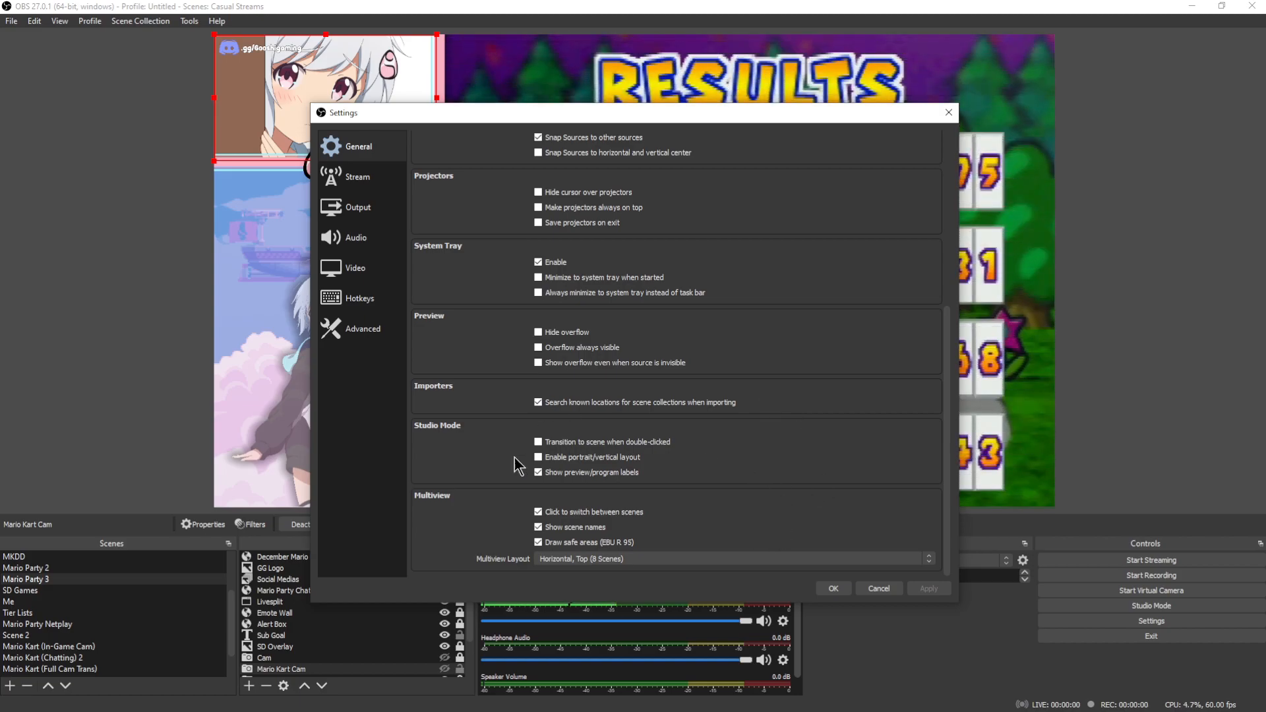
{"action": "scroll", "coordinate": [705, 486], "scroll_direction": "up", "scroll_amount": 5}
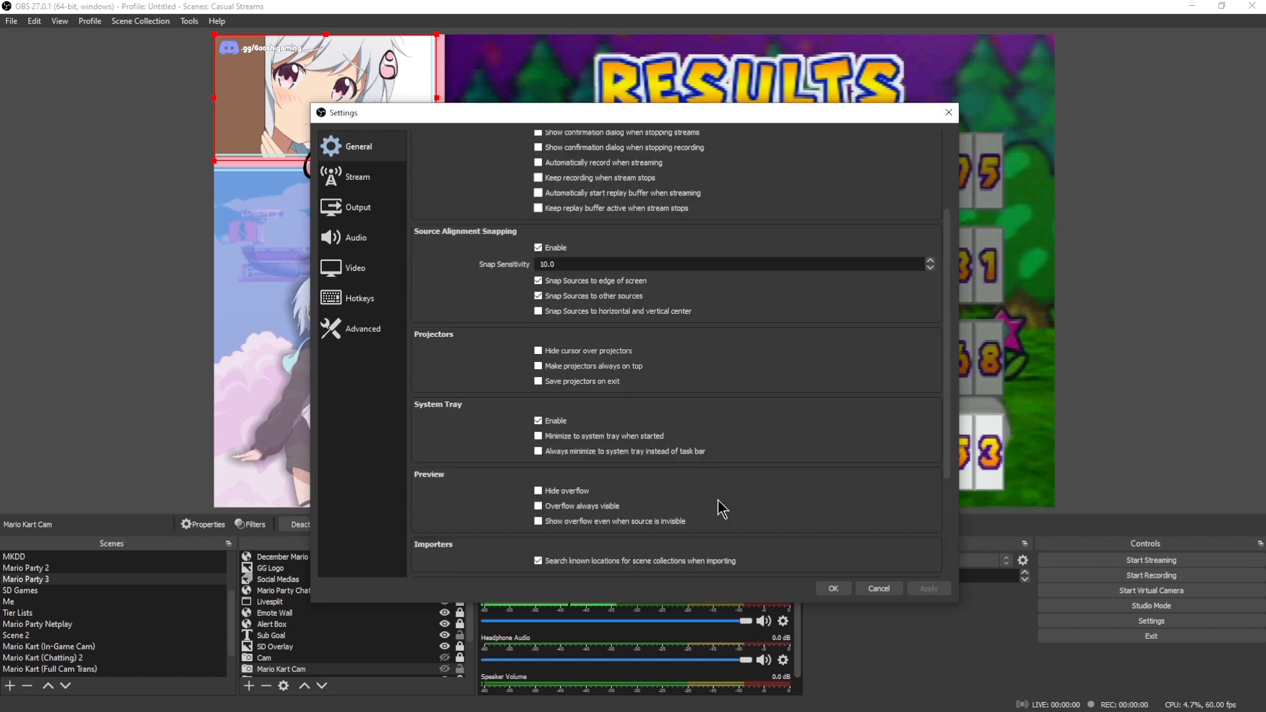
{"action": "scroll", "coordinate": [718, 501], "scroll_direction": "up", "scroll_amount": 2}
{"action": "scroll", "coordinate": [743, 509], "scroll_direction": "up", "scroll_amount": 1}
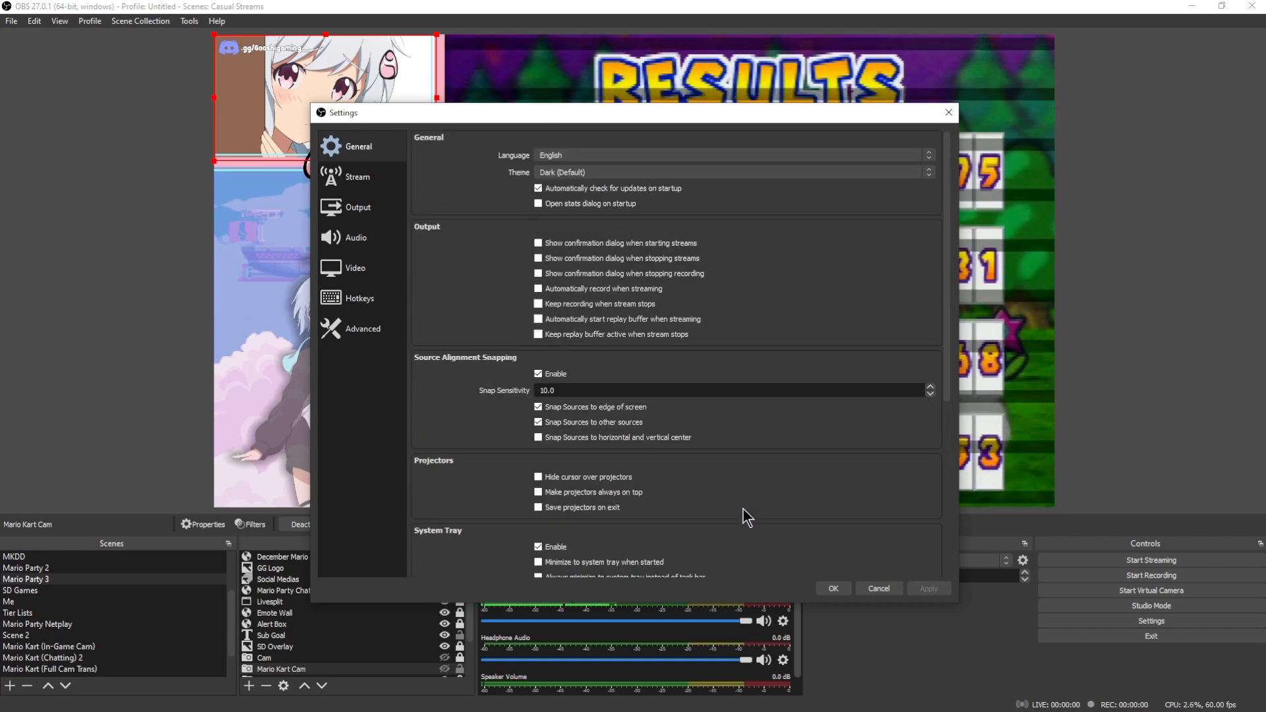
Examine the Stream settings for Twitch and view the list of available servers, keeping Auto (Recommended)
{"action": "left_click", "coordinate": [369, 183]}
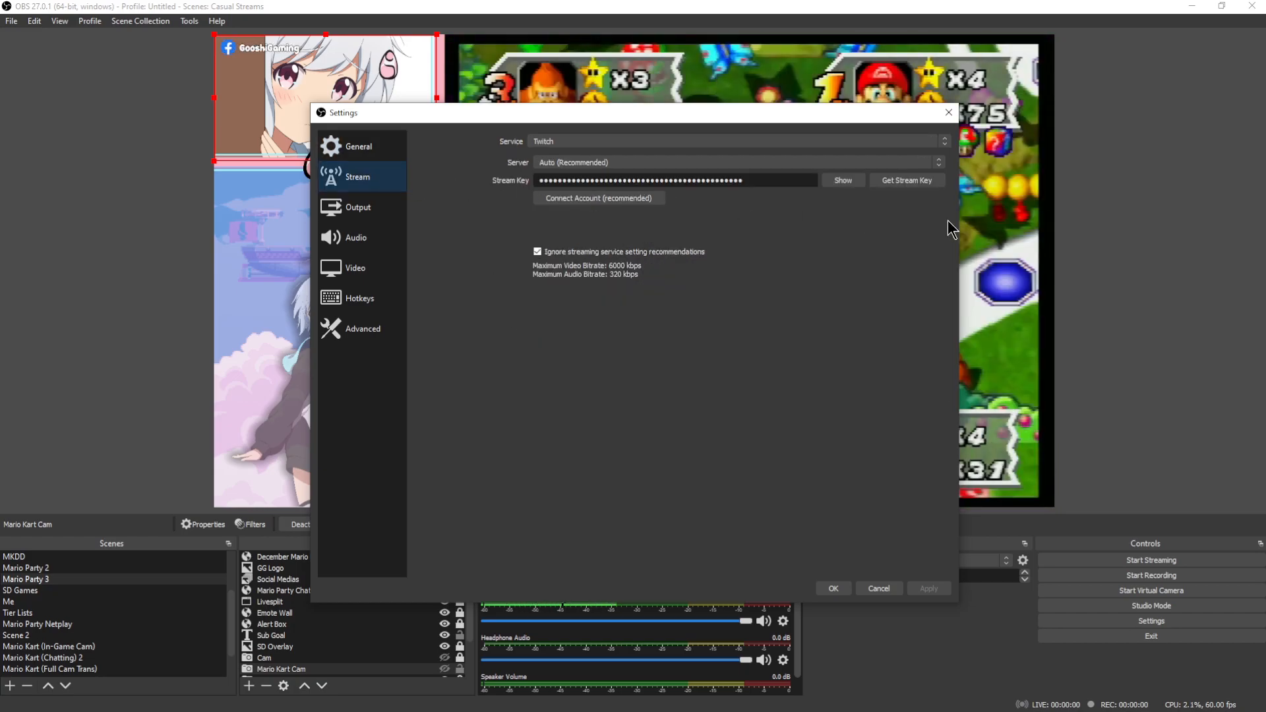
{"action": "left_click", "coordinate": [937, 163]}
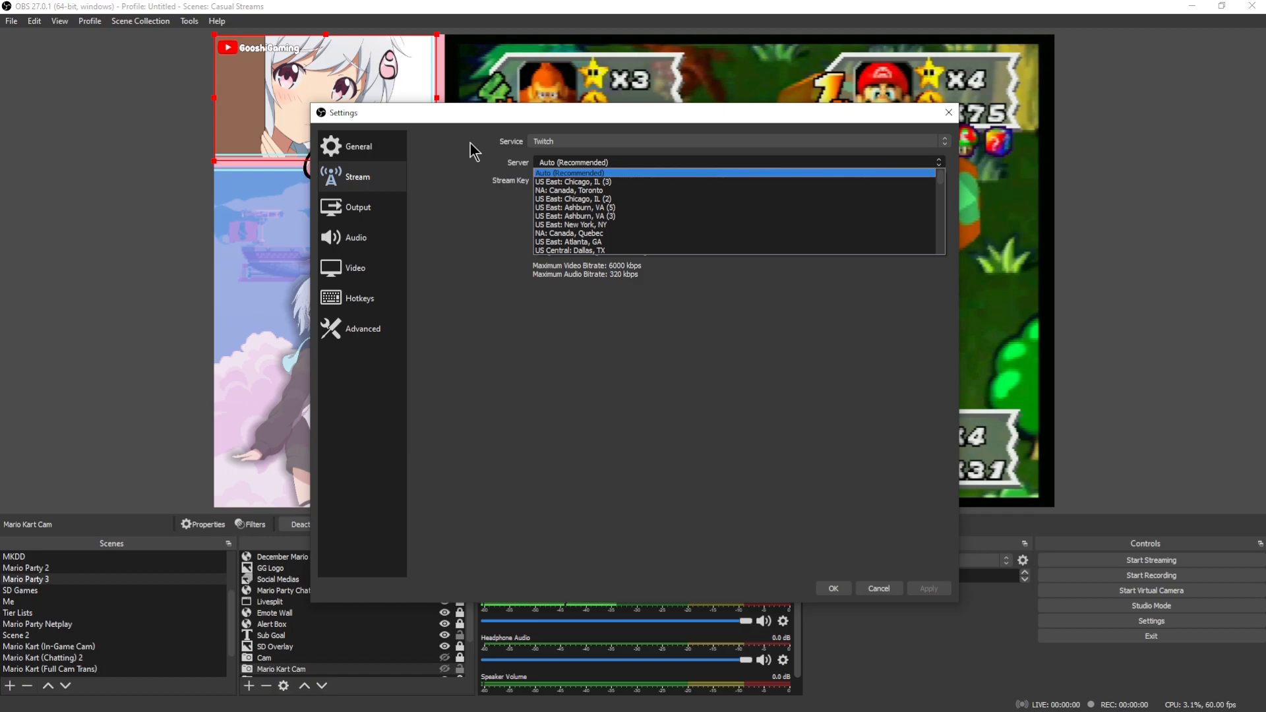
{"action": "left_click", "coordinate": [465, 176]}
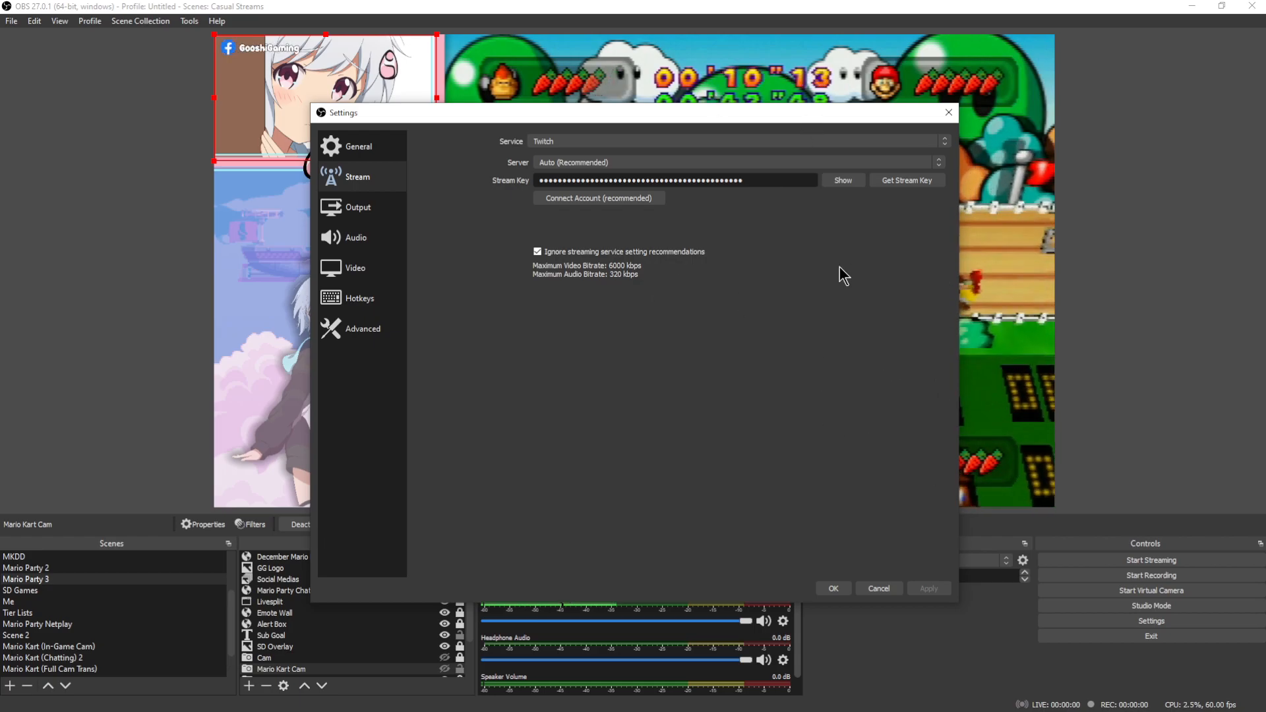
Set the output mode to Simple in the Output settings and move the Settings window aside to free space next to it
{"action": "left_click", "coordinate": [387, 208]}
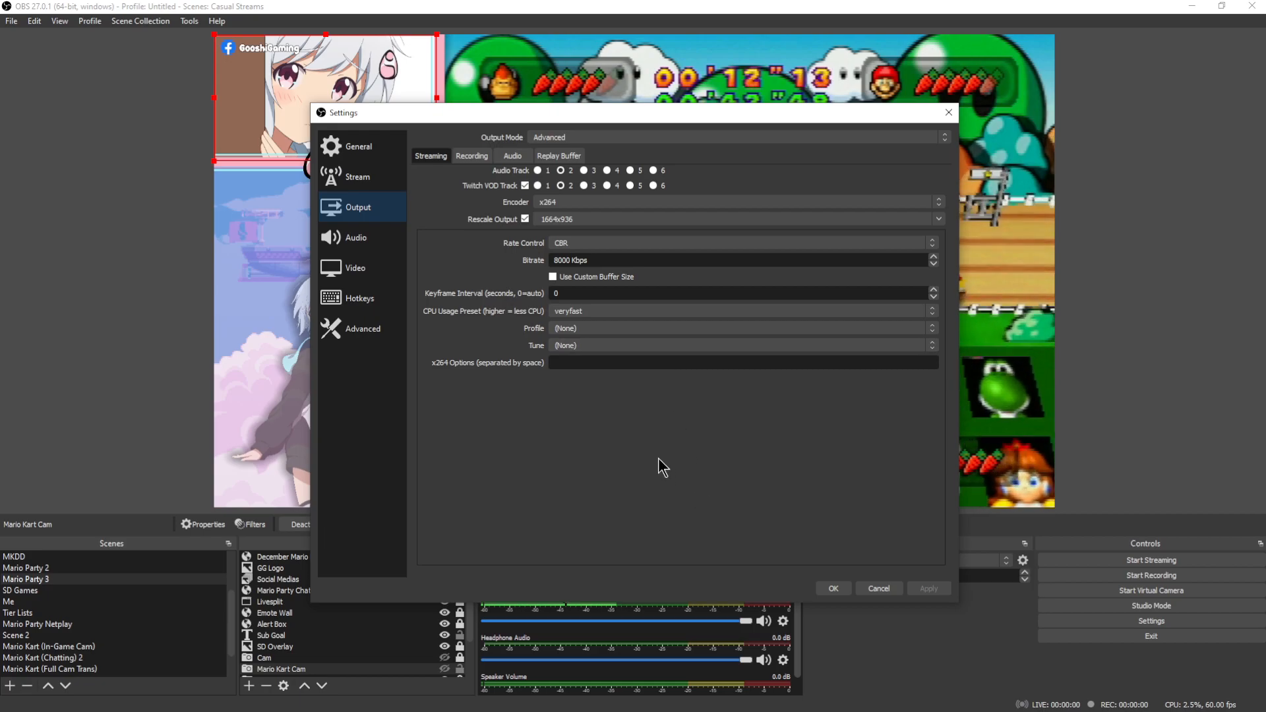
{"action": "left_click", "coordinate": [606, 137]}
{"action": "left_click", "coordinate": [580, 145]}
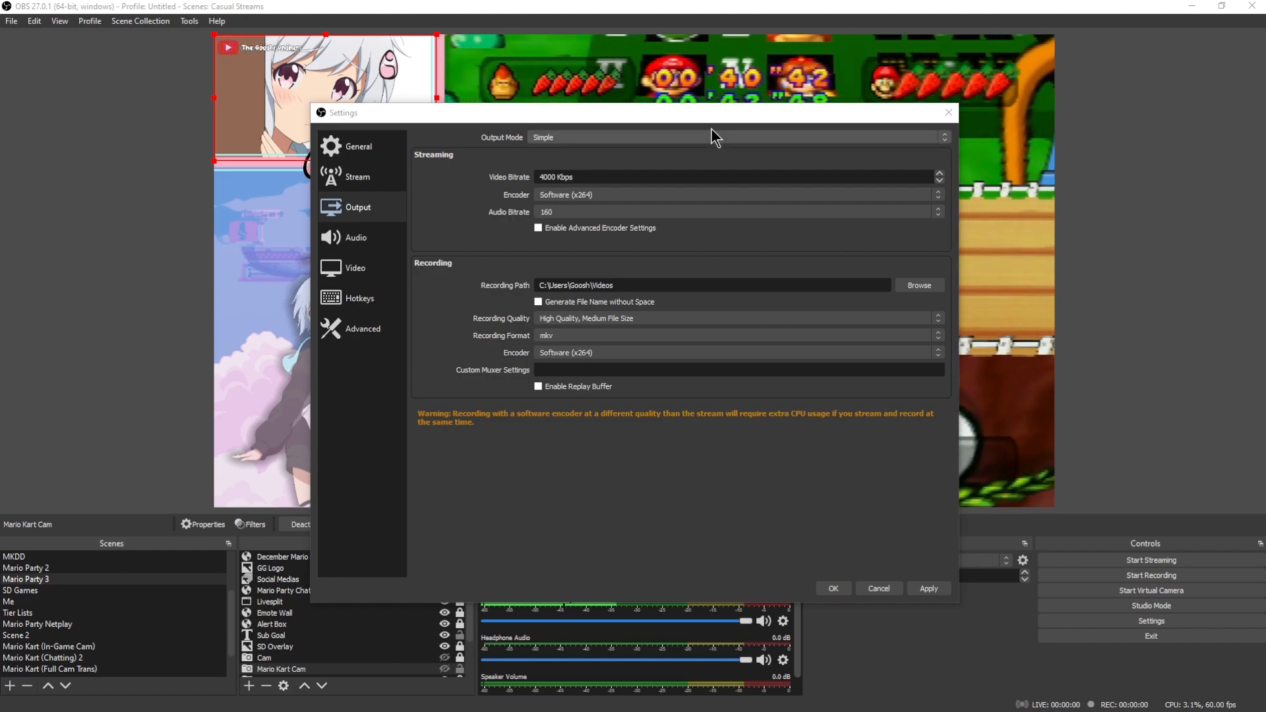
{"action": "left_click_drag", "start_coordinate": [736, 116], "coordinate": [425, 45]}
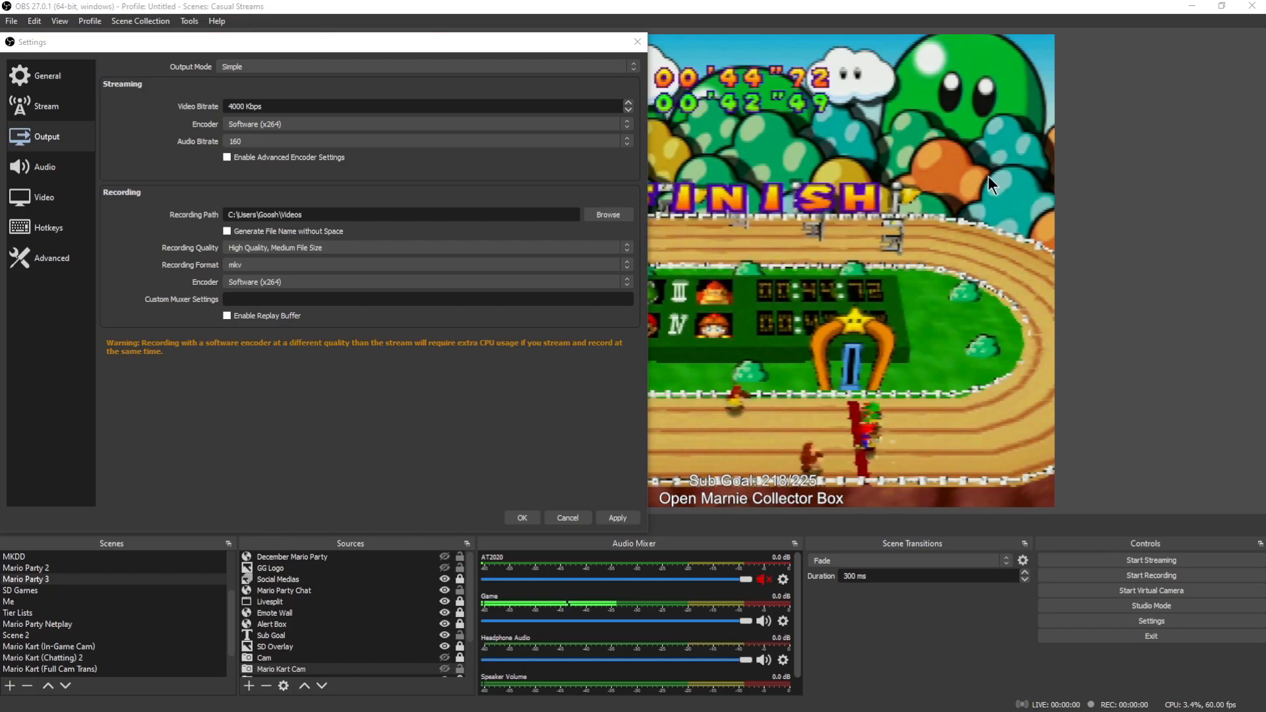
Place an empty WordPad document beside the Settings window and write the line "SD Games:"
{"action": "left_click_drag", "start_coordinate": [1265, 33], "coordinate": [981, 65]}
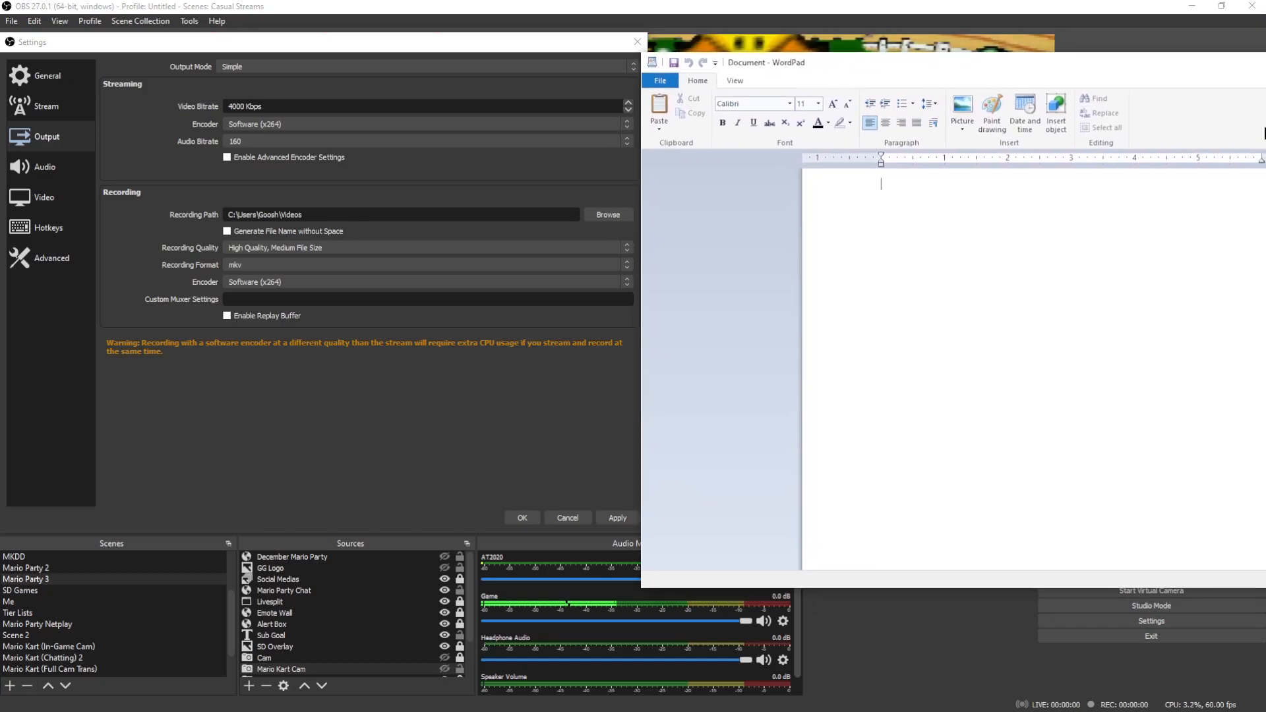
{"action": "left_click_drag", "start_coordinate": [1265, 227], "coordinate": [1262, 244]}
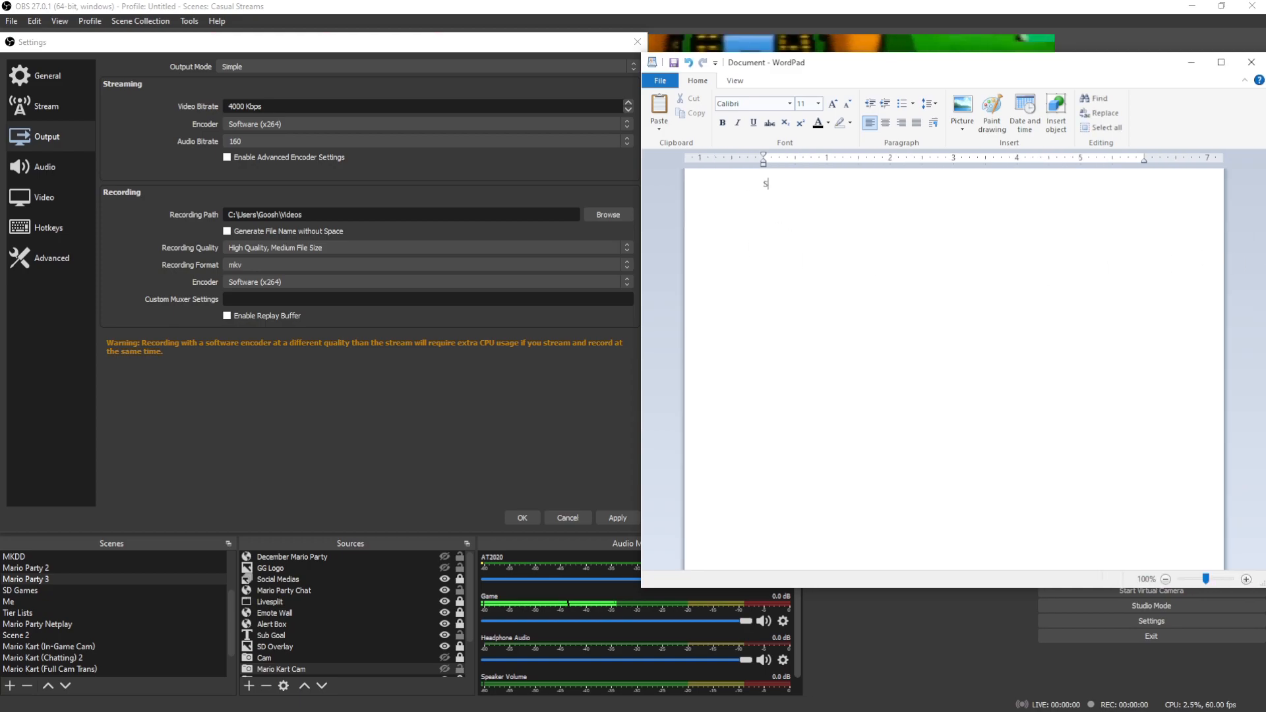
{"action": "type", "text": "D Games:"}
{"action": "key", "text": "Return"}
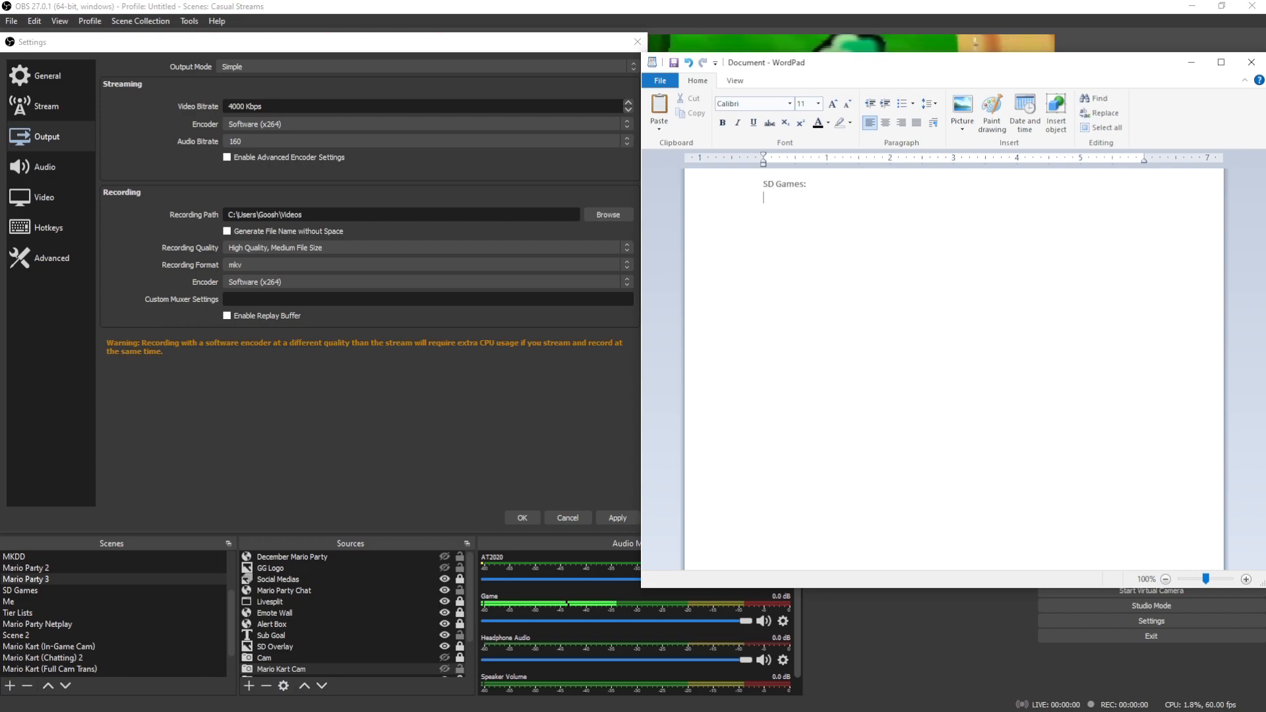
Under the SD Games heading, add the lines "- 30FPS > 500 -1000Kbps (1Mbps)" and "- 60FPS > 1500Kbps (1.5Mbps)"
{"action": "key", "text": "Return"}
{"action": "type", "text": "-"}
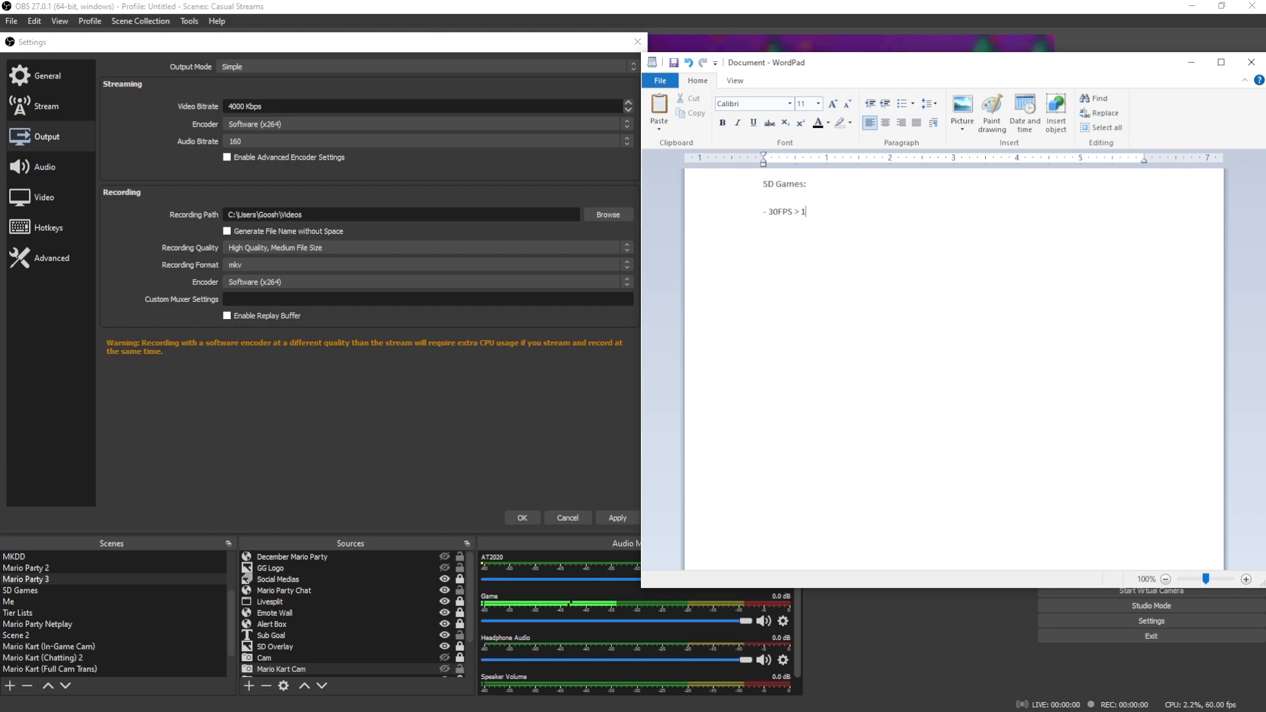
{"action": "key", "text": "BackSpace"}
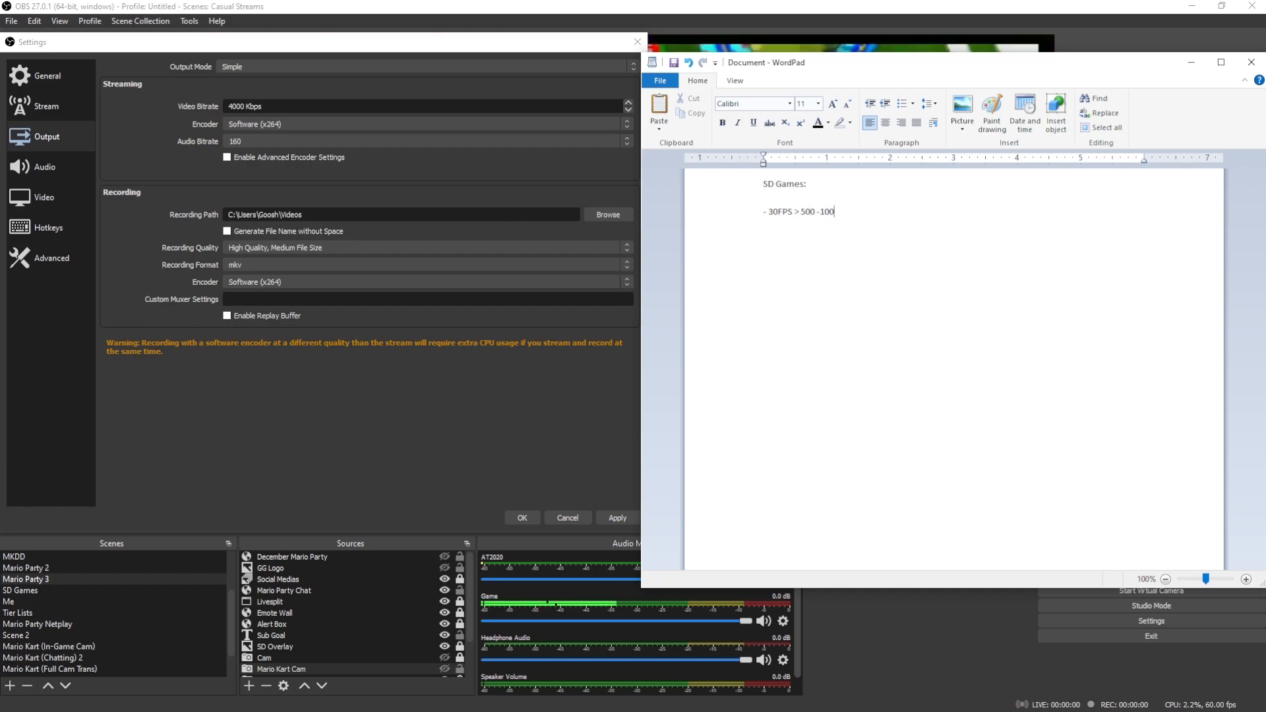
{"action": "type", "text": "Kbp"}
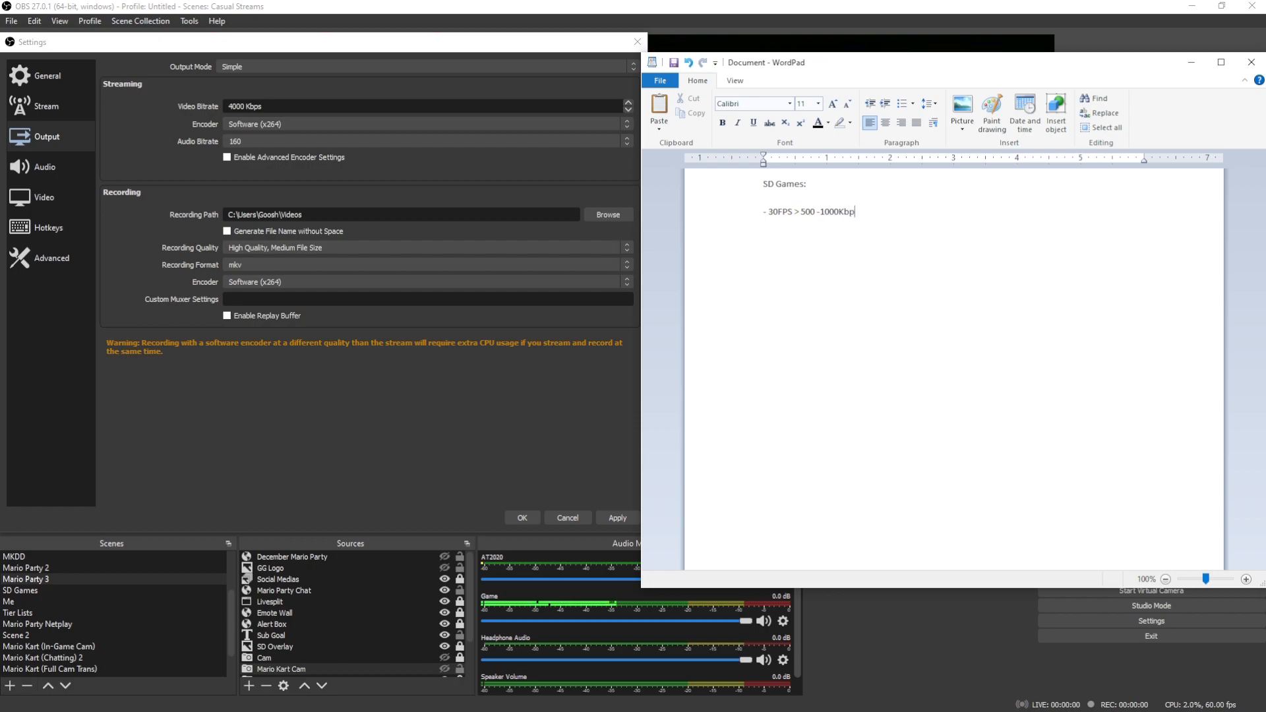
{"action": "type", "text": "s (1Mbps"}
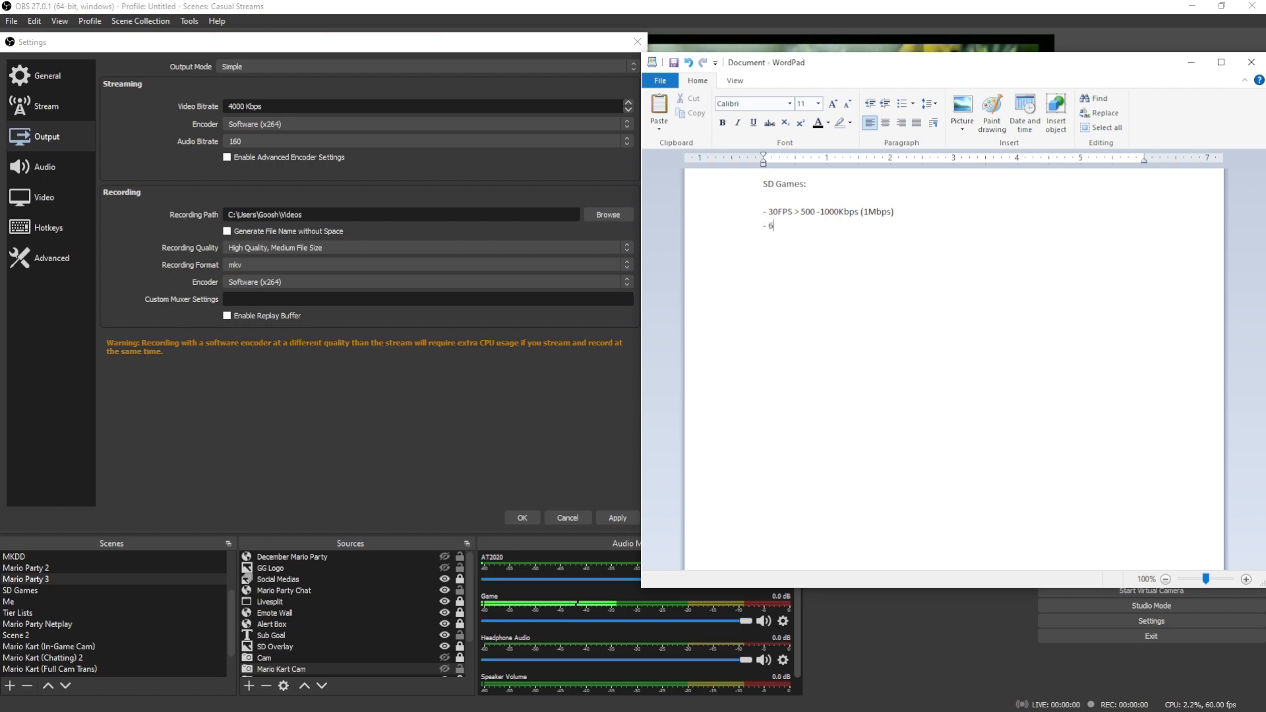
{"action": "type", "text": "60FPS > 1500"}
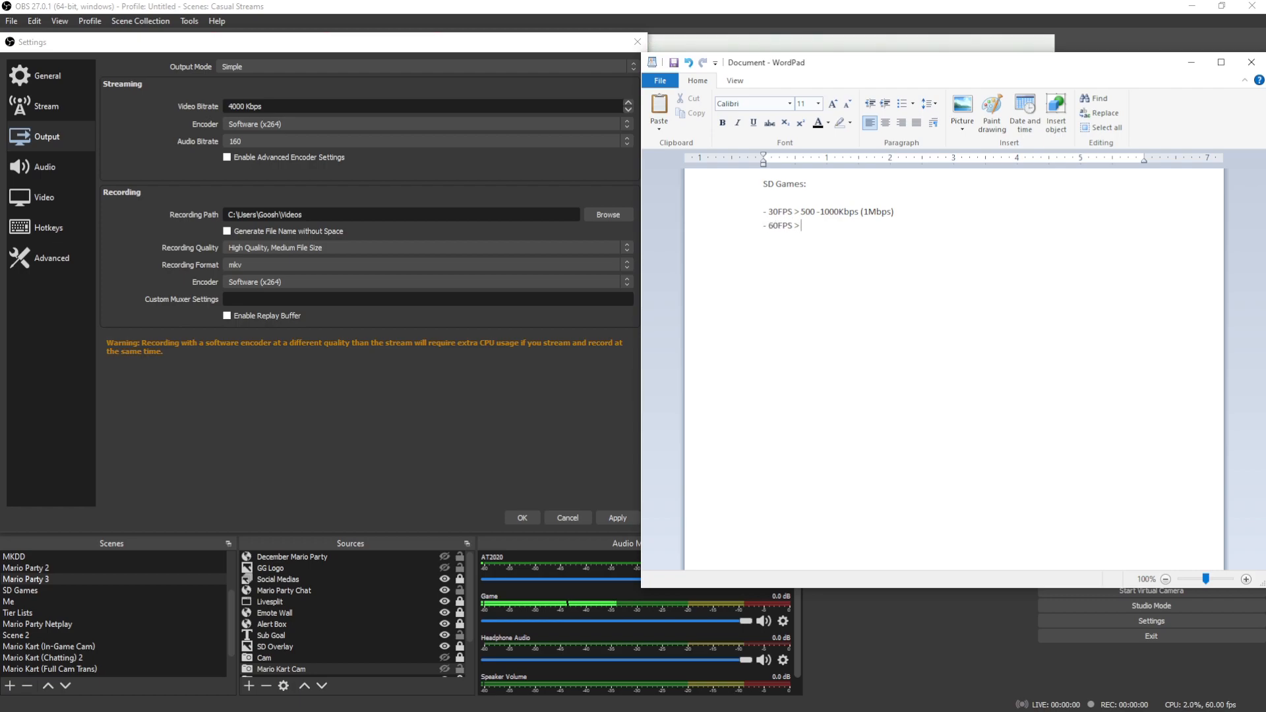
{"action": "type", "text": "Kbps (1.5Mbps)"}
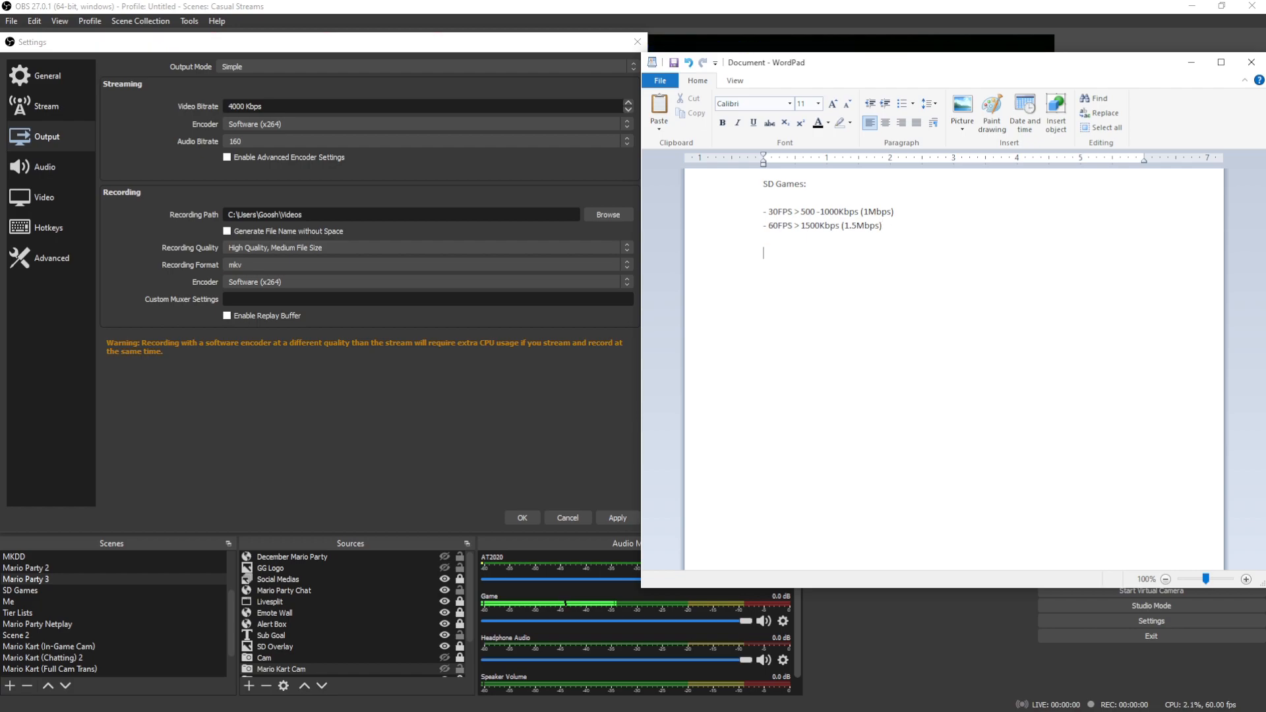
Add the heading "720p Games:" with the line "- 30FPS 2500 -3500Kbps (2.5-3.5Mbps)" beneath it
{"action": "type", "text": "720p Games:"}
{"action": "key", "text": "Return"}
{"action": "key", "text": "Return"}
{"action": "type", "text": "- "}
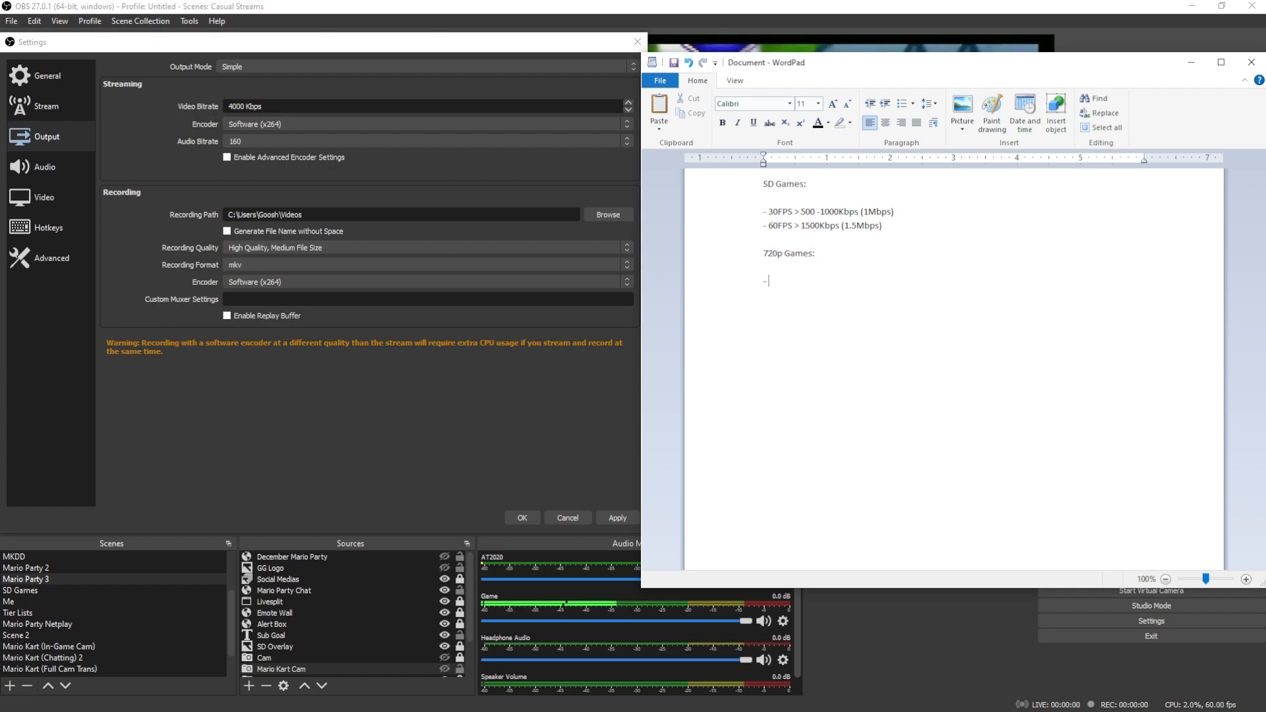
{"action": "type", "text": "30FPS"}
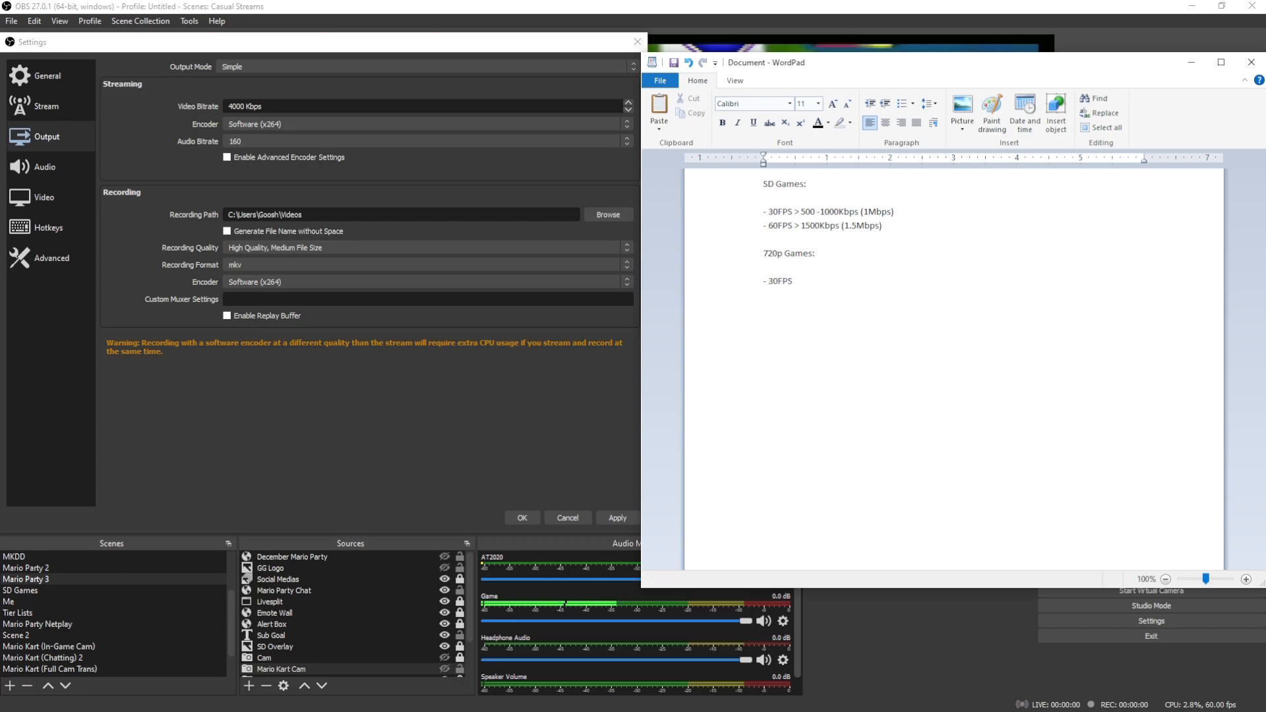
{"action": "type", "text": " 2500 -3500"}
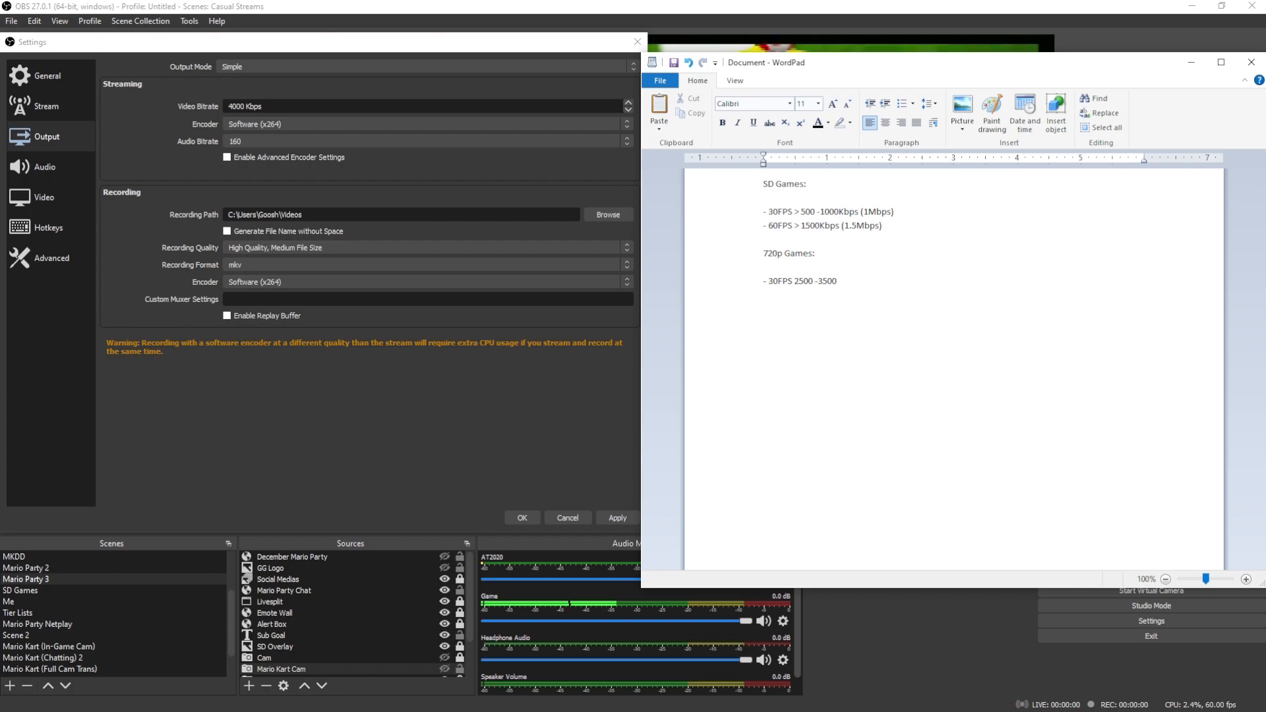
{"action": "type", "text": "Kbps (2.5-3.5M"}
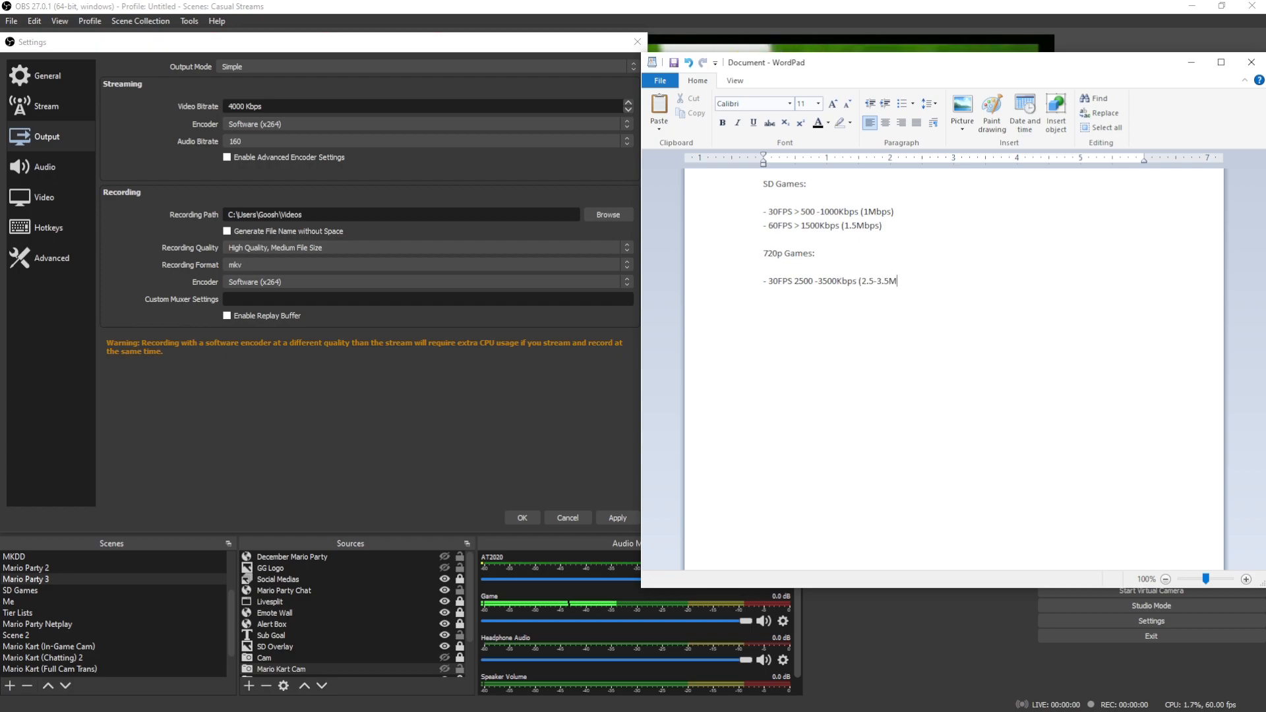
{"action": "type", "text": "bps)"}
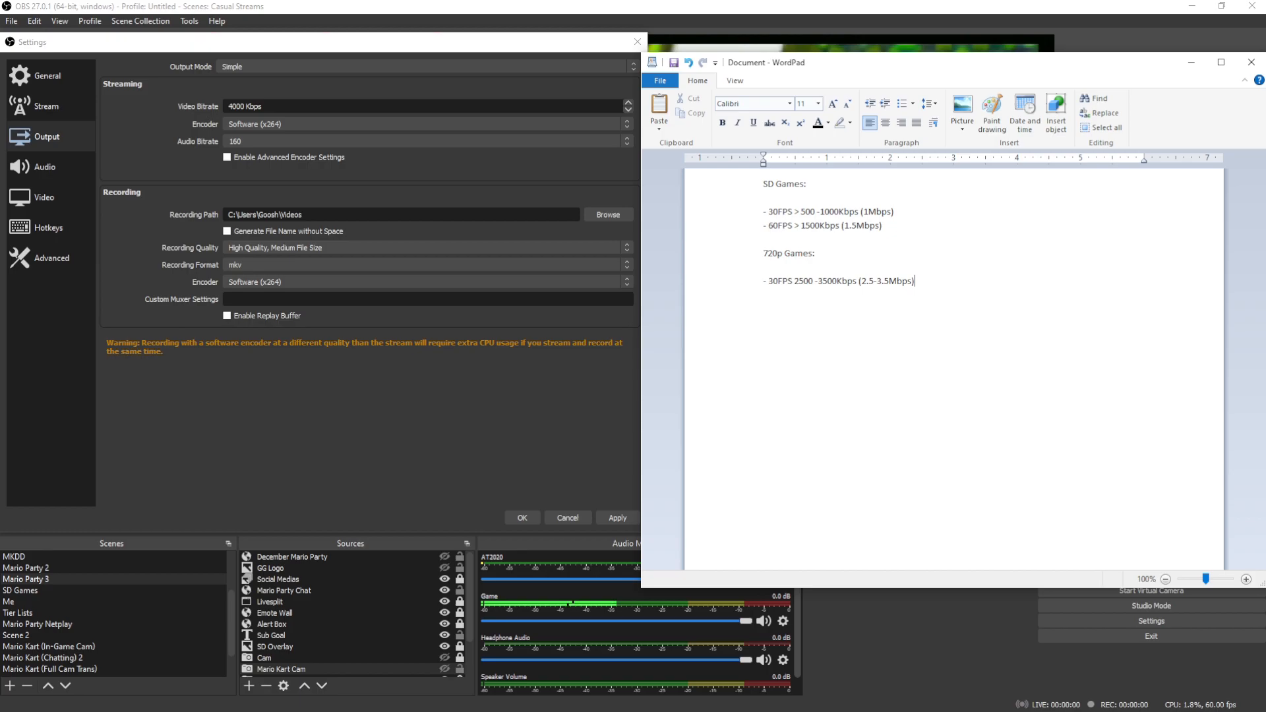
Add the line "- 60FPS 3500 - 5000 Kbps (3.5 -5 Mbps)" to the 720p Games notes
{"action": "type", "text": "-"}
{"action": "key", "text": "BackSpace"}
{"action": "key", "text": "BackSpace"}
{"action": "type", "text": "- 60-F"}
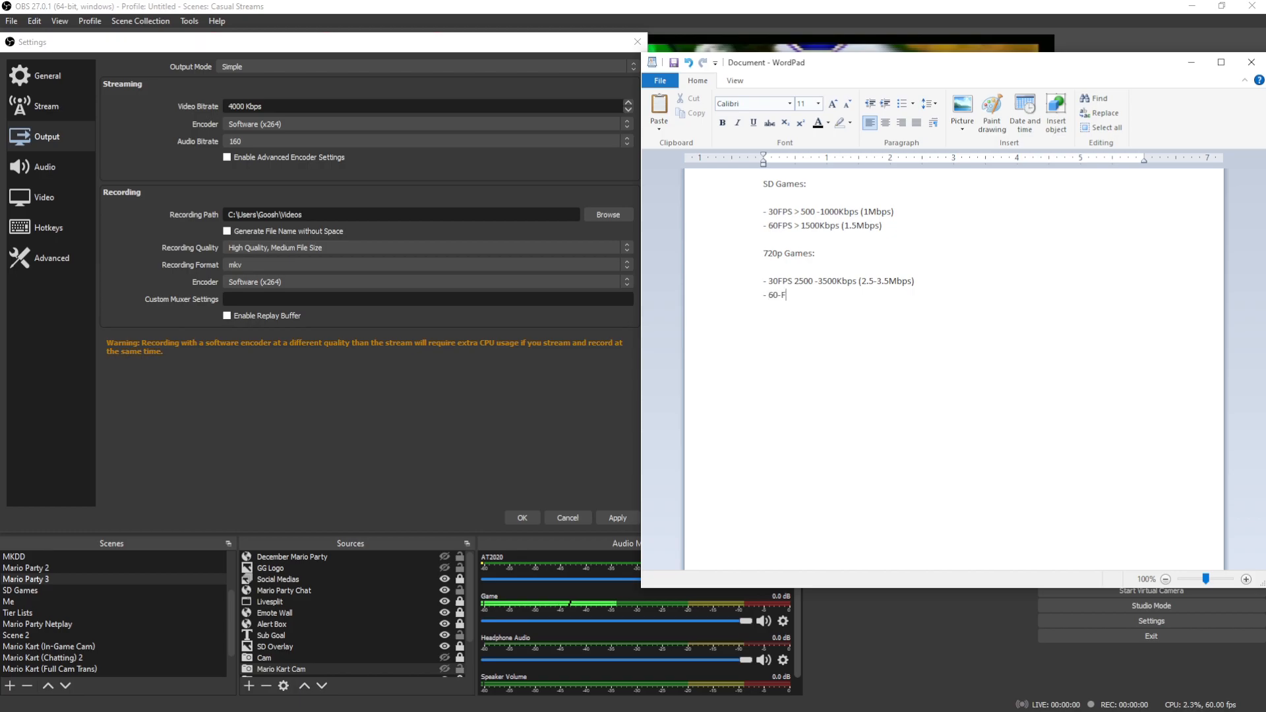
{"action": "key", "text": "BackSpace"}
{"action": "type", "text": "FPS 3500 "}
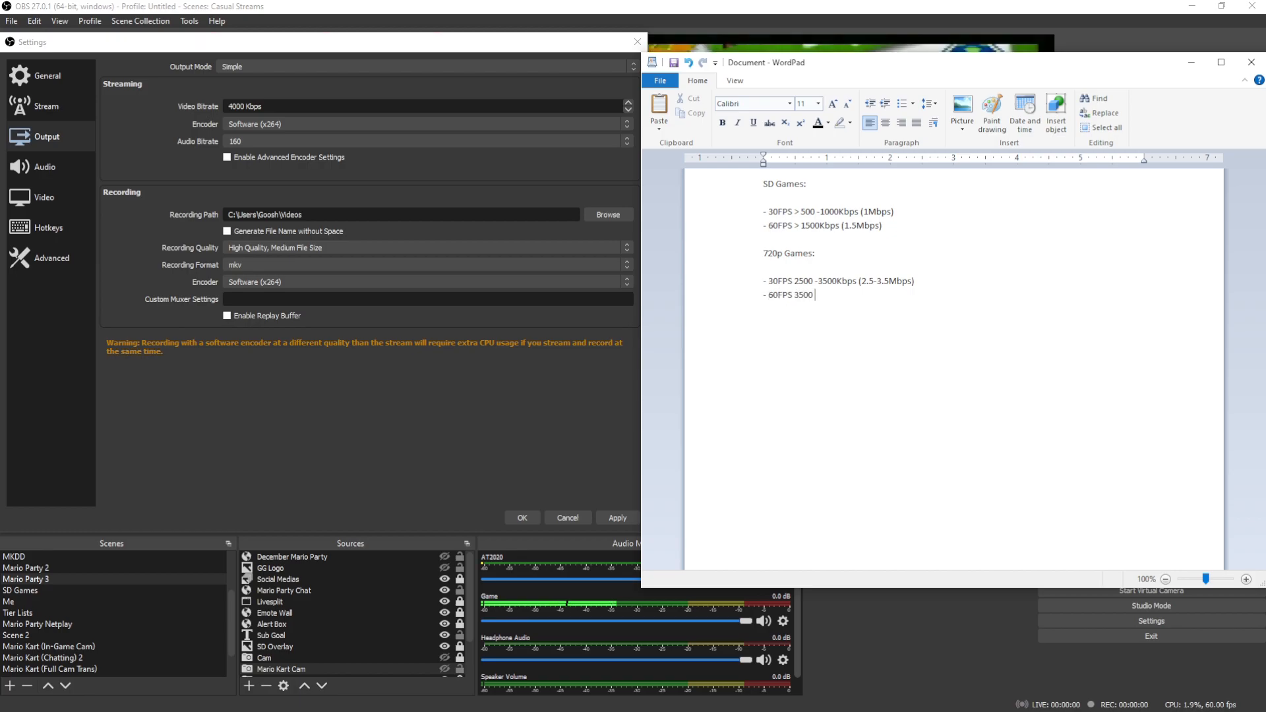
{"action": "type", "text": "- 500"}
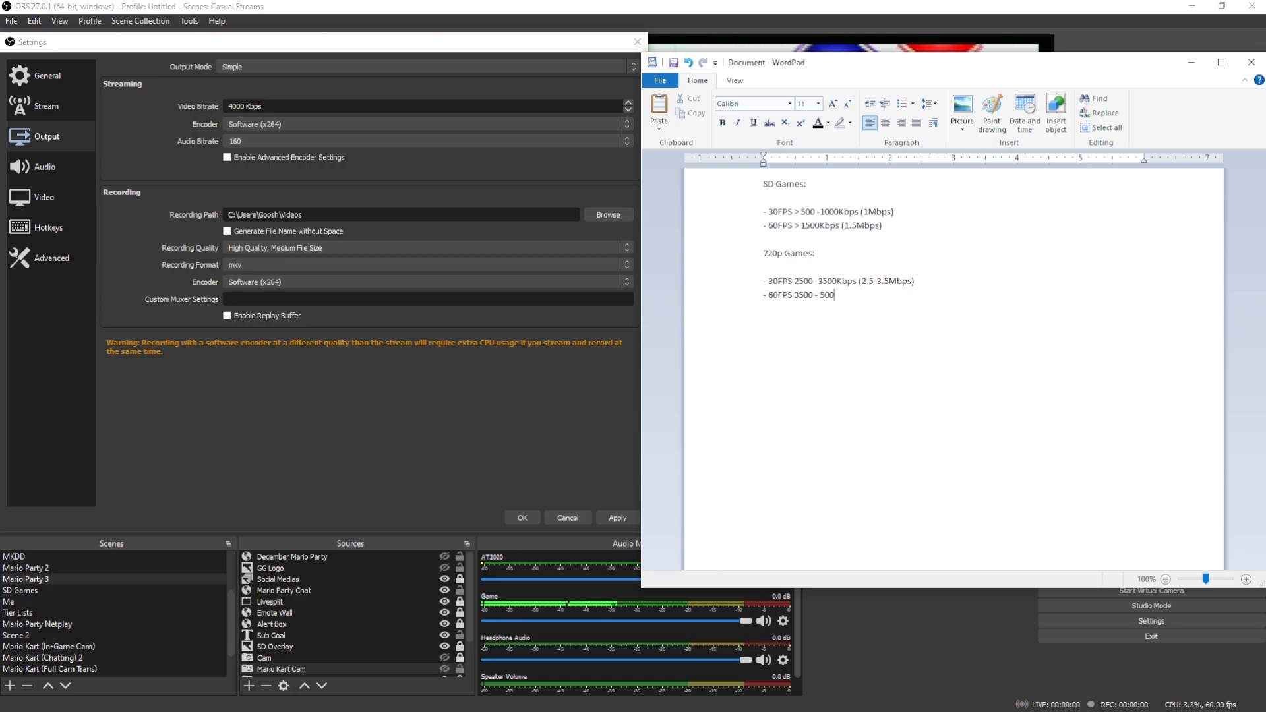
{"action": "type", "text": "0 Kbps"}
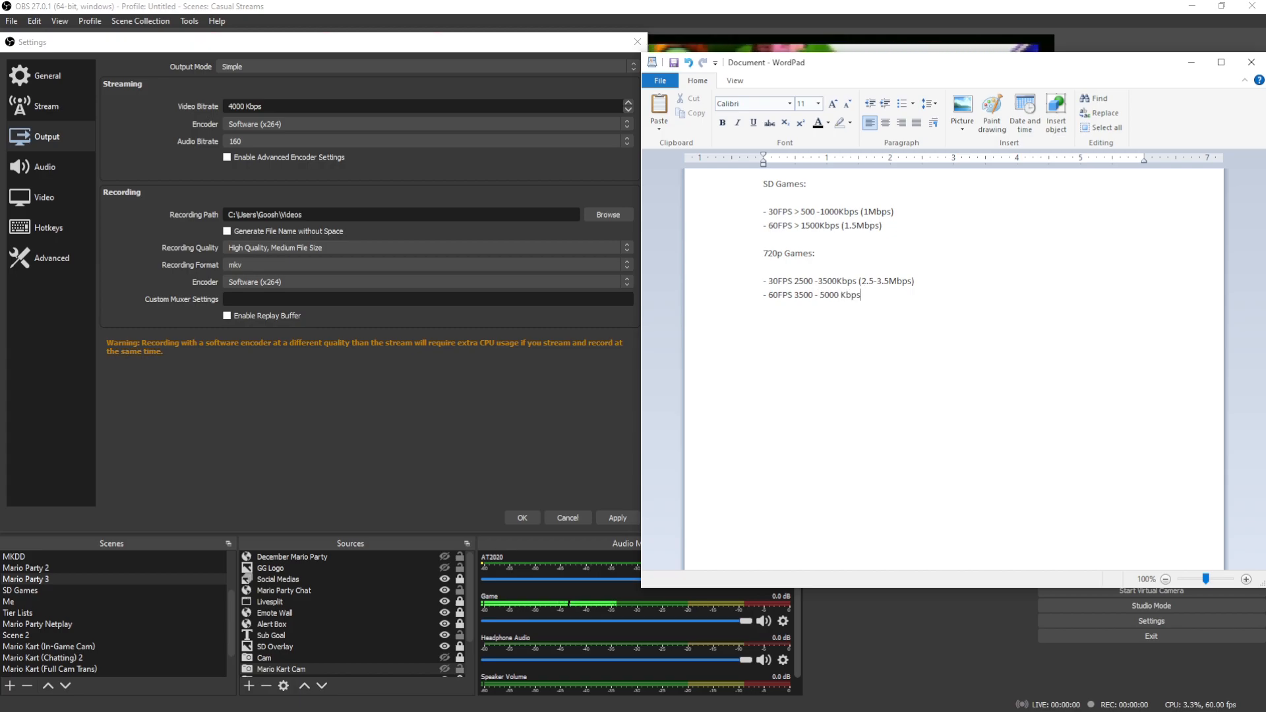
{"action": "type", "text": " (3.5 -5 Mbps)"}
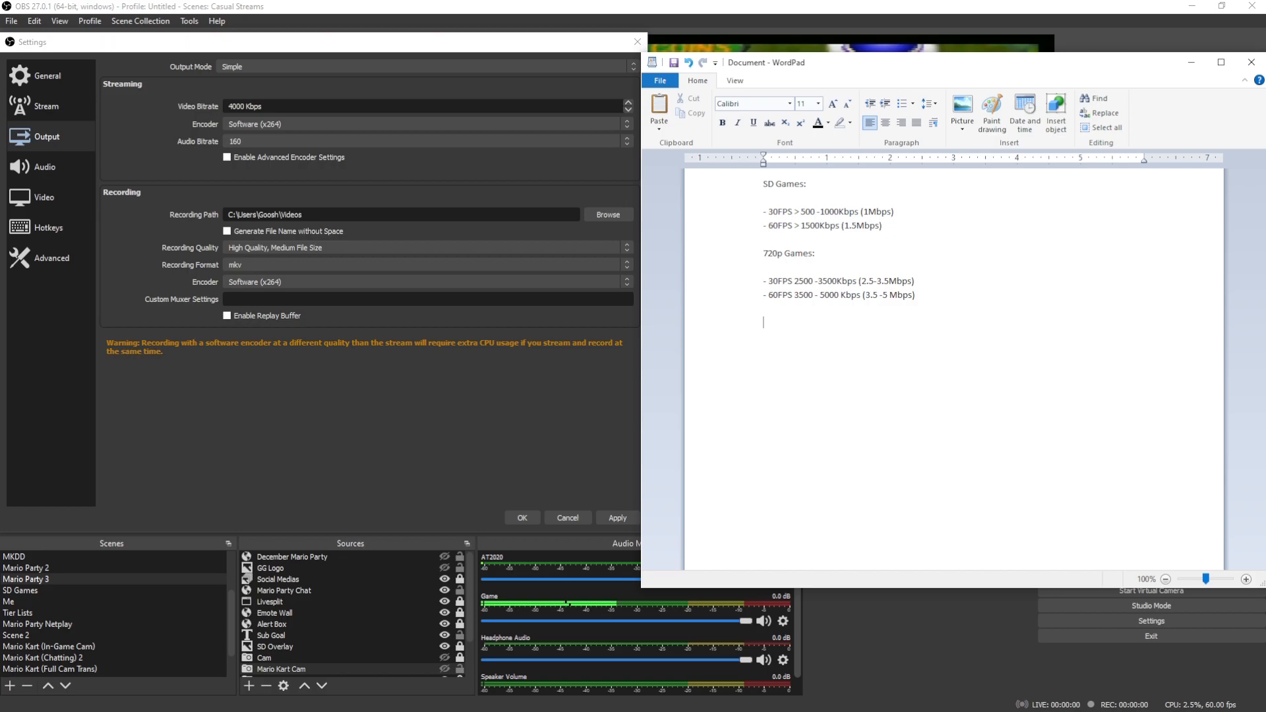
Add the heading "900-936p Games/Streaming:" with the lines "30FPS > 4000Kbps+" and "60FPS > 6000Kbps"
{"action": "type", "text": "900-93"}
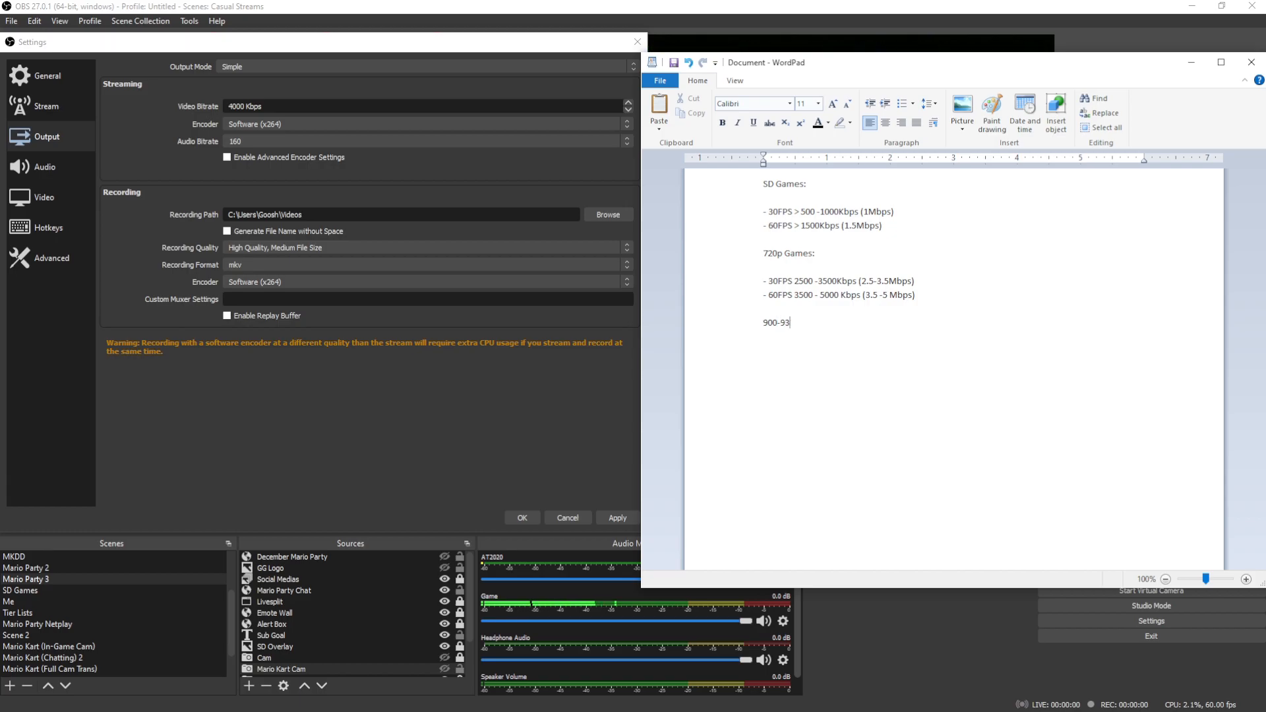
{"action": "type", "text": "6p Games/Streaming:"}
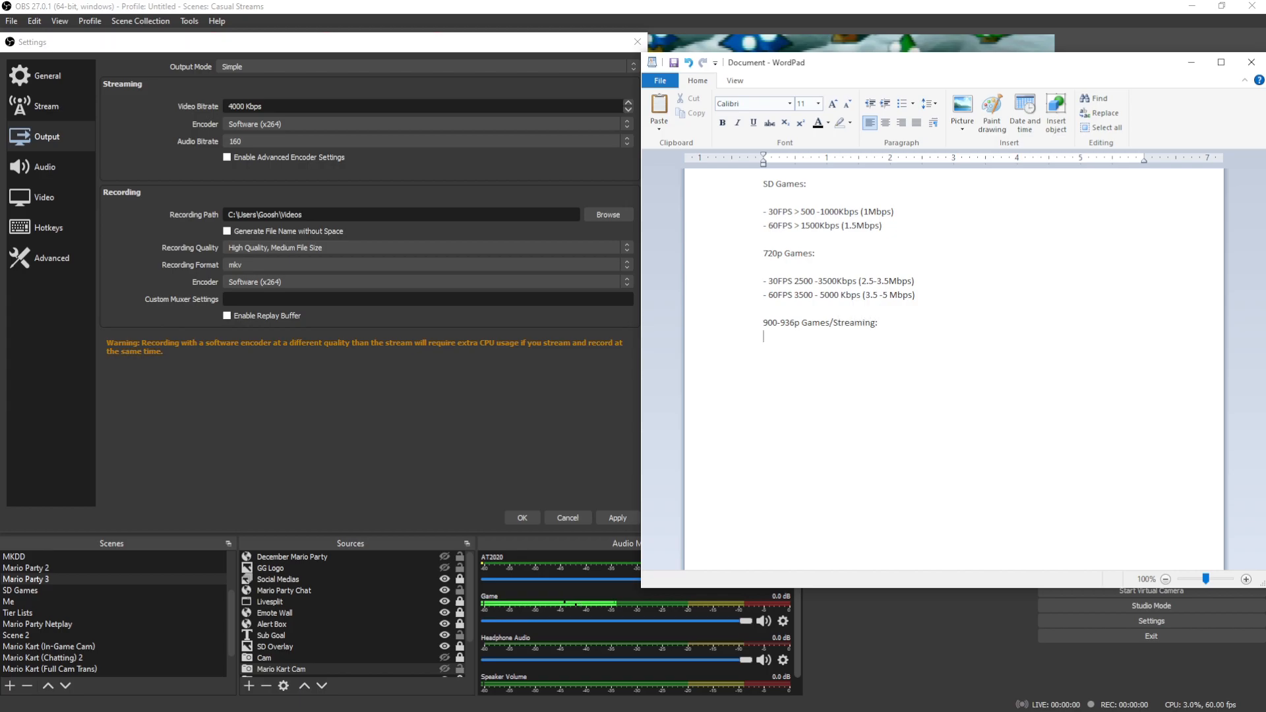
{"action": "key", "text": "Return"}
{"action": "type", "text": "30FPS > 4000Kbps+"}
{"action": "key", "text": "Return"}
{"action": "type", "text": "60FPS > 6000K"}
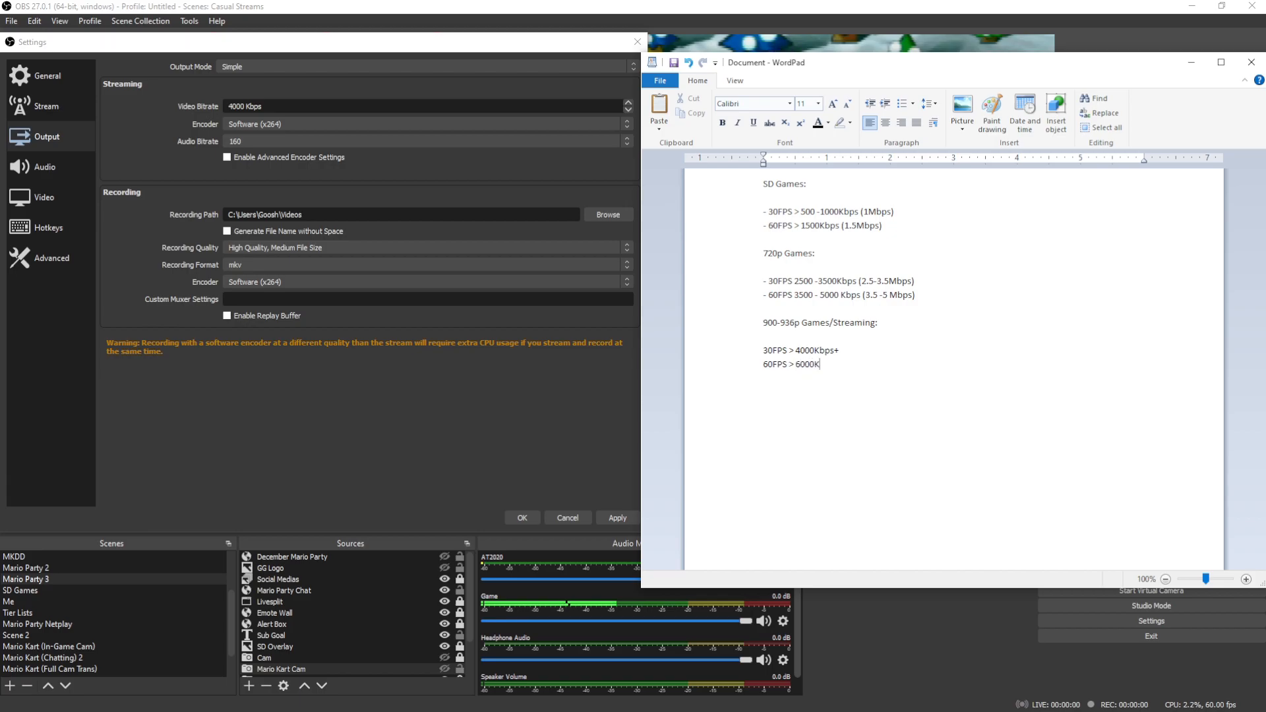
{"action": "type", "text": "bps"}
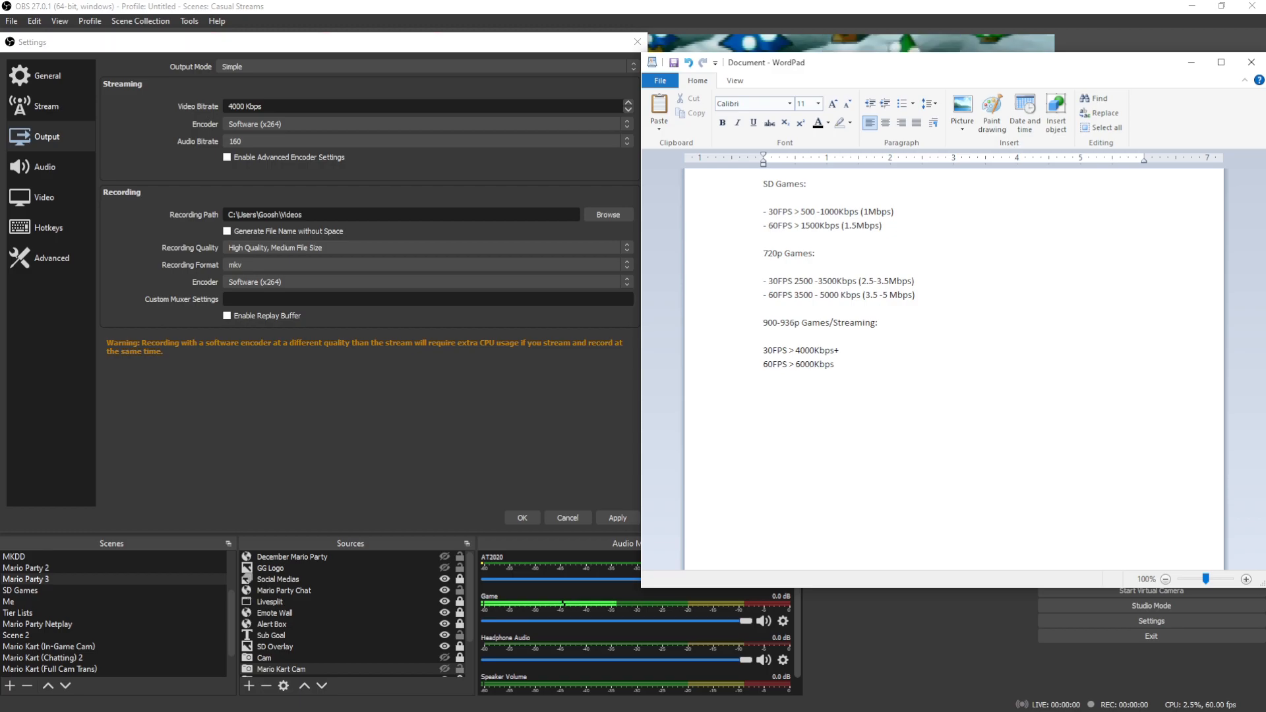
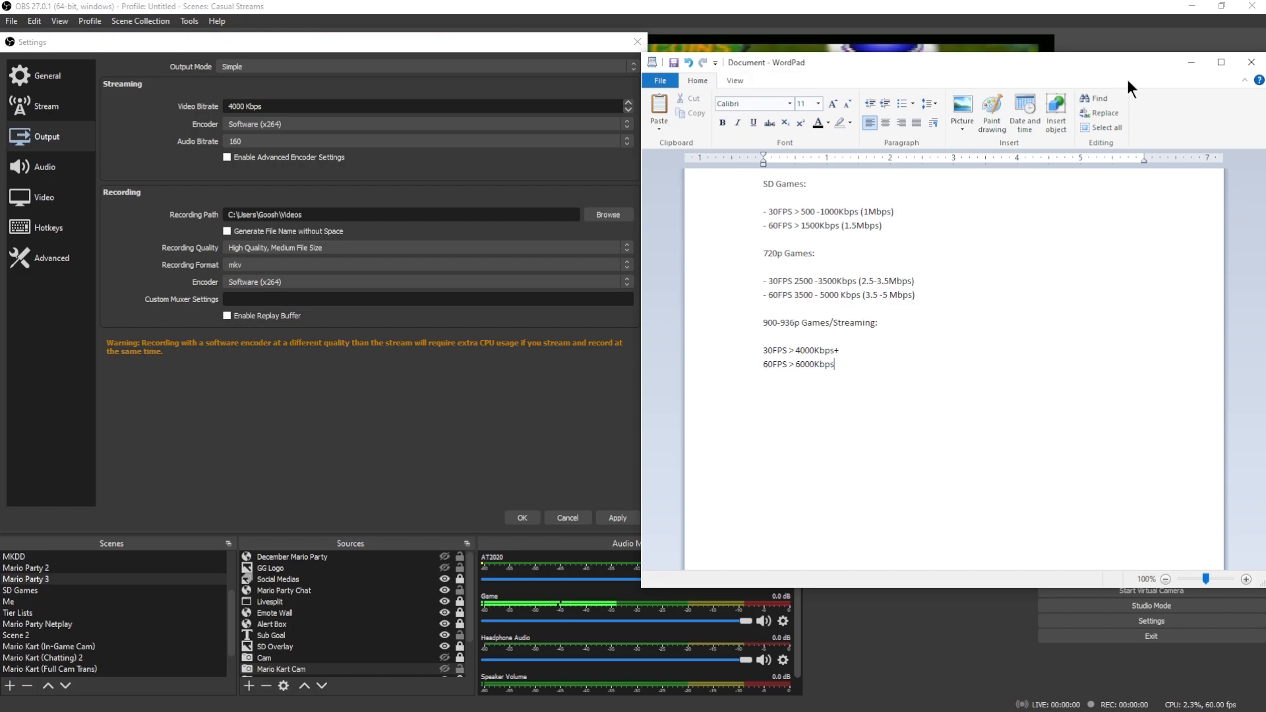
Minimize the WordPad notes and move the OBS Settings window back over the middle of the preview
{"action": "left_click", "coordinate": [1190, 62]}
{"action": "left_click_drag", "start_coordinate": [388, 44], "coordinate": [741, 114]}
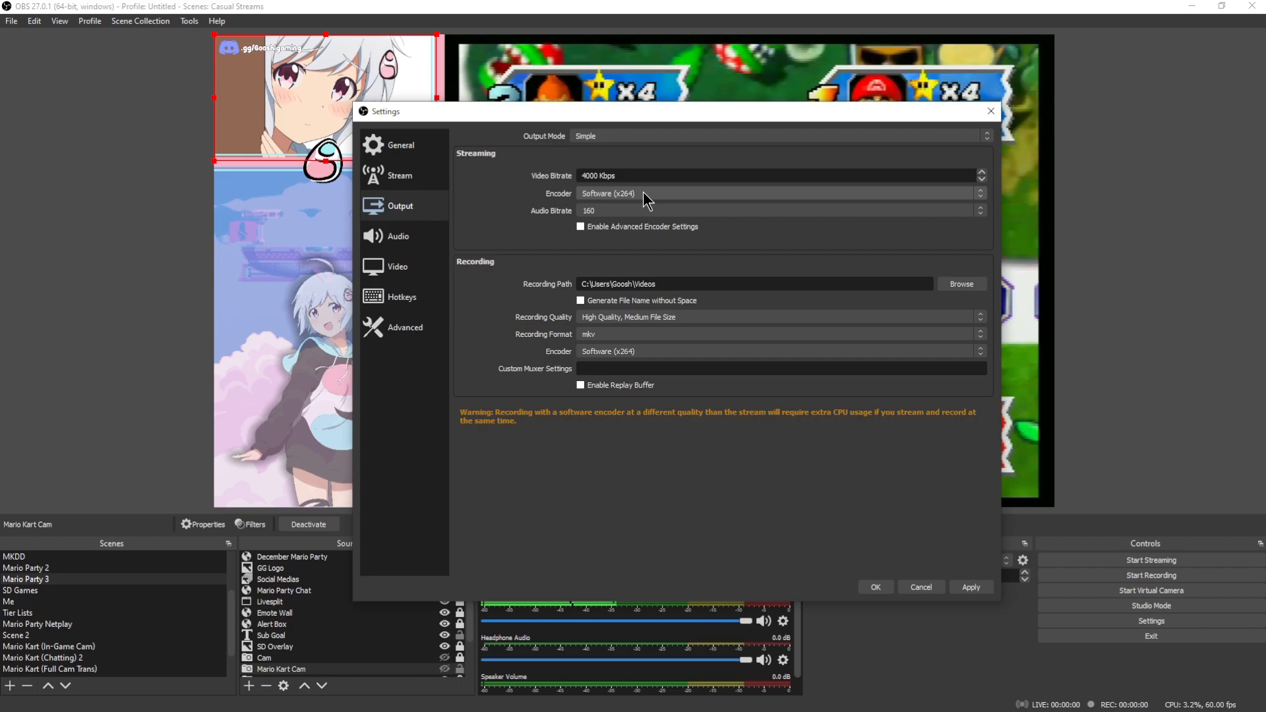
View the available streaming encoders in the Output settings, keeping Software (x264)
{"action": "left_click", "coordinate": [611, 195]}
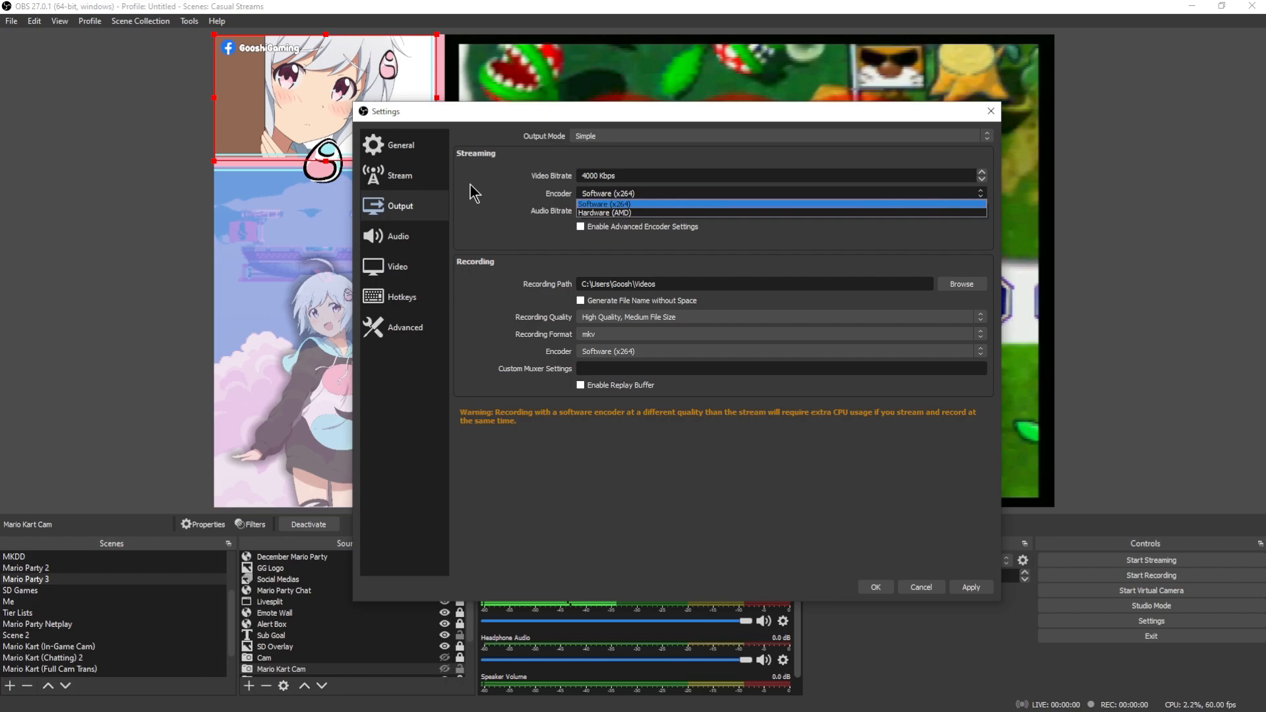
{"action": "left_click", "coordinate": [502, 184]}
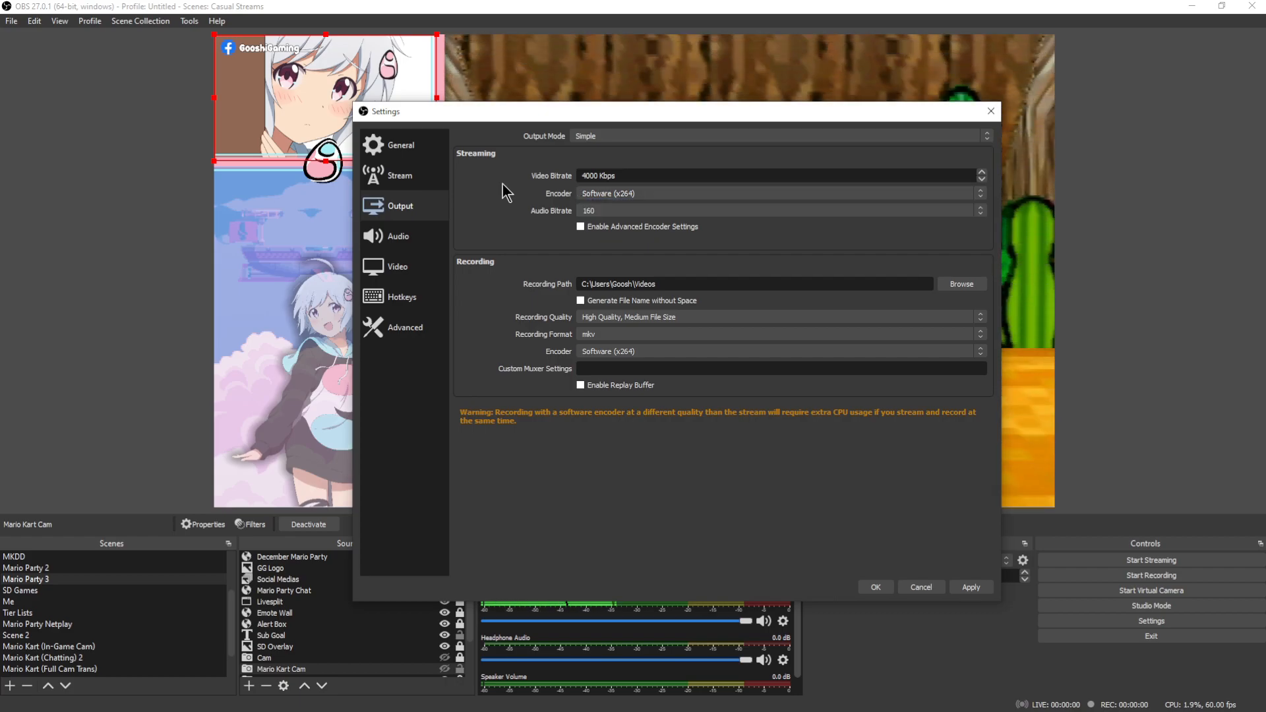
{"action": "left_click", "coordinate": [677, 194]}
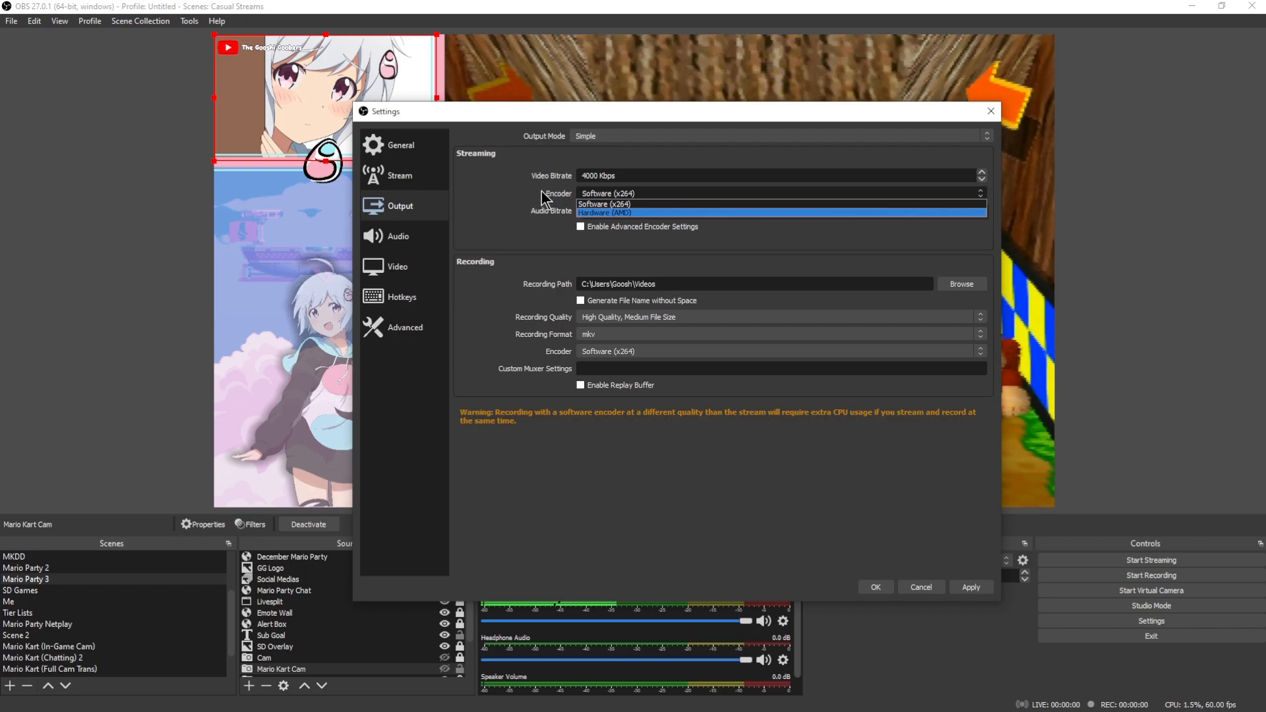
{"action": "left_click", "coordinate": [540, 191]}
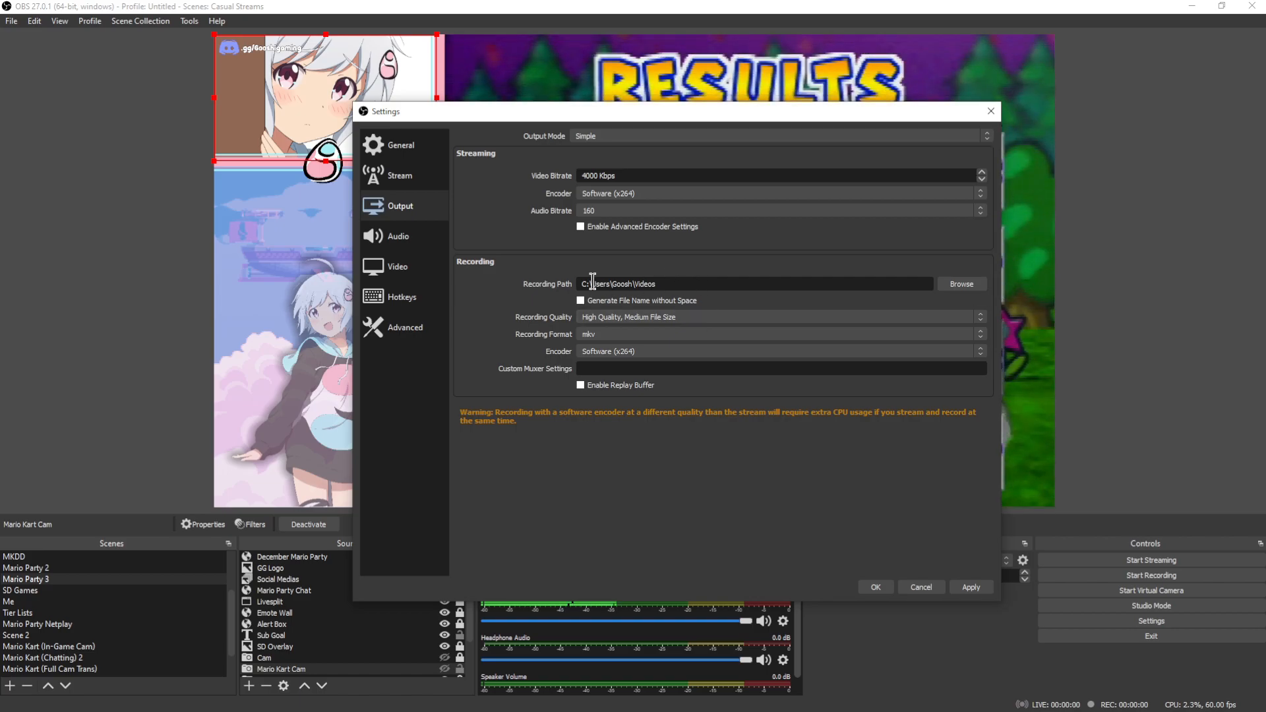
Look through the recording quality and recording encoder choices and recheck the streaming encoder, leaving all of them as they are
{"action": "left_click", "coordinate": [838, 318]}
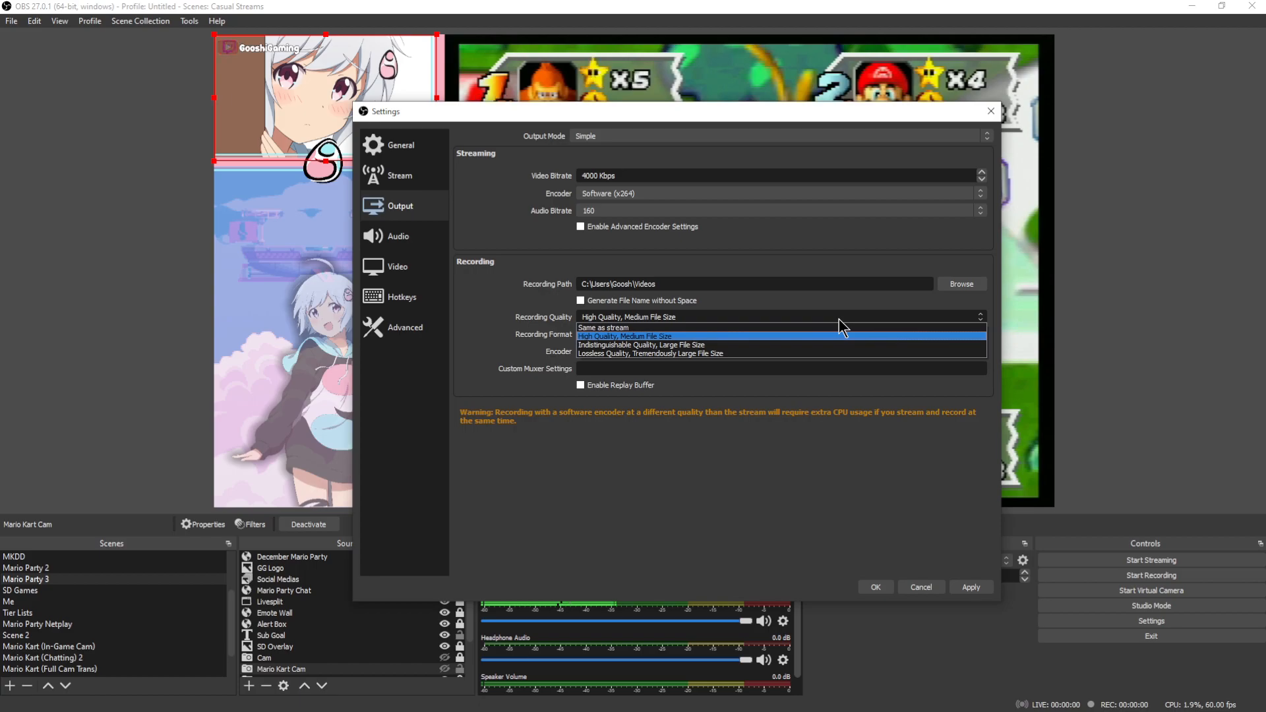
{"action": "left_click", "coordinate": [503, 269]}
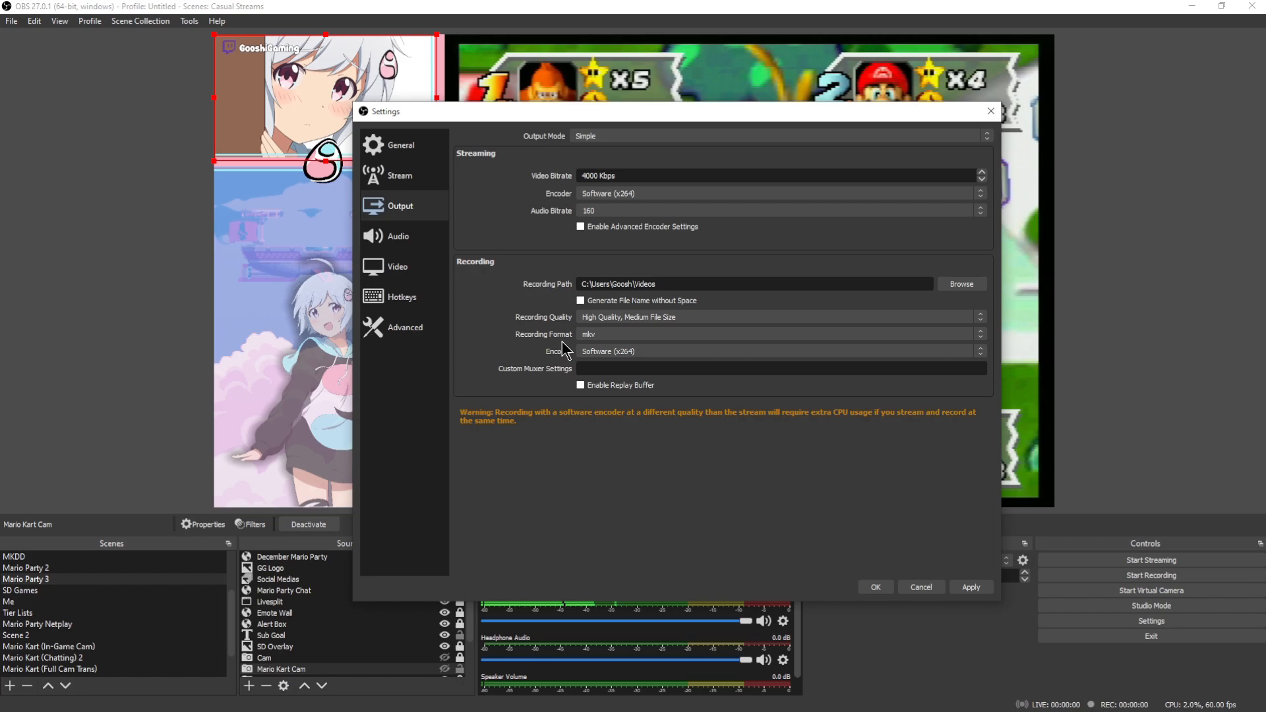
{"action": "left_click", "coordinate": [599, 352]}
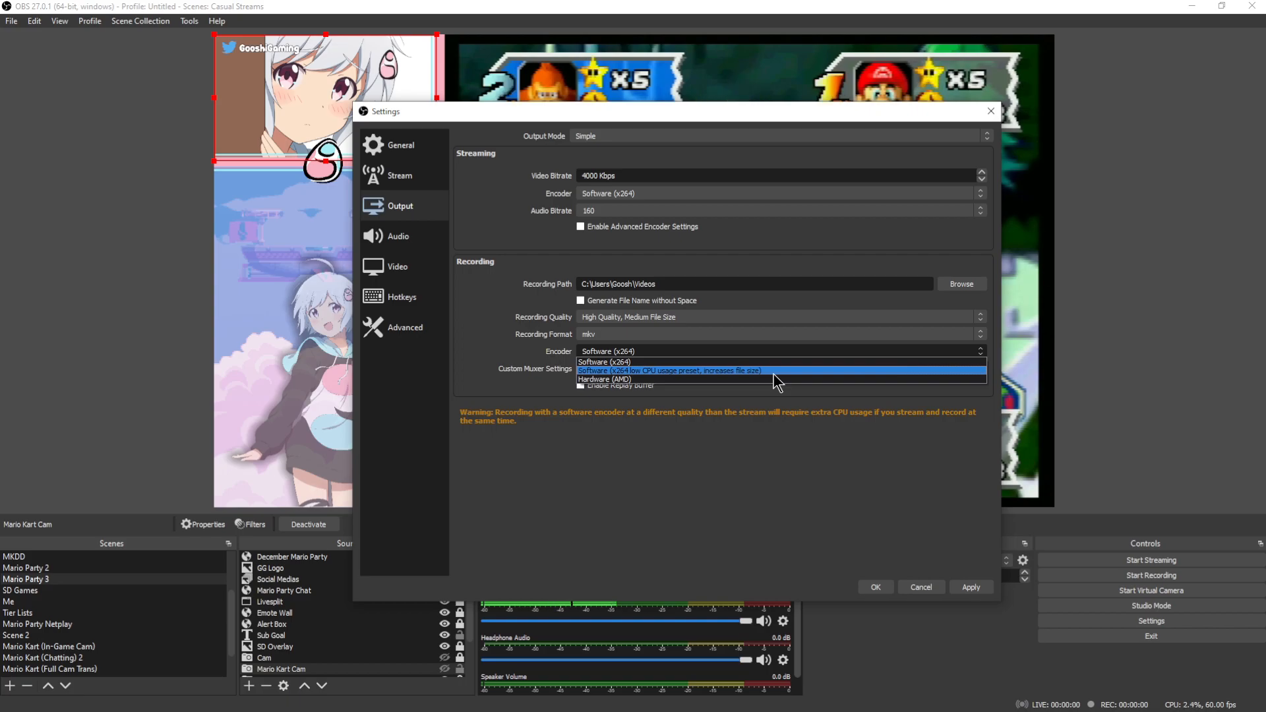
{"action": "left_click", "coordinate": [505, 331]}
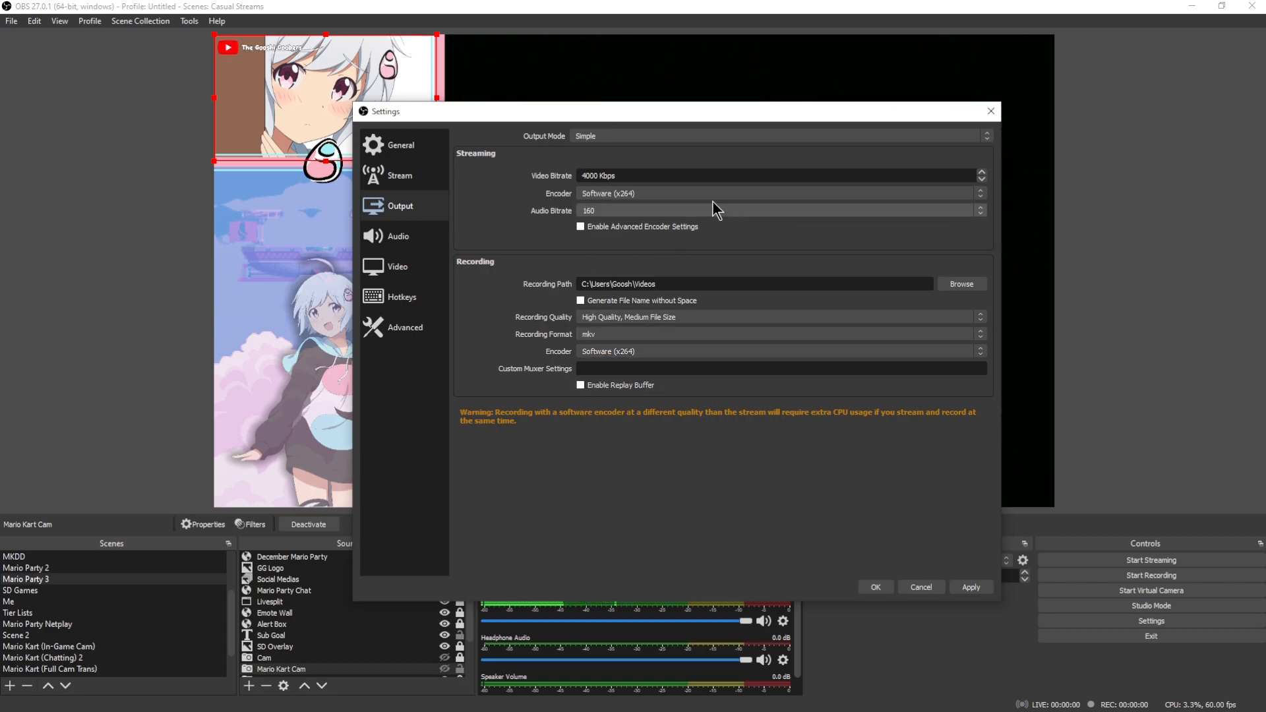
{"action": "left_click", "coordinate": [694, 193]}
{"action": "left_click", "coordinate": [505, 236]}
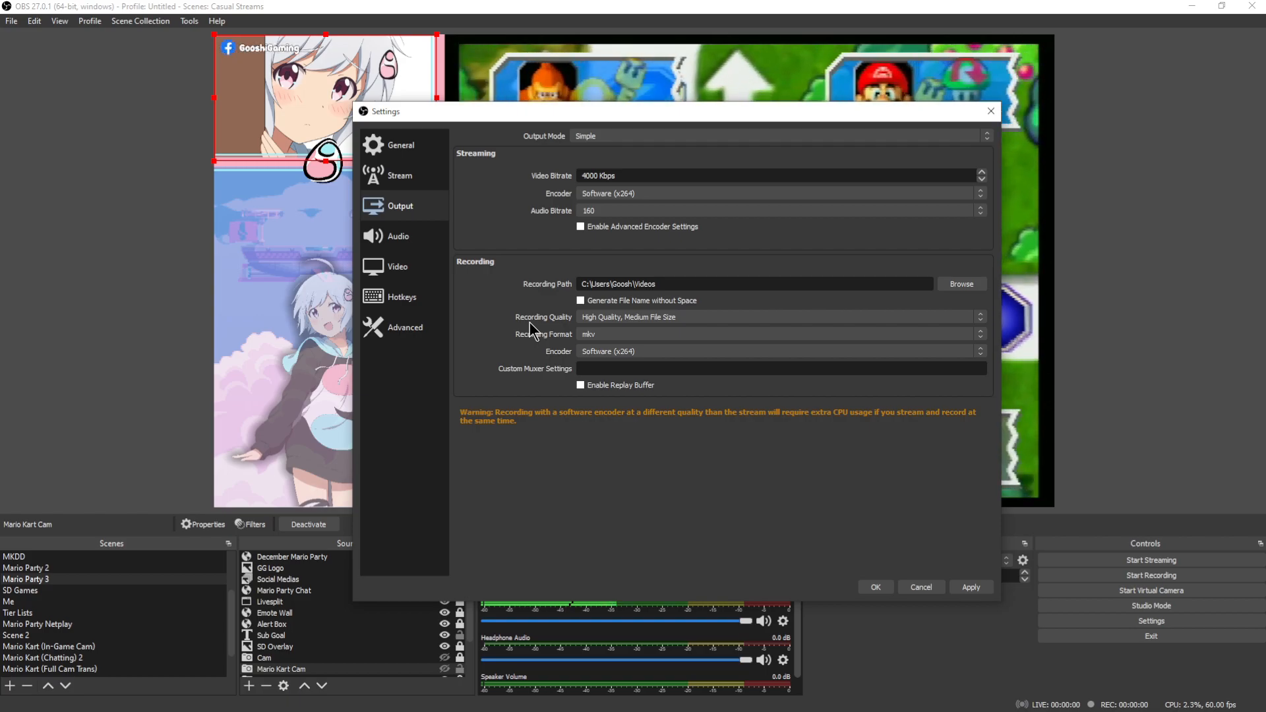
Switch the output mode to Advanced and move the Settings window slightly lower over the preview
{"action": "left_click", "coordinate": [604, 136]}
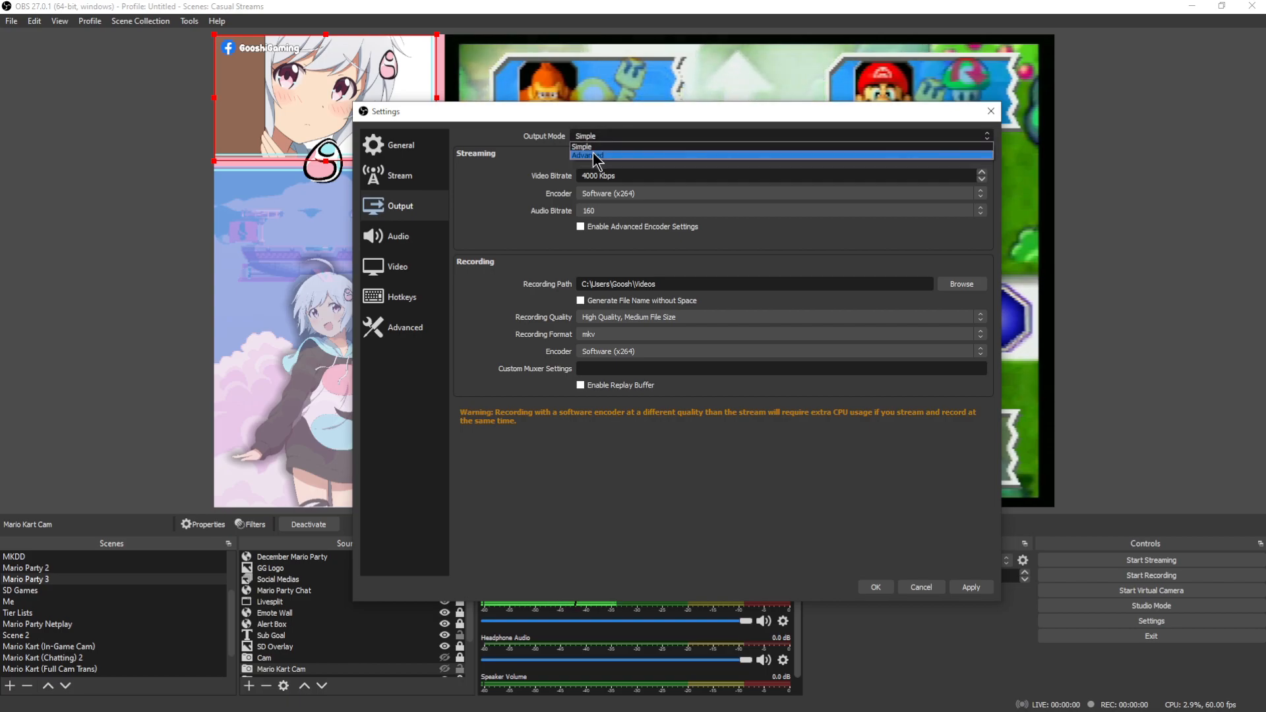
{"action": "left_click", "coordinate": [597, 156]}
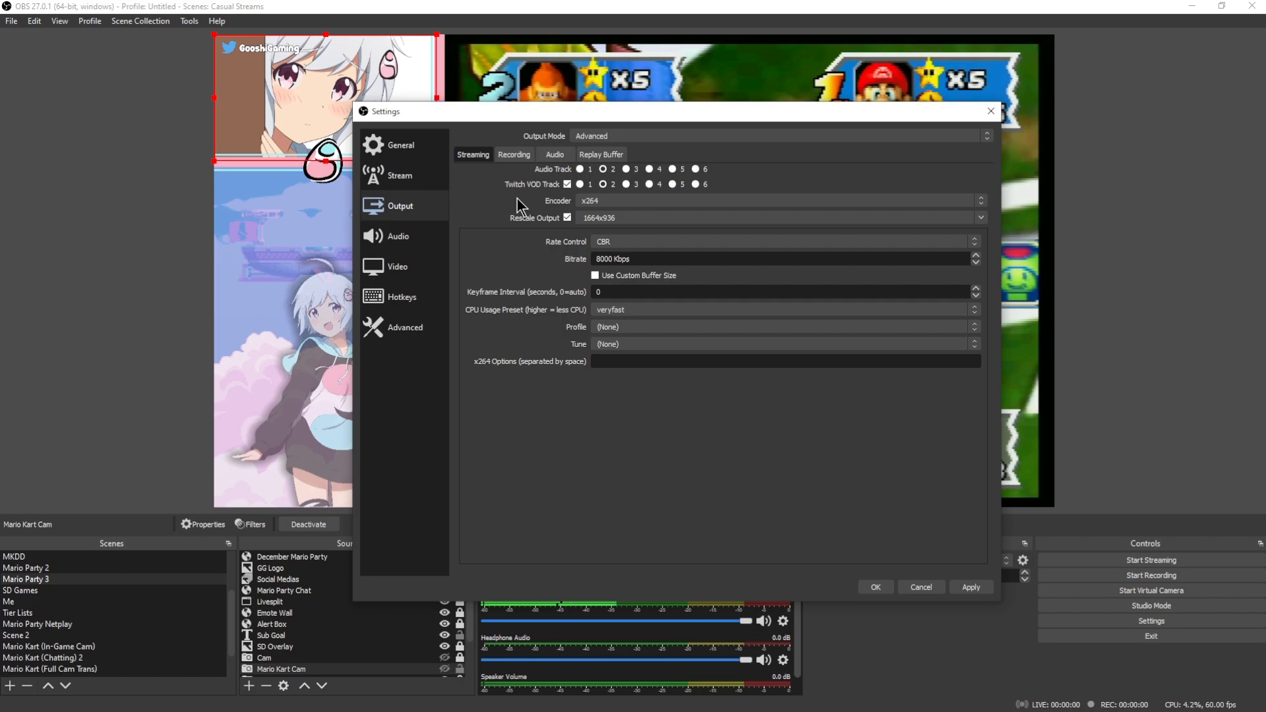
{"action": "left_click", "coordinate": [580, 184]}
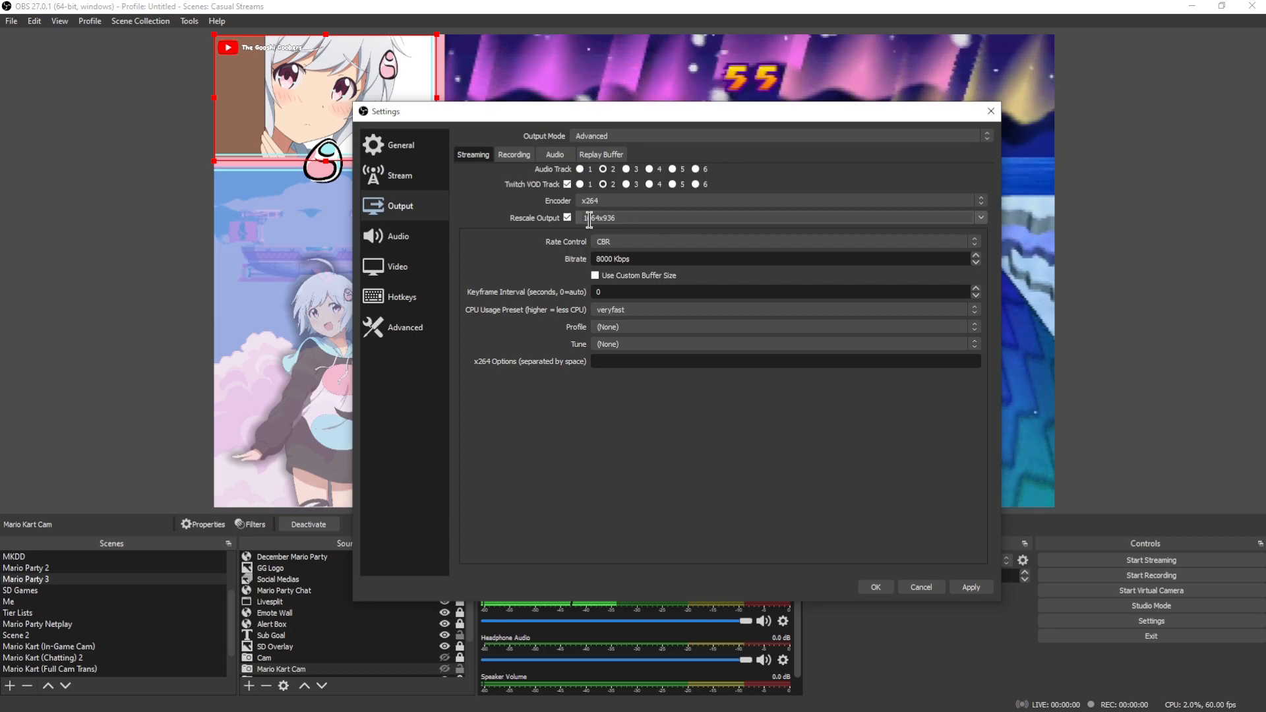
{"action": "left_click_drag", "start_coordinate": [655, 122], "coordinate": [602, 182]}
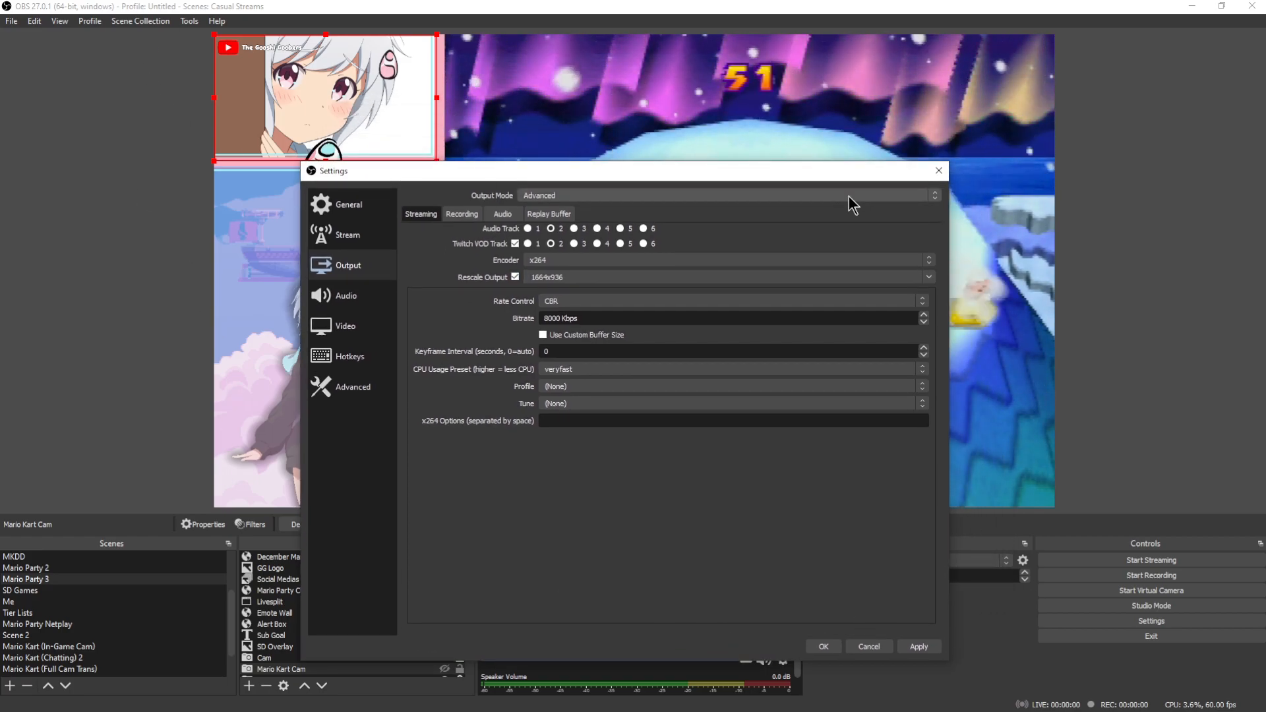
Close and reopen the Settings window, and reposition it over the upper middle of the preview
{"action": "left_click_drag", "start_coordinate": [853, 171], "coordinate": [1122, 254]}
{"action": "left_click", "coordinate": [1203, 255]}
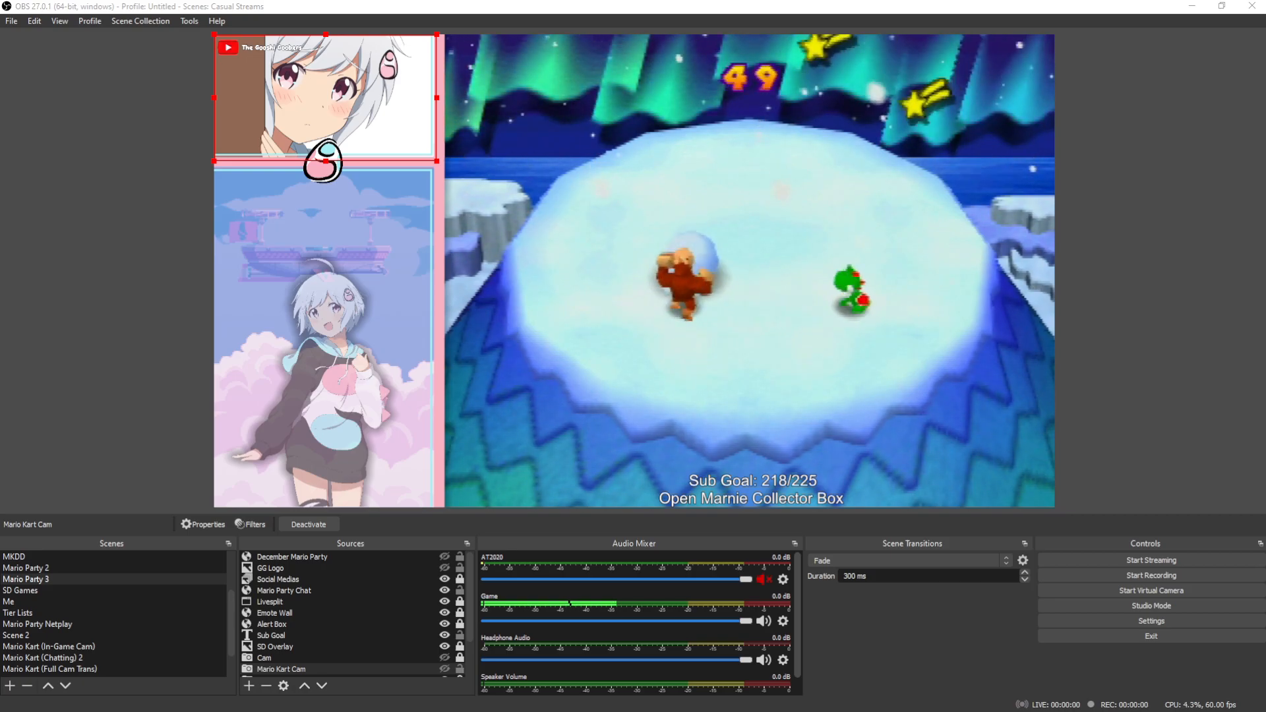
{"action": "left_click", "coordinate": [1151, 620]}
{"action": "left_click_drag", "start_coordinate": [842, 158], "coordinate": [837, 125]}
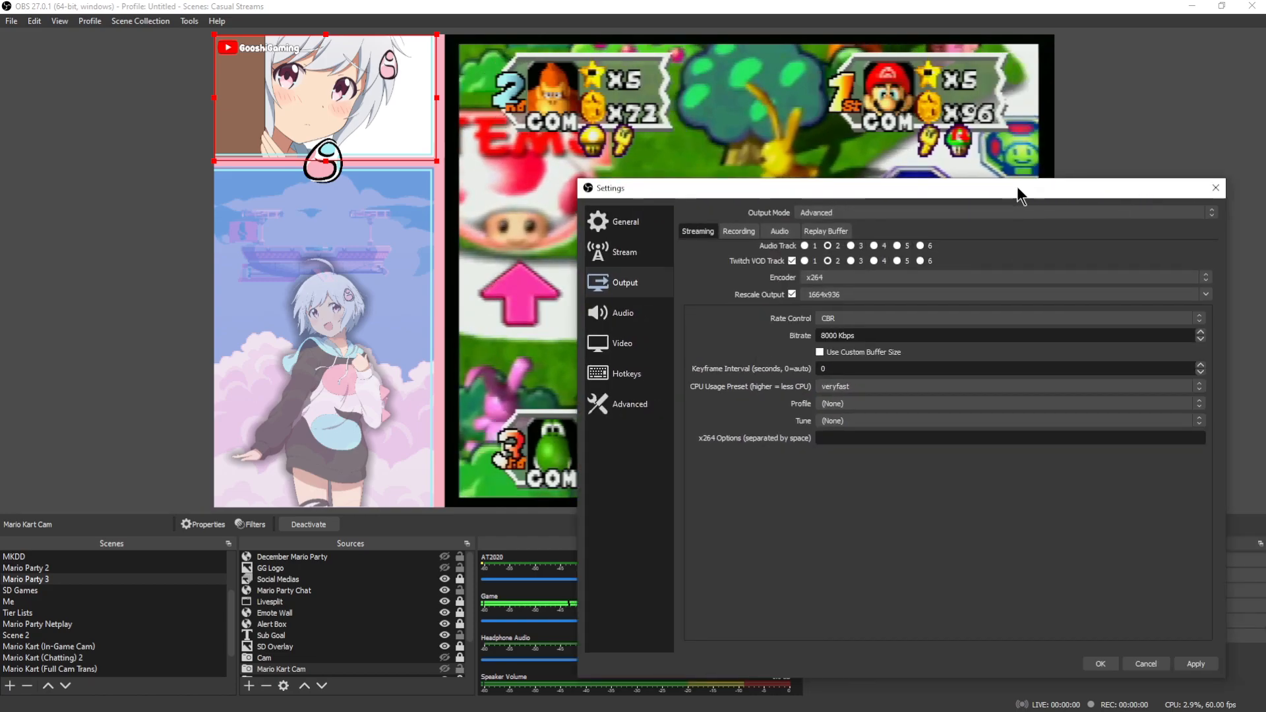
{"action": "left_click_drag", "start_coordinate": [1019, 190], "coordinate": [703, 132]}
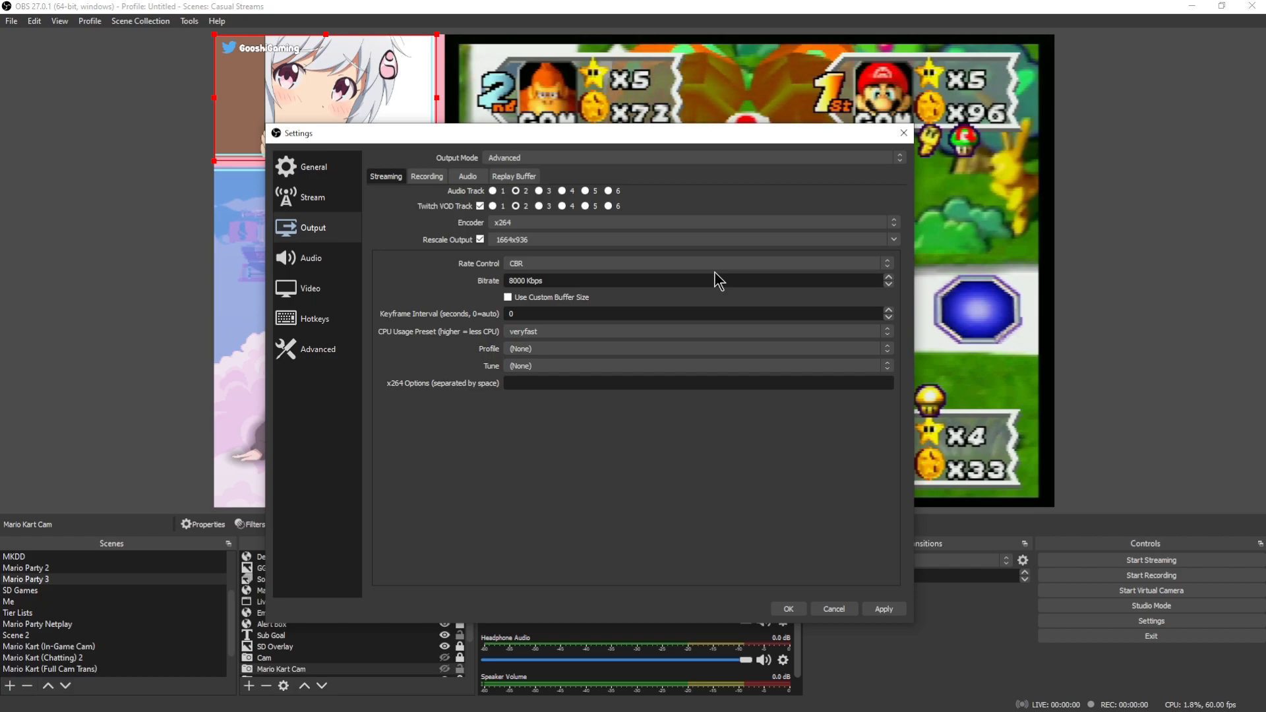
Look through the CPU usage presets for the x264 streaming encoder, keeping veryfast selected
{"action": "left_click", "coordinate": [603, 340]}
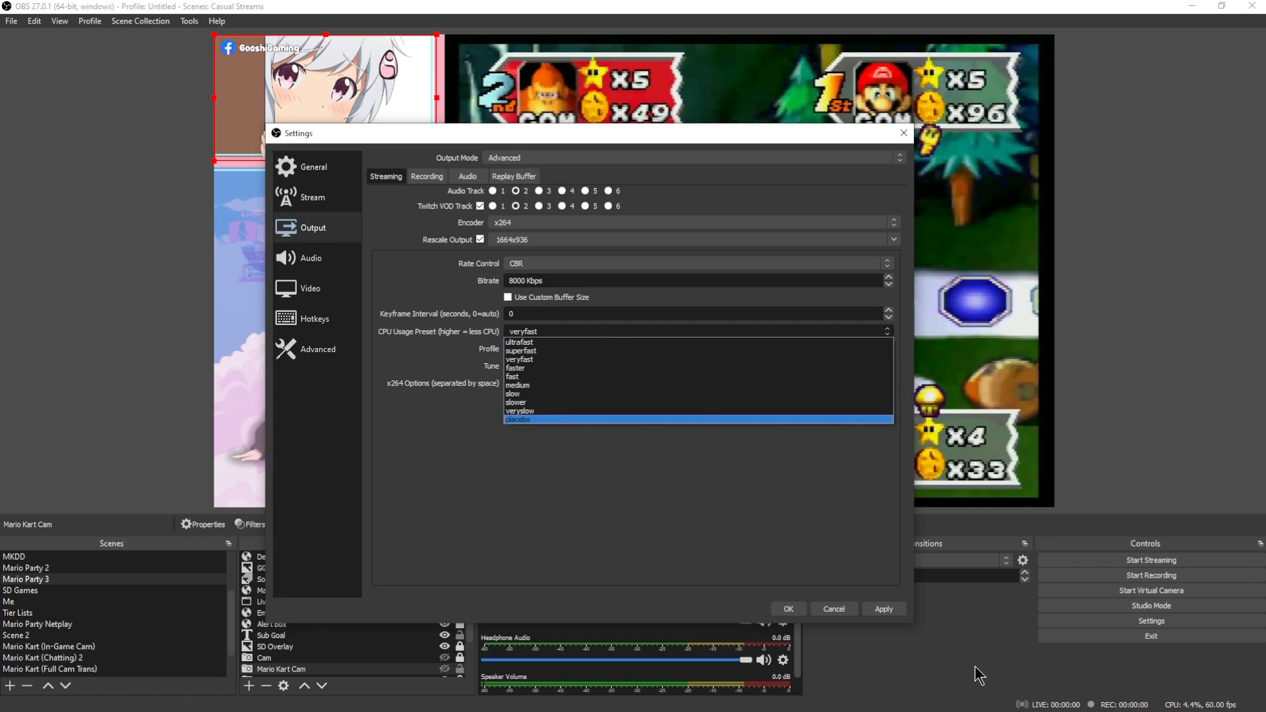
{"action": "left_click", "coordinate": [452, 331]}
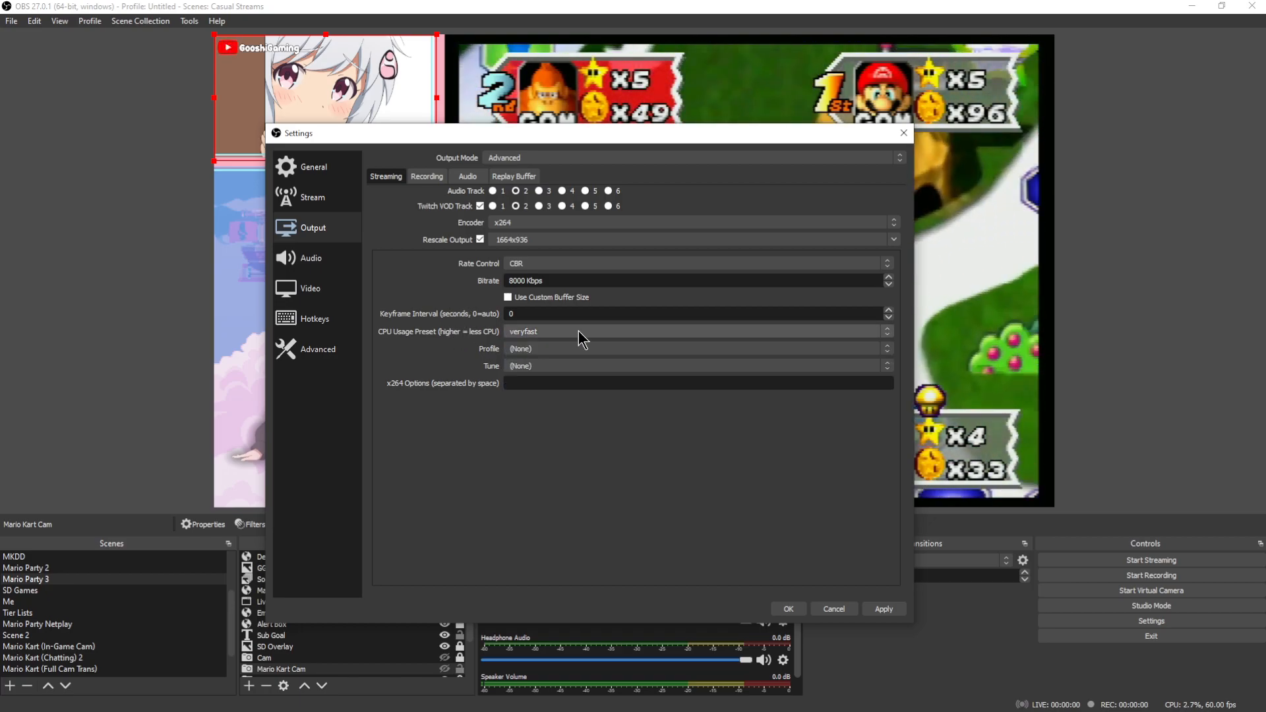
{"action": "left_click", "coordinate": [566, 332]}
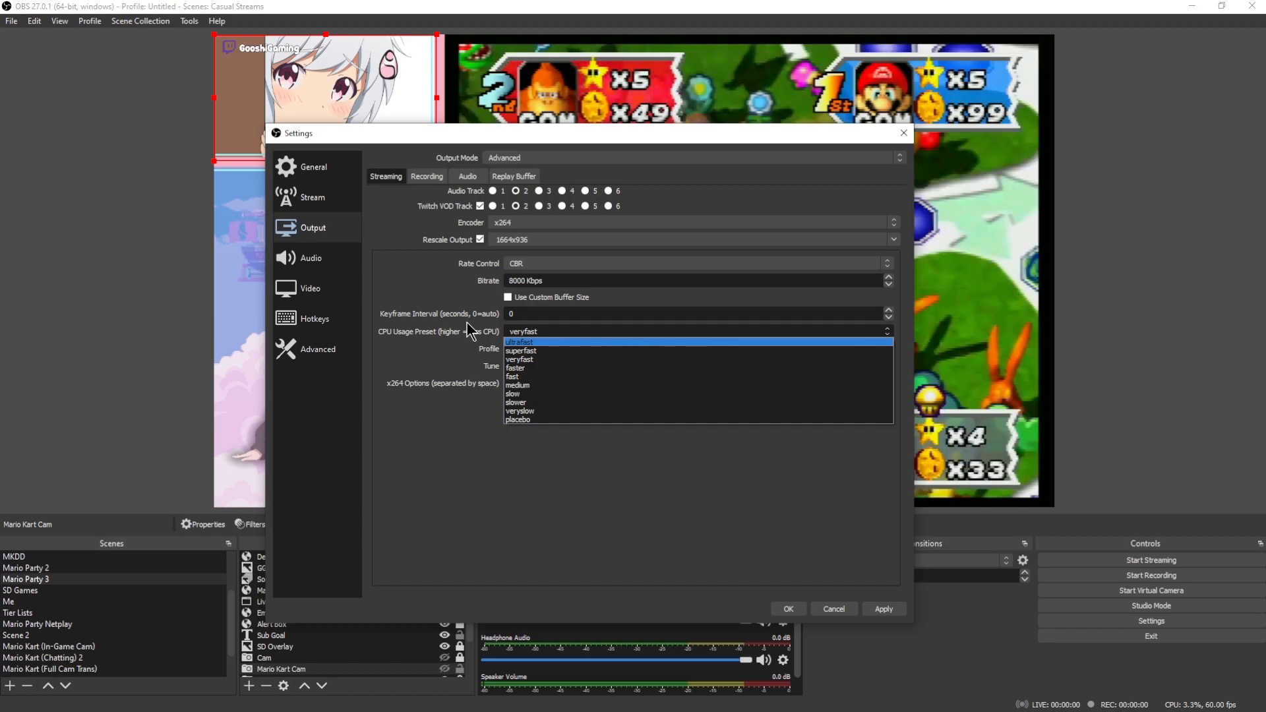
{"action": "left_click", "coordinate": [445, 369]}
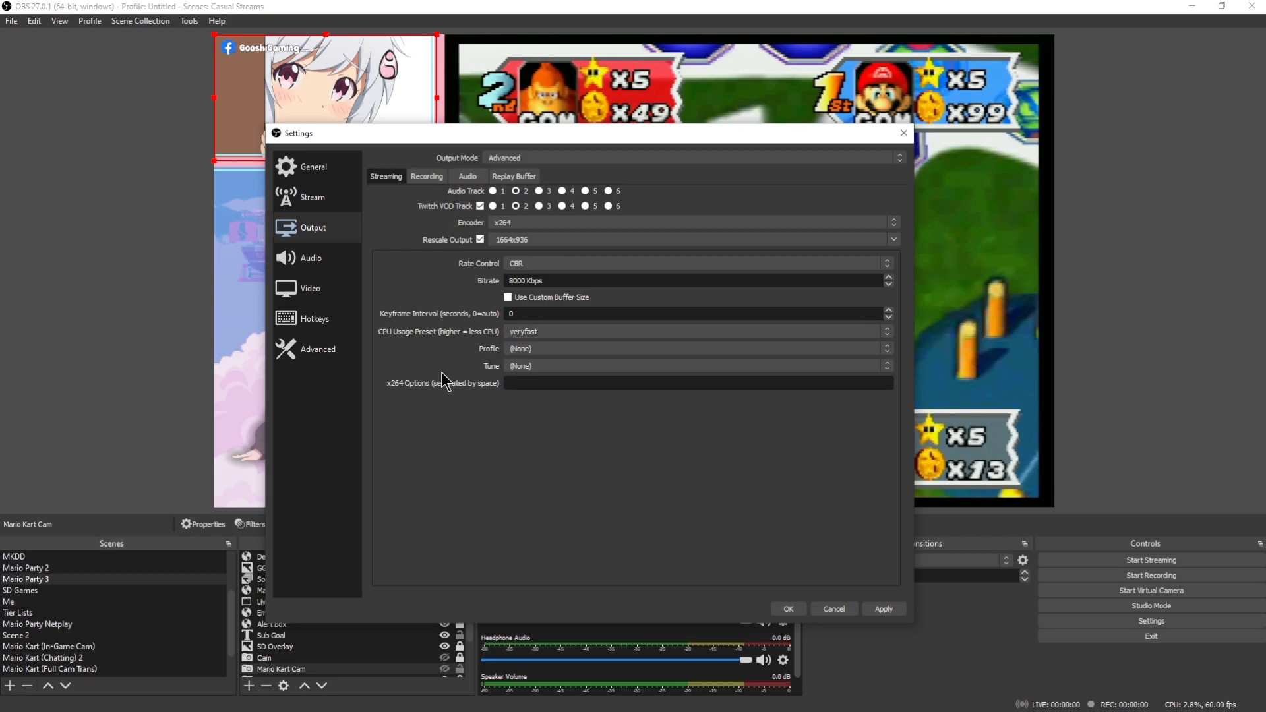
Review the advanced Recording, Audio and Replay Buffer output settings, switching the replay buffer on and back off
{"action": "left_click", "coordinate": [428, 176]}
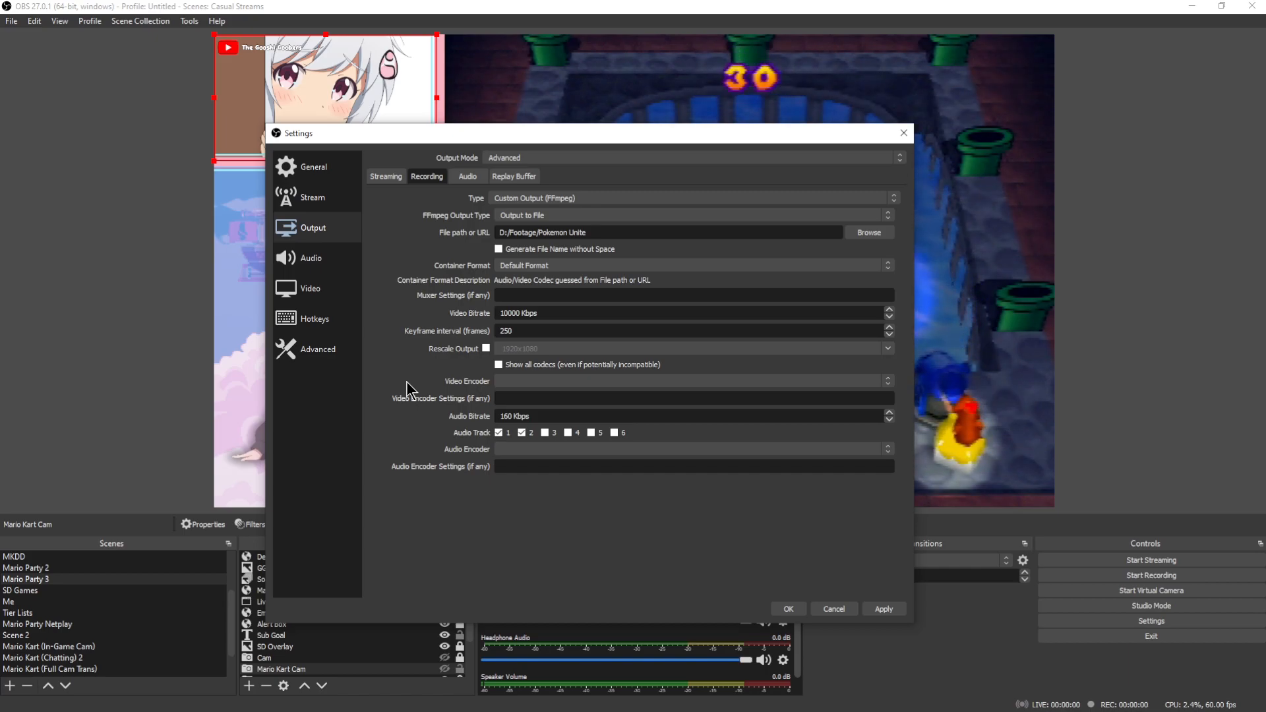
{"action": "left_click", "coordinate": [467, 176]}
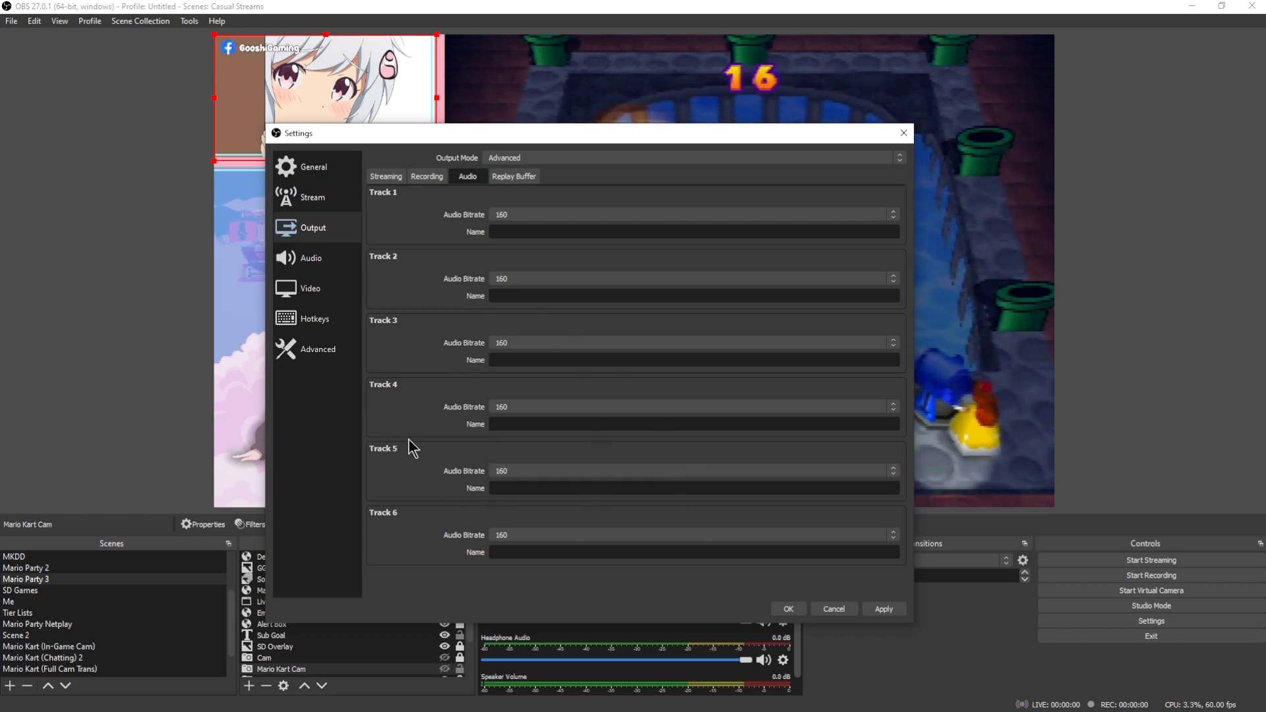
{"action": "left_click", "coordinate": [521, 176]}
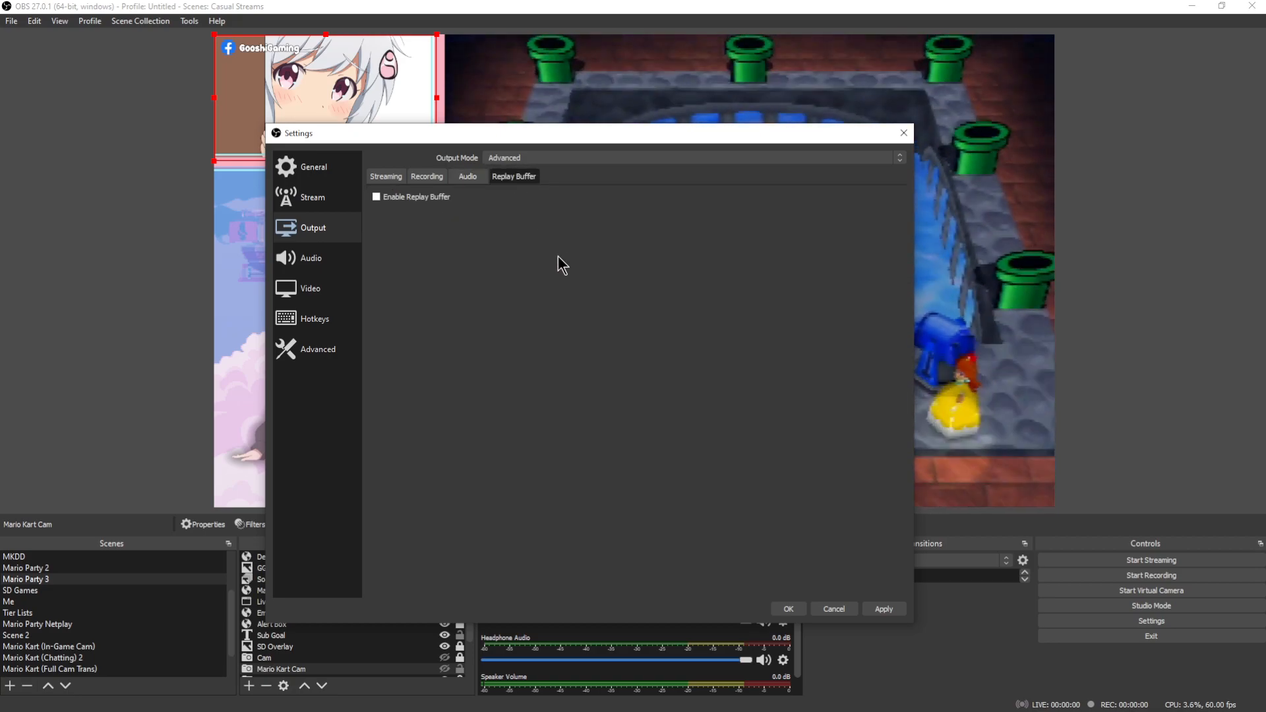
{"action": "left_click", "coordinate": [378, 195]}
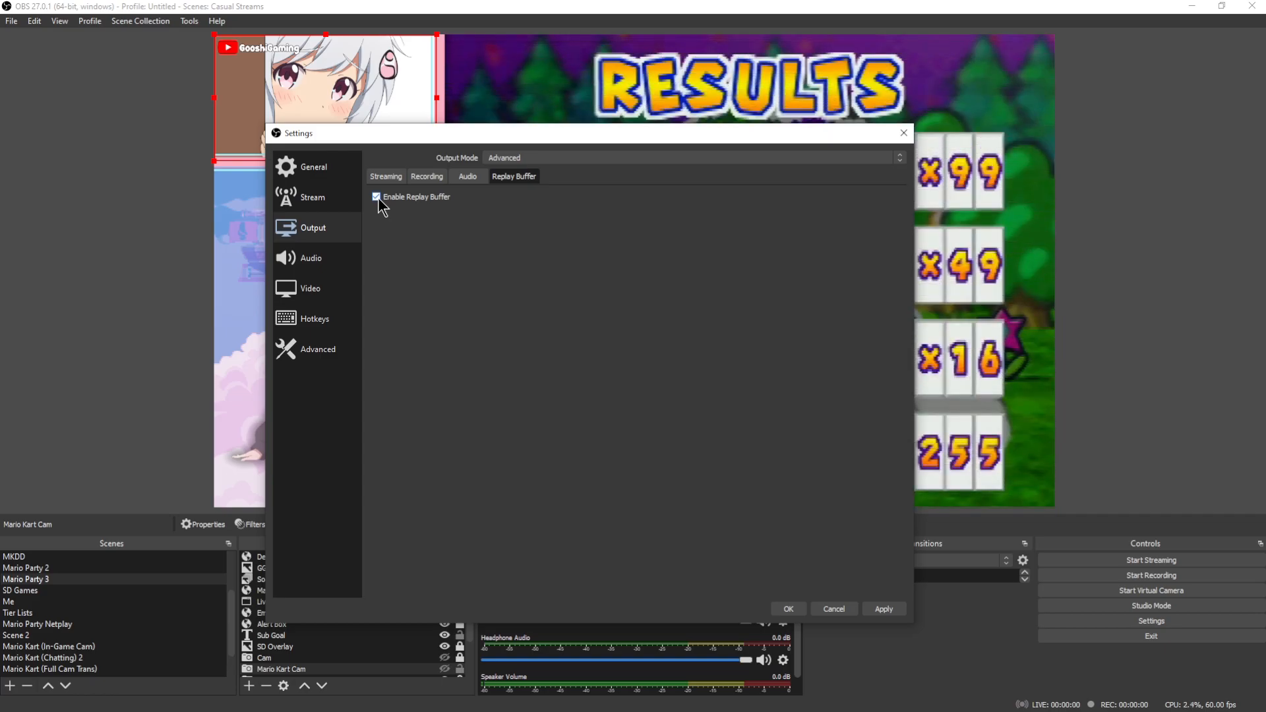
{"action": "left_click", "coordinate": [376, 197]}
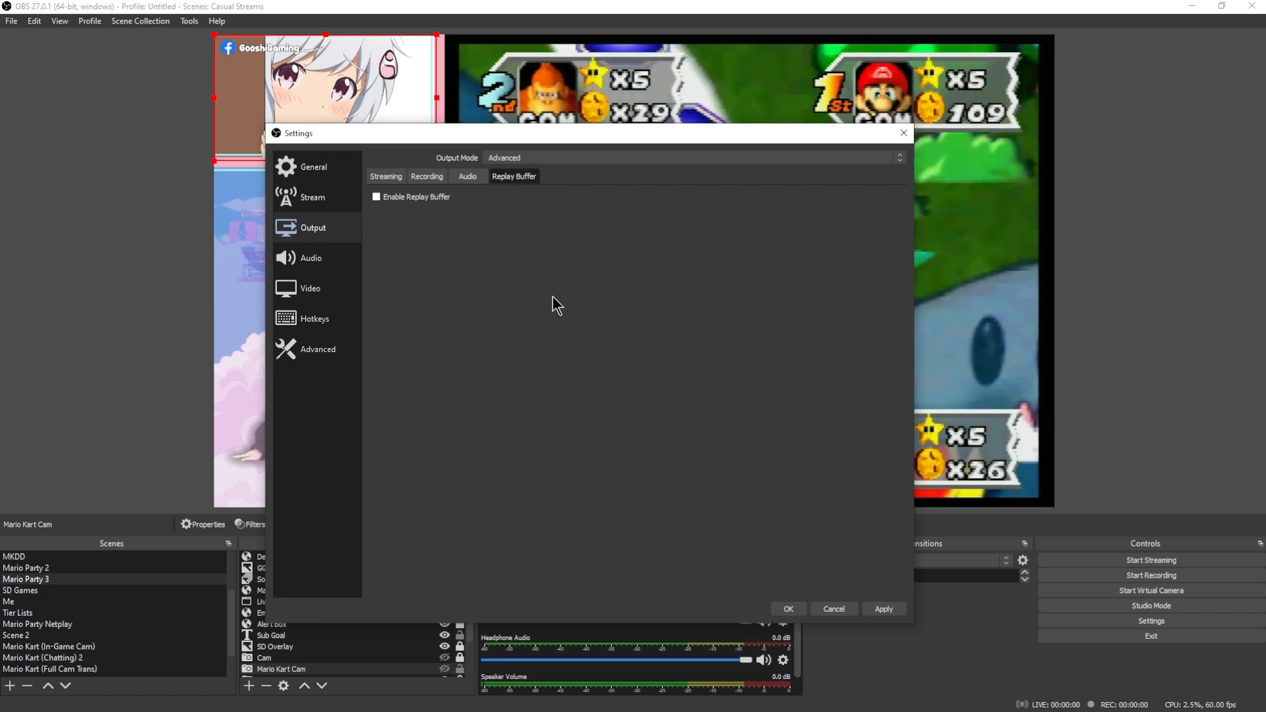
Show the Audio settings and view the devices available for Mic/Auxiliary Audio 2, leaving it disabled
{"action": "left_click", "coordinate": [346, 263]}
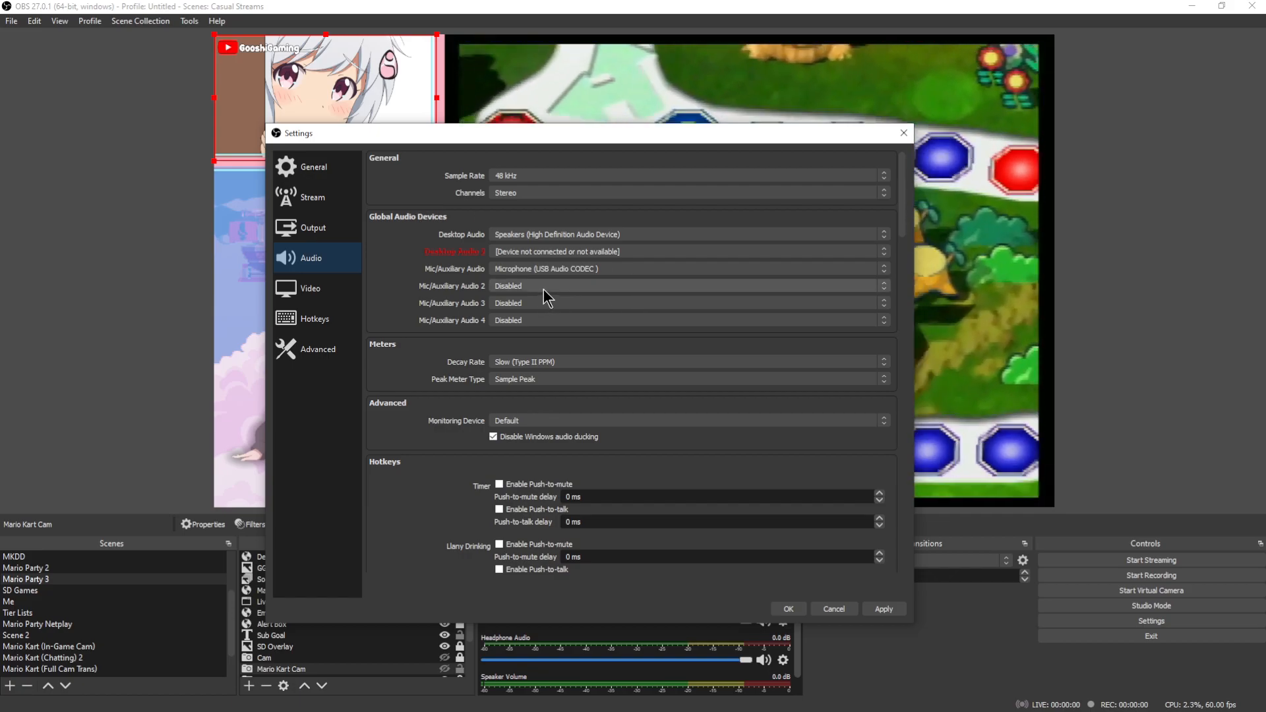
{"action": "left_click", "coordinate": [543, 287]}
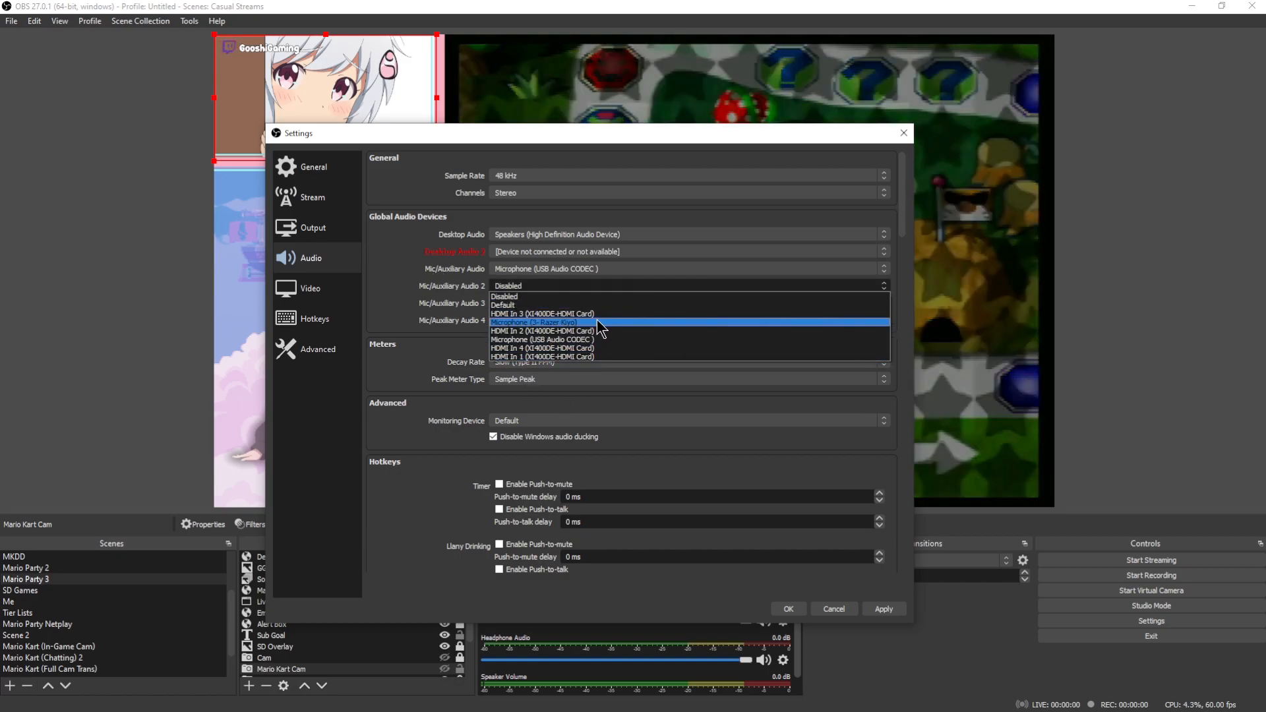
{"action": "left_click", "coordinate": [426, 265]}
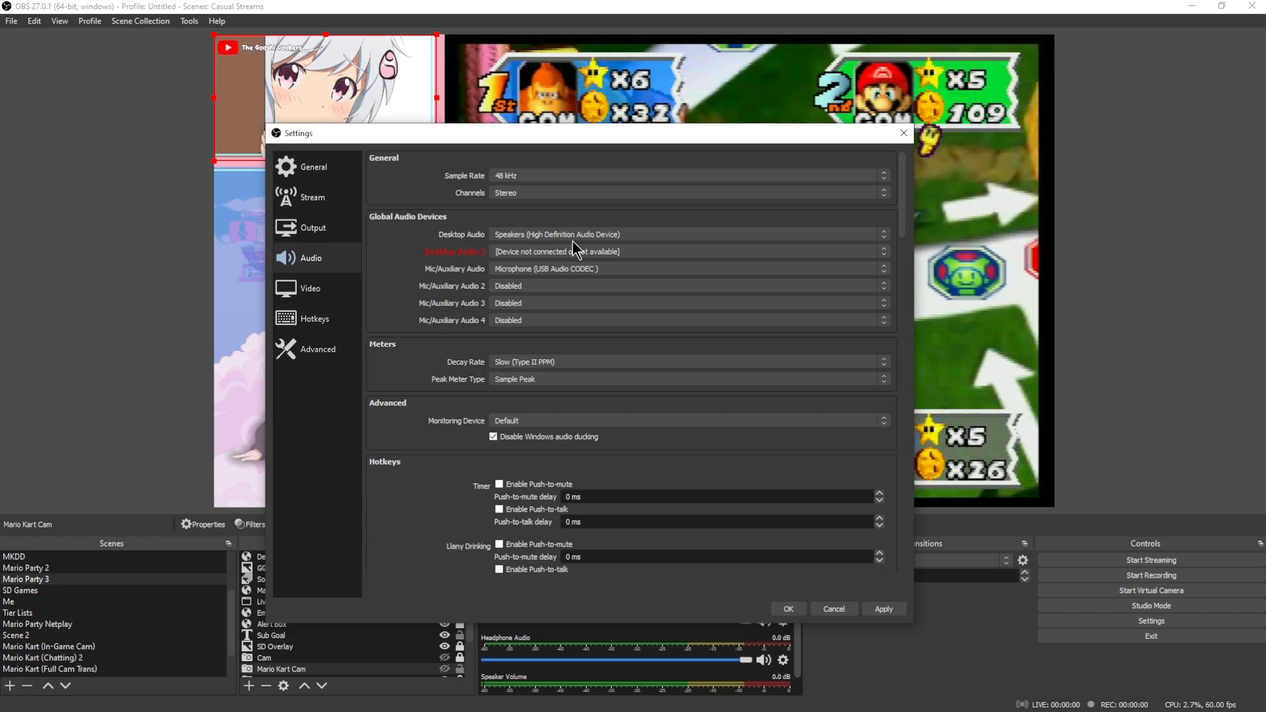
Move the Settings window clear of the audio mixer and view the meter decay rate and peak meter type choices without changing them
{"action": "left_click_drag", "start_coordinate": [653, 131], "coordinate": [646, 35]}
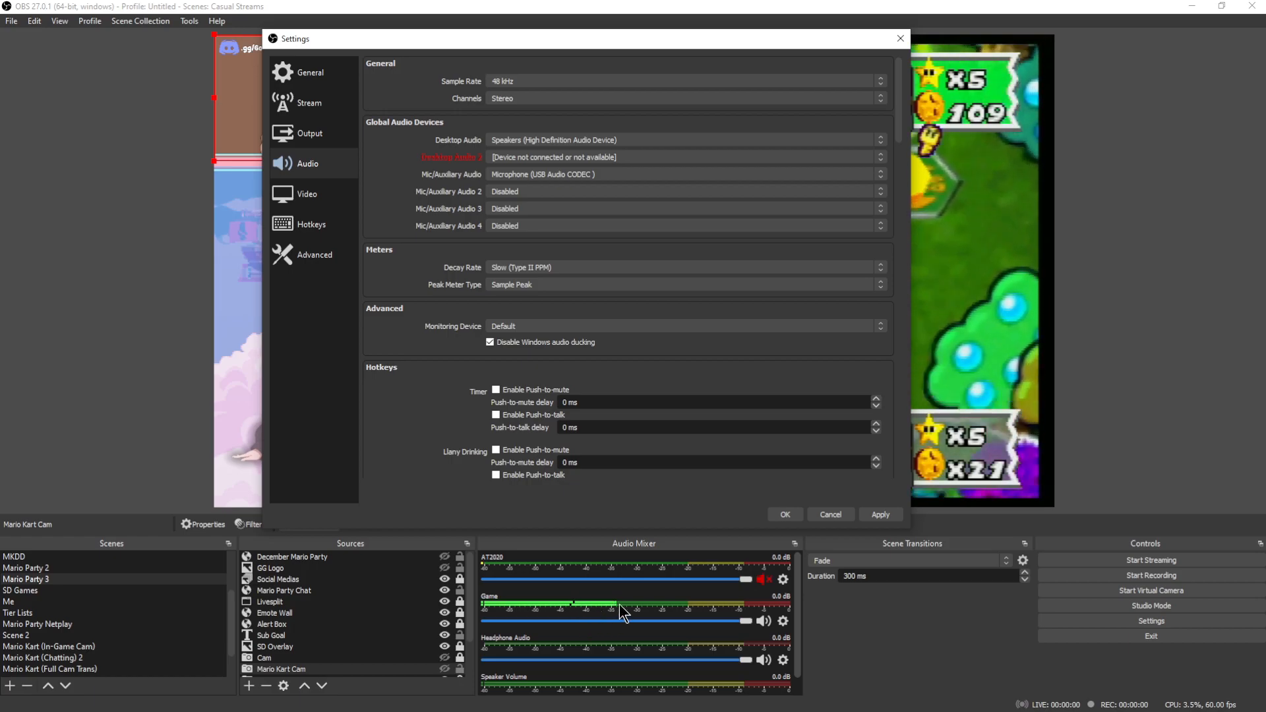
{"action": "left_click", "coordinate": [513, 263]}
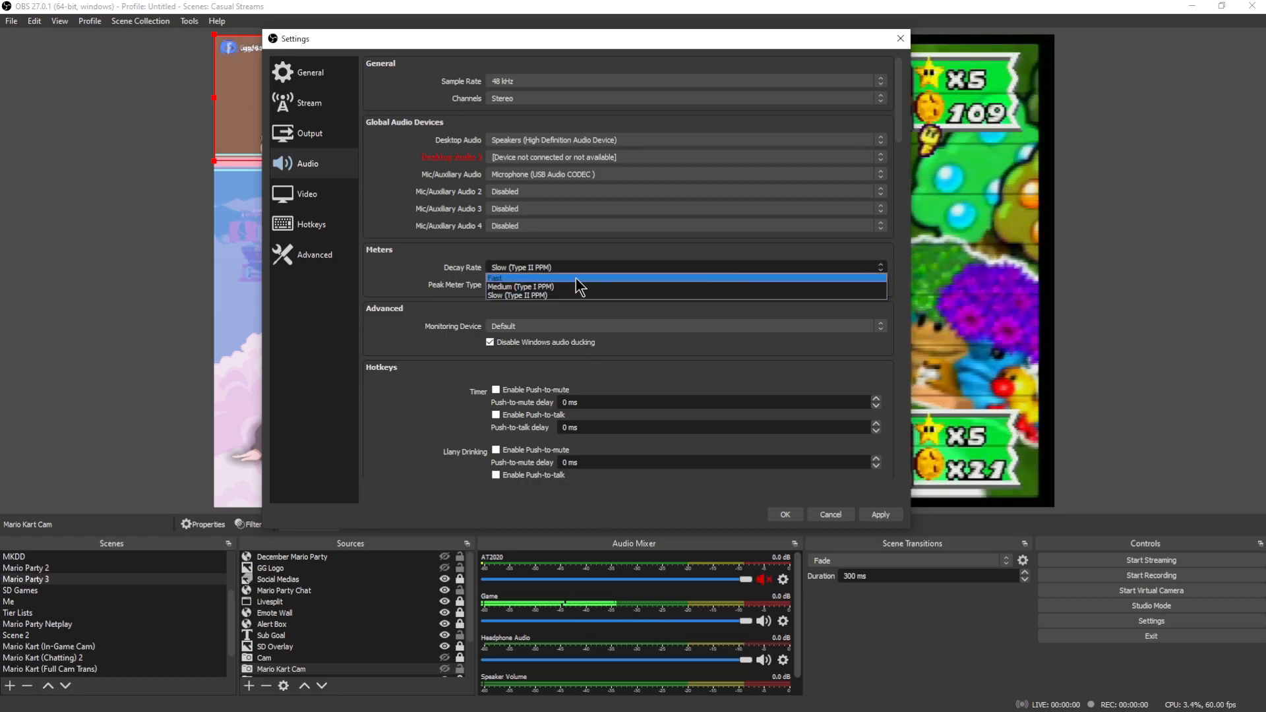
{"action": "left_click", "coordinate": [438, 274]}
{"action": "left_click", "coordinate": [519, 285]}
{"action": "left_click", "coordinate": [455, 299]}
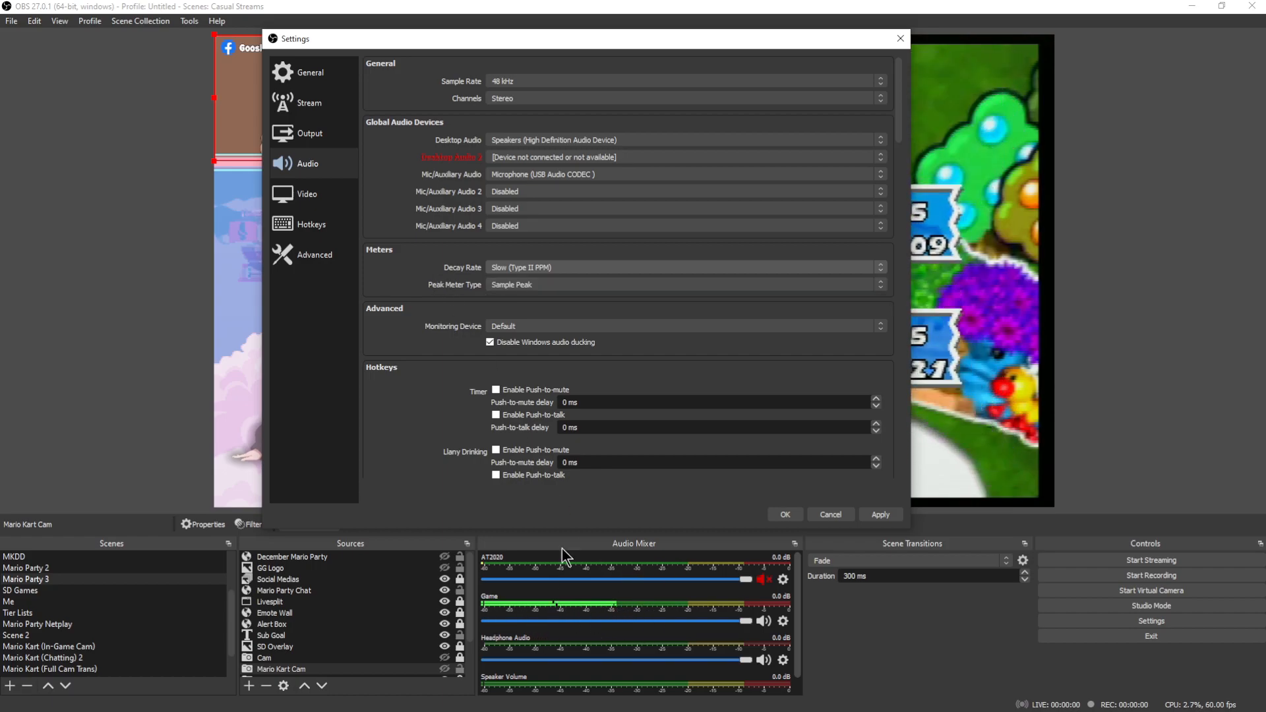
Examine the push-to-mute and push-to-talk options listed for each source in the Audio settings
{"action": "left_click_drag", "start_coordinate": [897, 122], "coordinate": [896, 156]}
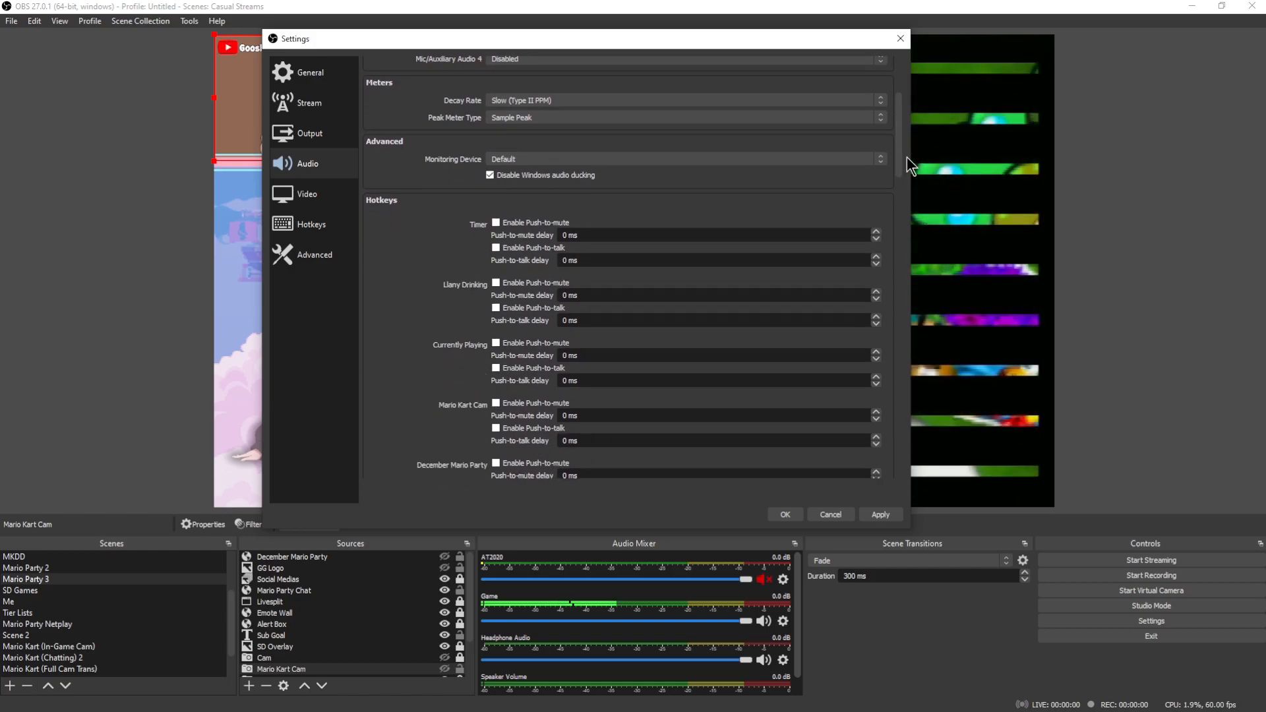
{"action": "scroll", "coordinate": [745, 238], "scroll_direction": "down", "scroll_amount": 2}
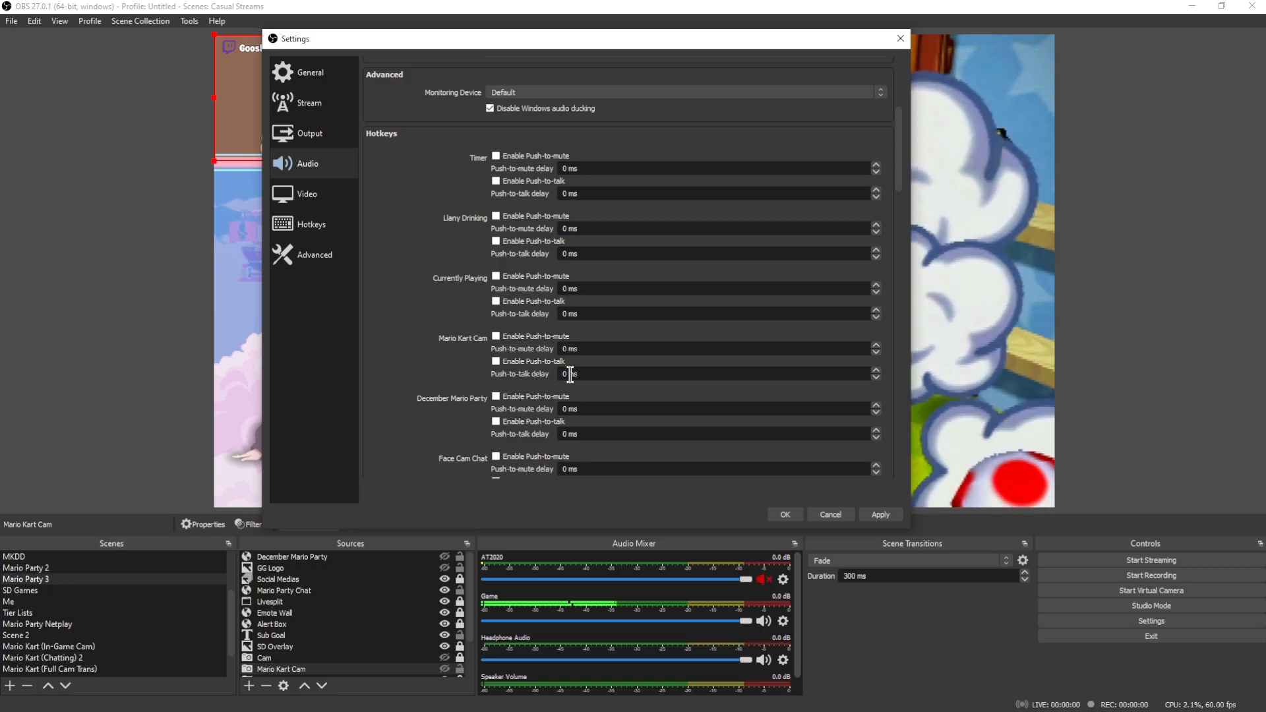
{"action": "scroll", "coordinate": [539, 325], "scroll_direction": "up", "scroll_amount": 5}
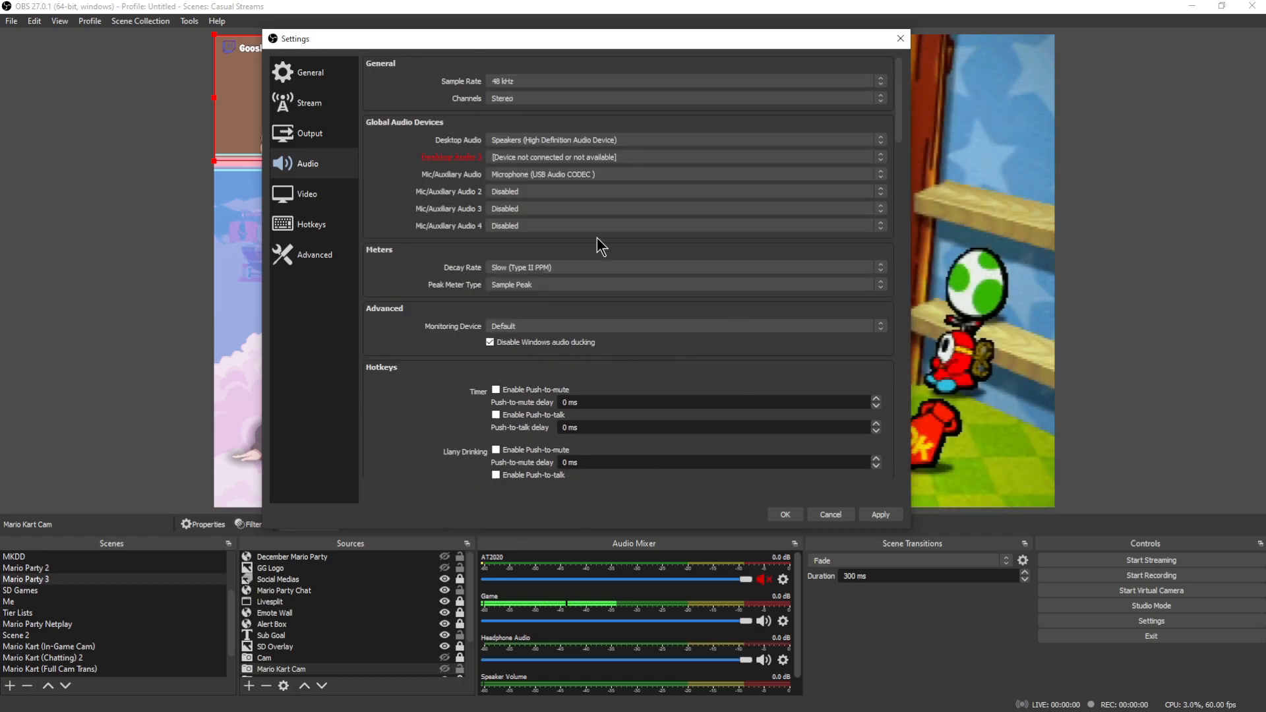
Show the Video settings and view the common FPS values and downscale filters, keeping 60 FPS and Lanczos (Sharpened scaling, 36 samples)
{"action": "left_click", "coordinate": [343, 197]}
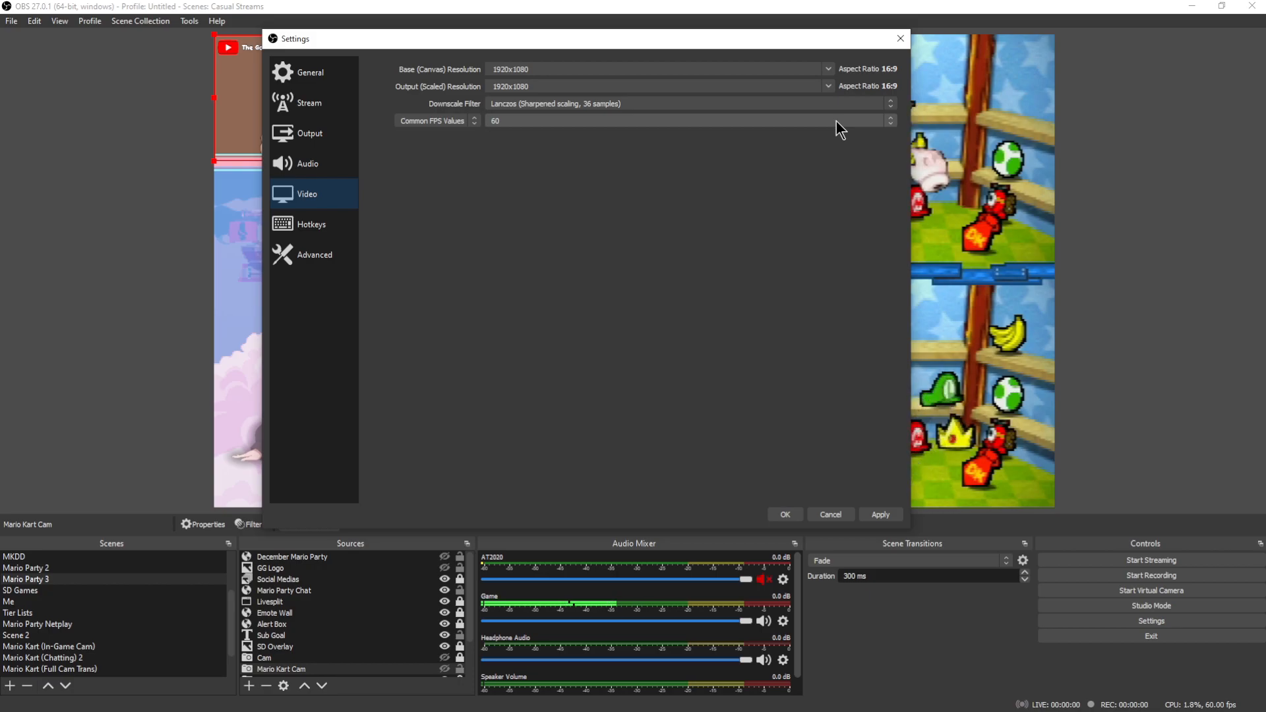
{"action": "left_click_drag", "start_coordinate": [780, 39], "coordinate": [739, 94]}
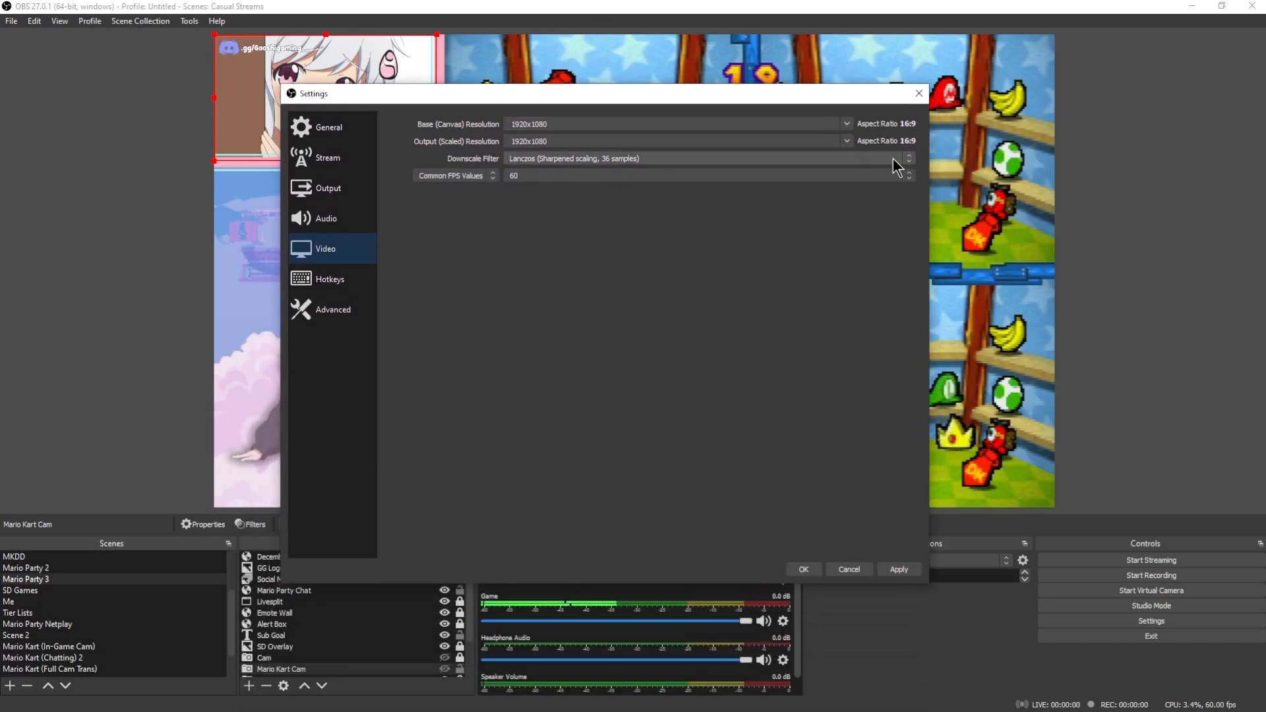
{"action": "left_click", "coordinate": [876, 172]}
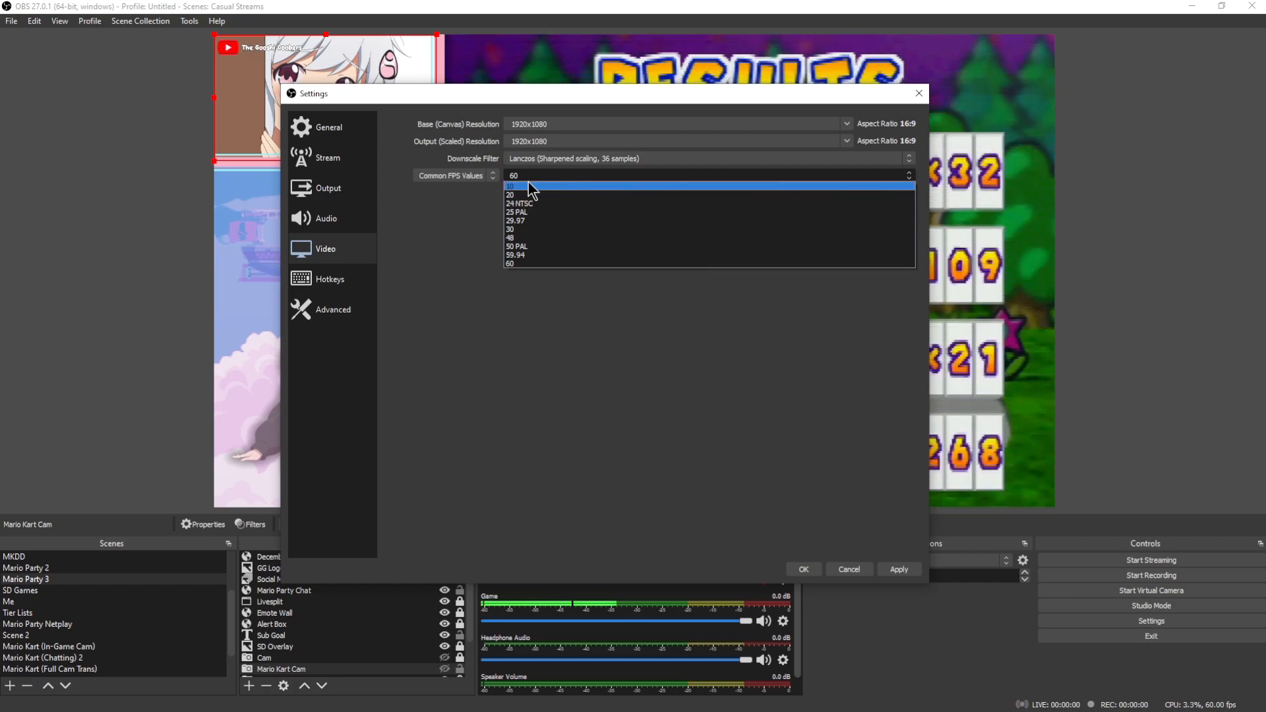
{"action": "left_click", "coordinate": [528, 176]}
{"action": "left_click", "coordinate": [529, 175]}
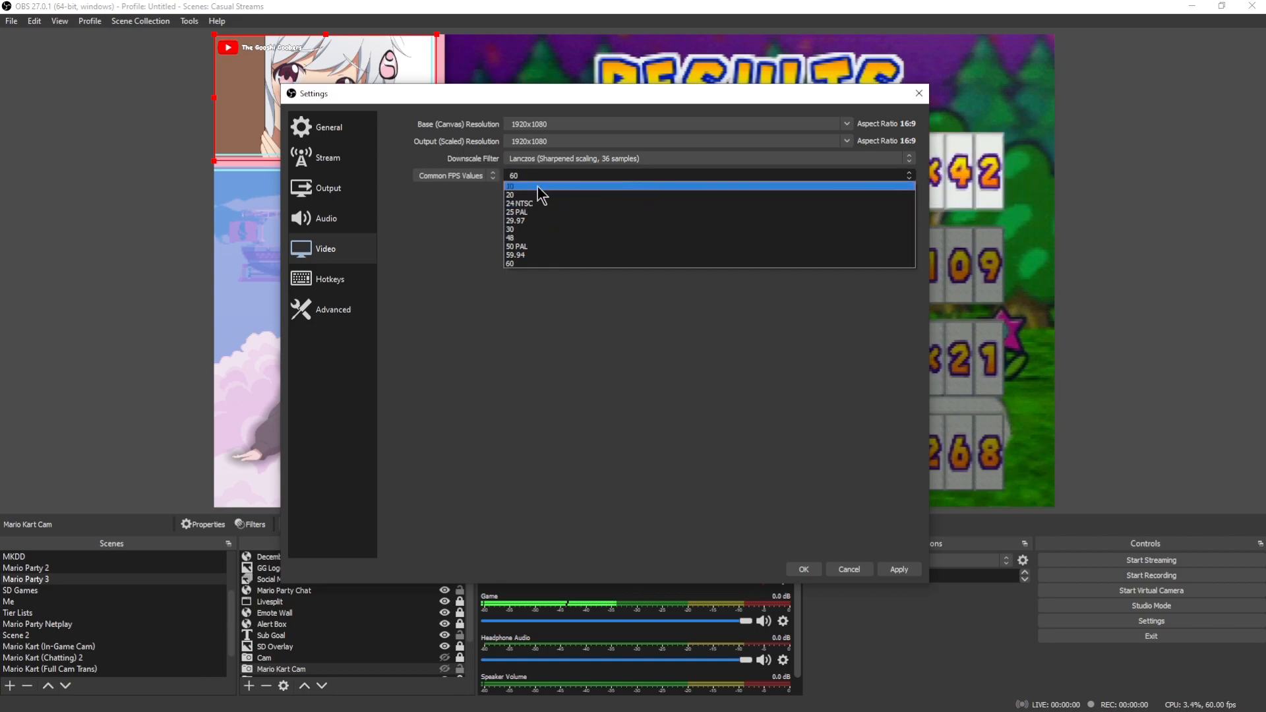
{"action": "left_click", "coordinate": [531, 175]}
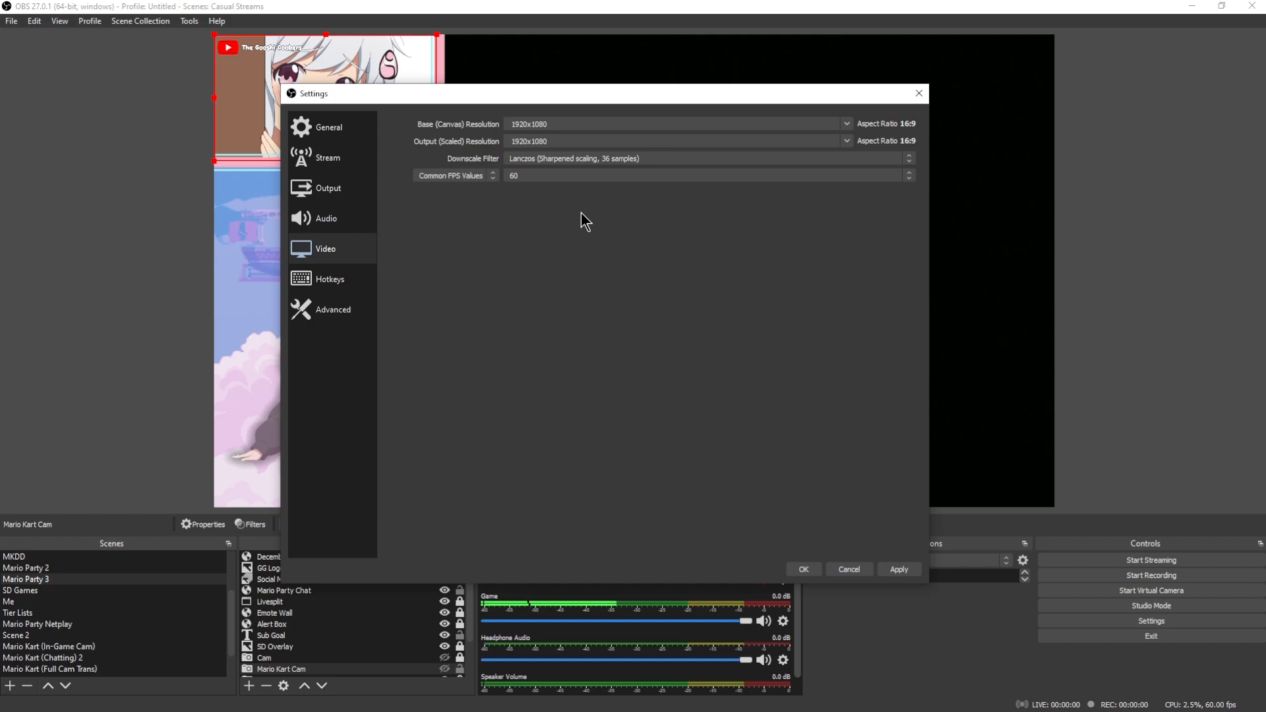
{"action": "left_click", "coordinate": [895, 160]}
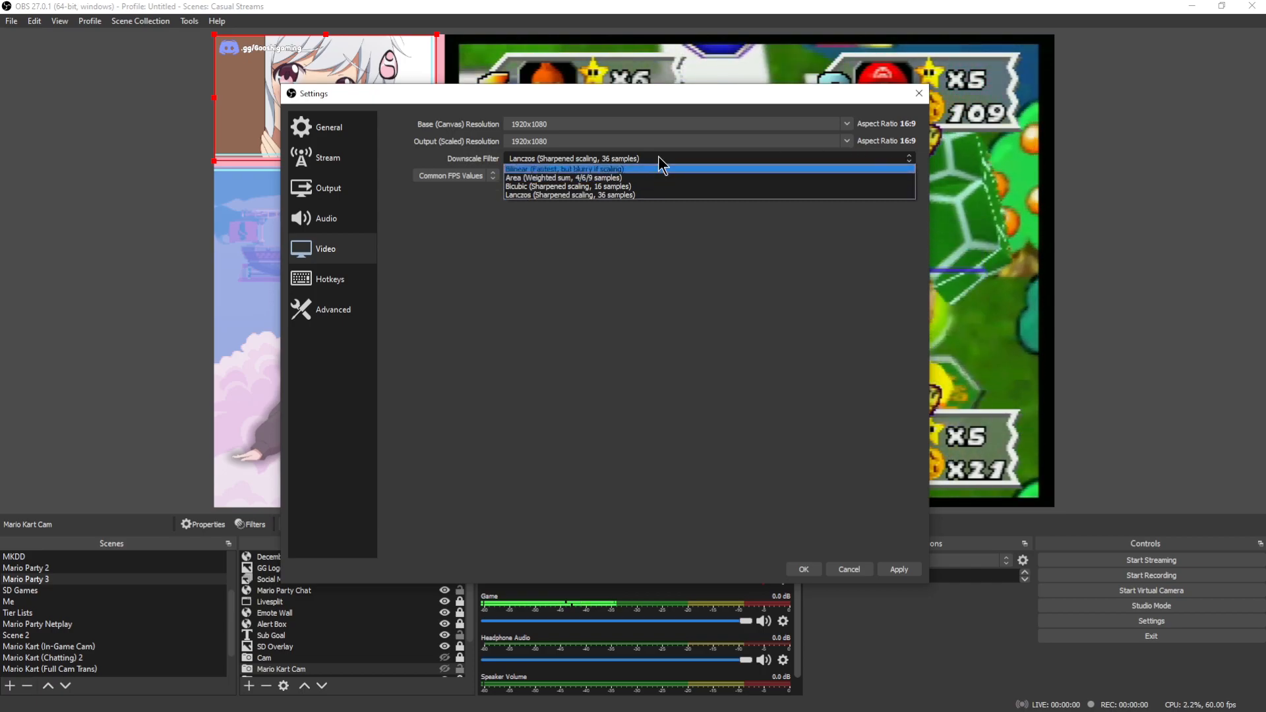
{"action": "left_click", "coordinate": [560, 195]}
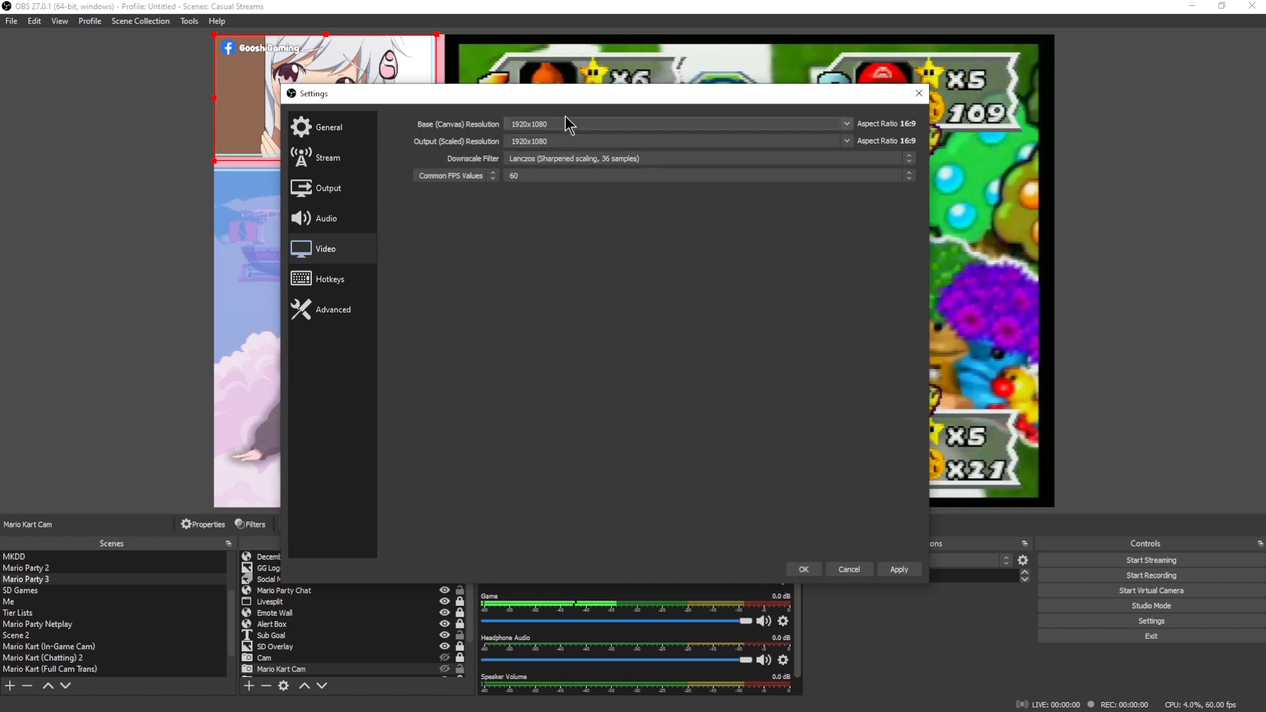
Try 1280x720 as the output (scaled) resolution and restore it to 1920x1080
{"action": "left_click_drag", "start_coordinate": [561, 95], "coordinate": [588, 106]}
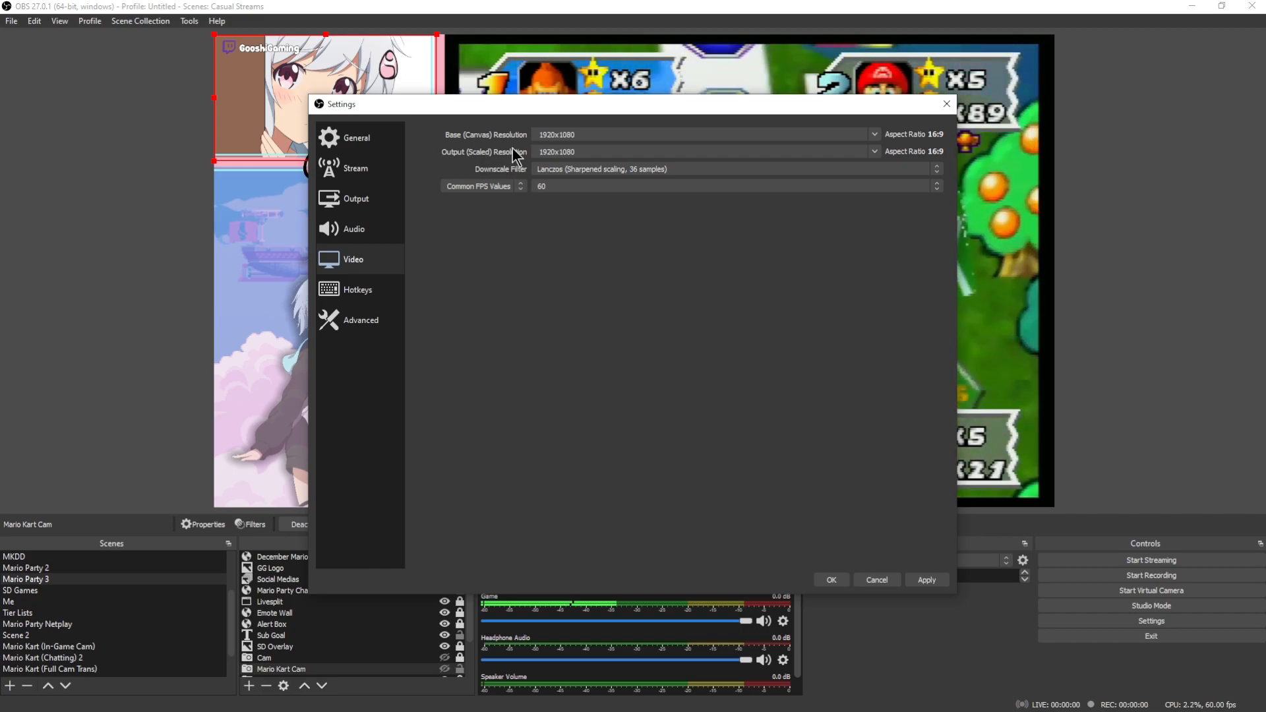
{"action": "left_click", "coordinate": [874, 151]}
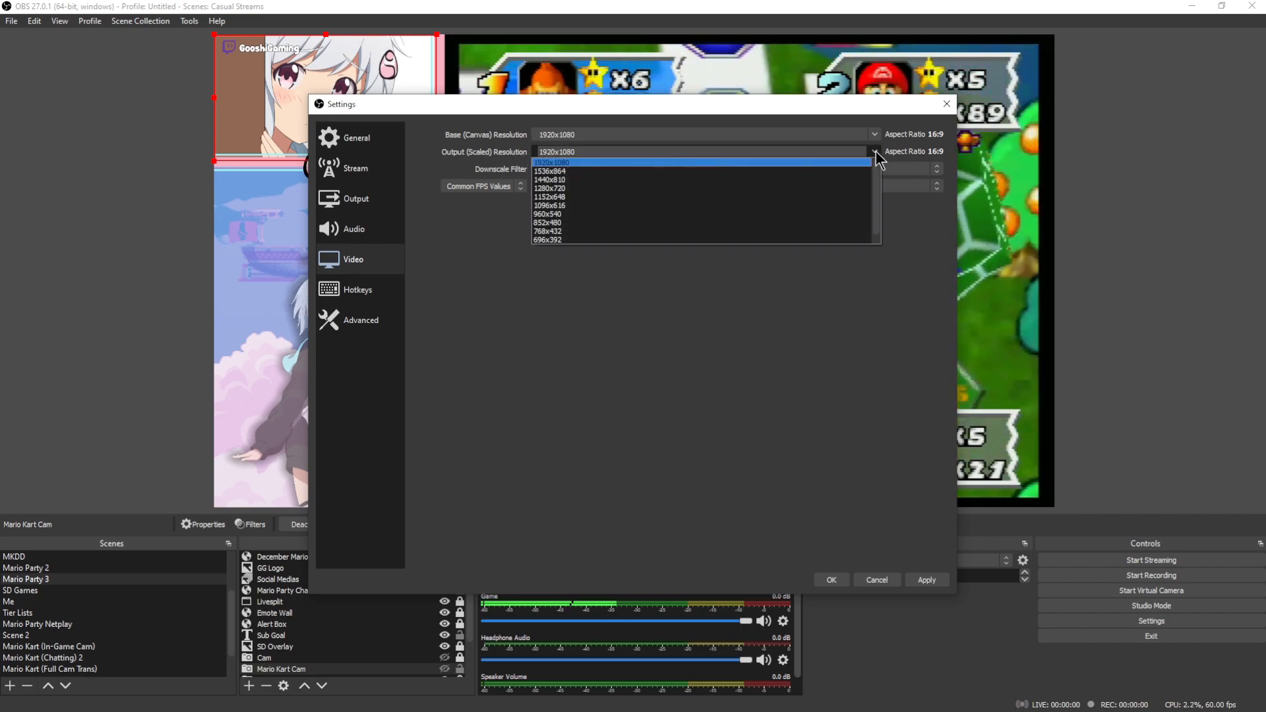
{"action": "left_click", "coordinate": [791, 188]}
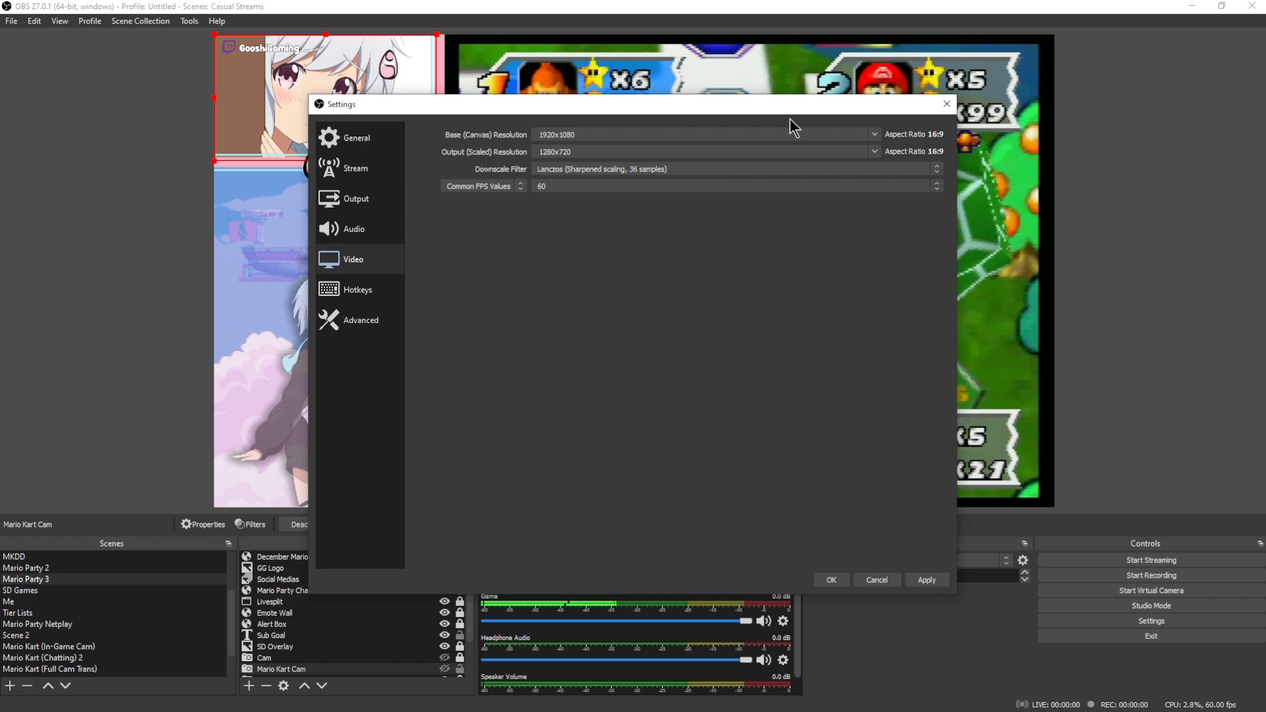
{"action": "left_click_drag", "start_coordinate": [778, 111], "coordinate": [814, 174]}
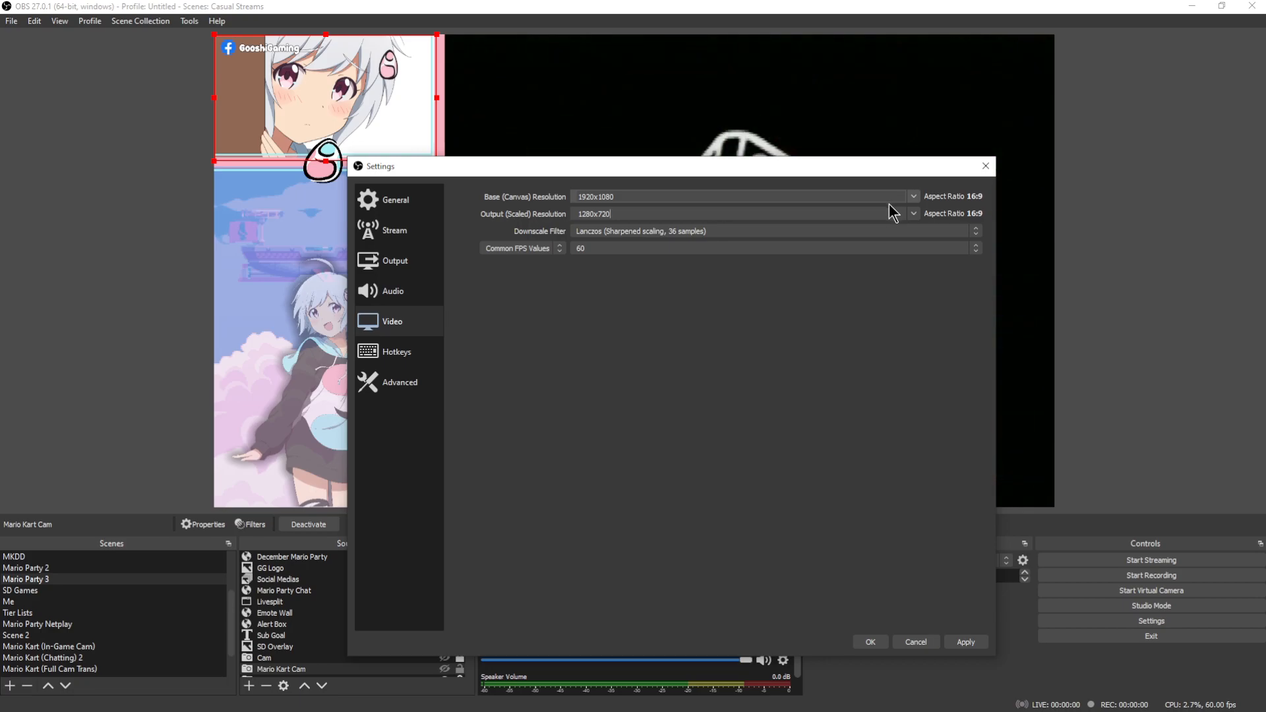
{"action": "left_click", "coordinate": [913, 213]}
{"action": "left_click", "coordinate": [709, 232]}
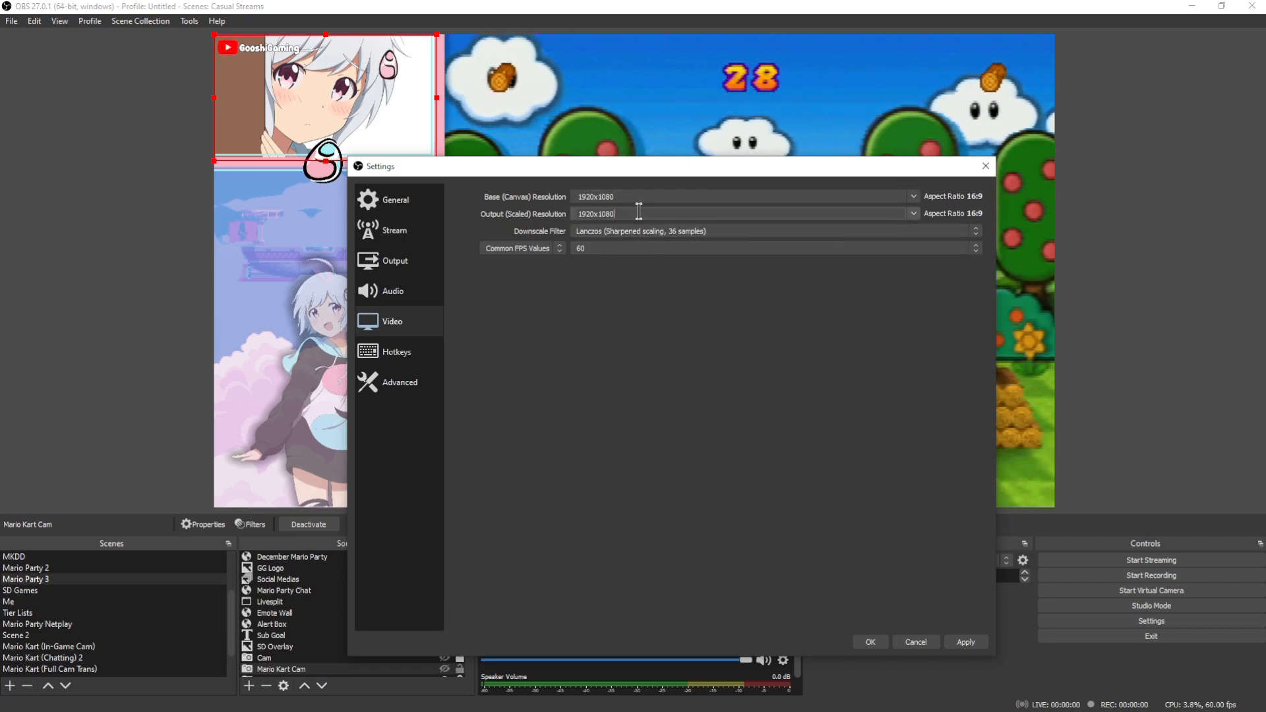
Return to the advanced streaming options in the Output settings to review the rescale and bitrate values
{"action": "left_click", "coordinate": [395, 261]}
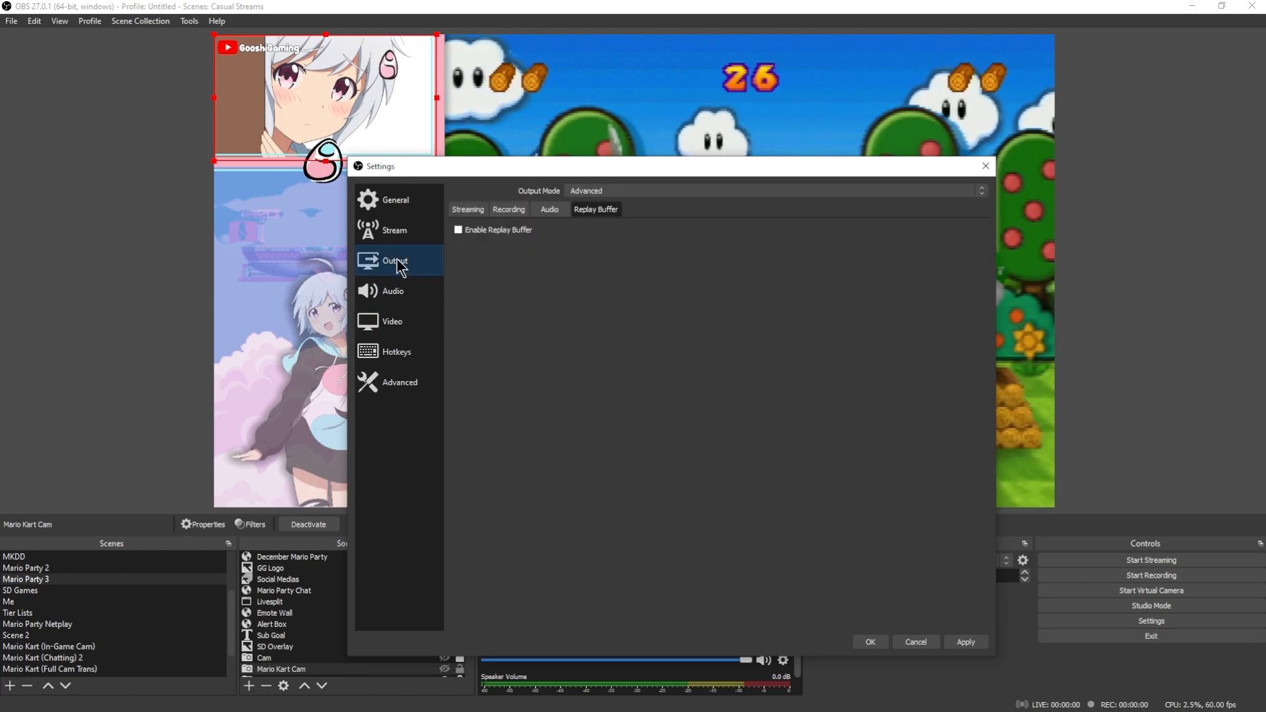
{"action": "left_click", "coordinate": [470, 209]}
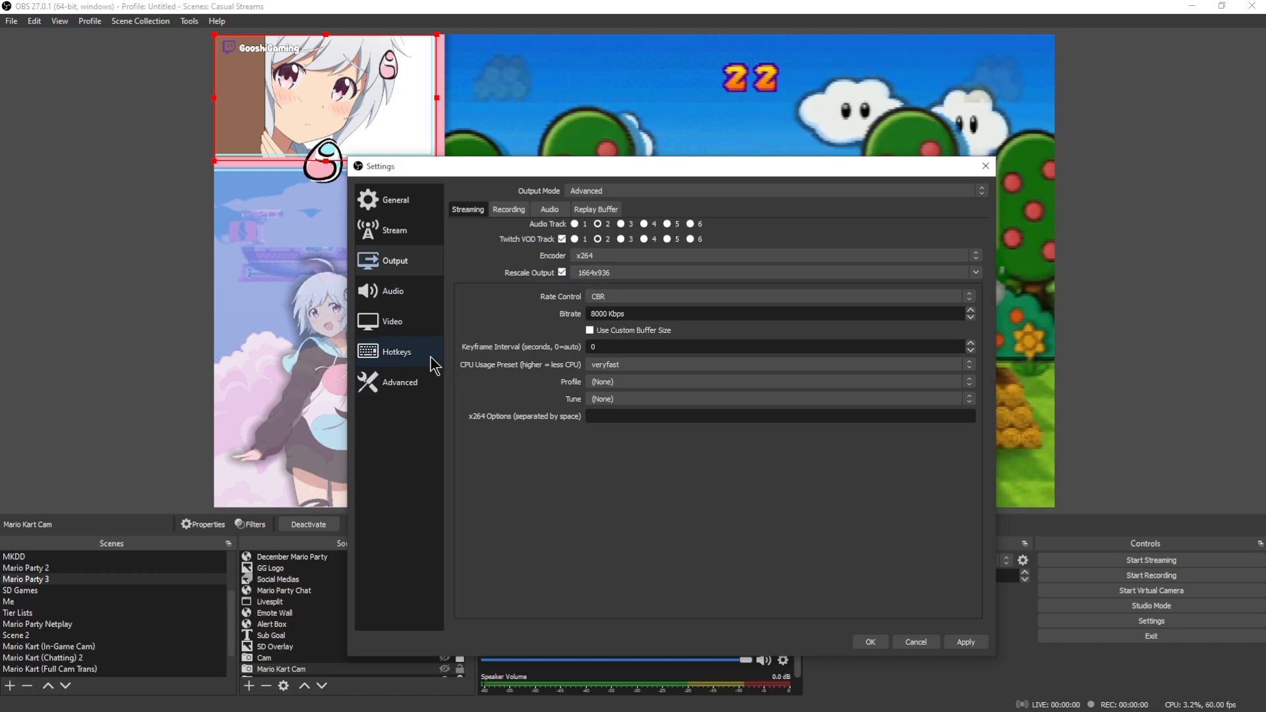
In the Hotkeys settings, assign Num 8 to Start Replay Buffer and Num 9 to Stop Replay Buffer
{"action": "left_click", "coordinate": [394, 322]}
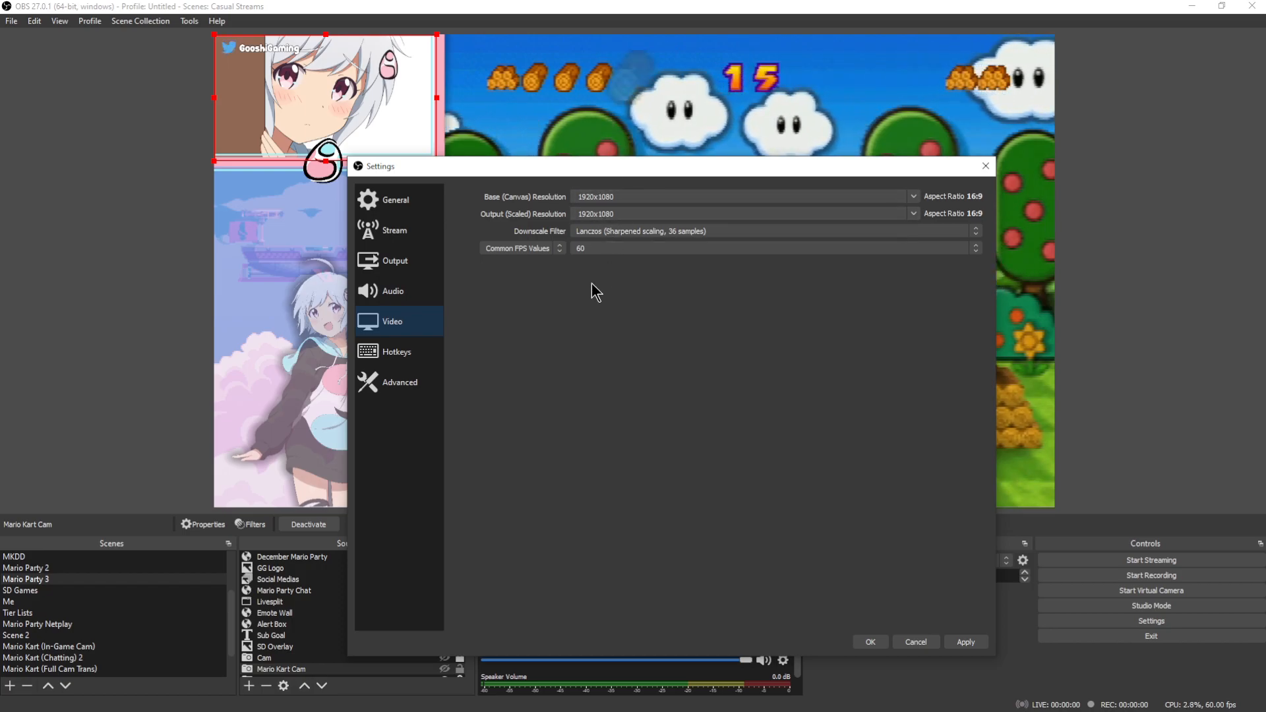
{"action": "left_click", "coordinate": [399, 351]}
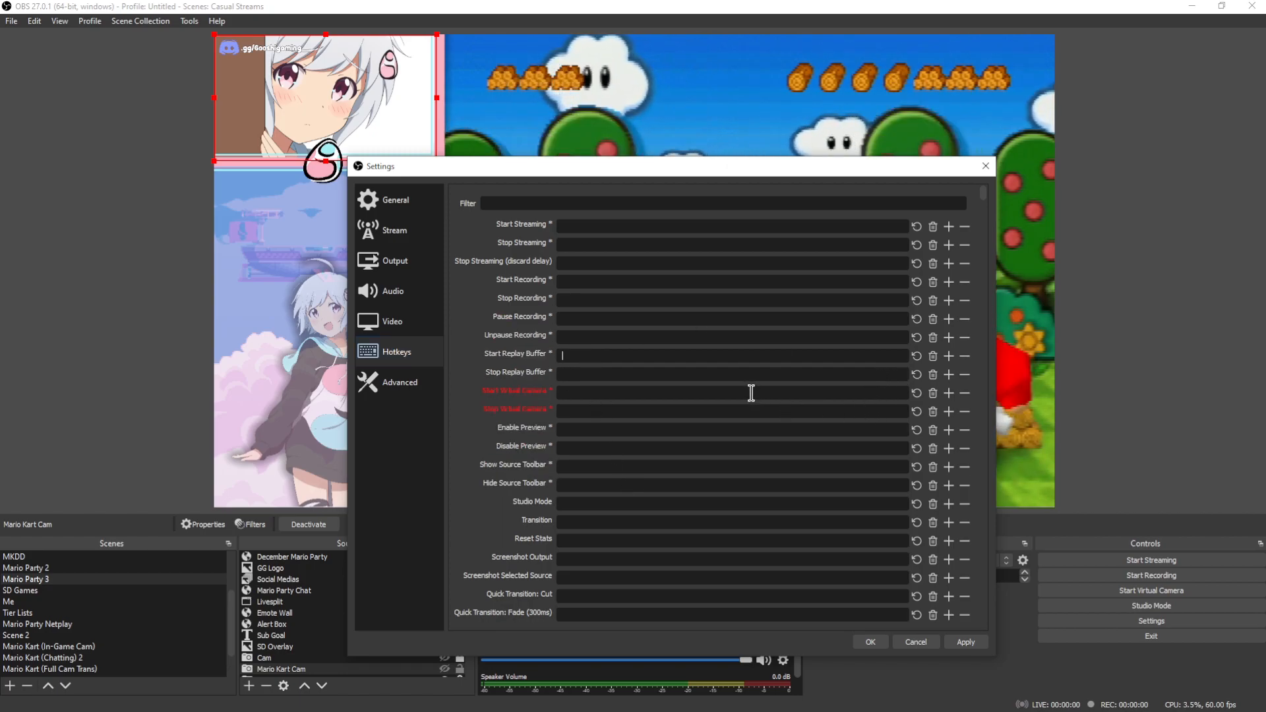
{"action": "left_click", "coordinate": [613, 356]}
{"action": "key", "text": "KP_8"}
{"action": "left_click", "coordinate": [590, 374]}
{"action": "key", "text": "KP_9"}
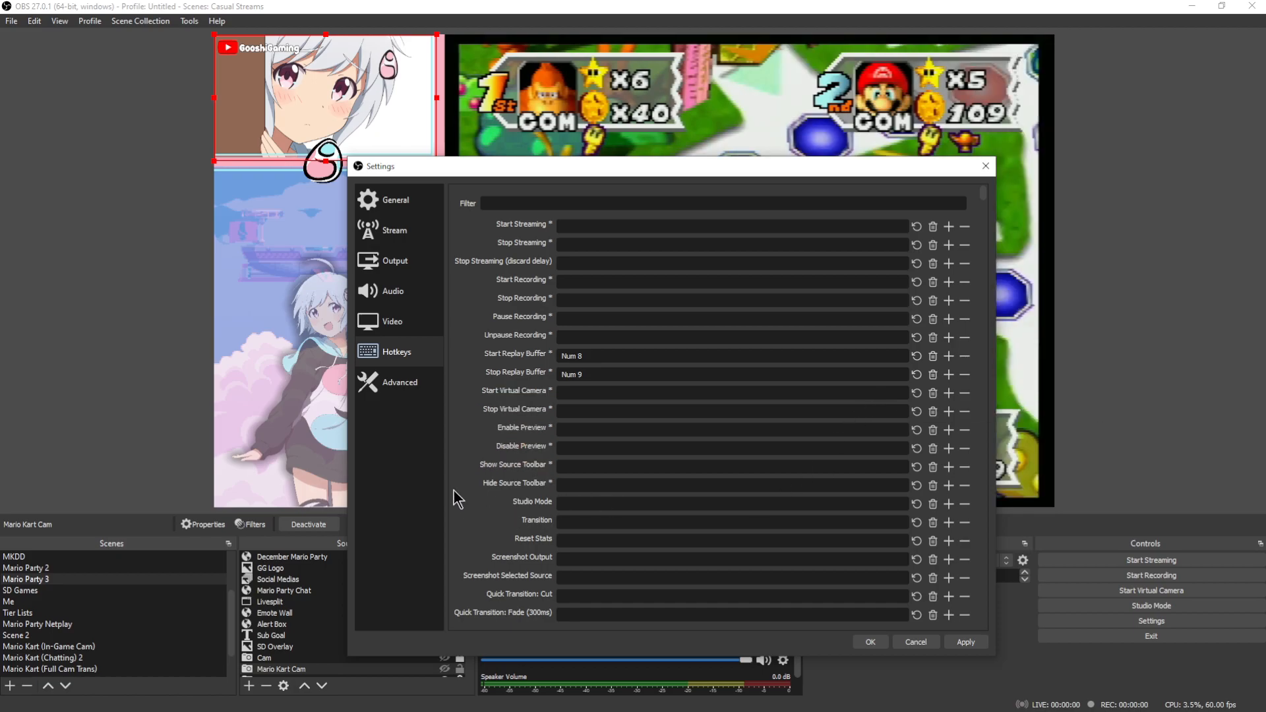
Assign S as the Studio Mode hotkey, save the settings, and use it to toggle Studio Mode on and off
{"action": "scroll", "coordinate": [460, 333], "scroll_direction": "down", "scroll_amount": 1}
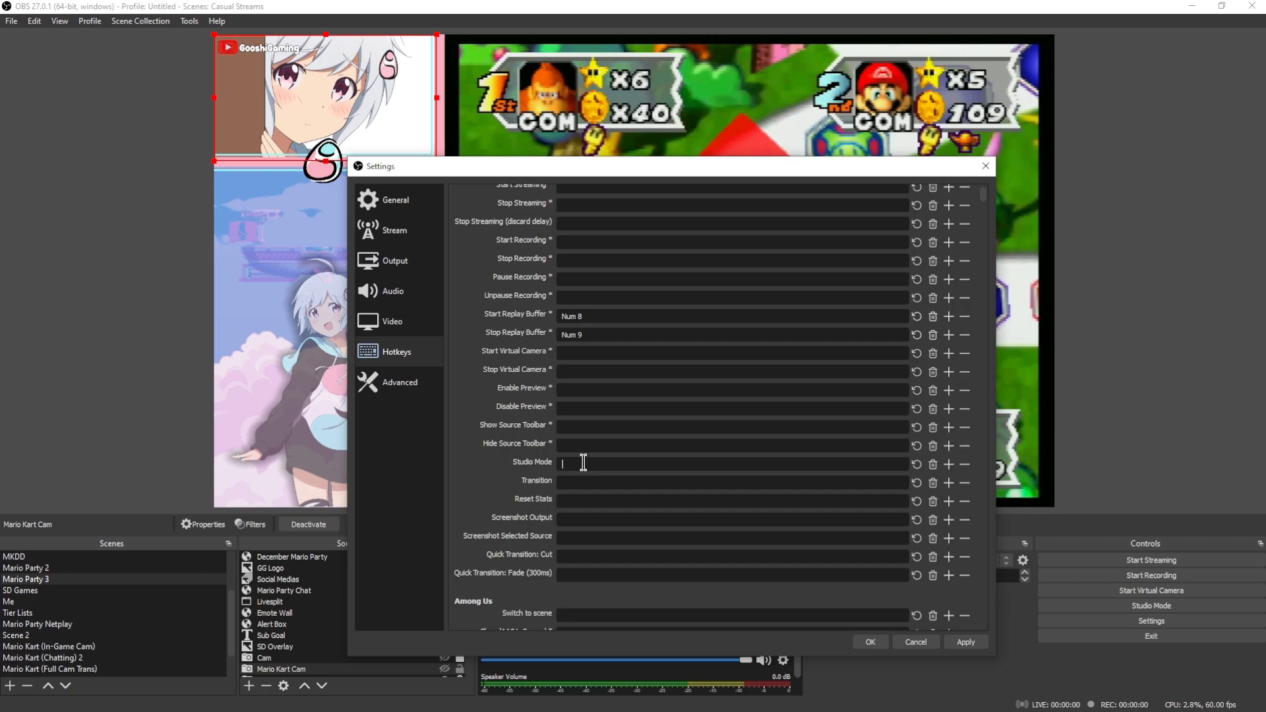
{"action": "key", "text": "s"}
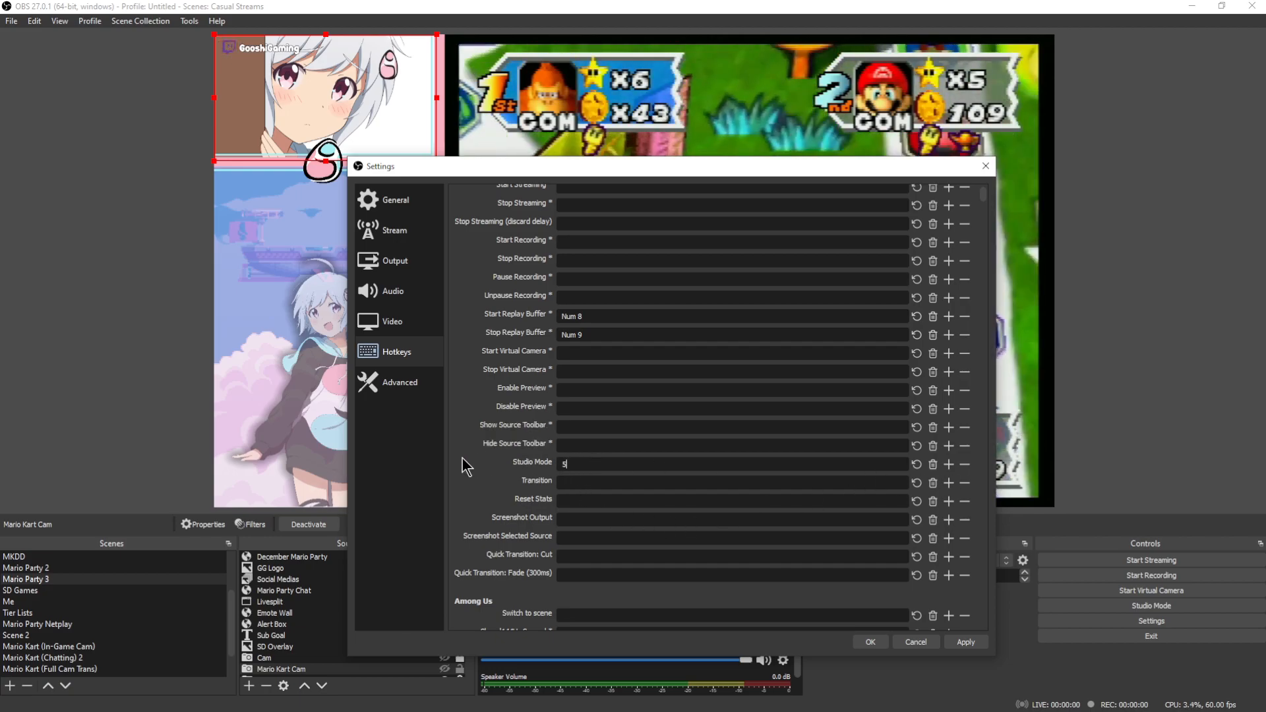
{"action": "left_click", "coordinate": [873, 641]}
{"action": "key", "text": "5"}
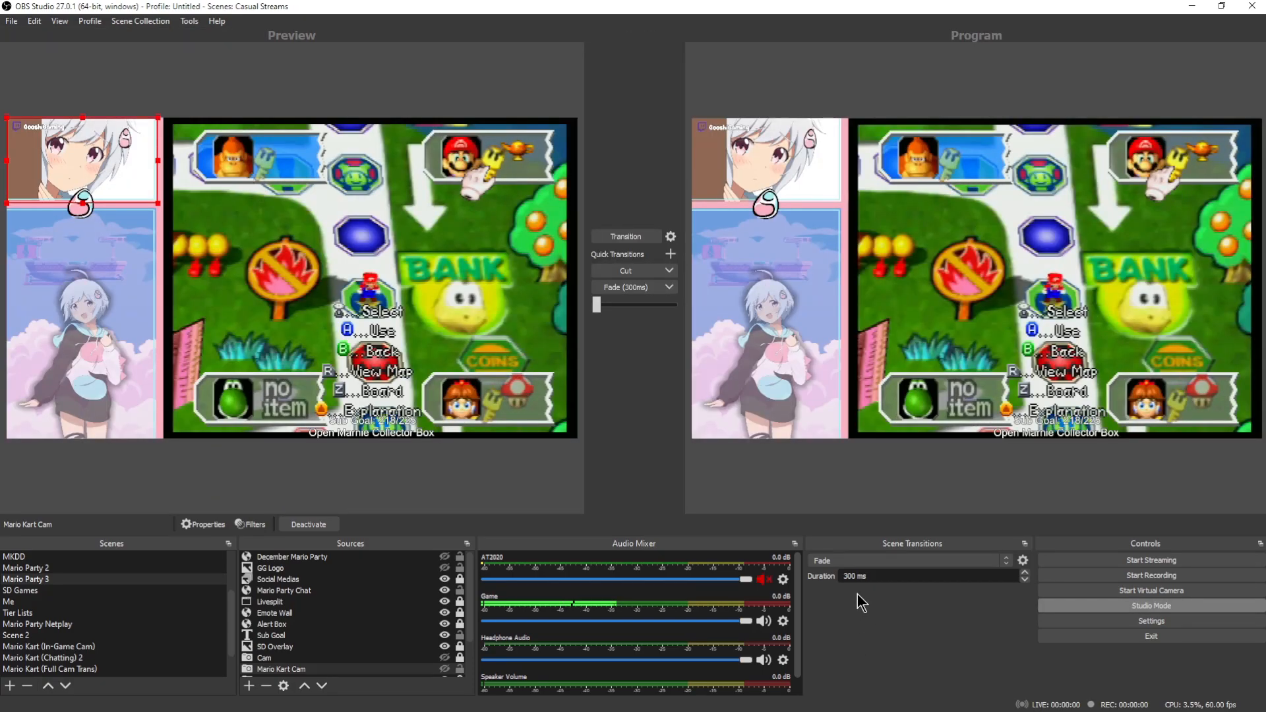
{"action": "key", "text": "s"}
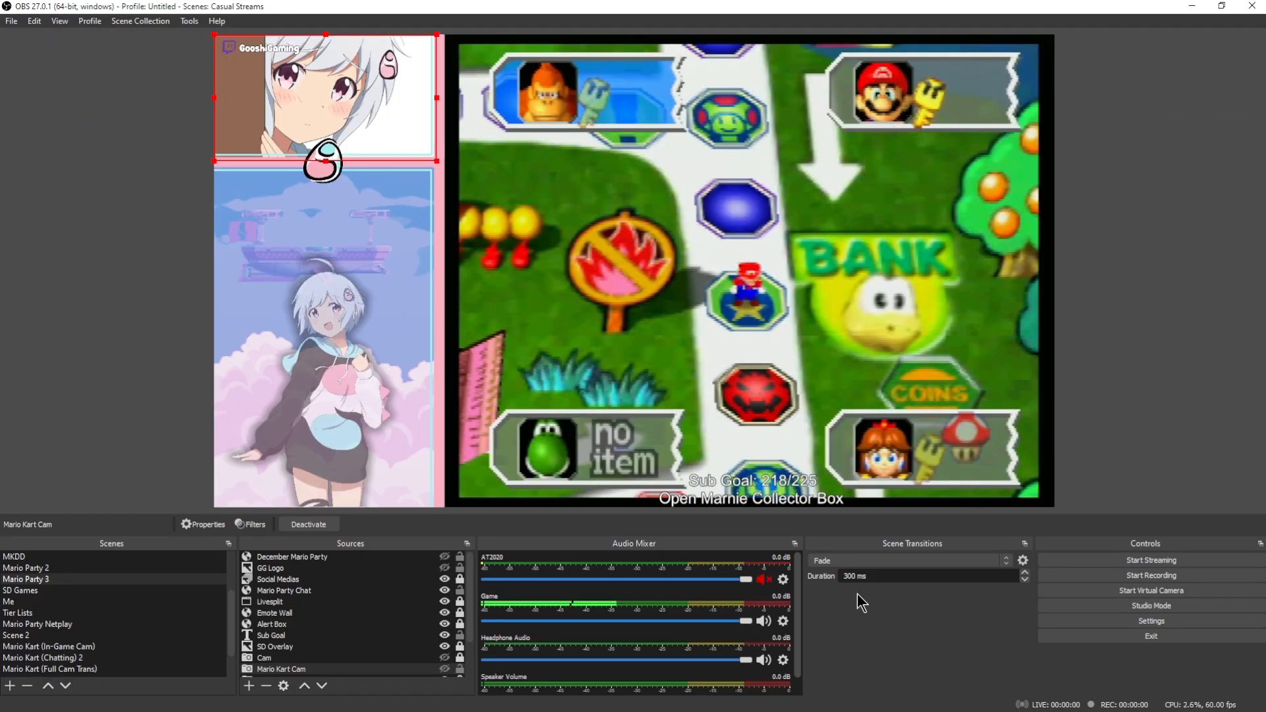
Reopen the Hotkeys settings and clear the Start Replay Buffer, Stop Replay Buffer and Studio Mode hotkeys
{"action": "left_click", "coordinate": [1164, 619]}
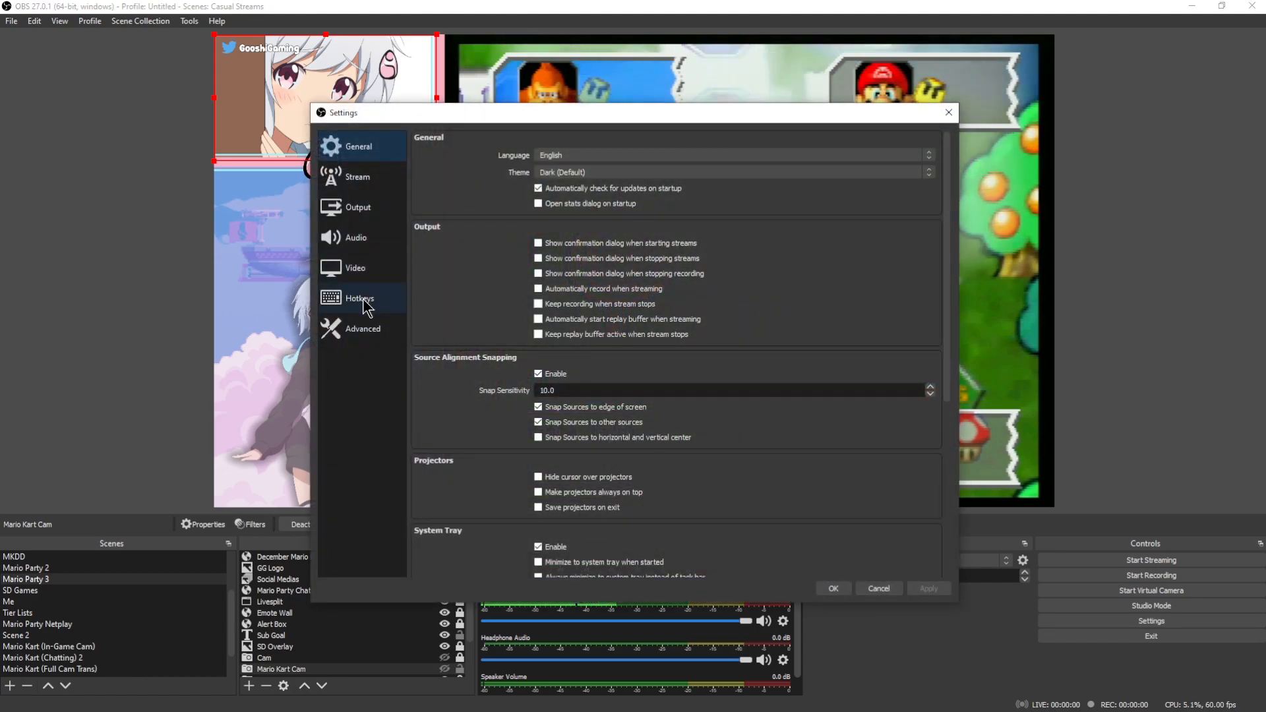
{"action": "left_click", "coordinate": [367, 306]}
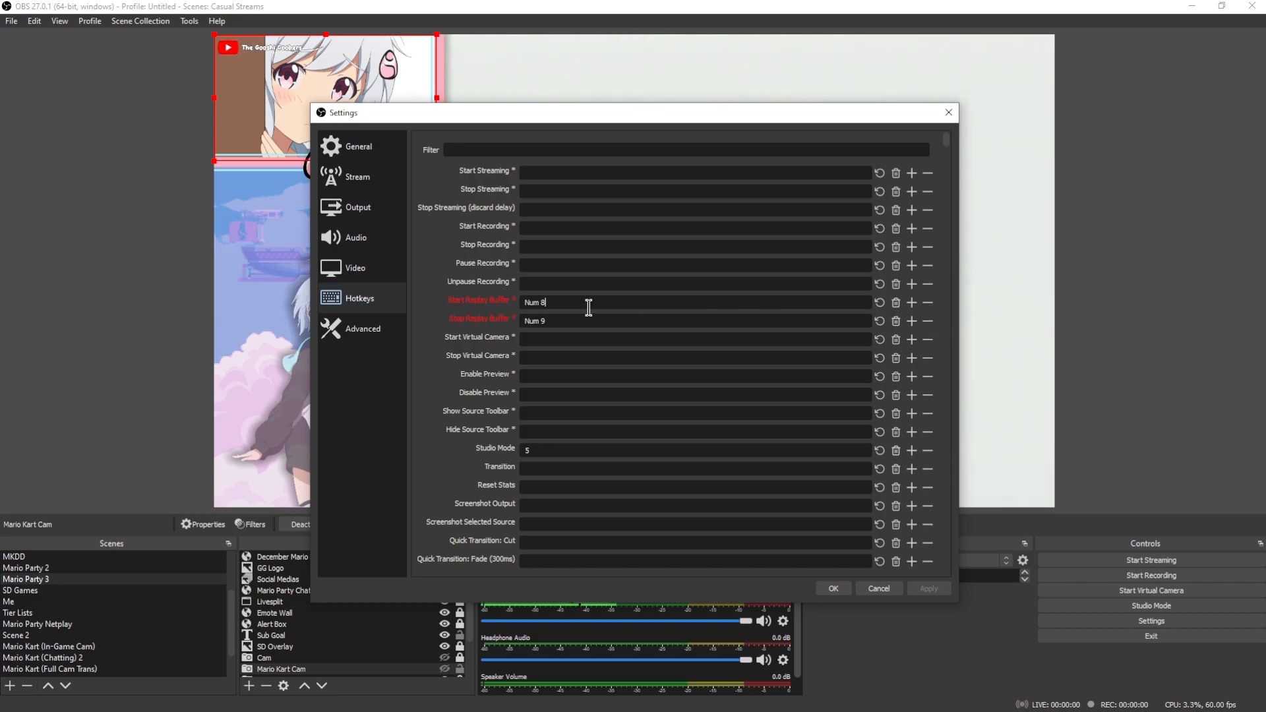
{"action": "left_click", "coordinate": [896, 321]}
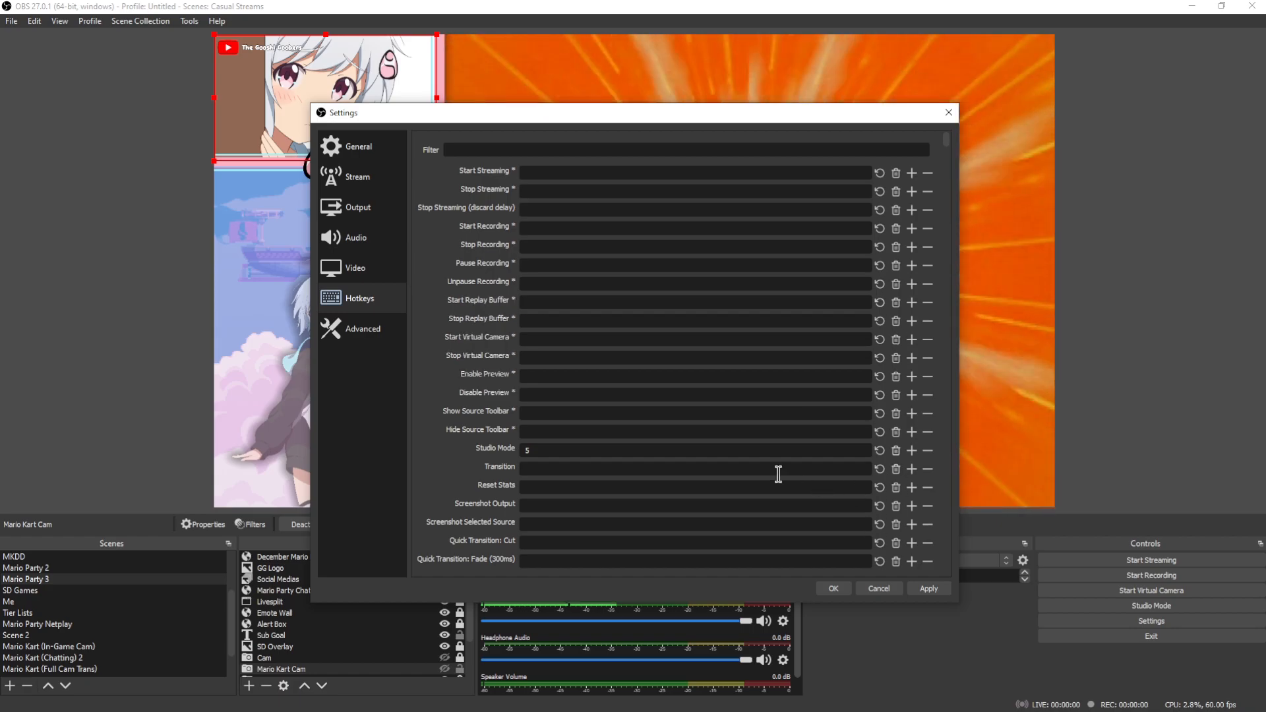
{"action": "left_click", "coordinate": [619, 451]}
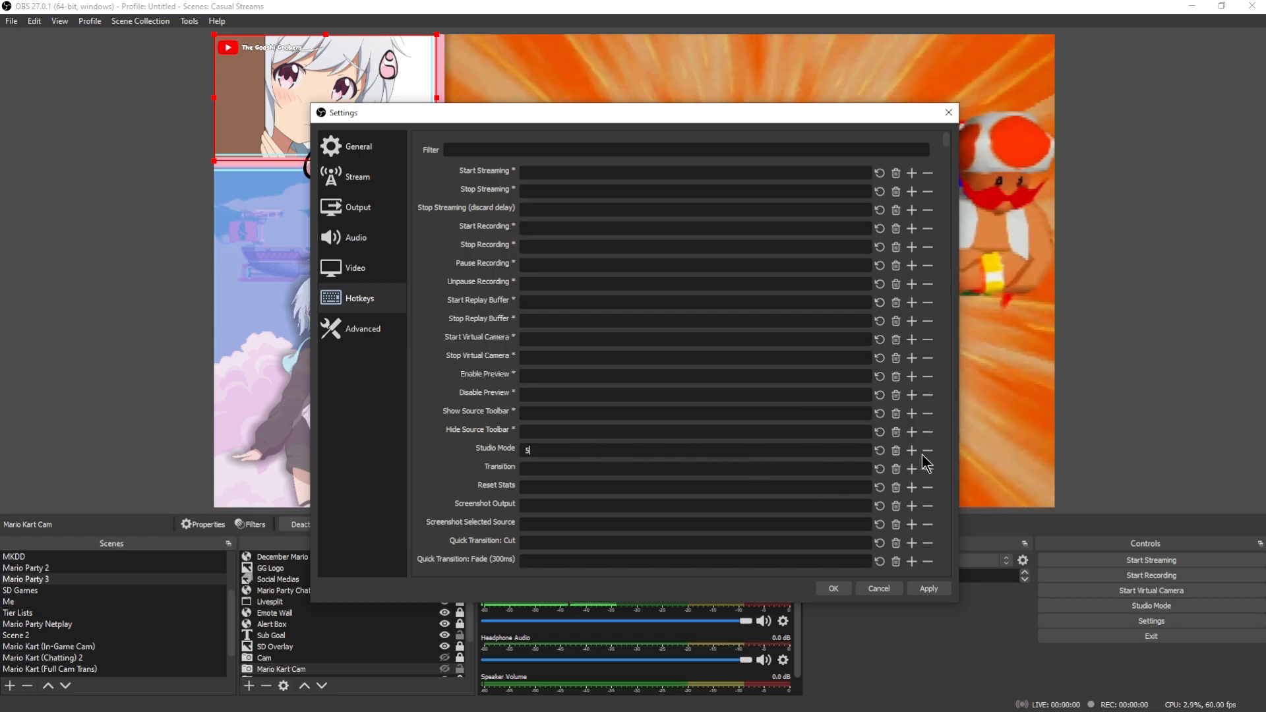
Examine the Advanced settings for recording, stream delay, automatic reconnect and network, including the explanation of TCP pacing
{"action": "left_click", "coordinate": [343, 330]}
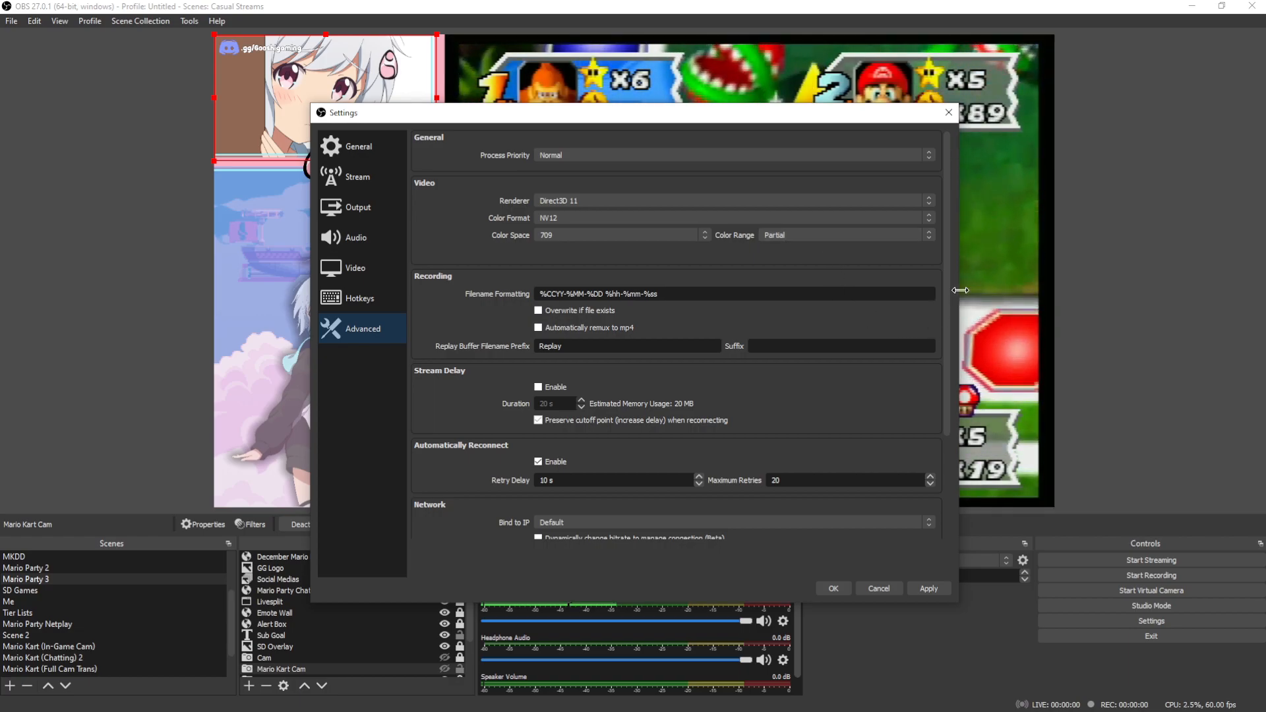
{"action": "left_click_drag", "start_coordinate": [947, 224], "coordinate": [945, 279]}
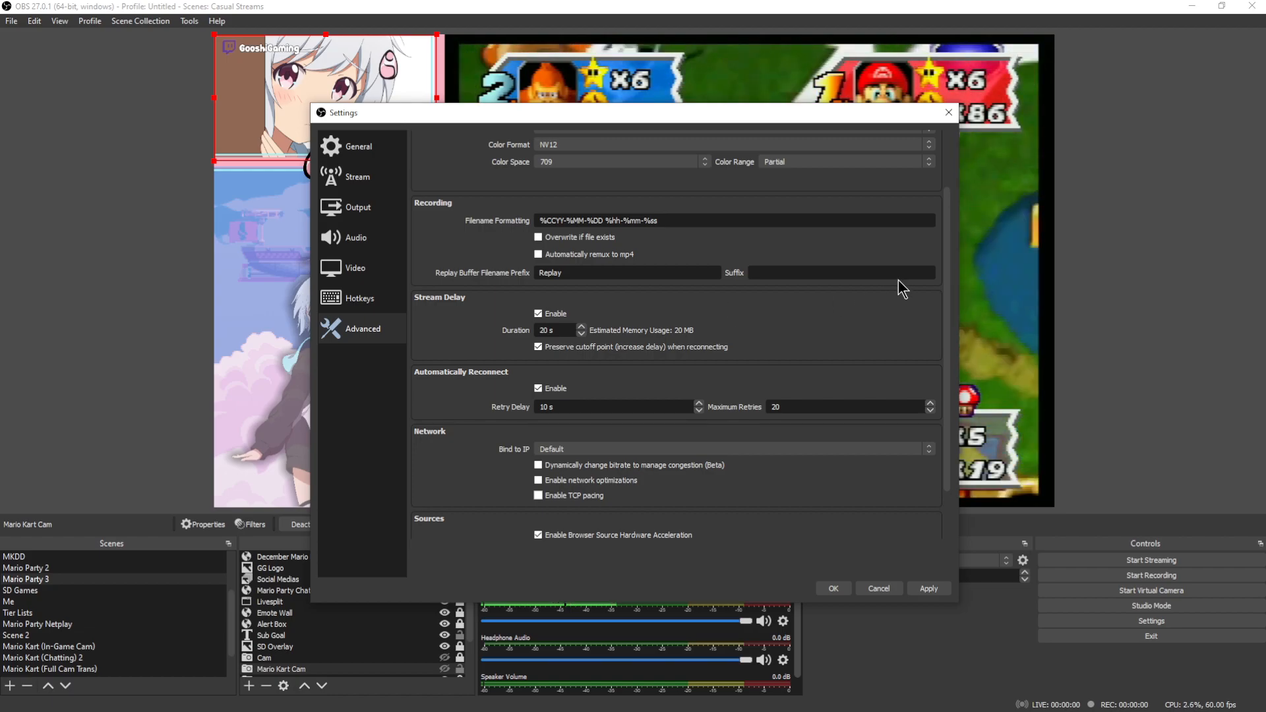
{"action": "scroll", "coordinate": [948, 298], "scroll_direction": "down", "scroll_amount": 1}
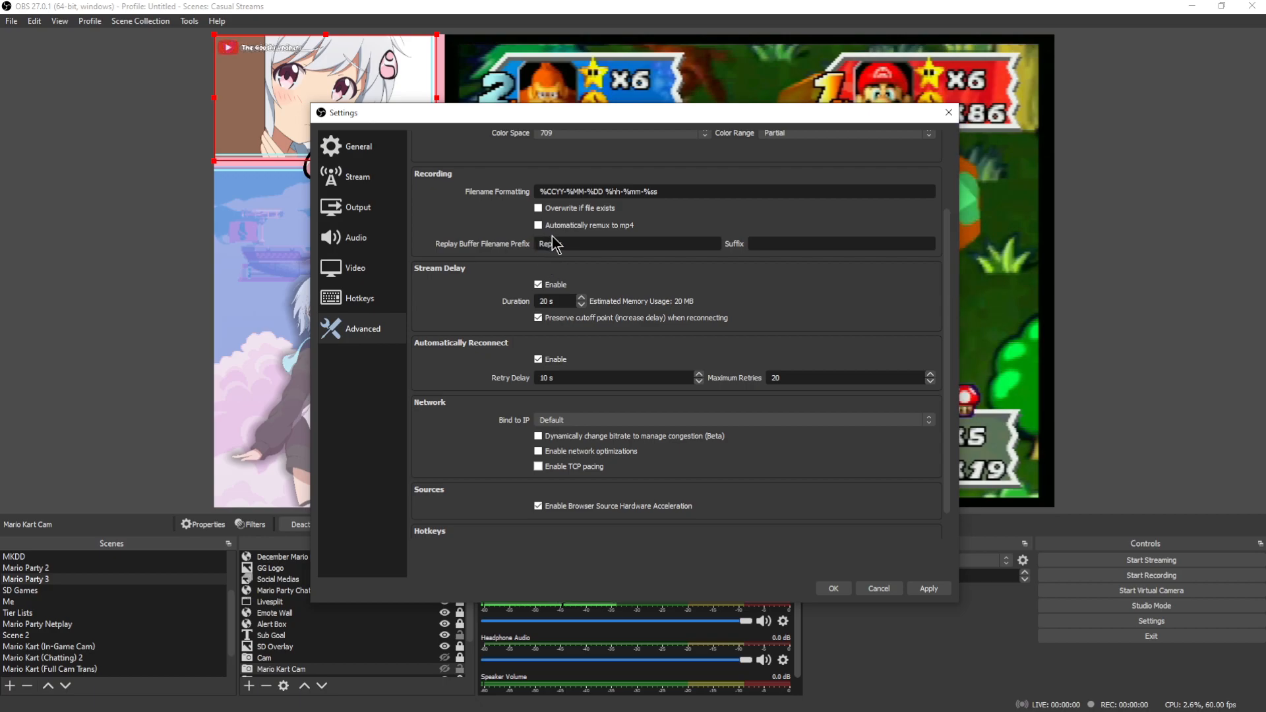
{"action": "scroll", "coordinate": [684, 331], "scroll_direction": "down", "scroll_amount": 1}
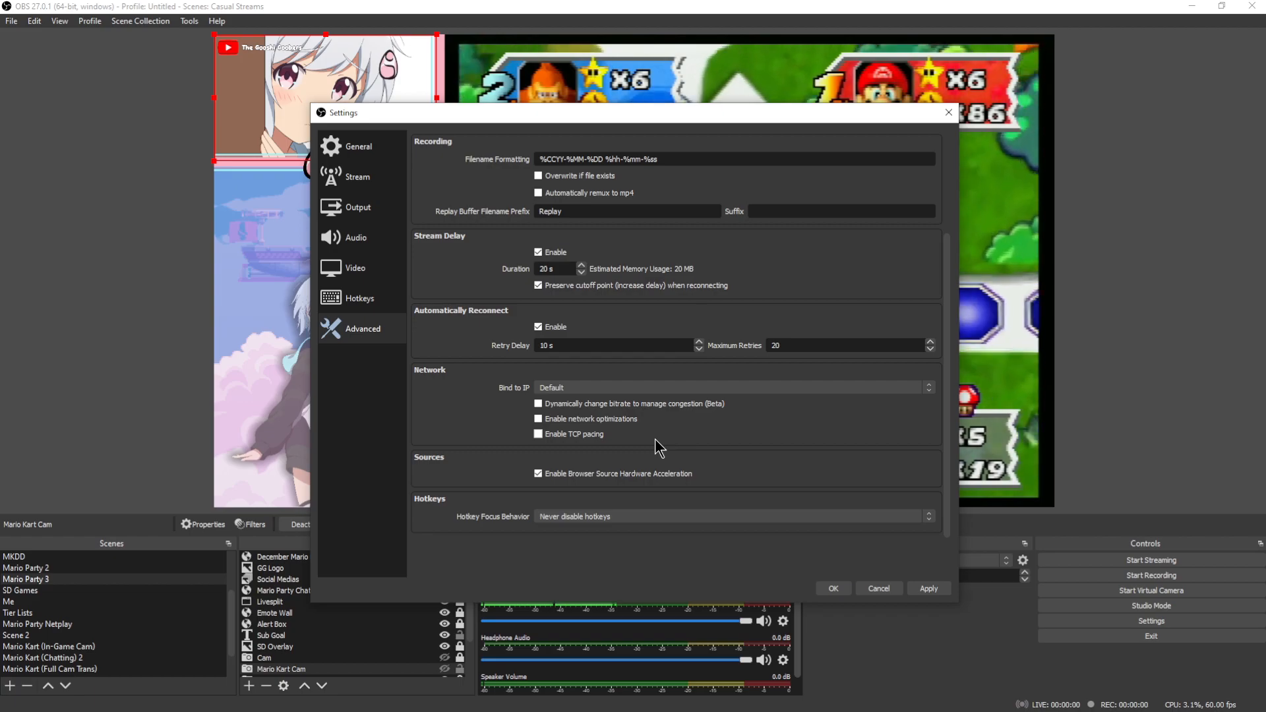
{"action": "mouse_move", "coordinate": [655, 438]}
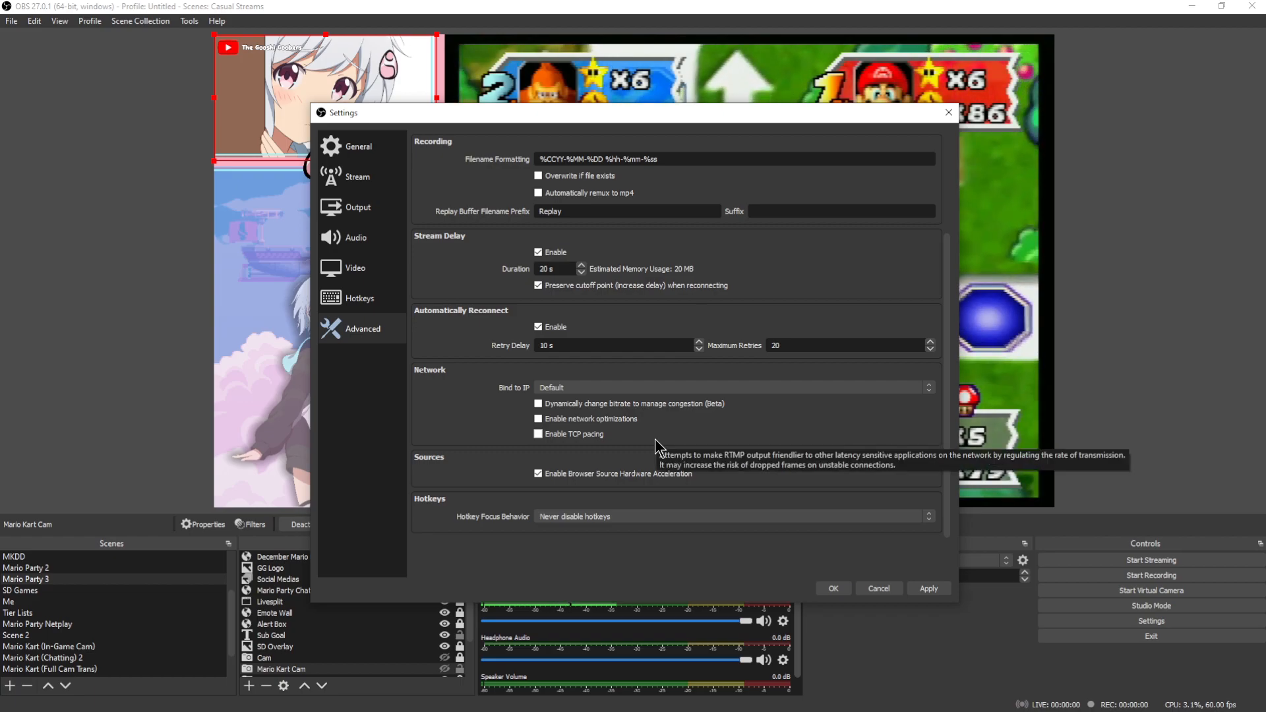
Return to the Hotkeys settings, discard the pending settings changes, and switch to the Blank scene
{"action": "left_click", "coordinate": [355, 295]}
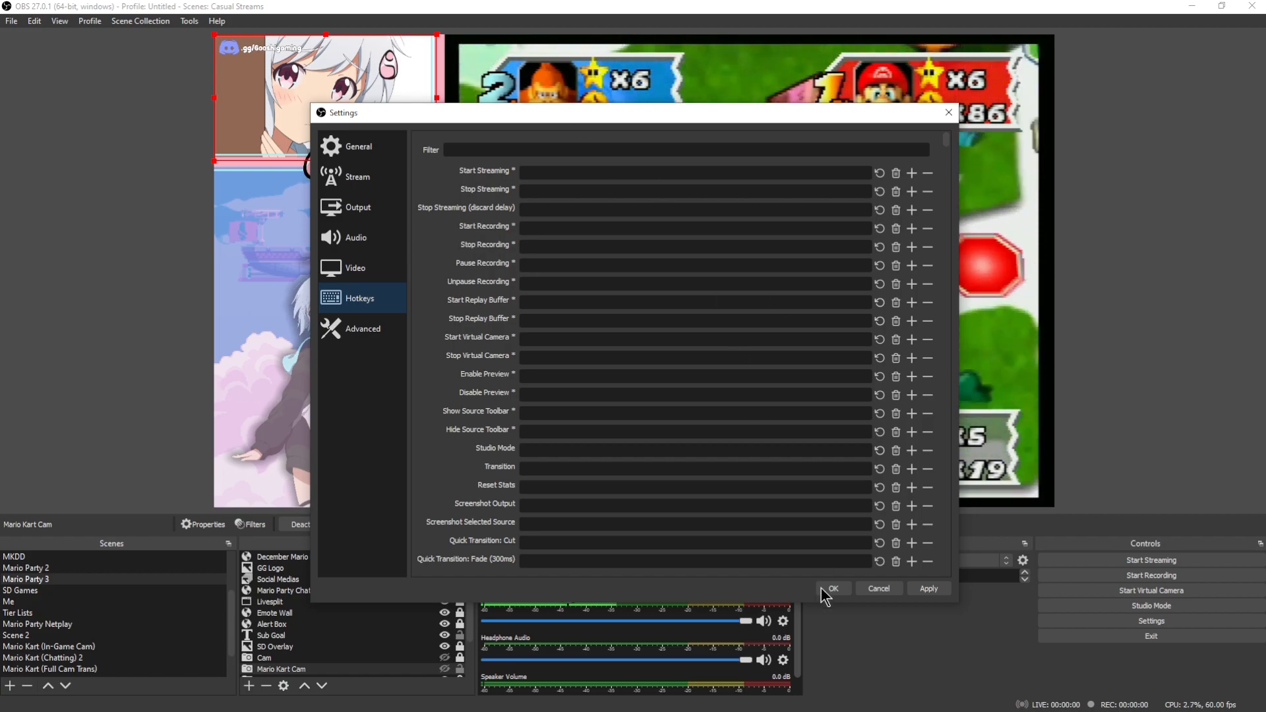
{"action": "left_click", "coordinate": [880, 589]}
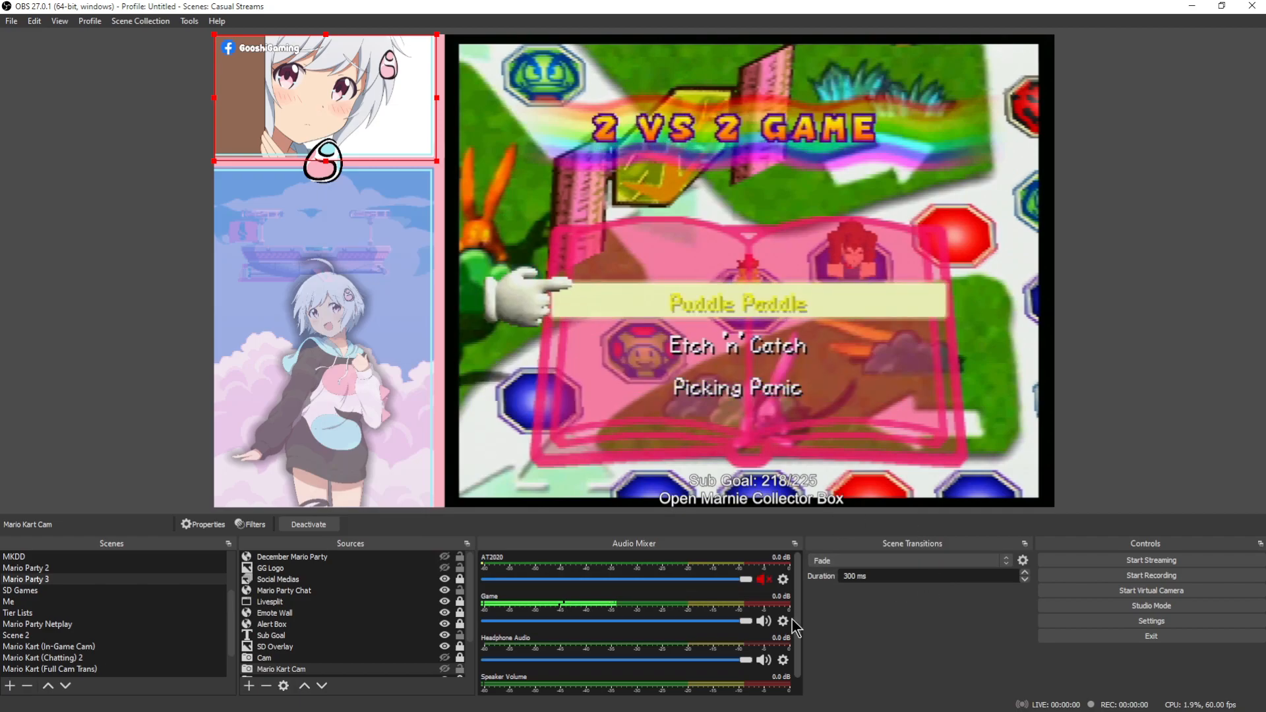
{"action": "scroll", "coordinate": [66, 659], "scroll_direction": "down", "scroll_amount": 1}
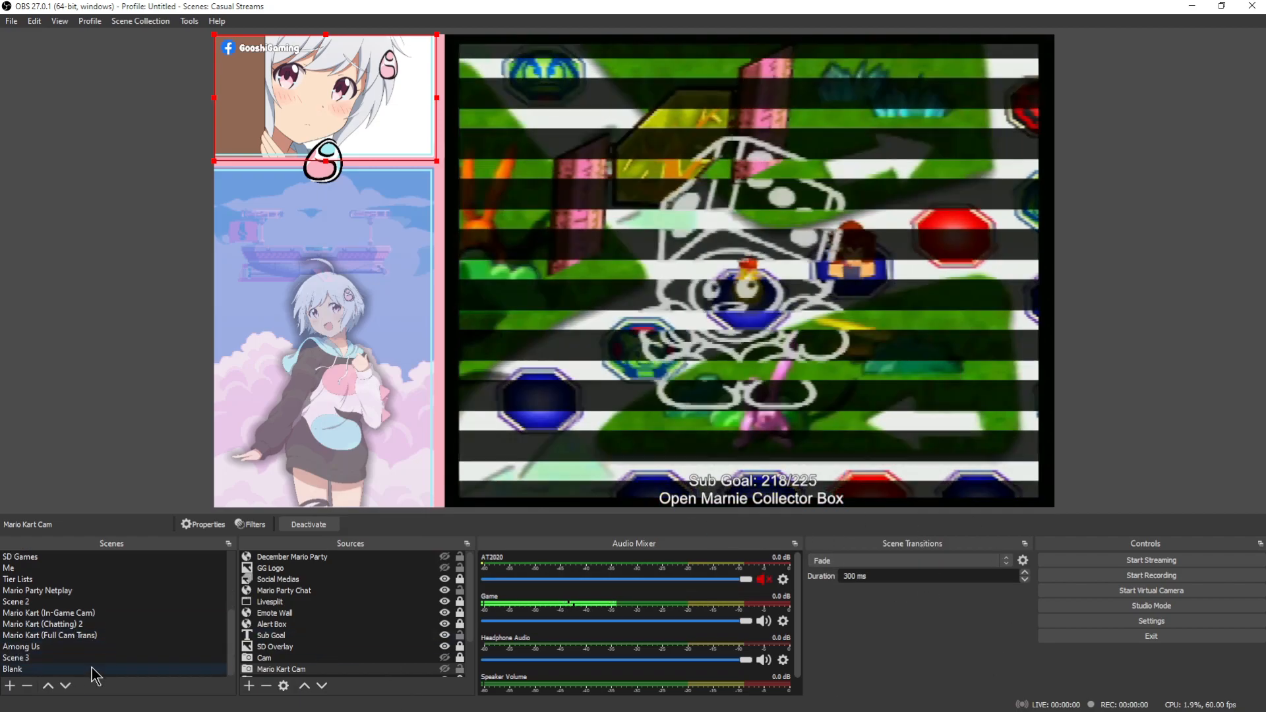
{"action": "left_click", "coordinate": [81, 667]}
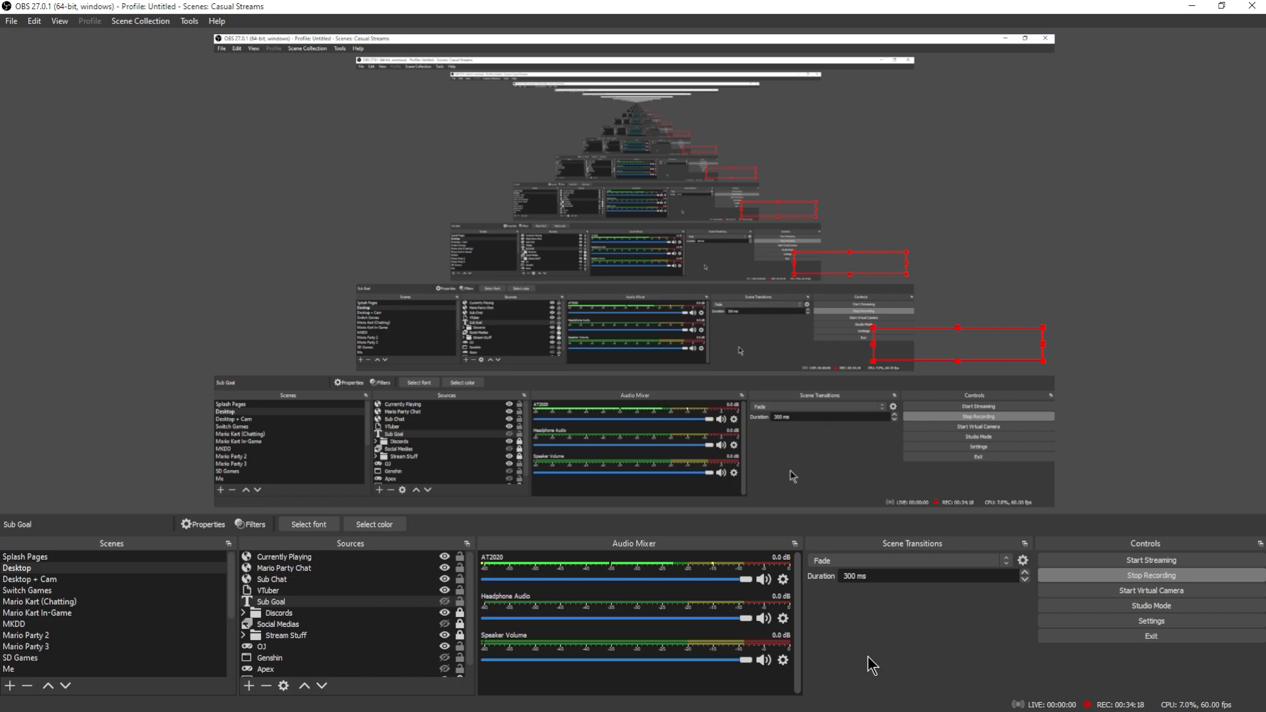
Show the AT2020 microphone's filters and examine the Compressor values and its available sidechain/ducking sources, keeping None
{"action": "left_click", "coordinate": [783, 580]}
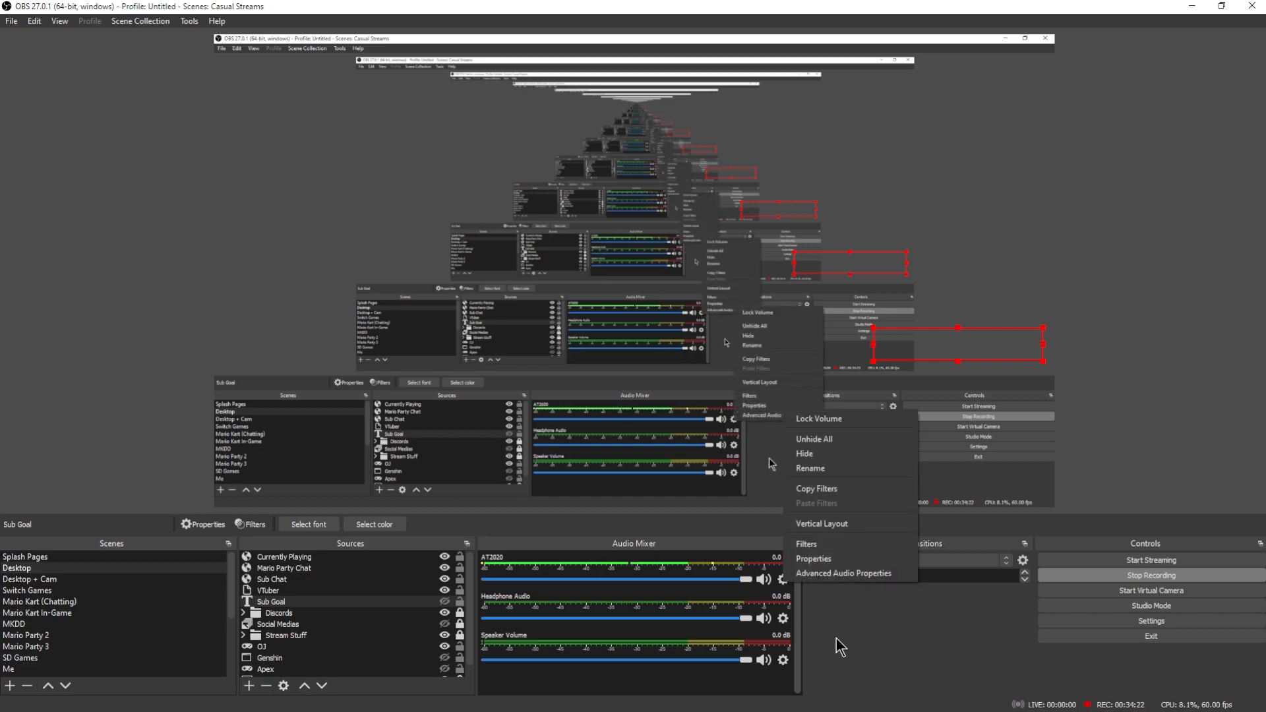
{"action": "left_click", "coordinate": [807, 544]}
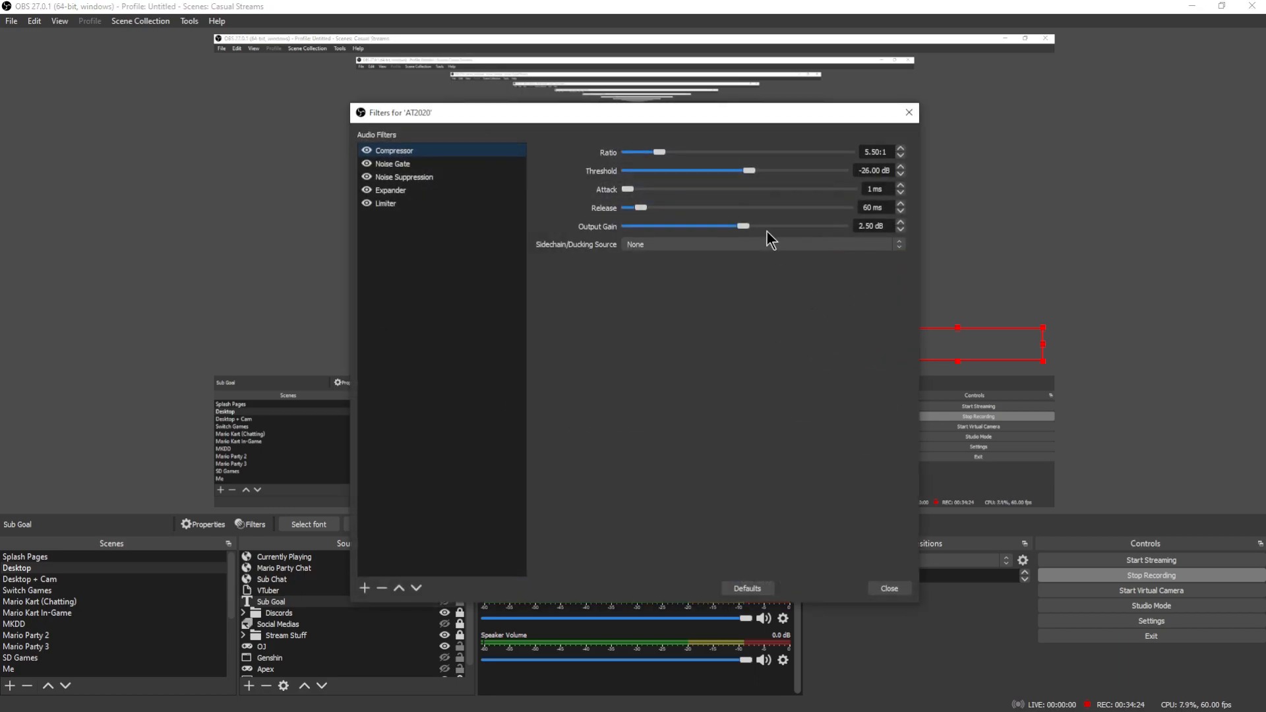
{"action": "left_click_drag", "start_coordinate": [617, 119], "coordinate": [589, 47]}
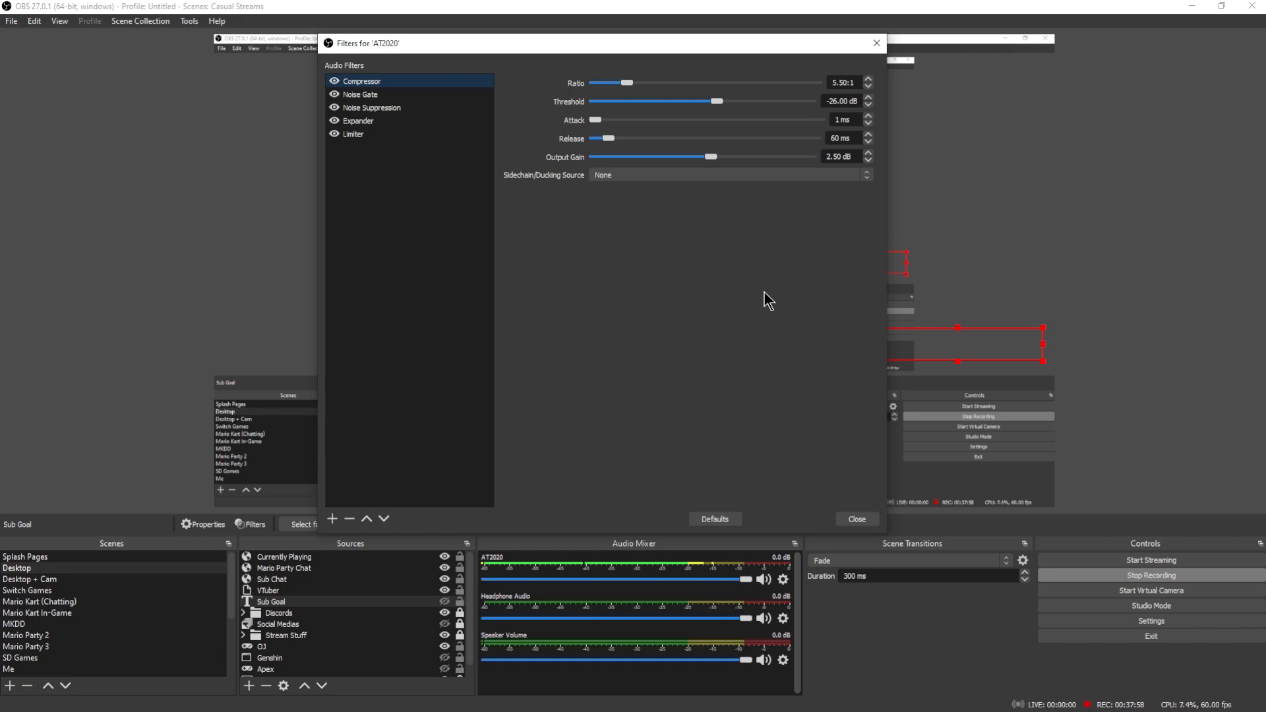
{"action": "left_click", "coordinate": [866, 177]}
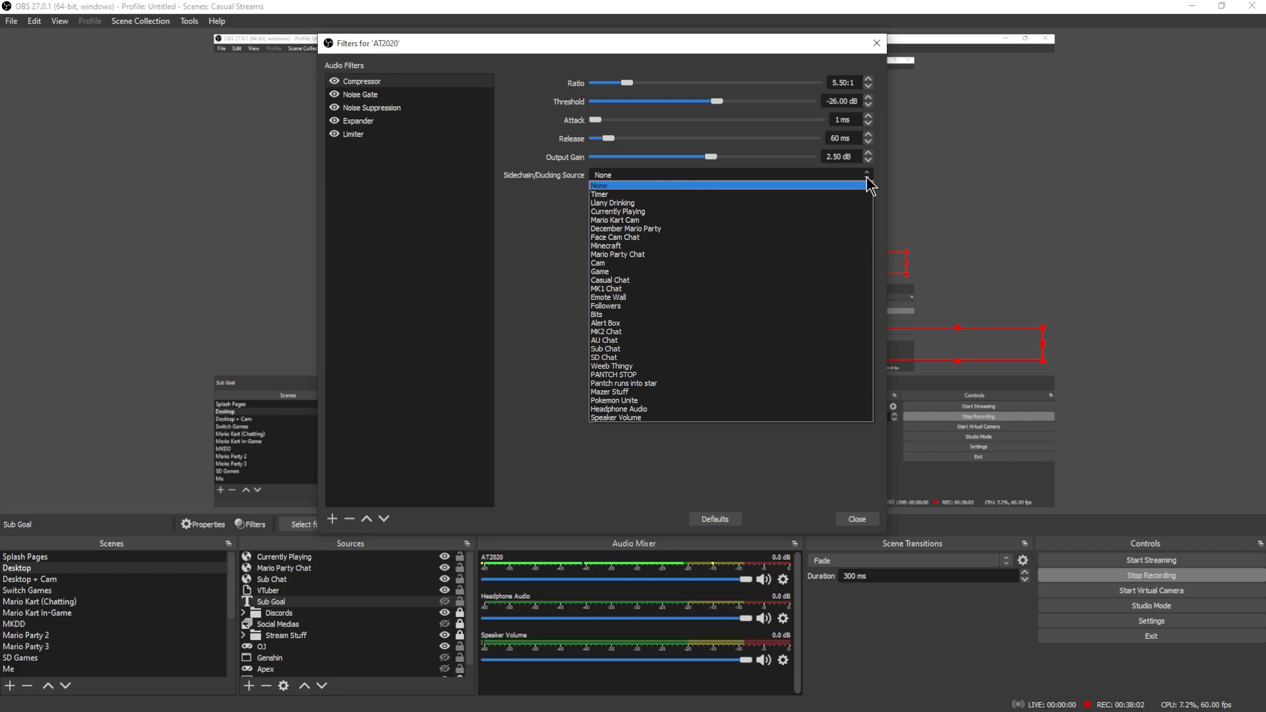
{"action": "left_click", "coordinate": [528, 227]}
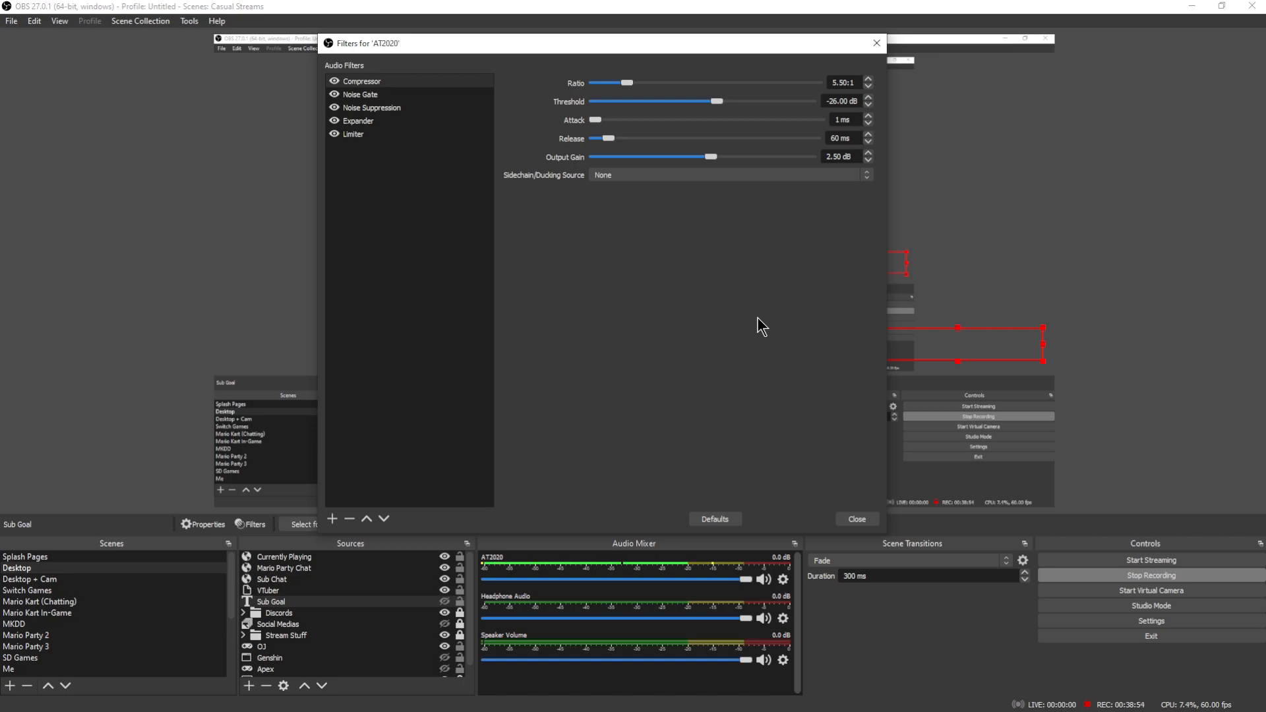
Examine the AT2020's Noise Gate, Noise Suppression and Expander filter values, and close the filters window
{"action": "left_click", "coordinate": [428, 94]}
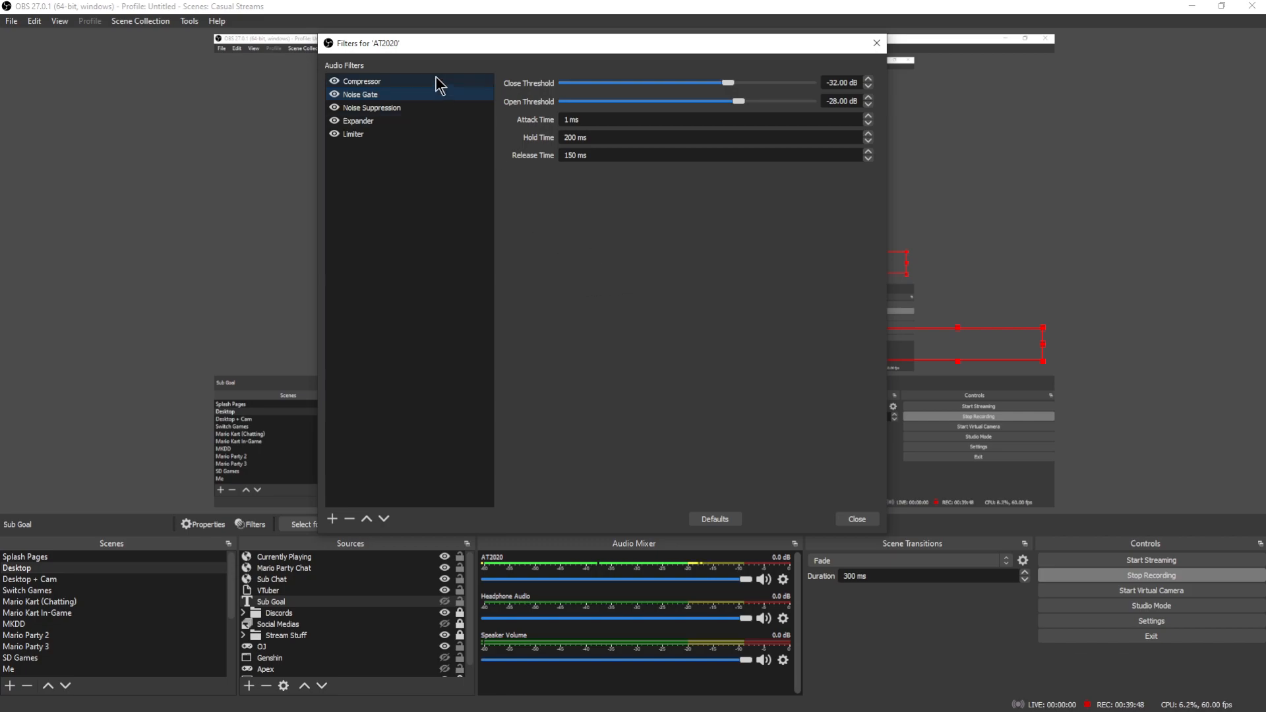
{"action": "left_click", "coordinate": [398, 108]}
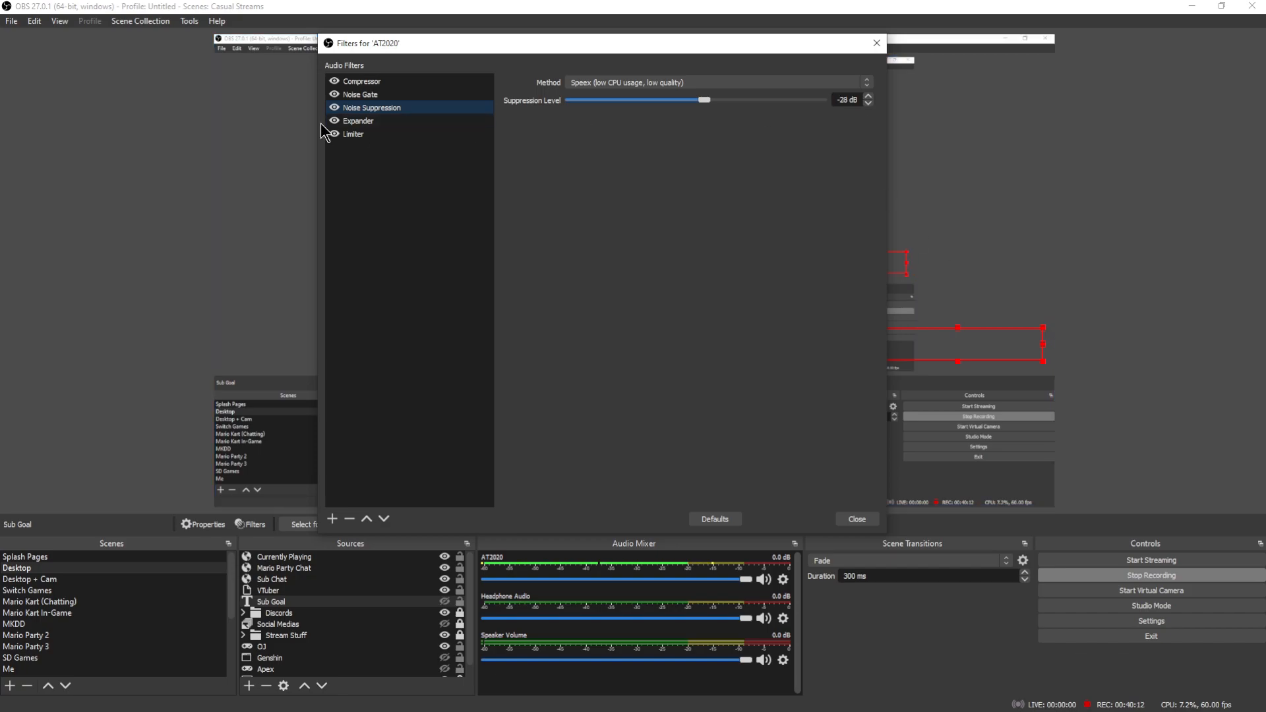
{"action": "left_click", "coordinate": [406, 124]}
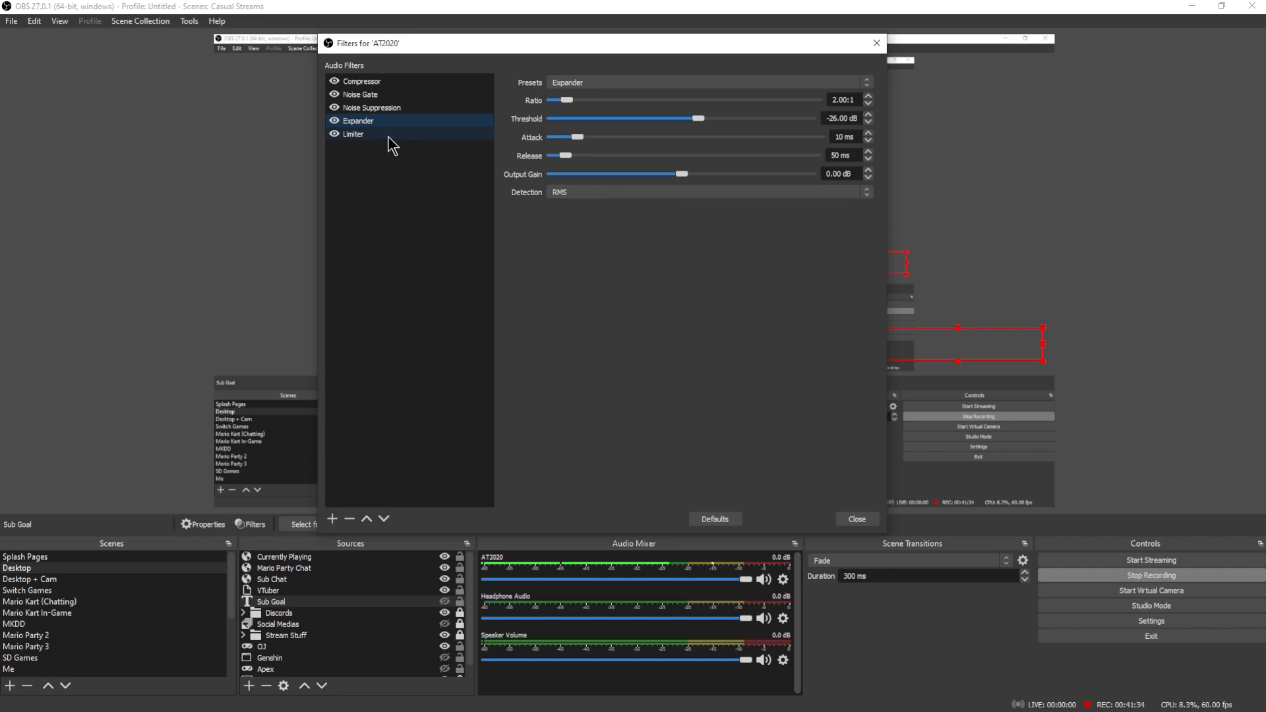
{"action": "left_click", "coordinate": [881, 44]}
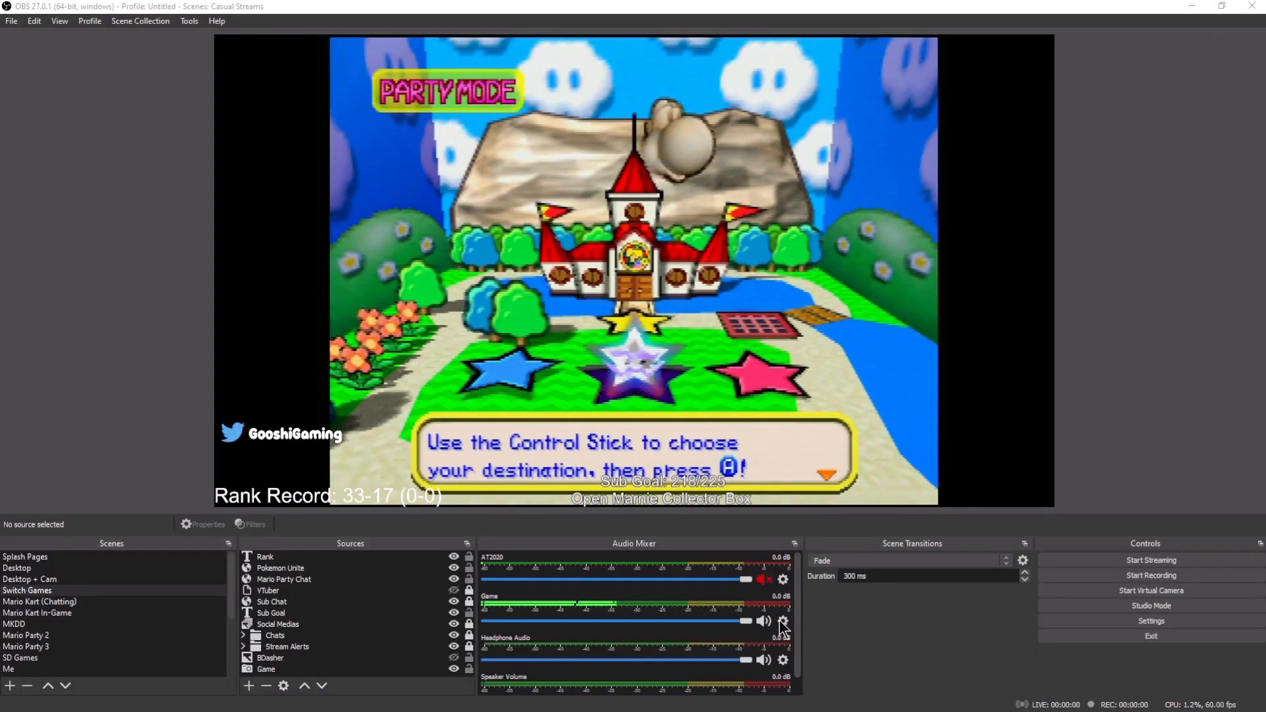
Show the filters of the Game audio source beside the mixer and enable its Limiter filter
{"action": "left_click", "coordinate": [783, 621]}
{"action": "left_click", "coordinate": [795, 610]}
{"action": "left_click_drag", "start_coordinate": [733, 112], "coordinate": [1020, 32]}
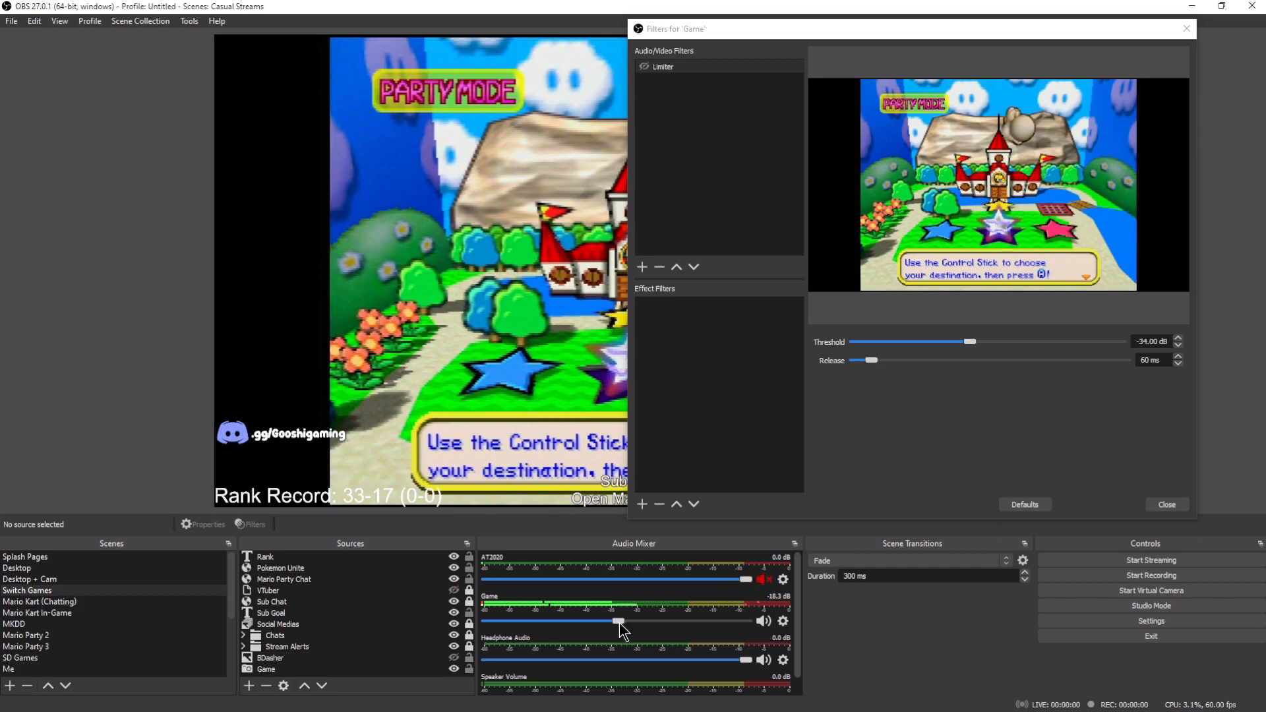
{"action": "left_click", "coordinate": [645, 66]}
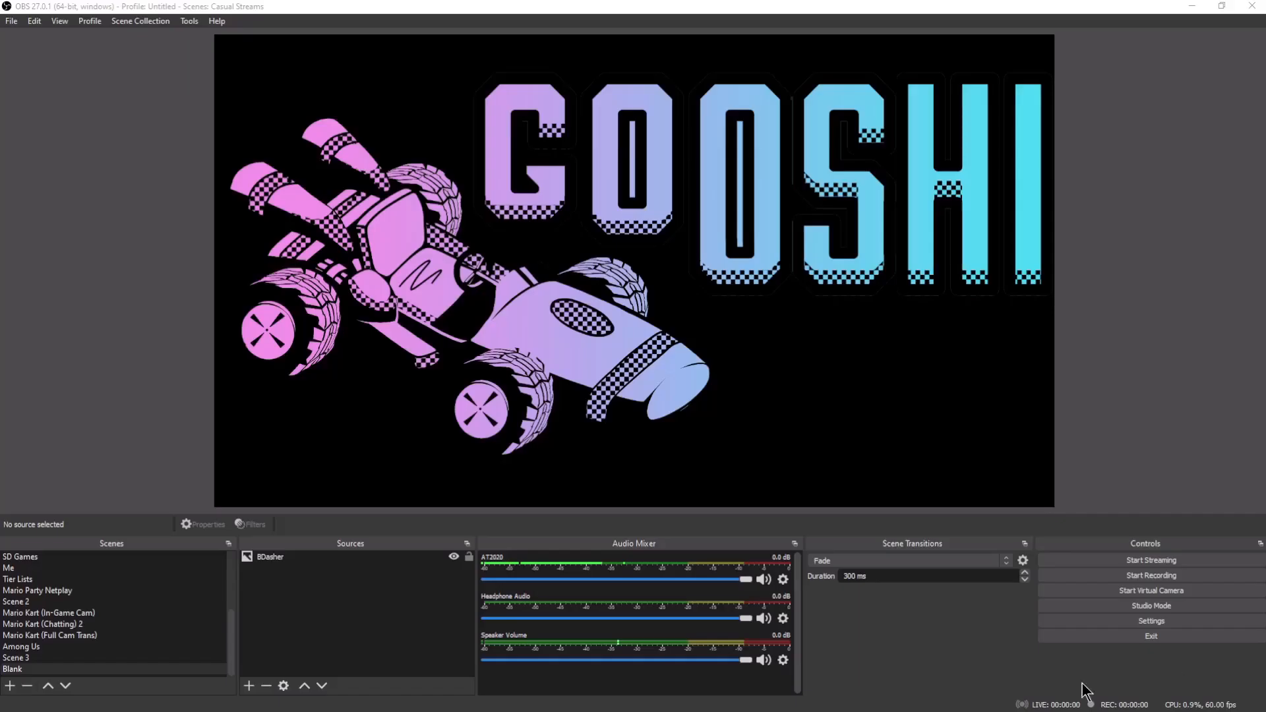
In the advanced audio properties, set Headphone Audio's monitoring to Monitor and Output
{"action": "left_click", "coordinate": [783, 660]}
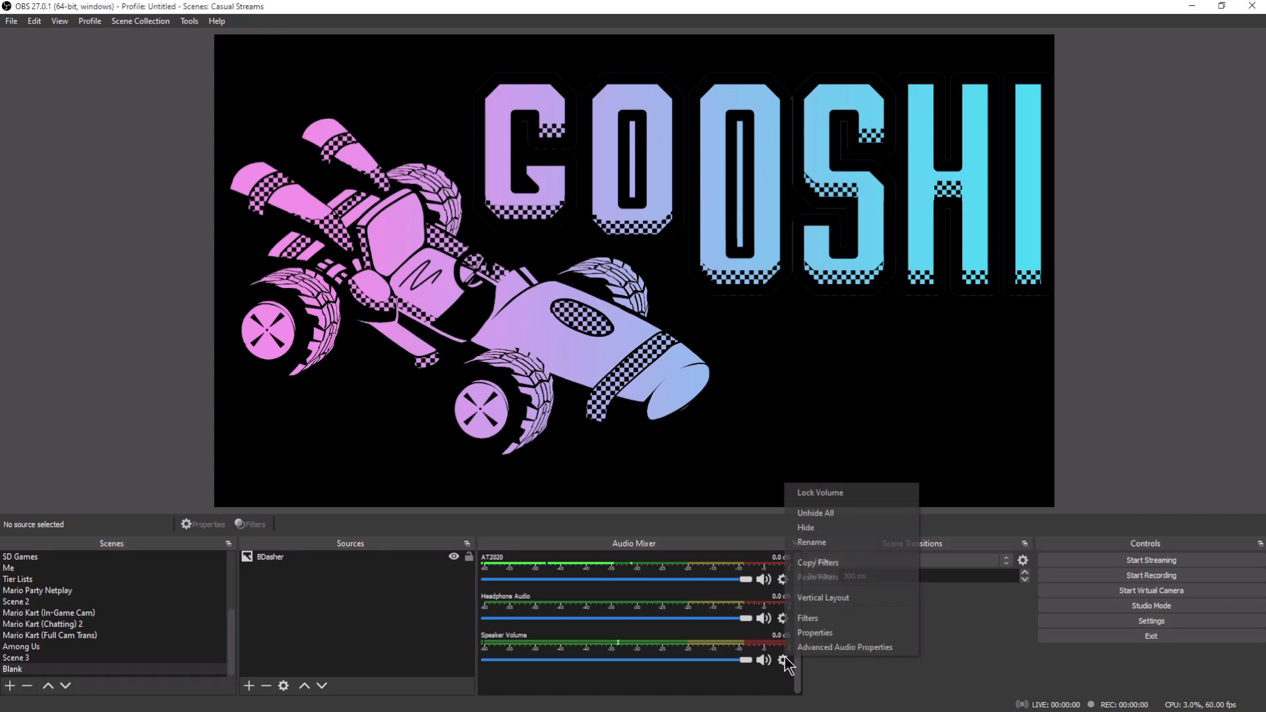
{"action": "left_click", "coordinate": [824, 648]}
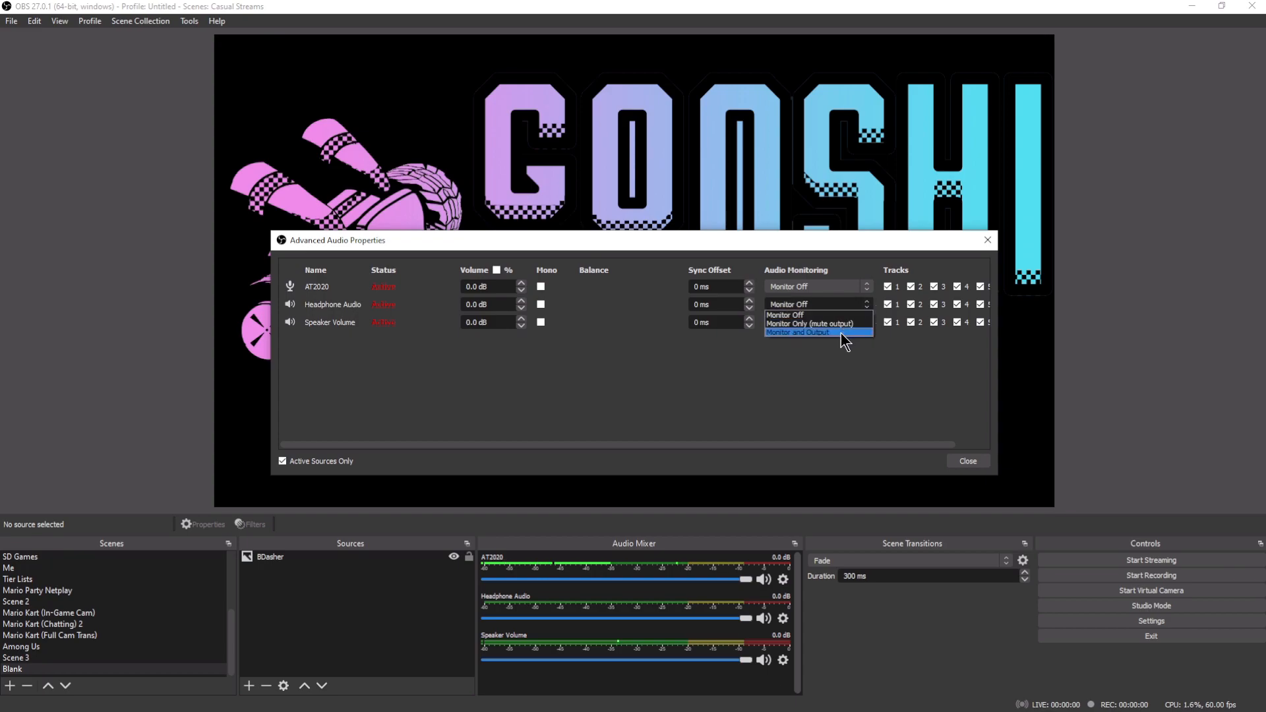
{"action": "left_click", "coordinate": [842, 333]}
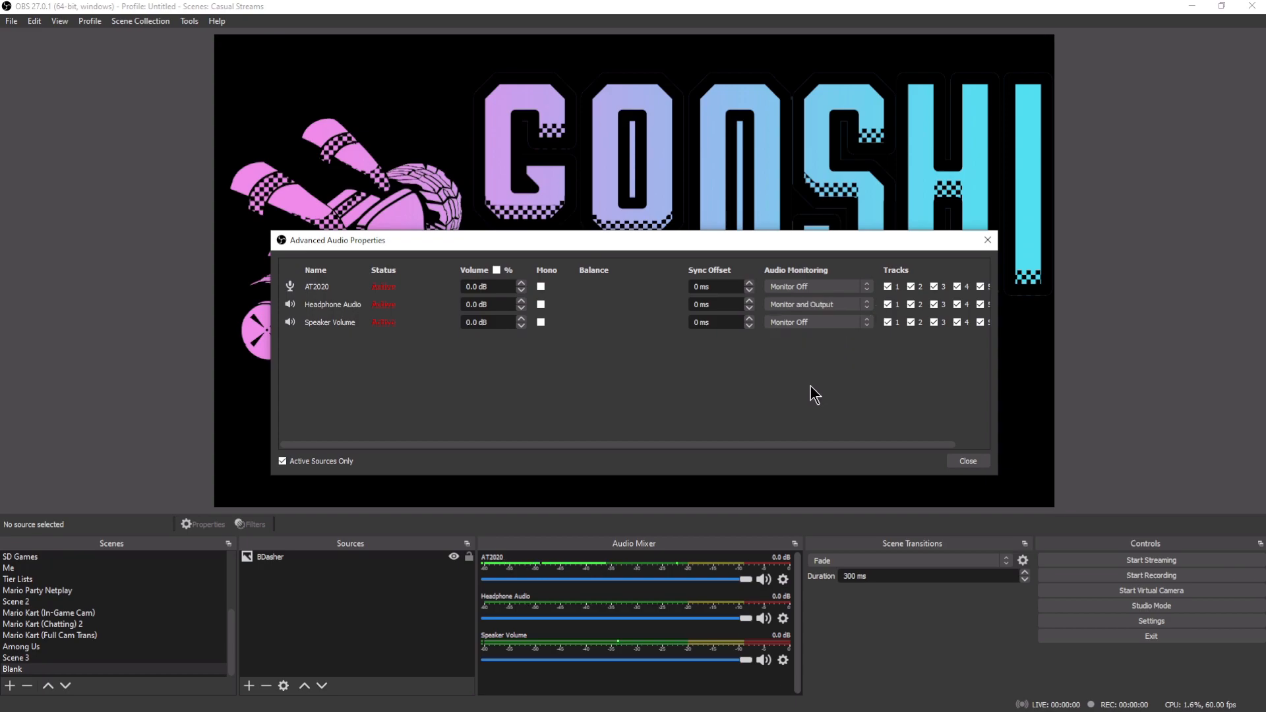
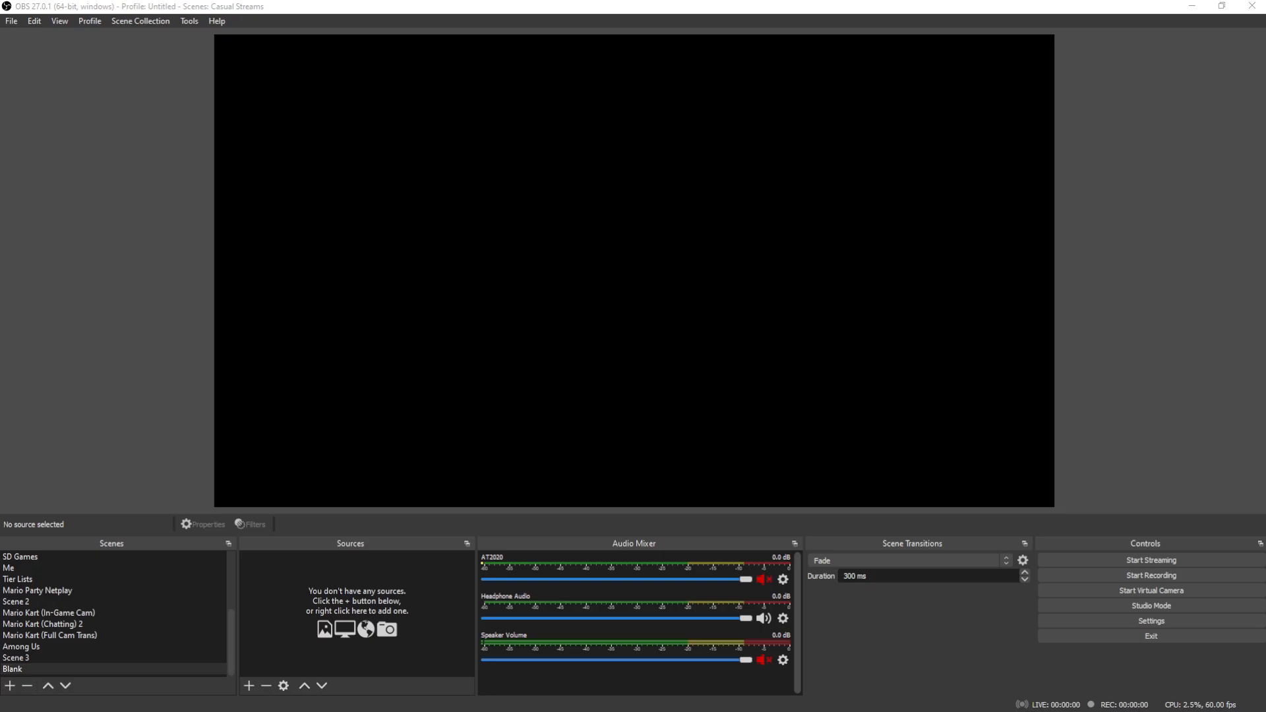
Switch to the Streamlabs dashboard in Chrome, open the Chat Box widget from the widget gallery and examine its widget URL section
{"action": "key", "text": "alt+Tab"}
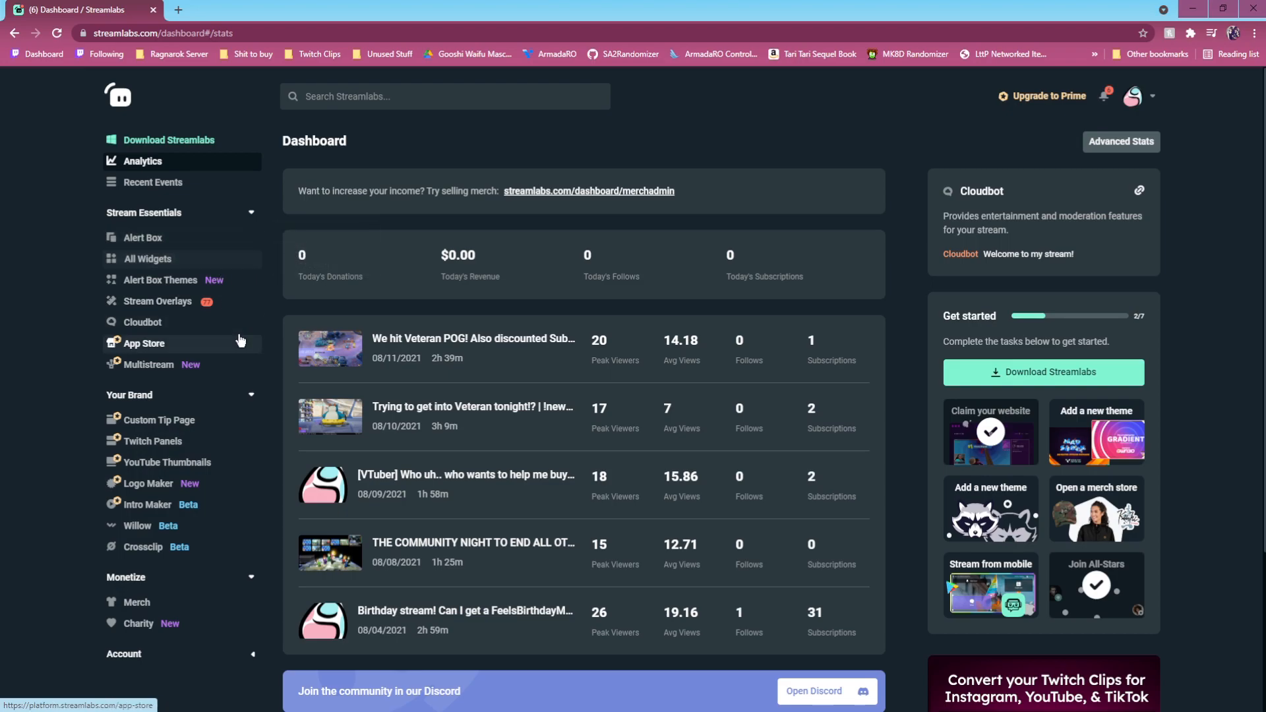
{"action": "left_click", "coordinate": [170, 261]}
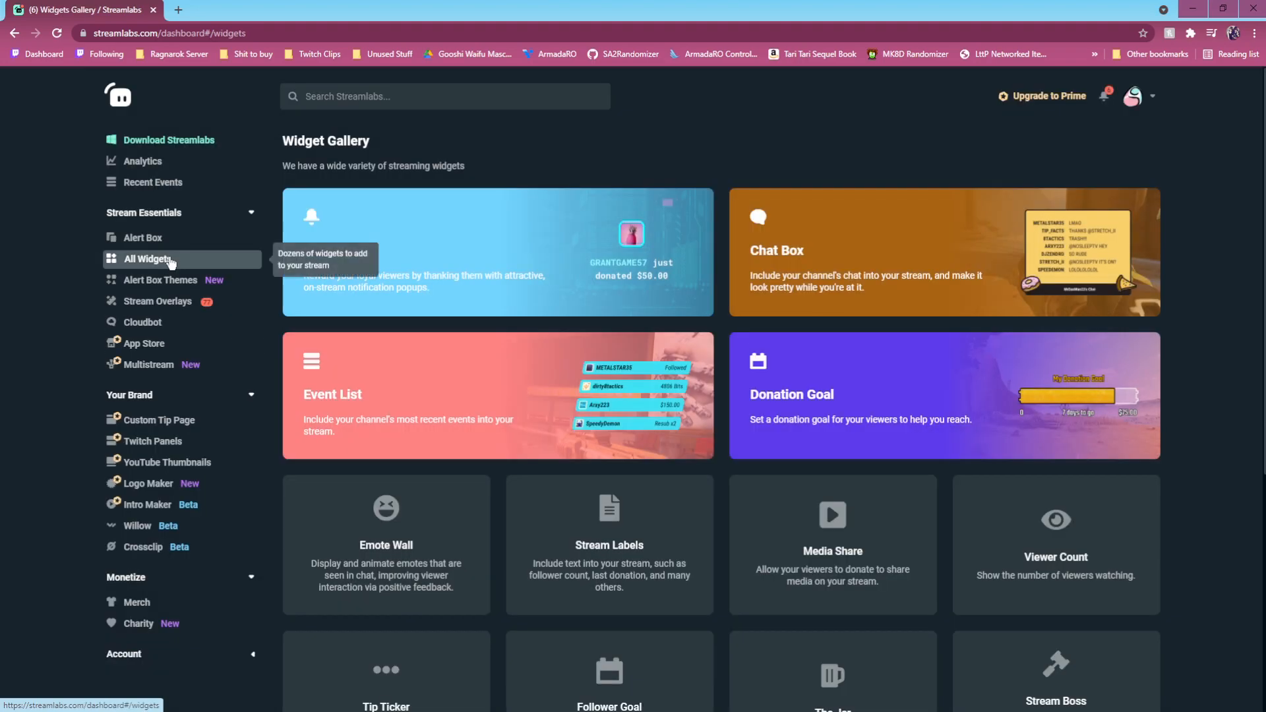
{"action": "left_click", "coordinate": [900, 252]}
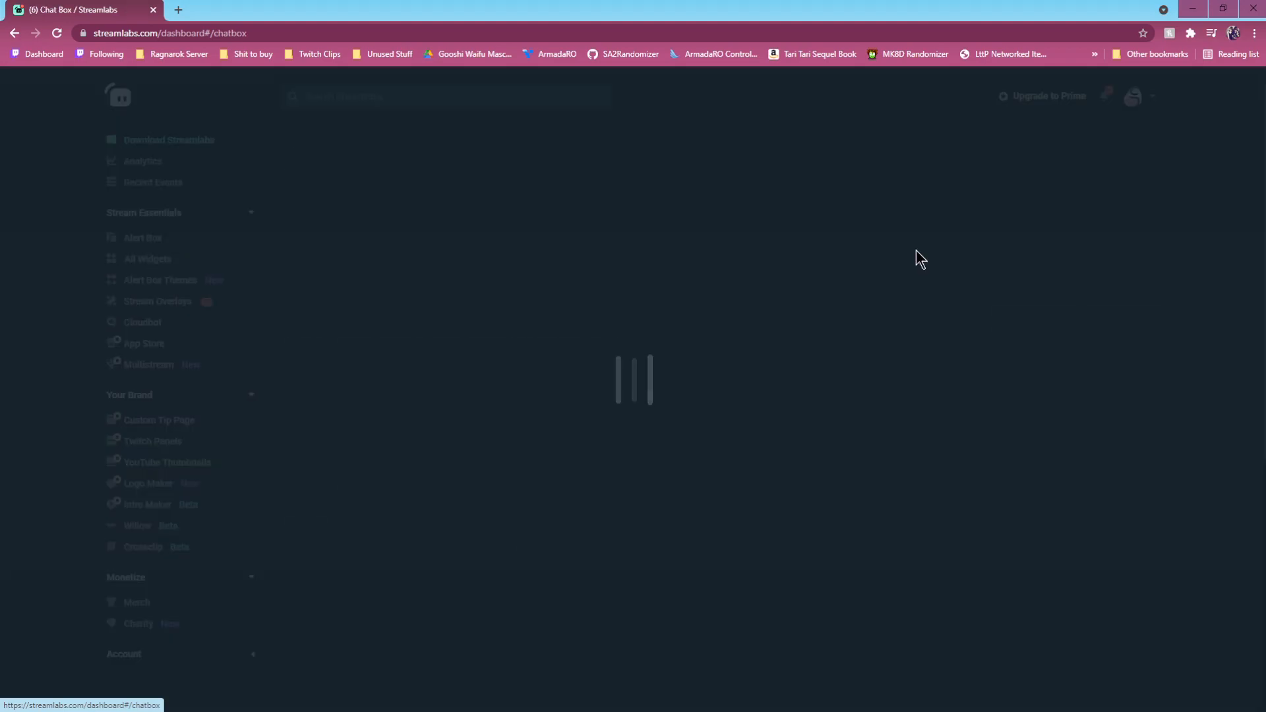
{"action": "scroll", "coordinate": [812, 539], "scroll_direction": "down", "scroll_amount": 2}
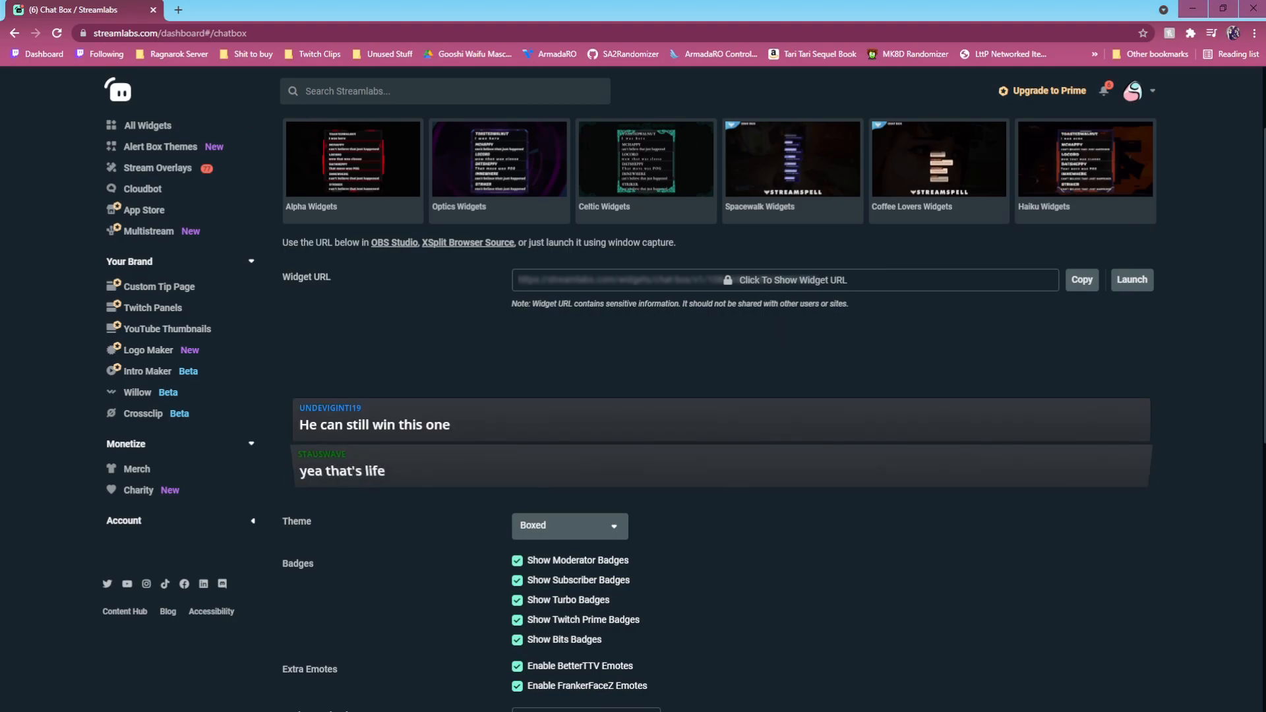
Switch to OBS, create a new Browser source in the Desktop scene, examine its URL, width and height fields, and cancel its properties
{"action": "left_click_drag", "start_coordinate": [1265, 78], "coordinate": [520, 70]}
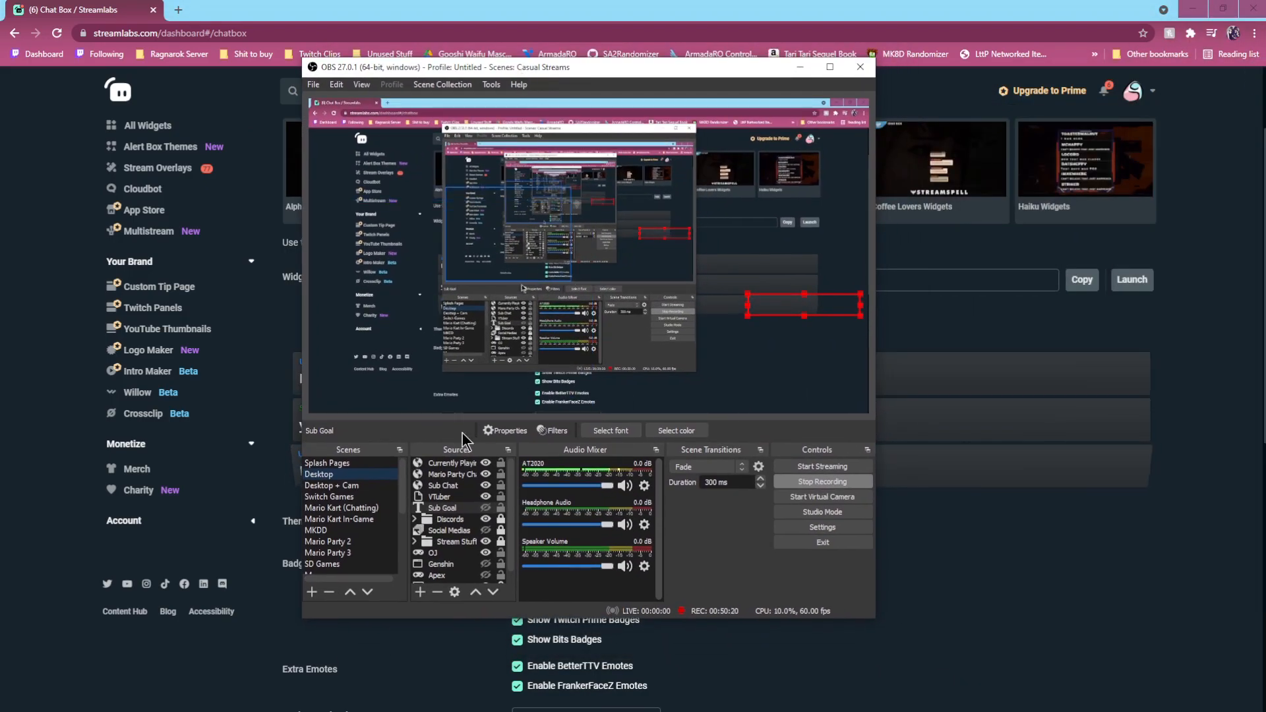
{"action": "left_click", "coordinate": [420, 592]}
{"action": "left_click", "coordinate": [461, 368]}
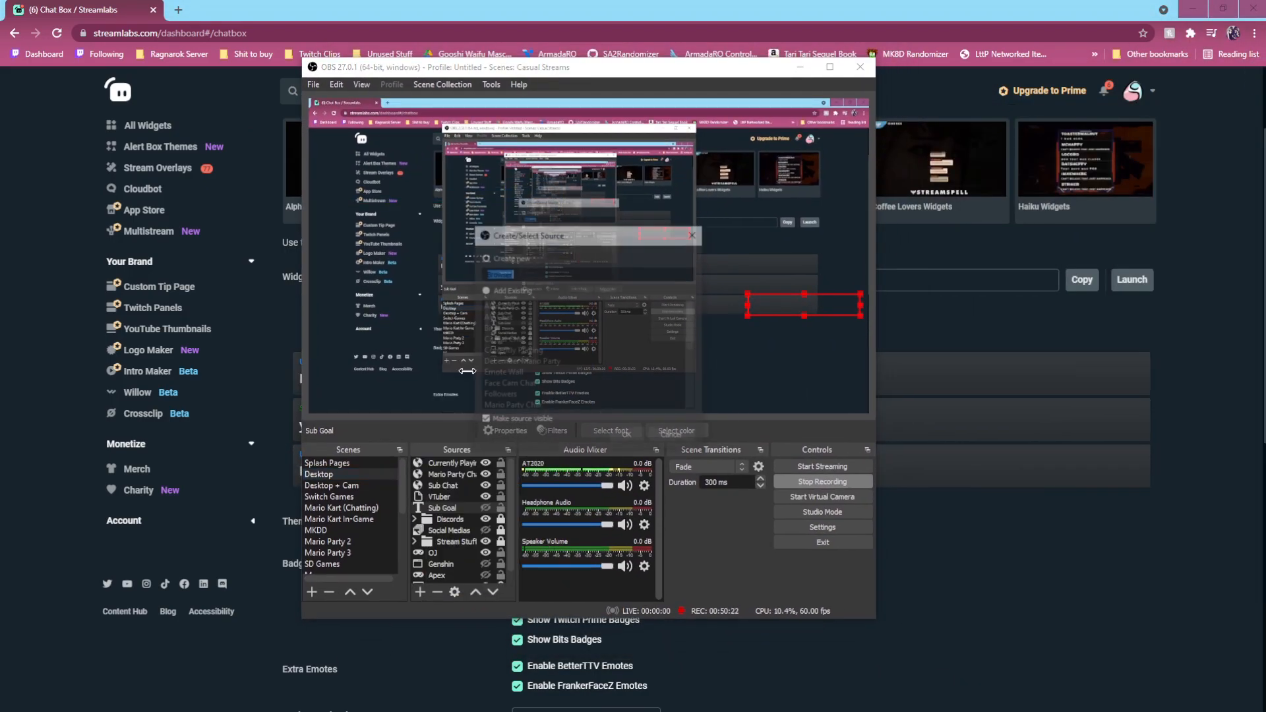
{"action": "left_click", "coordinate": [622, 436]}
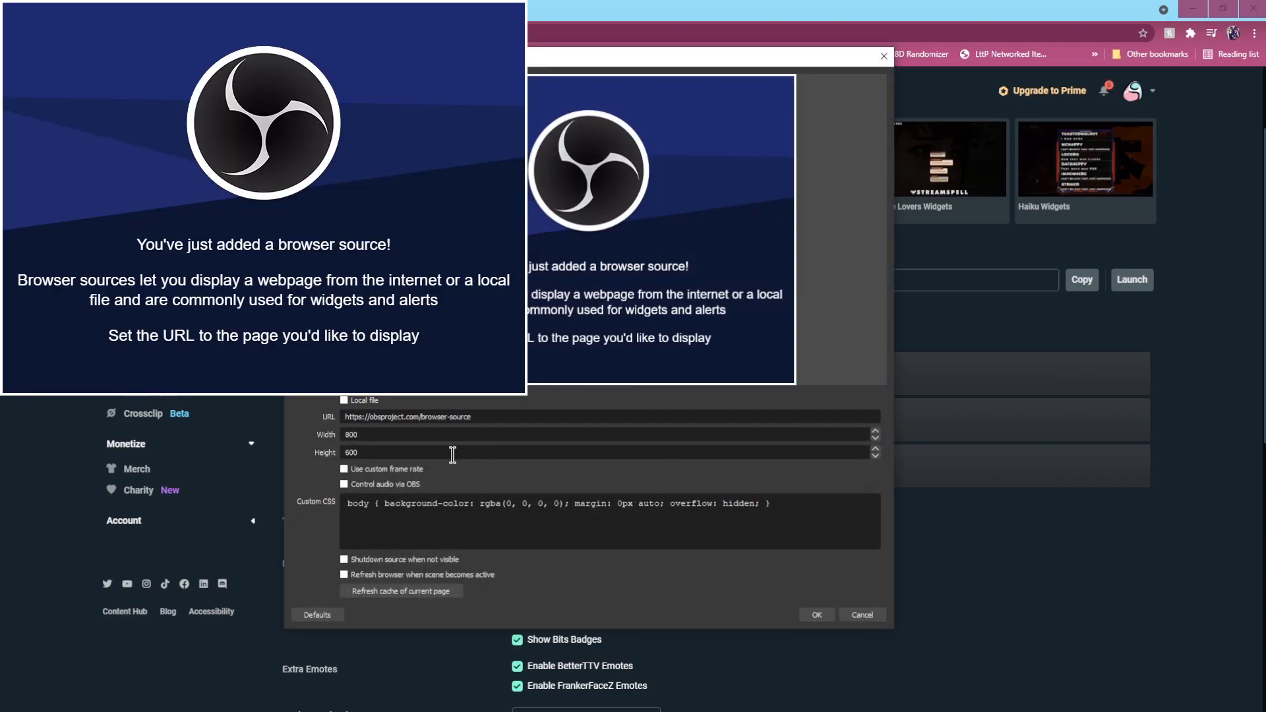
{"action": "left_click_drag", "start_coordinate": [475, 416], "coordinate": [319, 415]}
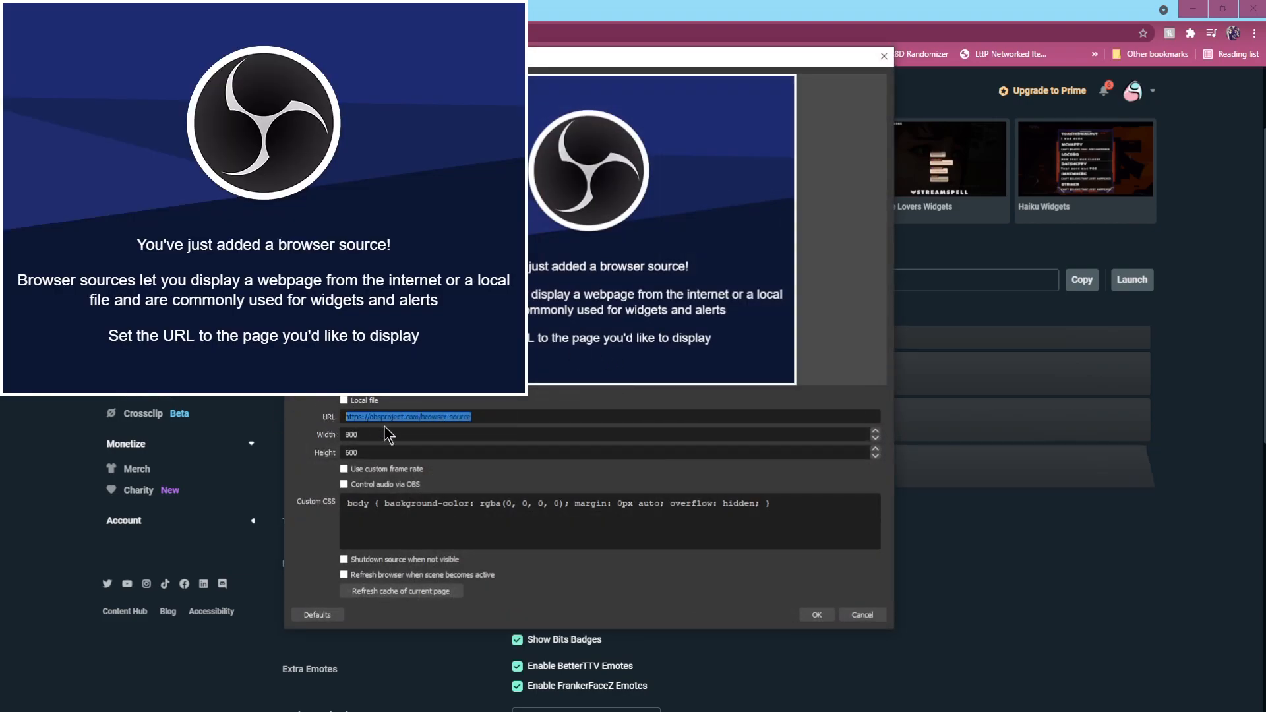
{"action": "left_click", "coordinate": [361, 453]}
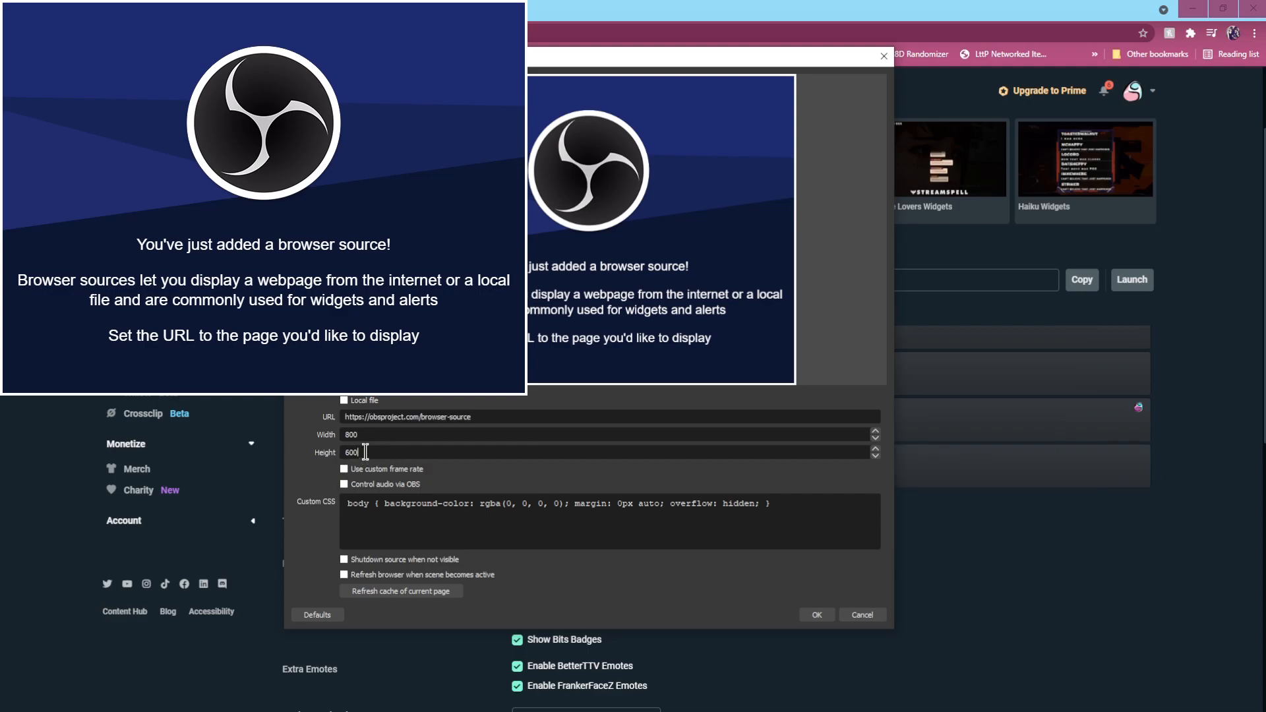
{"action": "left_click", "coordinate": [862, 615]}
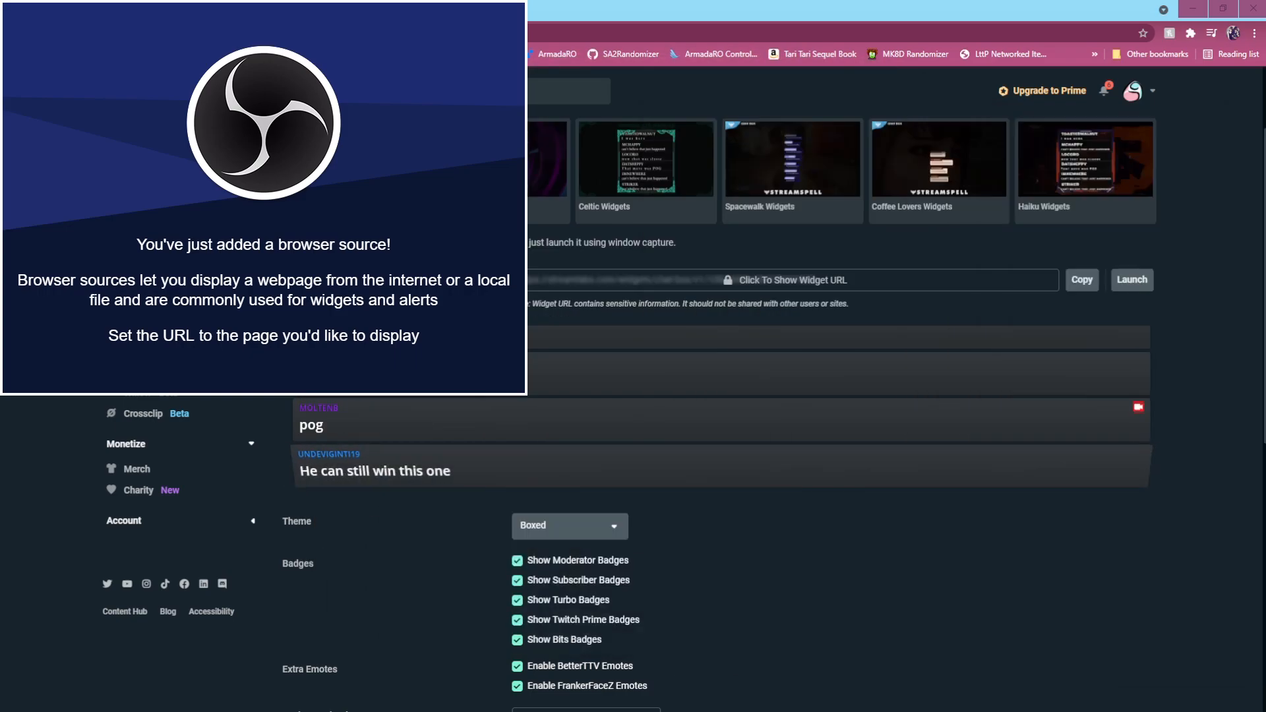
Preview the Chat Box widget's Clean and Oldschool themes in Streamlabs and set the theme back to Boxed
{"action": "scroll", "coordinate": [679, 495], "scroll_direction": "down", "scroll_amount": 1}
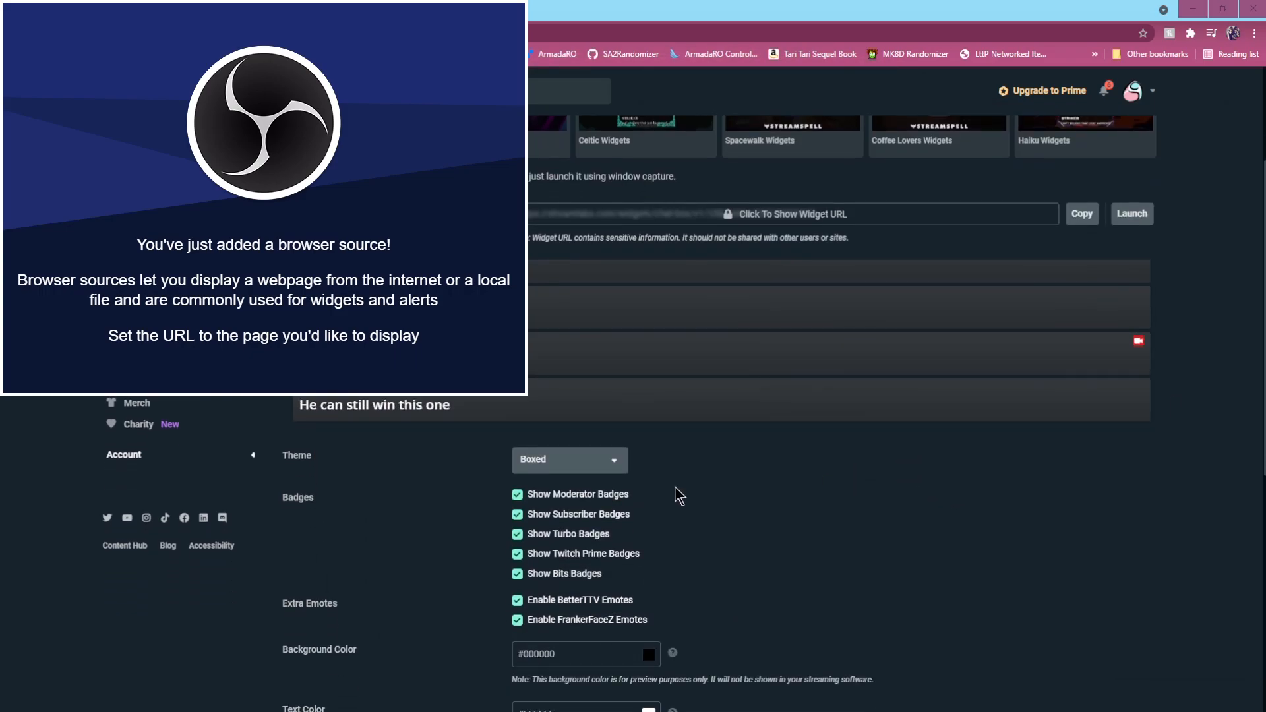
{"action": "left_click", "coordinate": [596, 461]}
{"action": "left_click", "coordinate": [572, 496]}
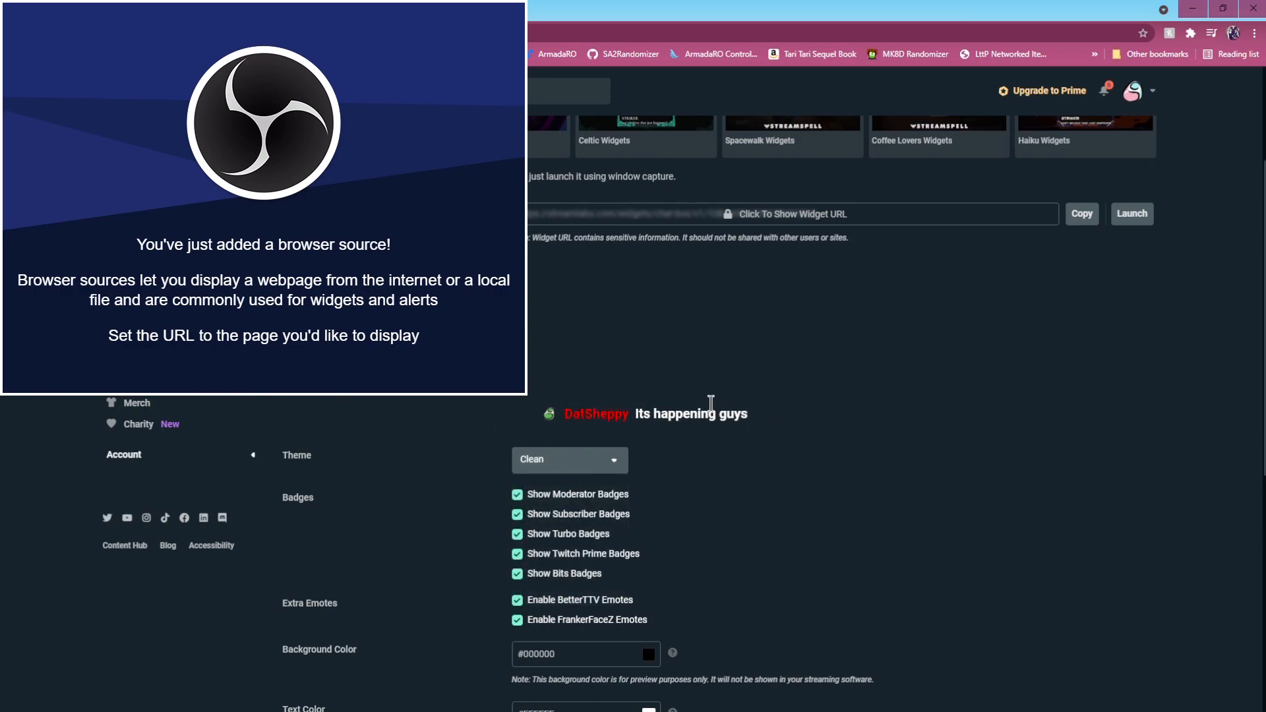
{"action": "left_click", "coordinate": [620, 472]}
{"action": "left_click", "coordinate": [579, 565]}
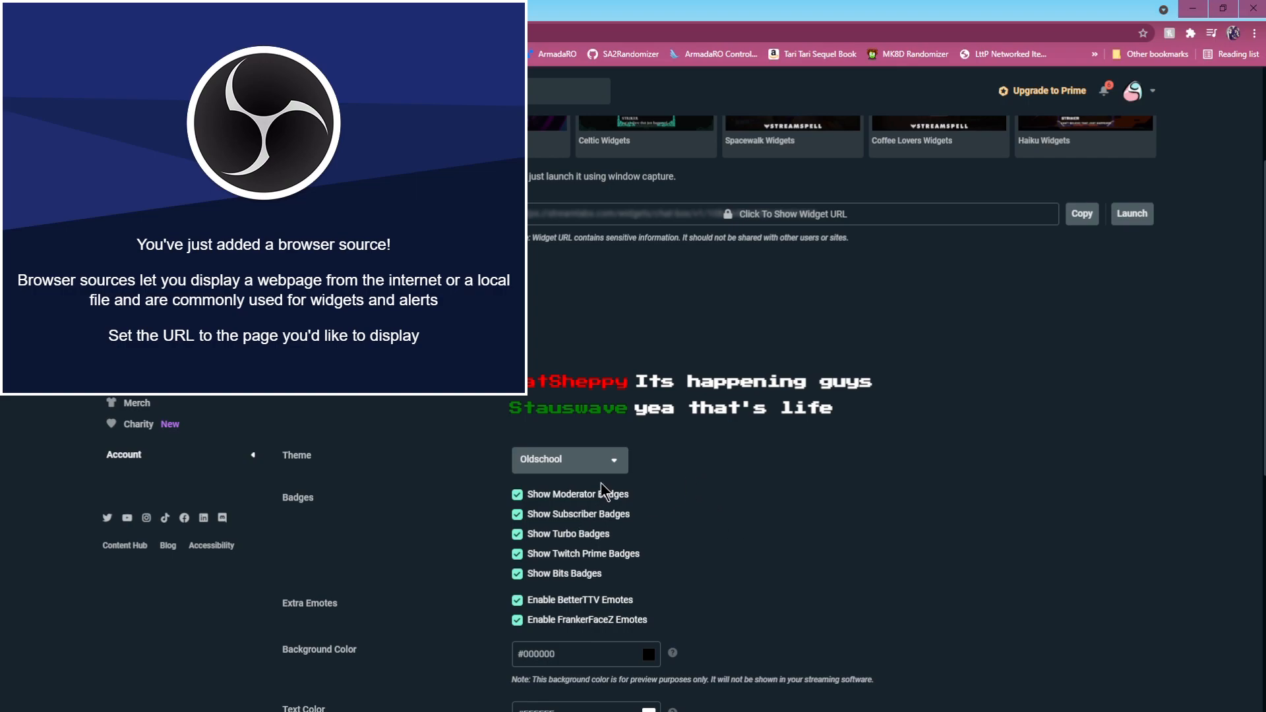
{"action": "left_click", "coordinate": [614, 471]}
{"action": "left_click", "coordinate": [568, 513]}
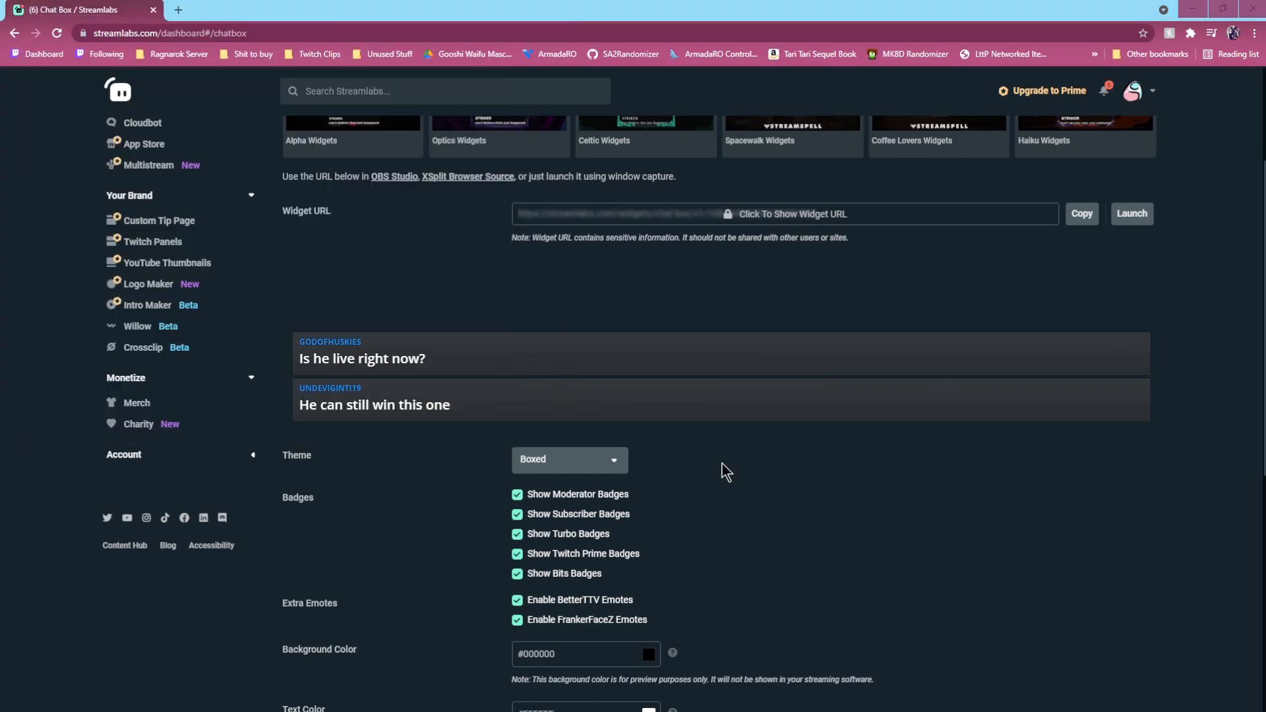
Return to the widget gallery and browse the available widgets, from Alert Box down to the goal, Spin Wheel and Poll widgets
{"action": "scroll", "coordinate": [369, 316], "scroll_direction": "up", "scroll_amount": 1}
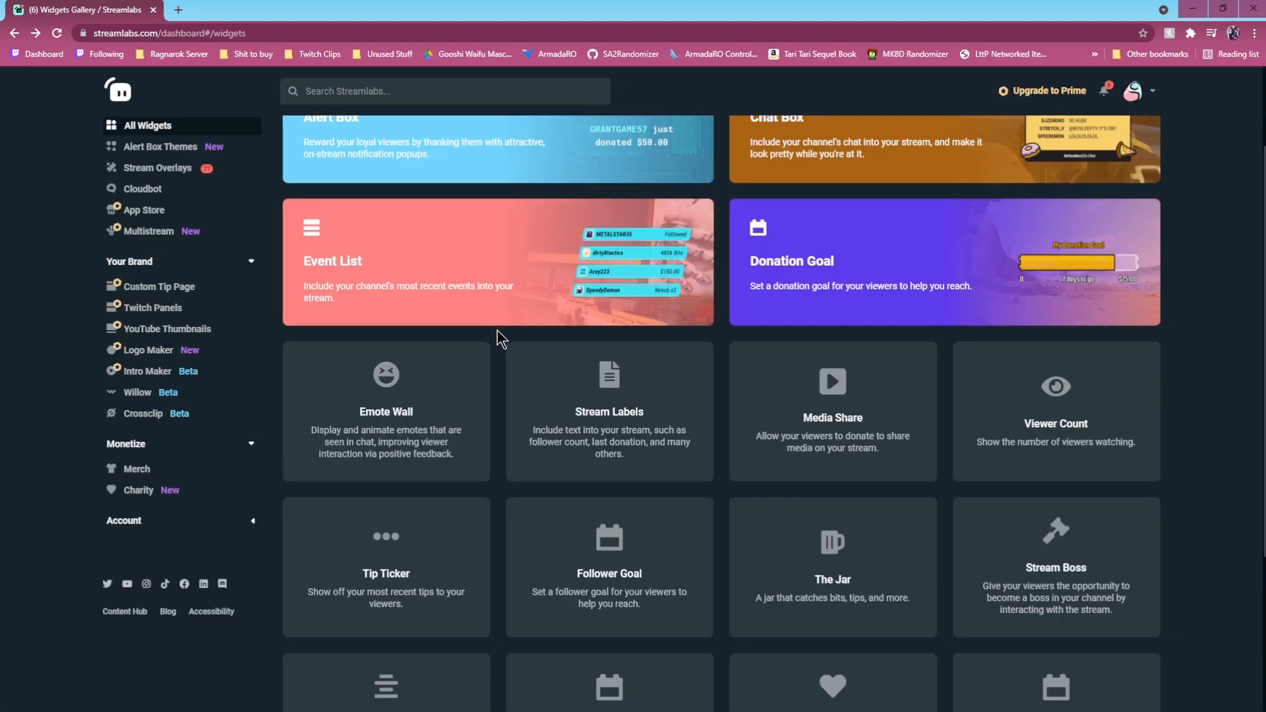
{"action": "scroll", "coordinate": [462, 333], "scroll_direction": "up", "scroll_amount": 3}
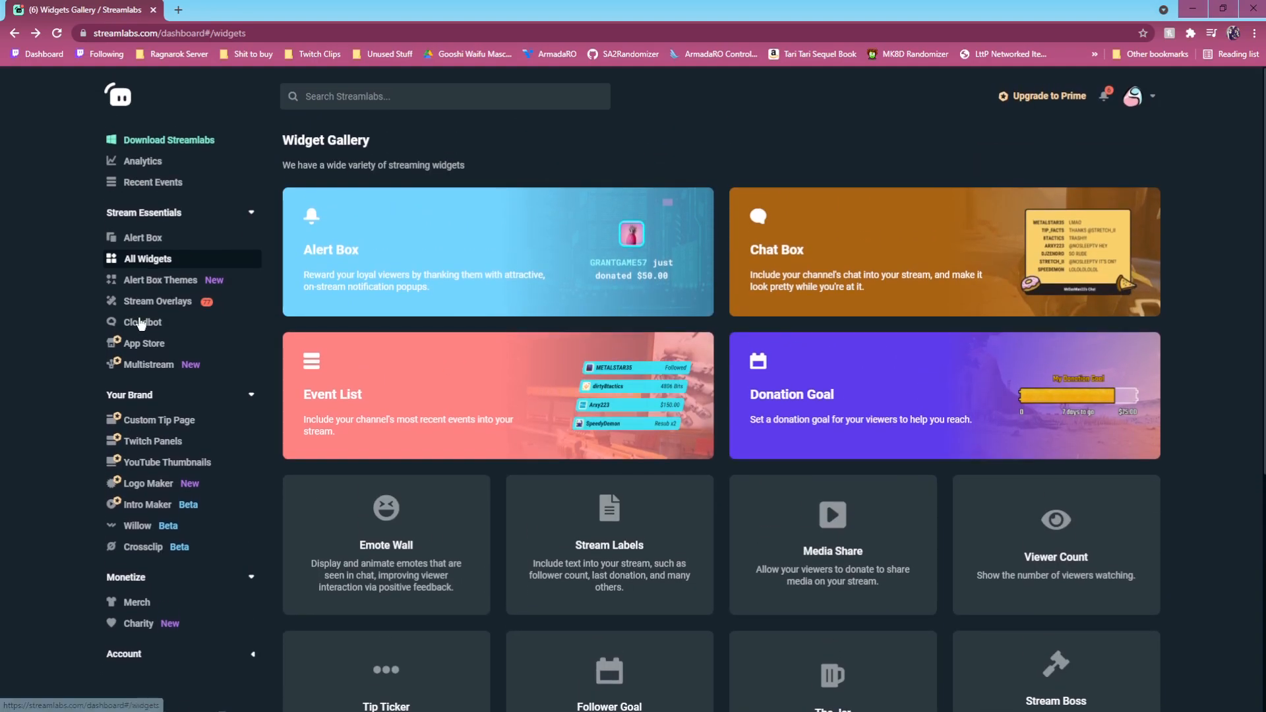
{"action": "scroll", "coordinate": [442, 448], "scroll_direction": "down", "scroll_amount": 2}
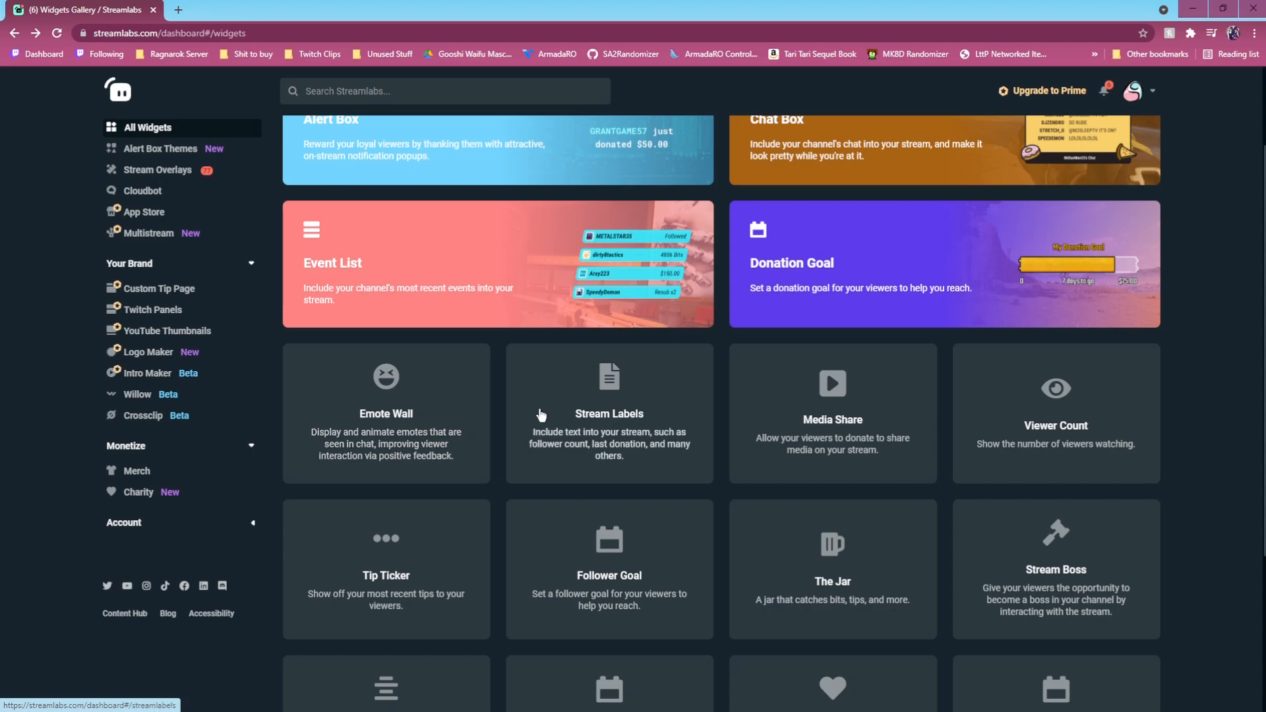
{"action": "scroll", "coordinate": [527, 413], "scroll_direction": "down", "scroll_amount": 2}
{"action": "scroll", "coordinate": [302, 429], "scroll_direction": "down", "scroll_amount": 1}
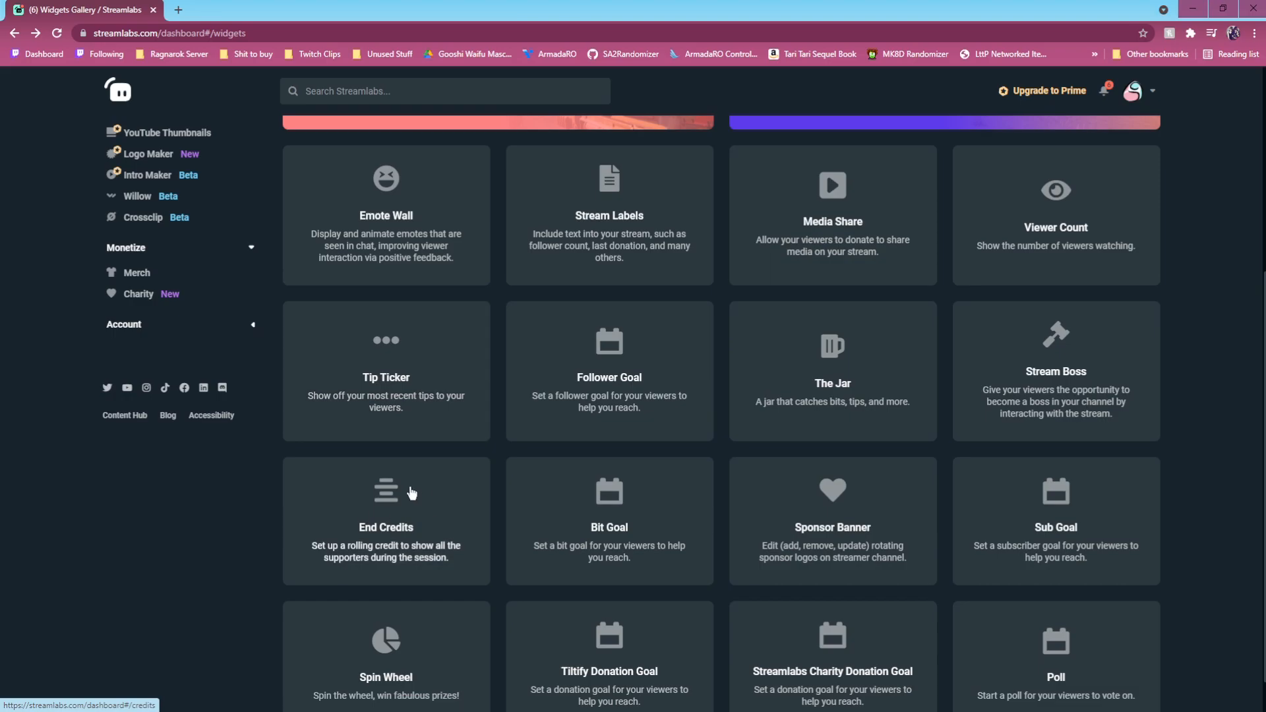
{"action": "scroll", "coordinate": [302, 429], "scroll_direction": "down", "scroll_amount": 1}
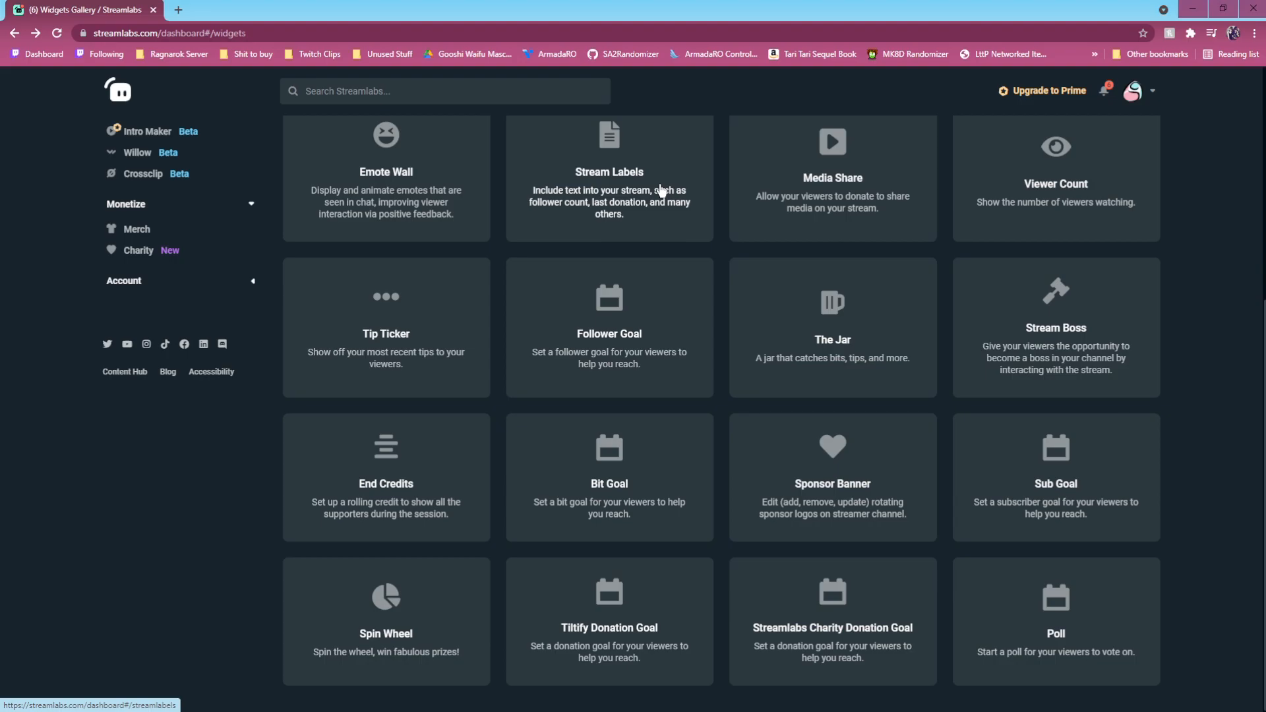
Open the Sub Goal widget, dismiss its introduction and examine the goal preview and the Manage Goal fields
{"action": "left_click", "coordinate": [1066, 506]}
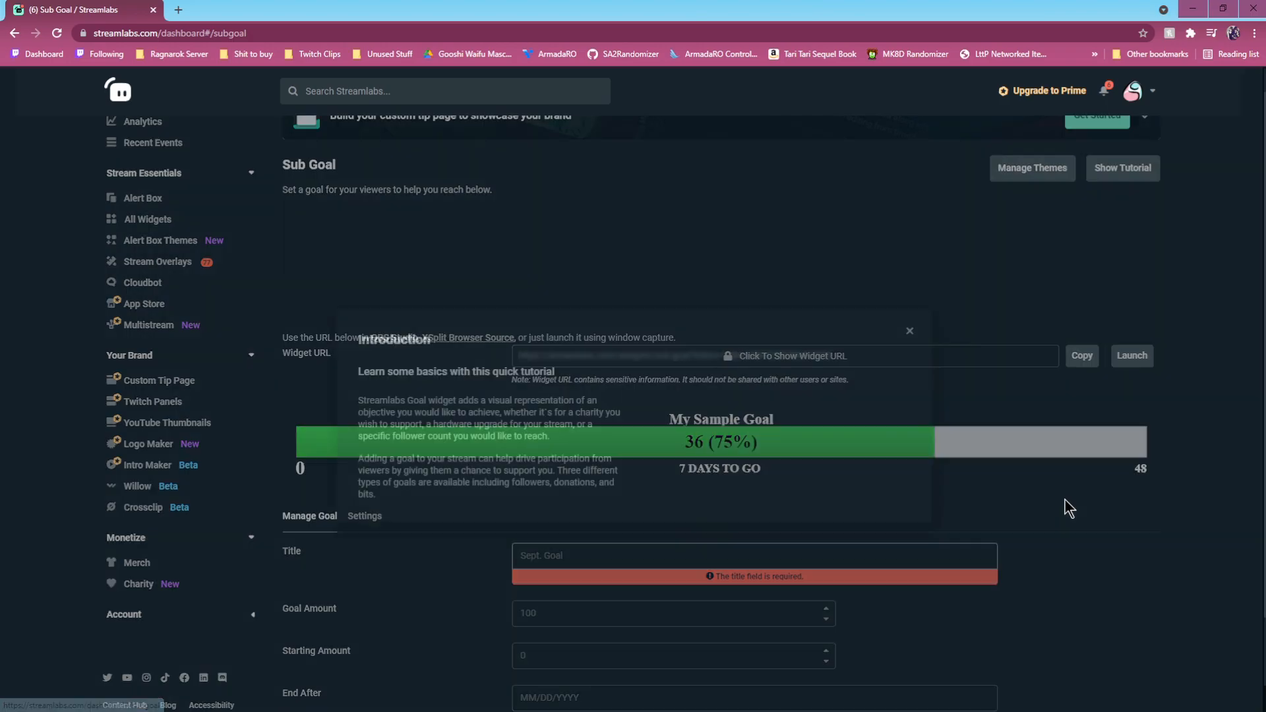
{"action": "left_click", "coordinate": [908, 304]}
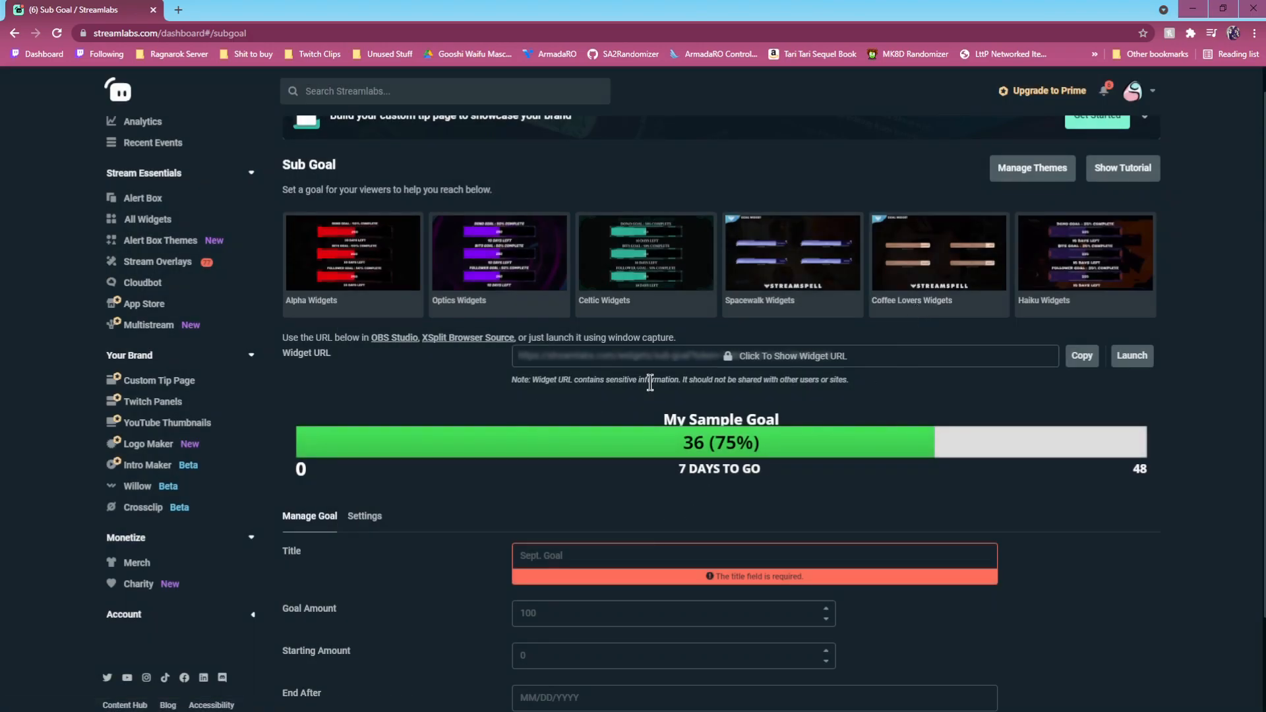
{"action": "scroll", "coordinate": [580, 422], "scroll_direction": "down", "scroll_amount": 2}
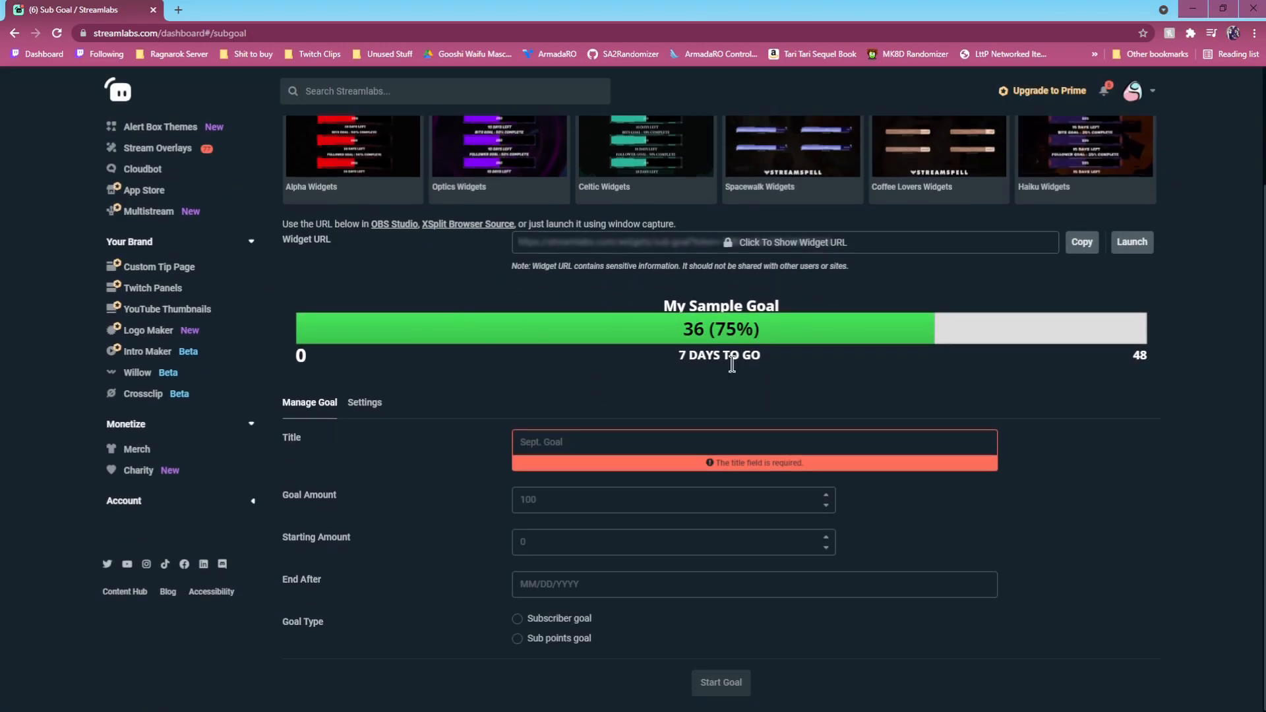
{"action": "scroll", "coordinate": [697, 441], "scroll_direction": "up", "scroll_amount": 2}
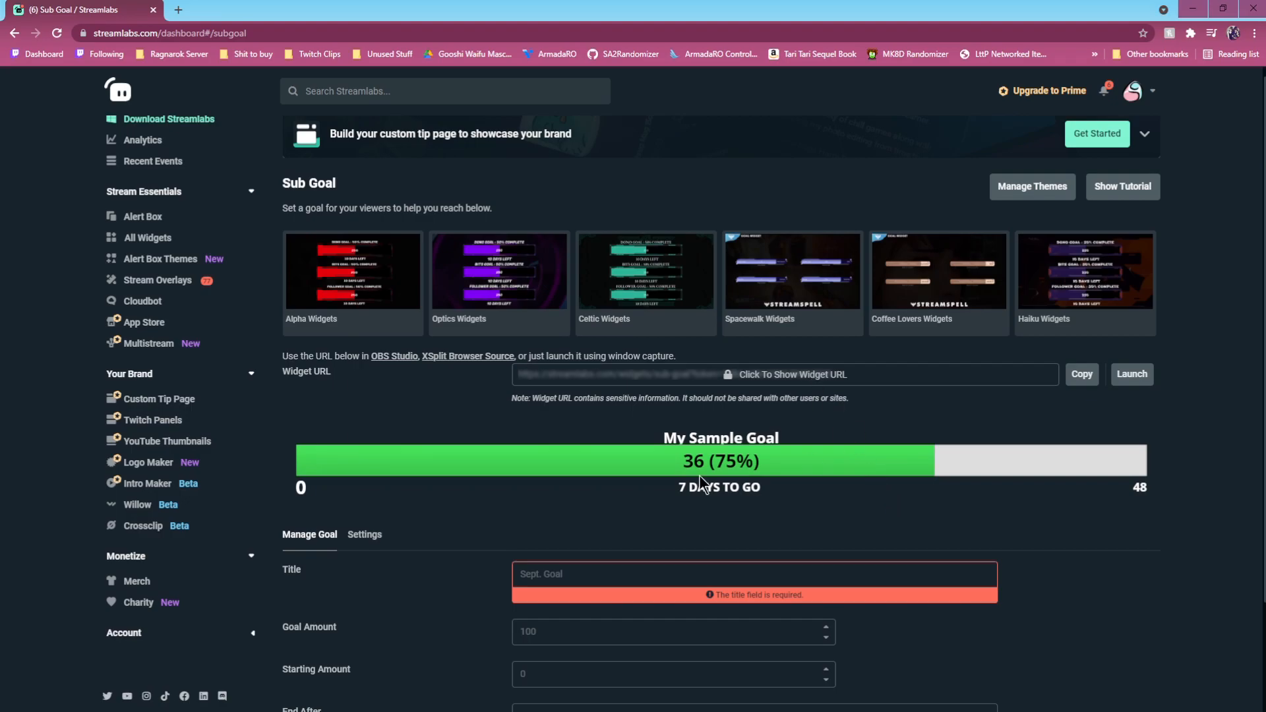
Open the Alert Box widget and examine its widget URL, sample alert tests and general settings
{"action": "left_click", "coordinate": [161, 220]}
{"action": "scroll", "coordinate": [1092, 457], "scroll_direction": "down", "scroll_amount": 2}
{"action": "scroll", "coordinate": [1089, 451], "scroll_direction": "down", "scroll_amount": 2}
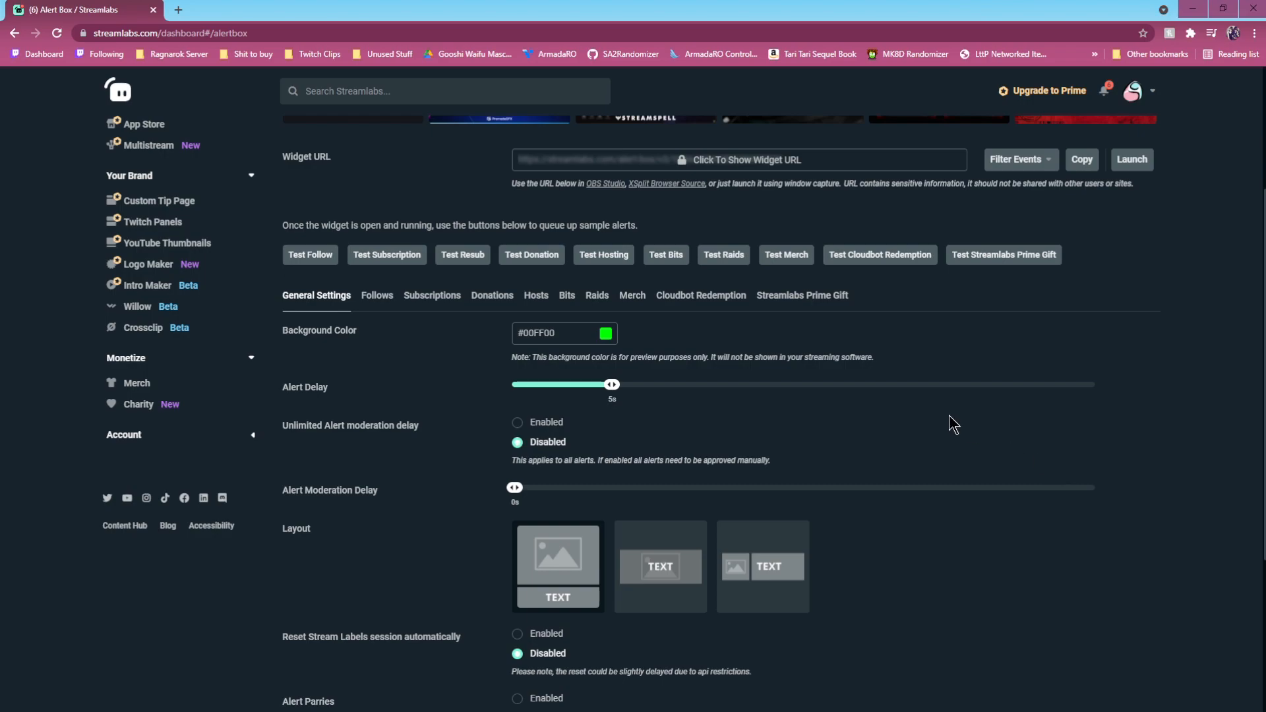
{"action": "scroll", "coordinate": [892, 508], "scroll_direction": "up", "scroll_amount": 2}
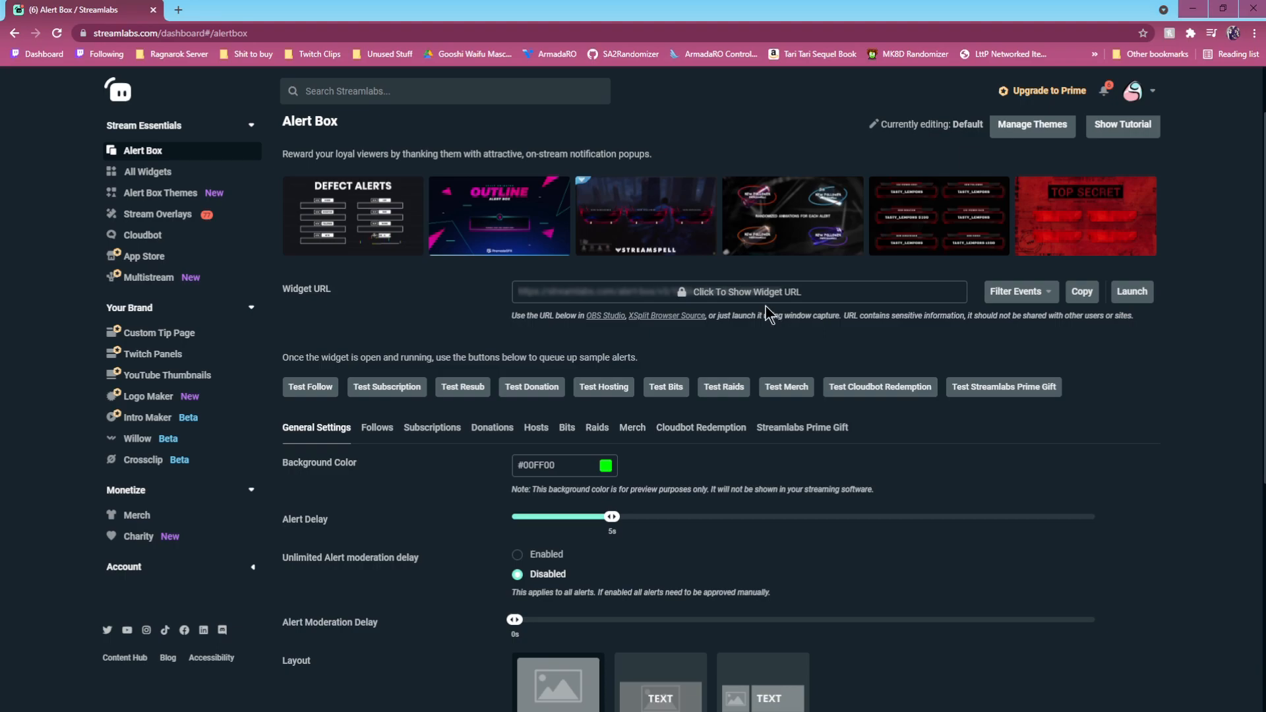
Show the Alert Box's Follows settings and examine the layout, animation, message template, image, sound and duration options
{"action": "left_click", "coordinate": [381, 427]}
{"action": "scroll", "coordinate": [429, 420], "scroll_direction": "up", "scroll_amount": 3}
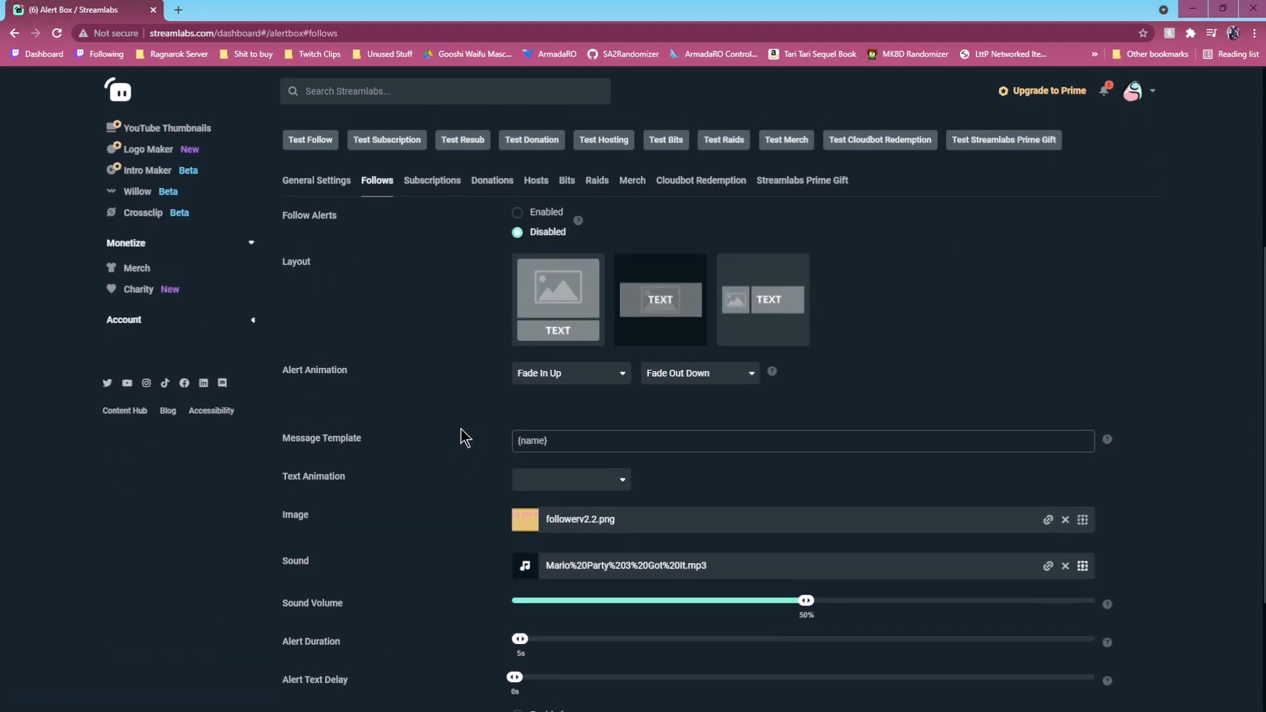
{"action": "scroll", "coordinate": [1038, 385], "scroll_direction": "down", "scroll_amount": 1}
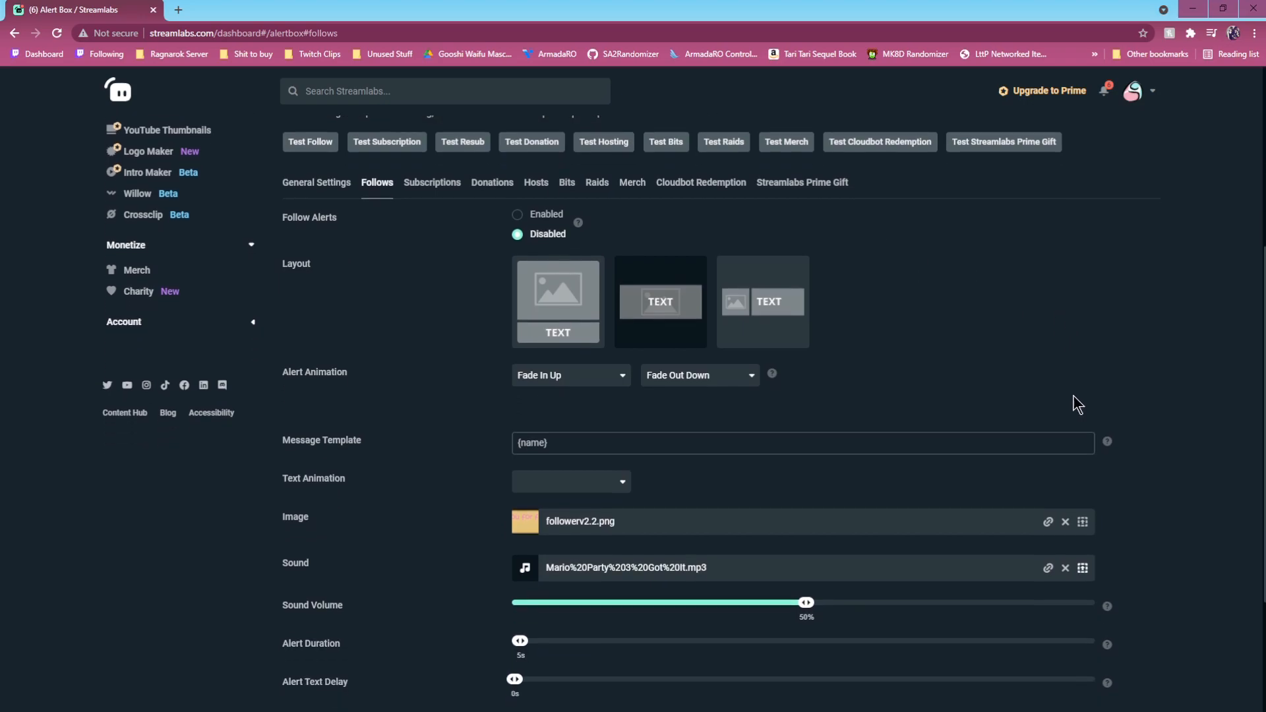
{"action": "scroll", "coordinate": [1094, 415], "scroll_direction": "down", "scroll_amount": 3}
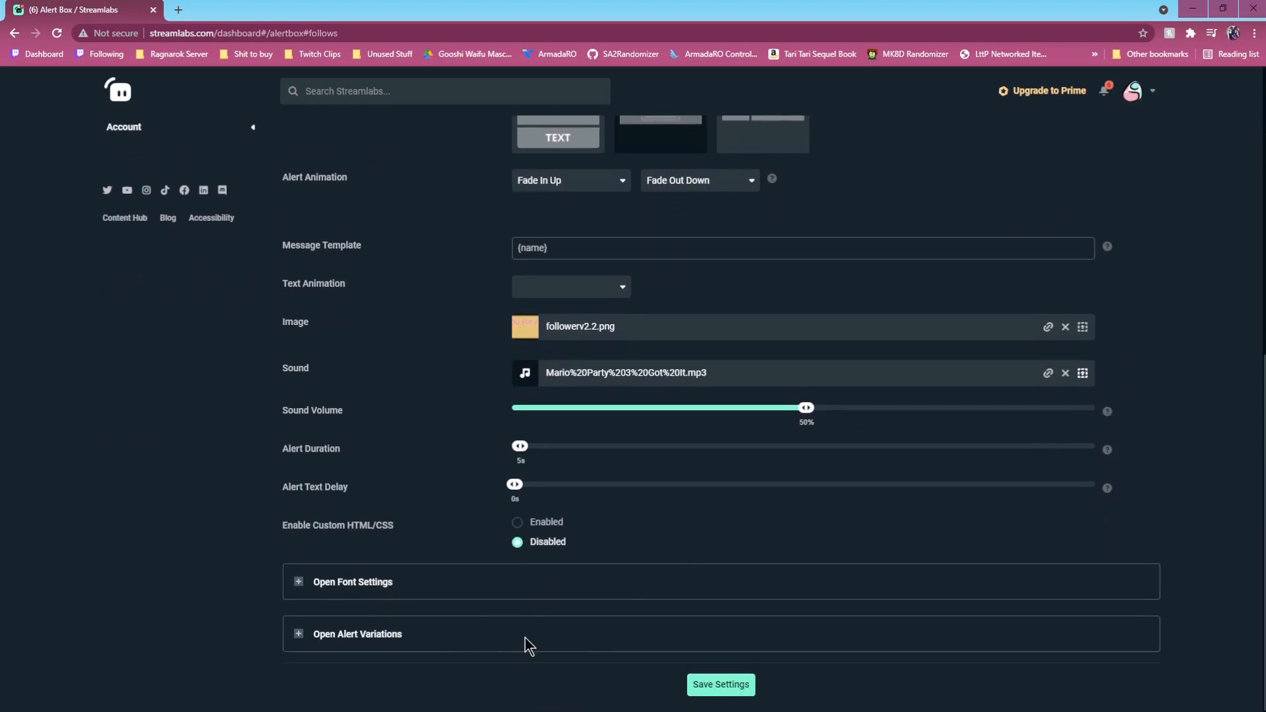
Enable custom HTML/CSS for the follow alert, view its HTML code, and disable the option again
{"action": "left_click", "coordinate": [551, 523]}
{"action": "scroll", "coordinate": [839, 535], "scroll_direction": "down", "scroll_amount": 1}
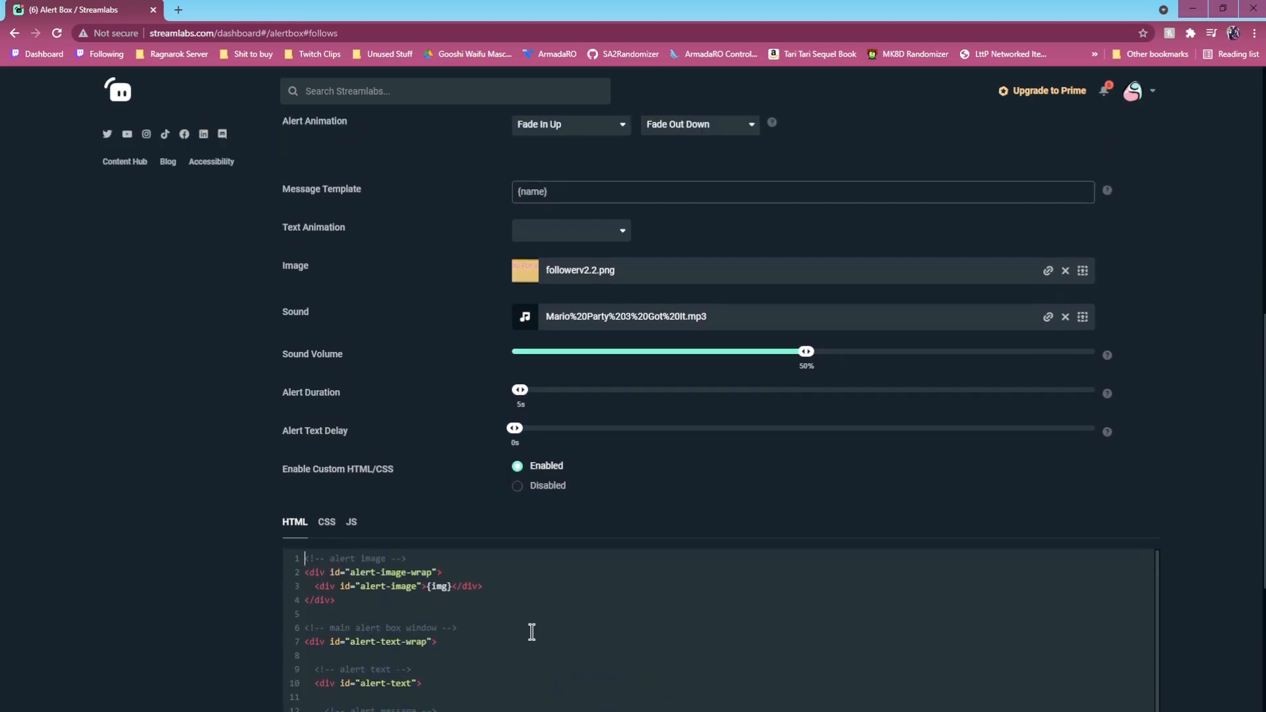
{"action": "scroll", "coordinate": [532, 593], "scroll_direction": "up", "scroll_amount": 1}
{"action": "left_click", "coordinate": [546, 546]}
{"action": "scroll", "coordinate": [778, 455], "scroll_direction": "up", "scroll_amount": 1}
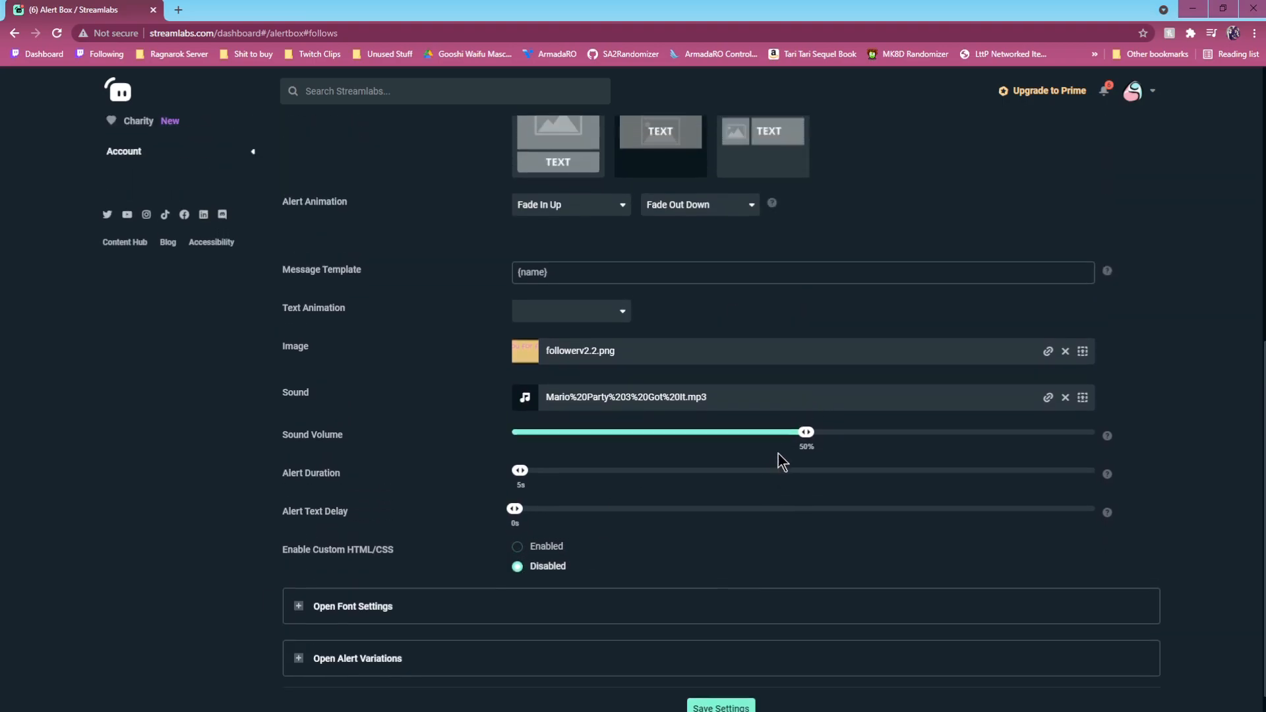
{"action": "scroll", "coordinate": [778, 455], "scroll_direction": "up", "scroll_amount": 3}
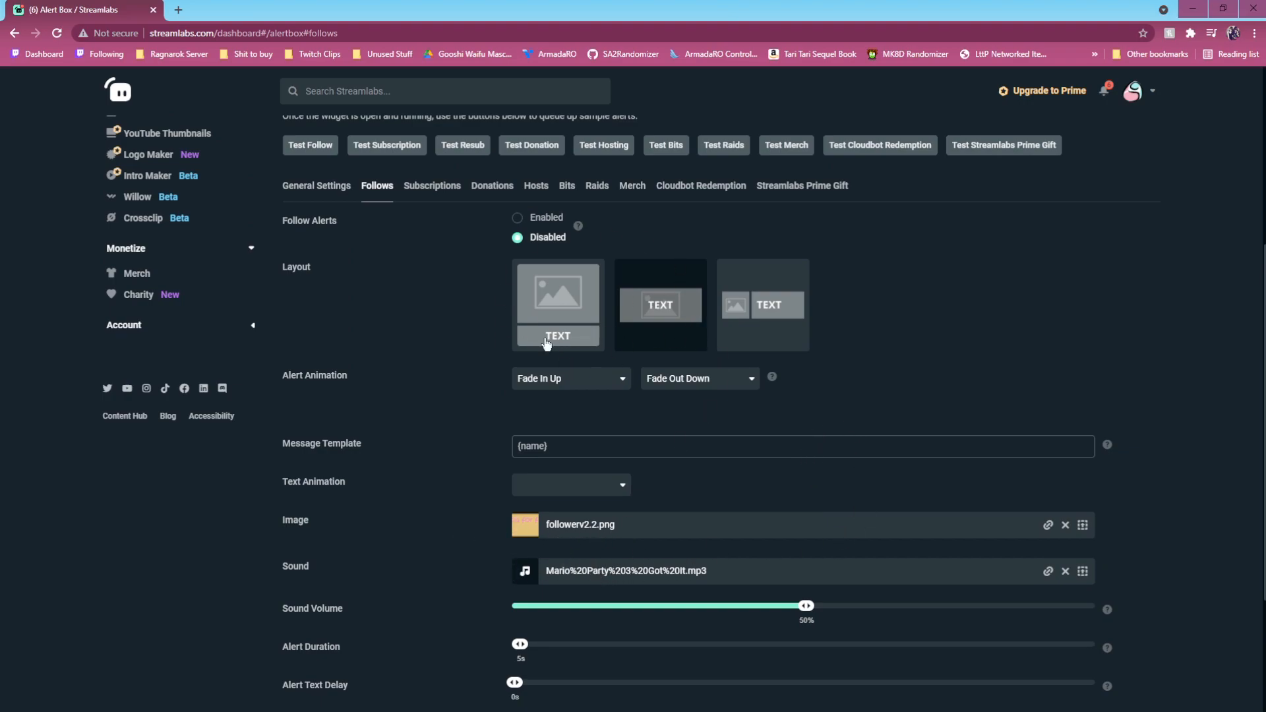
Show the Alert Box's Subscriptions settings and examine the layout, animation, Prime subs, message, image and sound options
{"action": "left_click", "coordinate": [448, 190]}
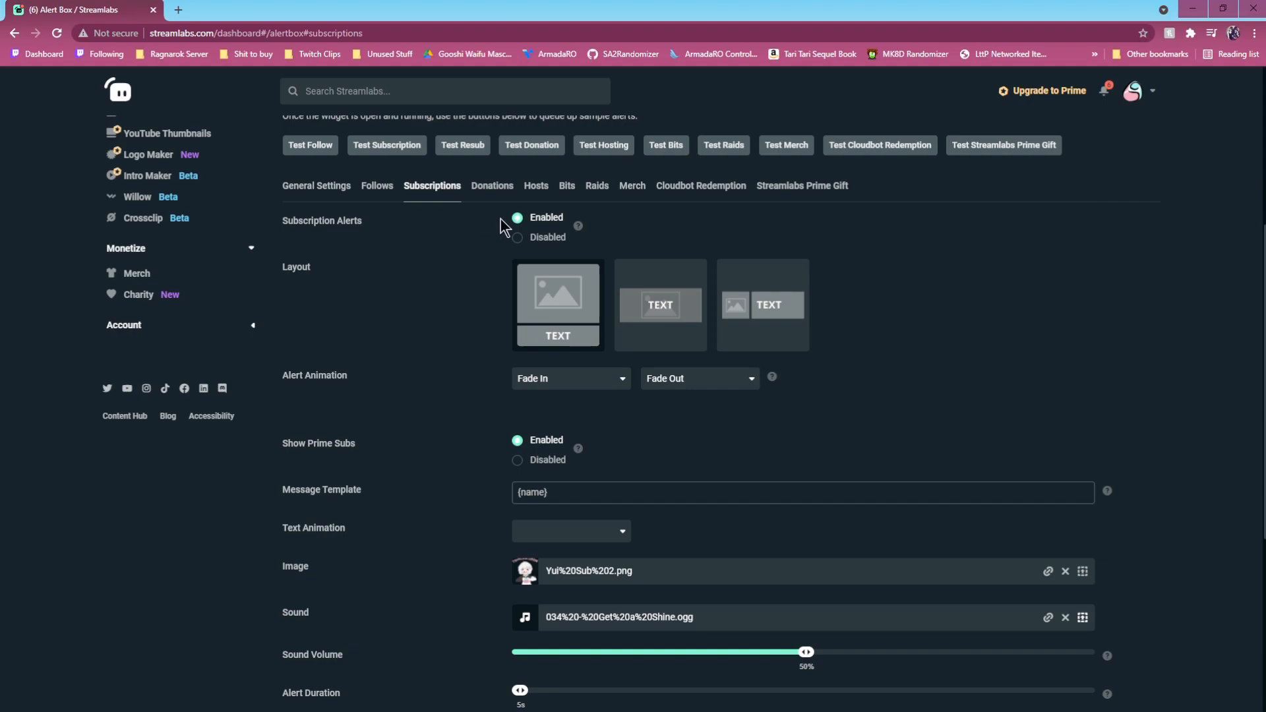
{"action": "scroll", "coordinate": [503, 226], "scroll_direction": "down", "scroll_amount": 5}
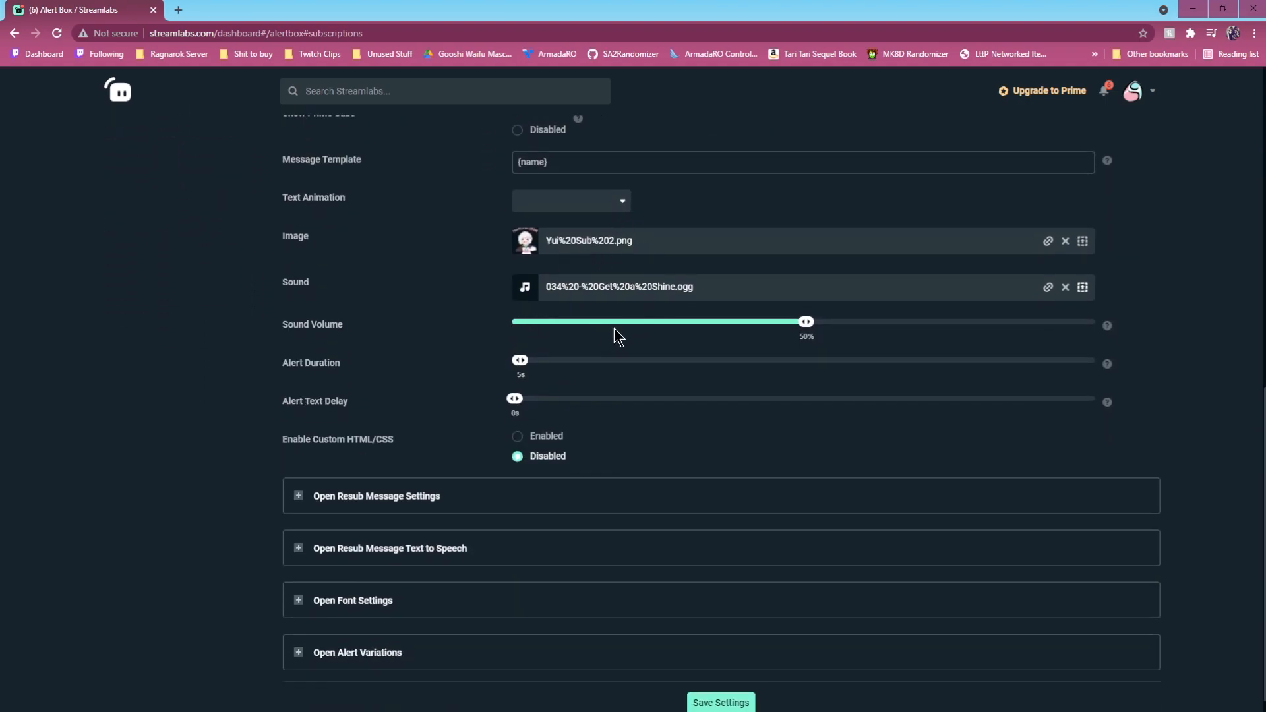
{"action": "scroll", "coordinate": [461, 350], "scroll_direction": "up", "scroll_amount": 1}
{"action": "scroll", "coordinate": [679, 396], "scroll_direction": "up", "scroll_amount": 4}
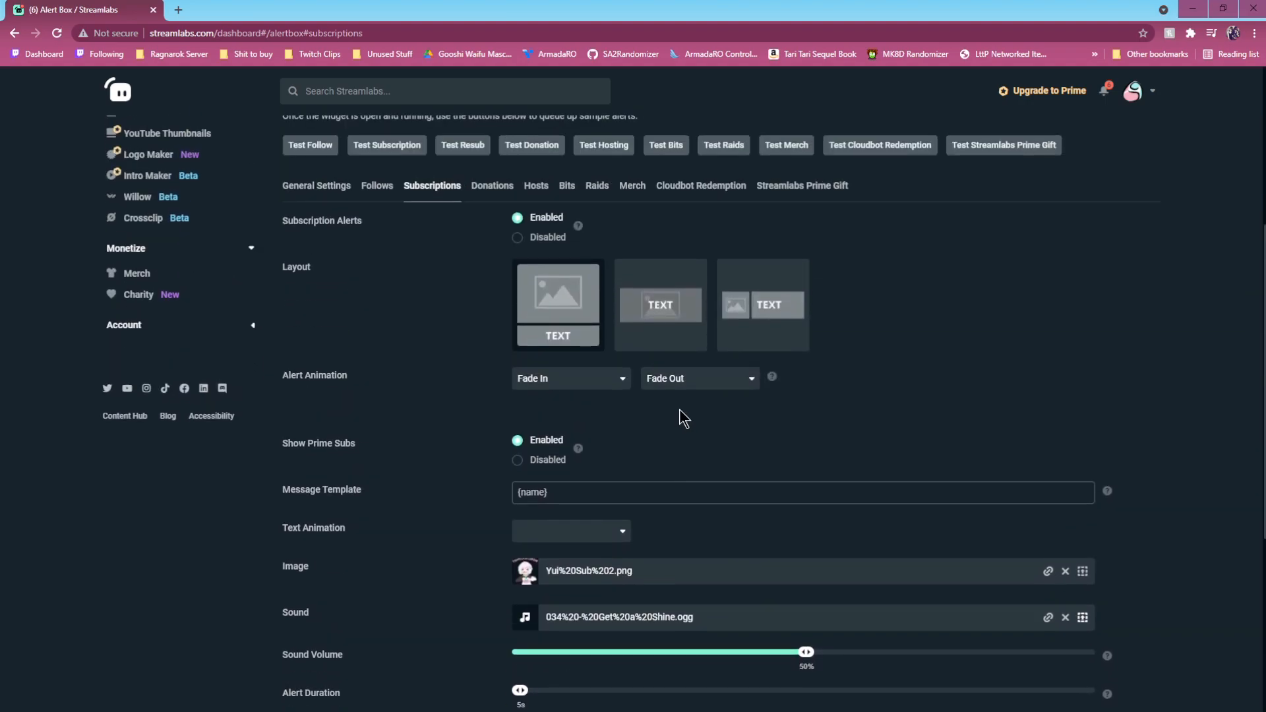
{"action": "scroll", "coordinate": [713, 442], "scroll_direction": "down", "scroll_amount": 2}
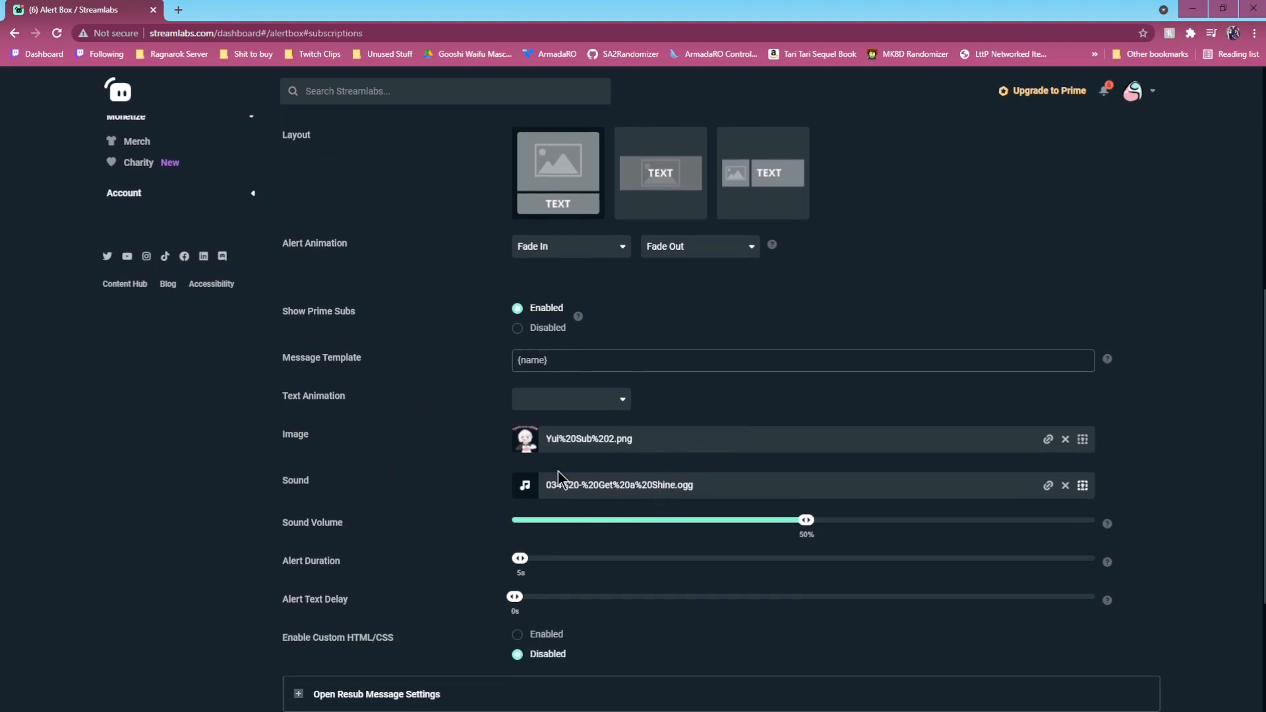
Expand the alert variations of the Subscriptions alerts and examine the gifted-sub and tier variations
{"action": "scroll", "coordinate": [570, 476], "scroll_direction": "down", "scroll_amount": 3}
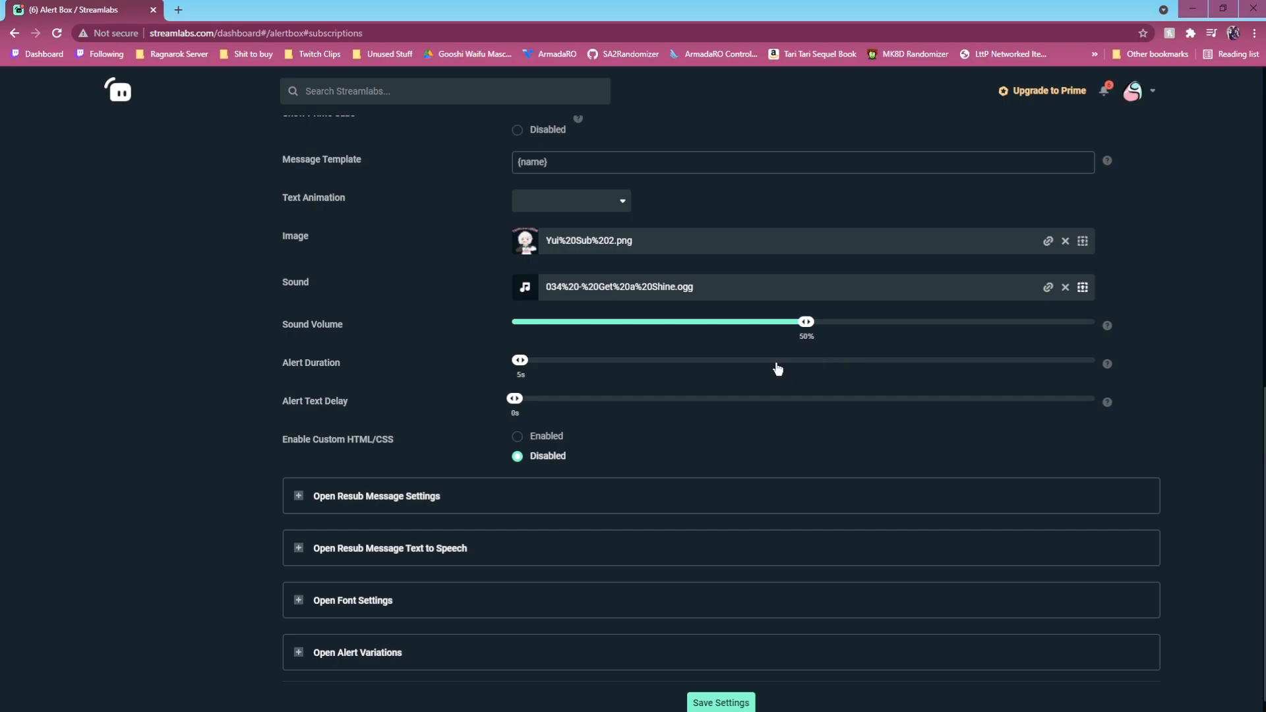
{"action": "scroll", "coordinate": [777, 367], "scroll_direction": "down", "scroll_amount": 1}
{"action": "left_click", "coordinate": [298, 636]}
{"action": "scroll", "coordinate": [503, 554], "scroll_direction": "down", "scroll_amount": 4}
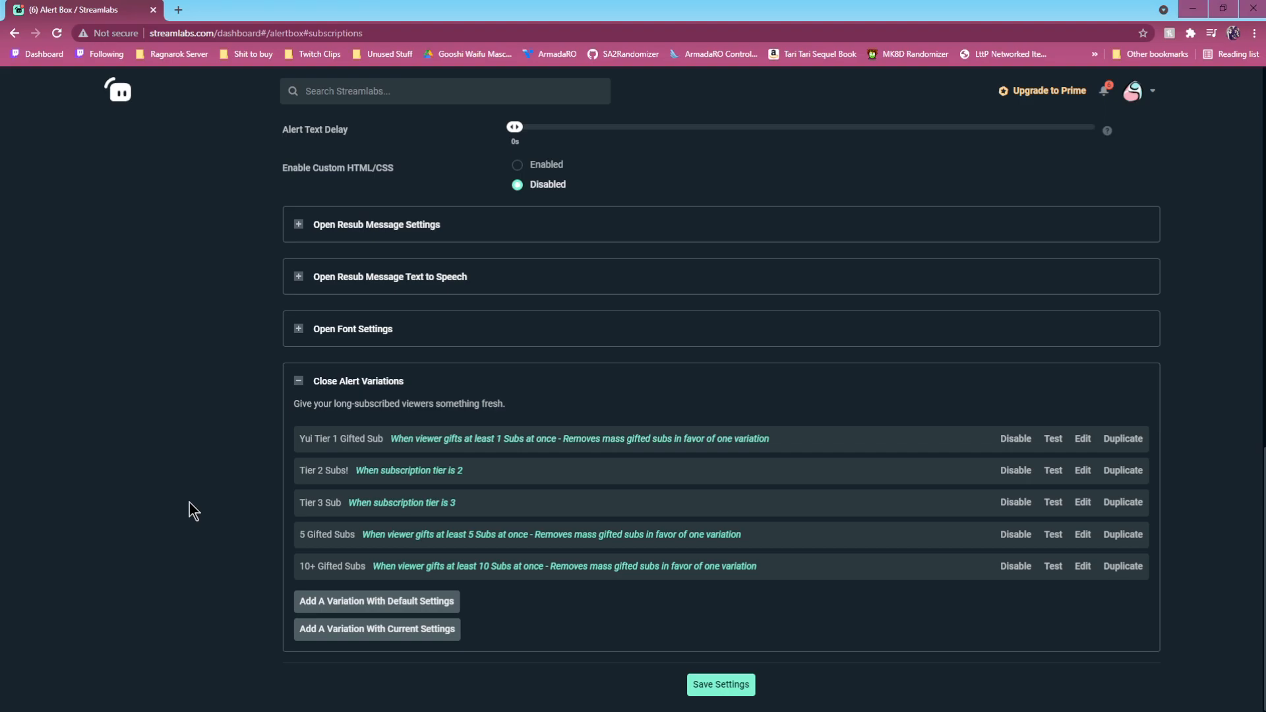
Open the Yui Tier 1 Gifted Sub variation, examine its condition, message, image, sound and font options, and save it
{"action": "left_click", "coordinate": [1082, 438]}
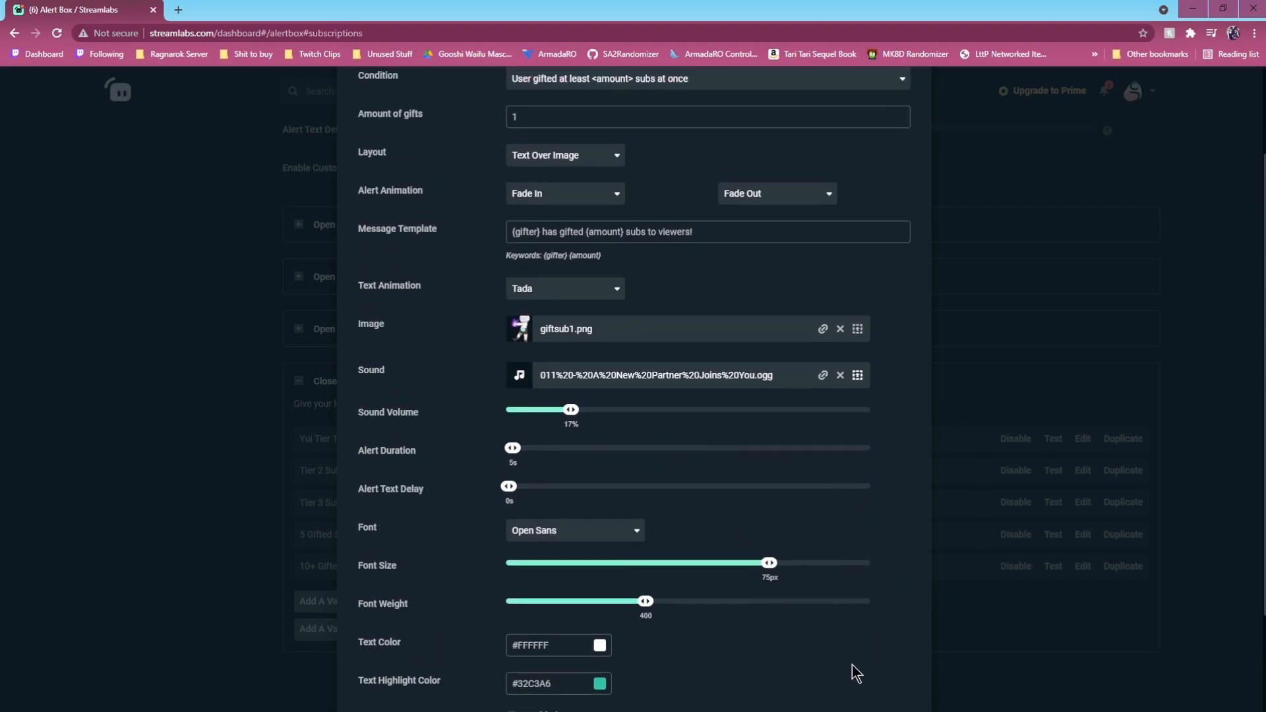
{"action": "scroll", "coordinate": [853, 673], "scroll_direction": "up", "scroll_amount": 2}
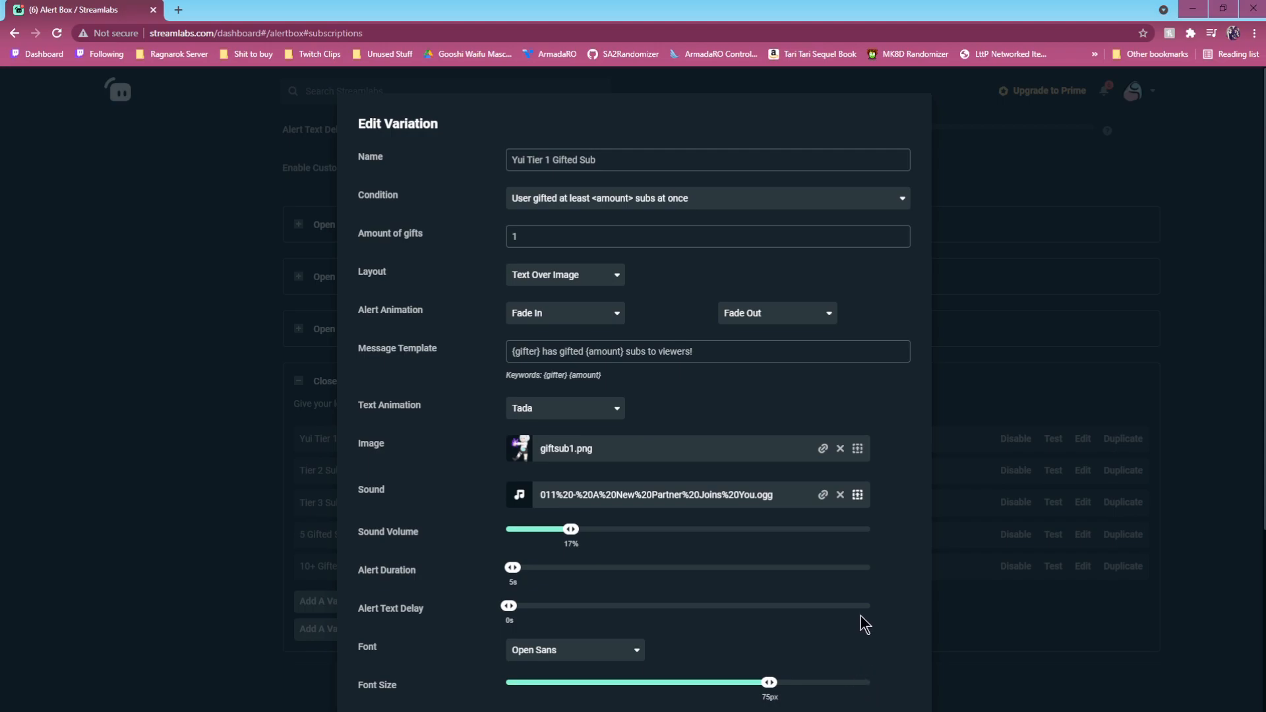
{"action": "scroll", "coordinate": [861, 613], "scroll_direction": "down", "scroll_amount": 4}
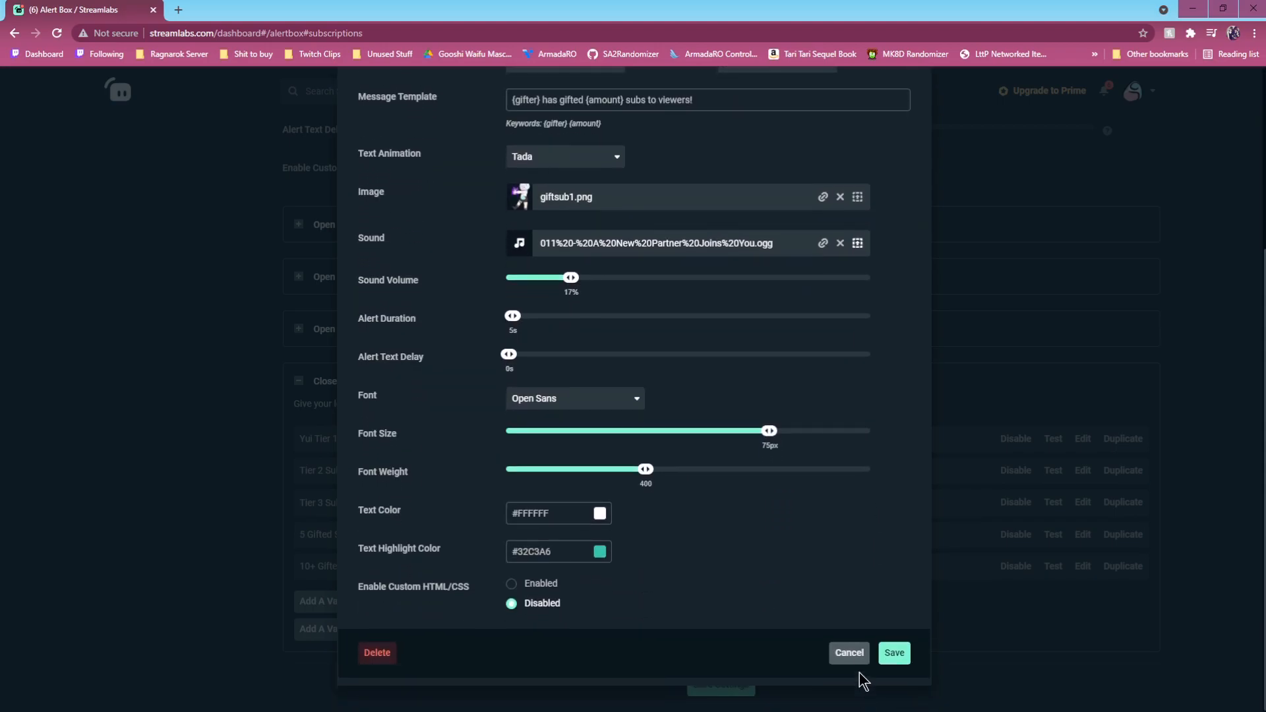
{"action": "left_click", "coordinate": [892, 655]}
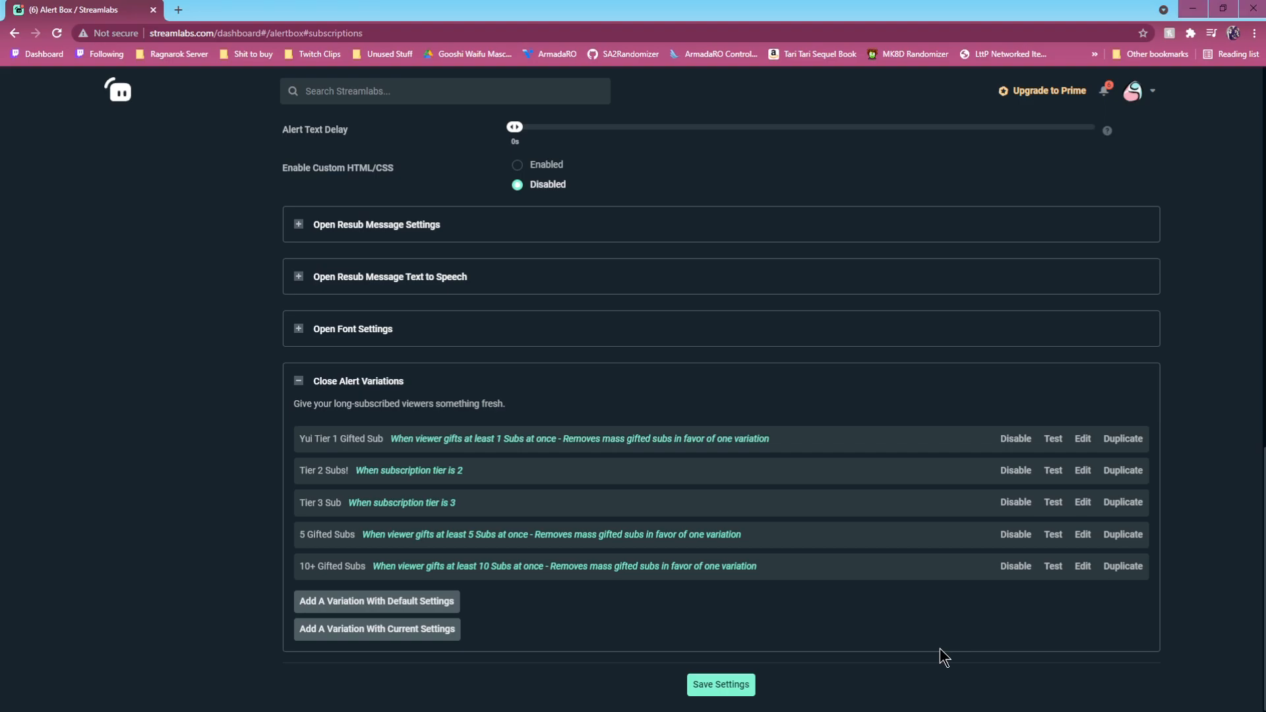
Queue a sample resub alert from the Alert Box and look over the page's test and subscription options
{"action": "scroll", "coordinate": [856, 586], "scroll_direction": "up", "scroll_amount": 15}
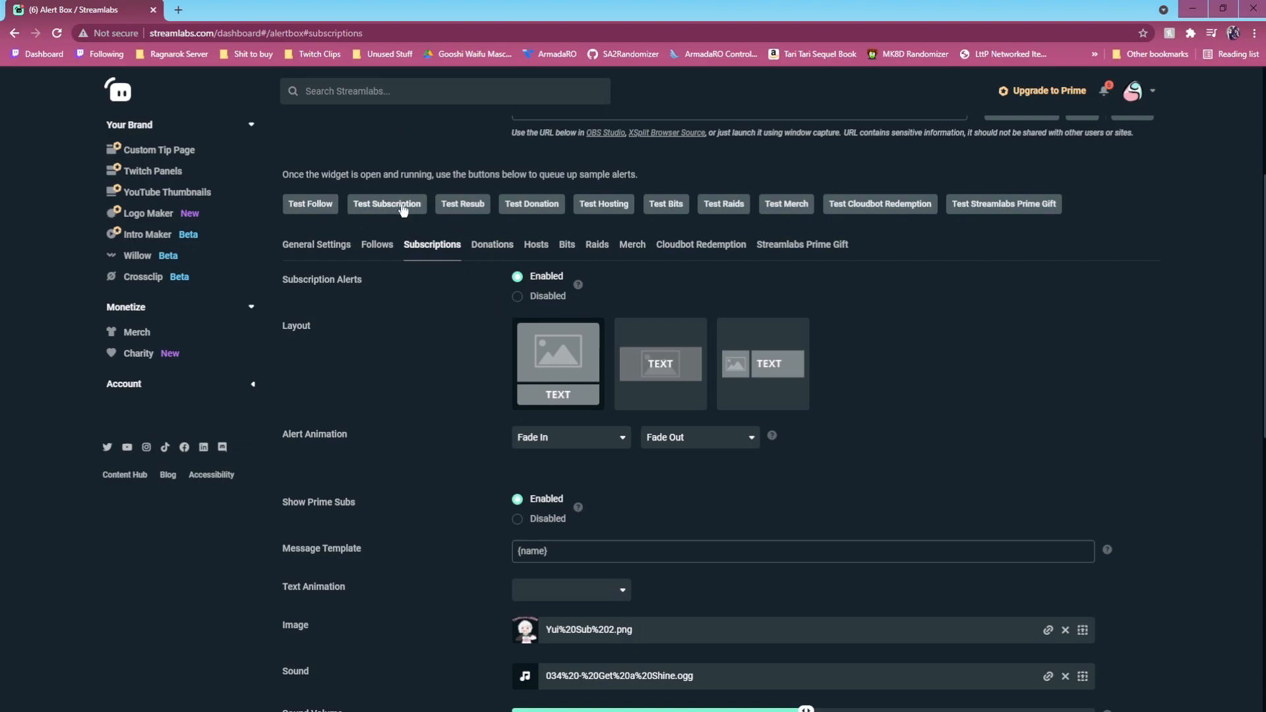
{"action": "left_click", "coordinate": [464, 205]}
{"action": "scroll", "coordinate": [995, 378], "scroll_direction": "down", "scroll_amount": 4}
{"action": "scroll", "coordinate": [868, 412], "scroll_direction": "up", "scroll_amount": 6}
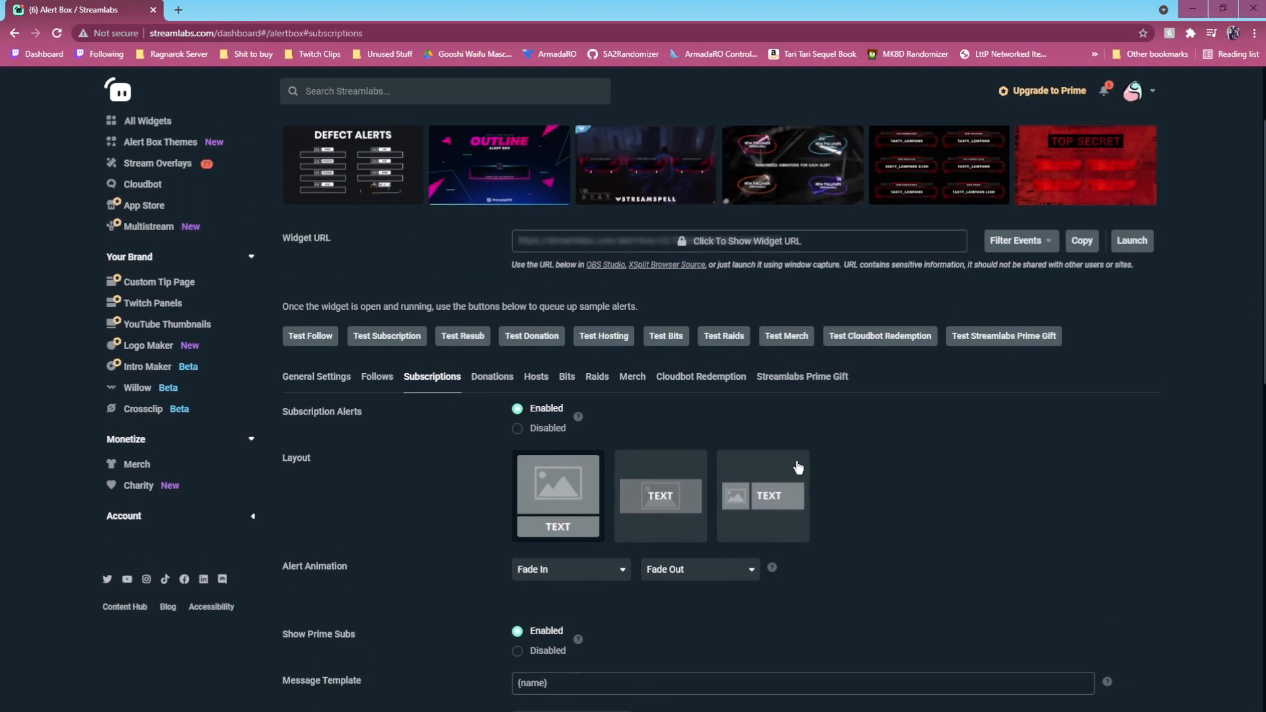
{"action": "scroll", "coordinate": [725, 464], "scroll_direction": "up", "scroll_amount": 2}
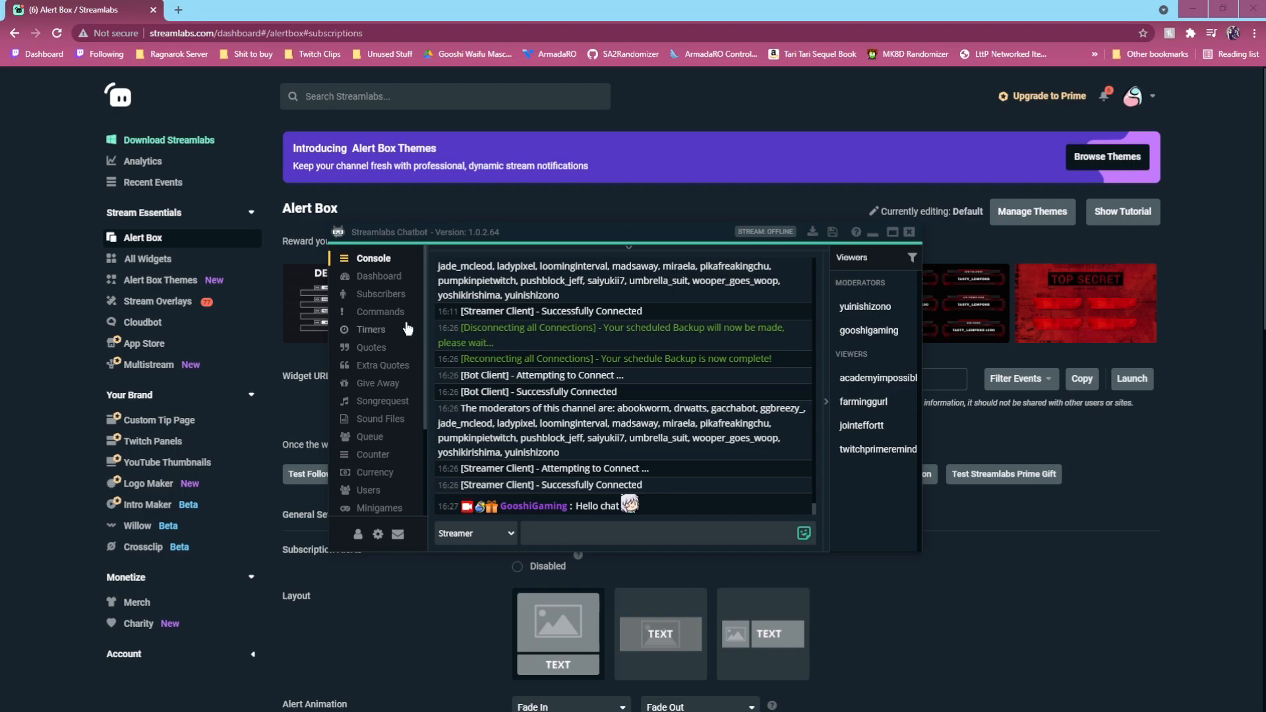
In Streamlabs Chatbot, examine the Commands list, the Dashboard's title and hosting controls, and the Subscribers list
{"action": "left_click", "coordinate": [380, 311]}
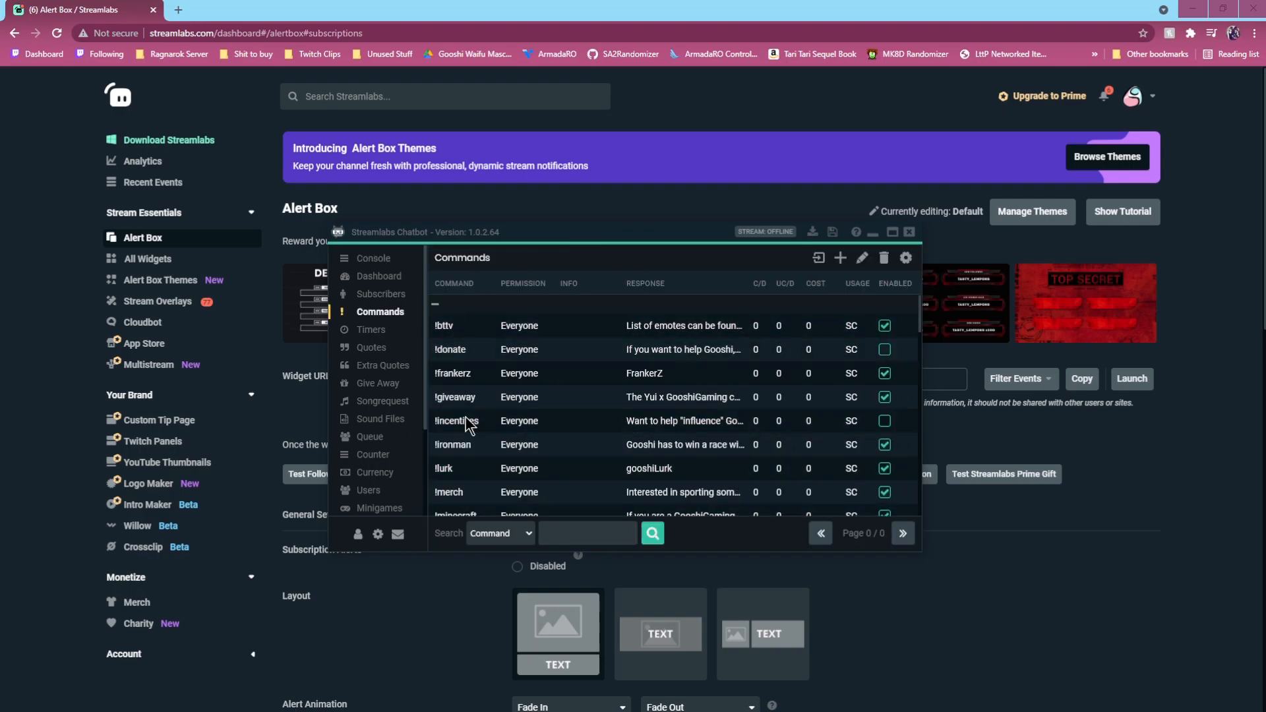
{"action": "left_click", "coordinate": [377, 276]}
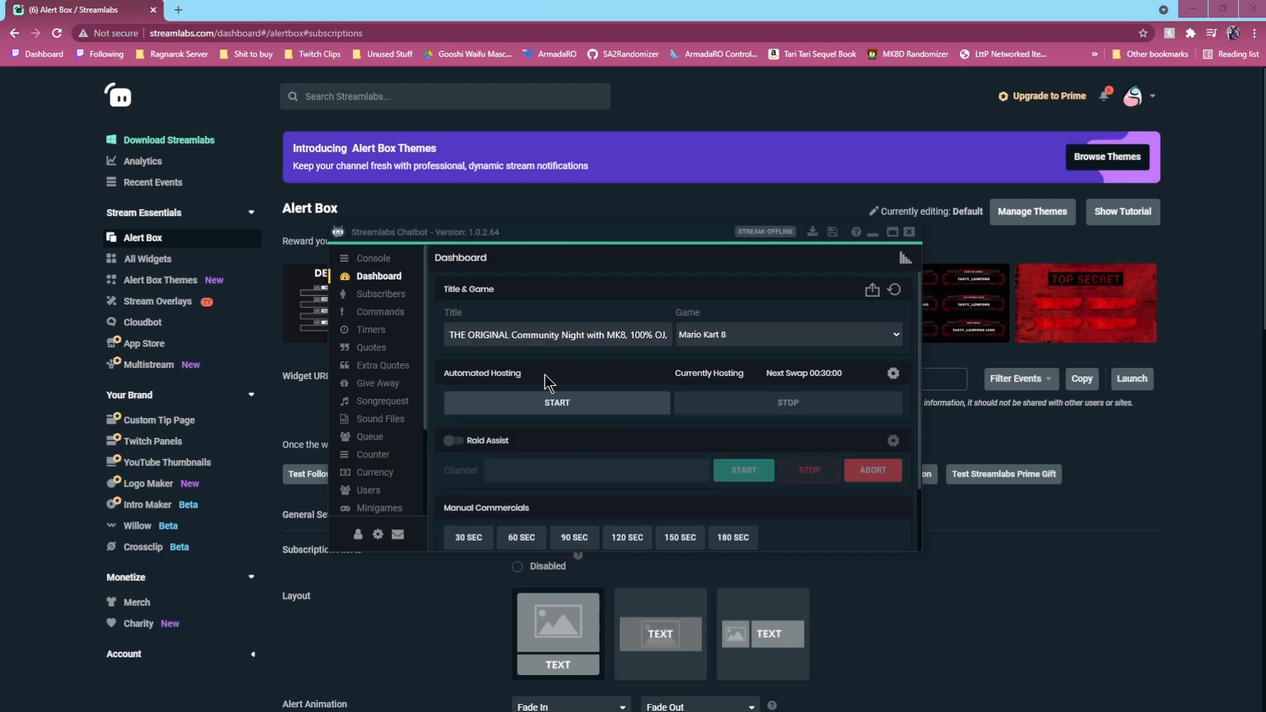
{"action": "left_click", "coordinate": [381, 295]}
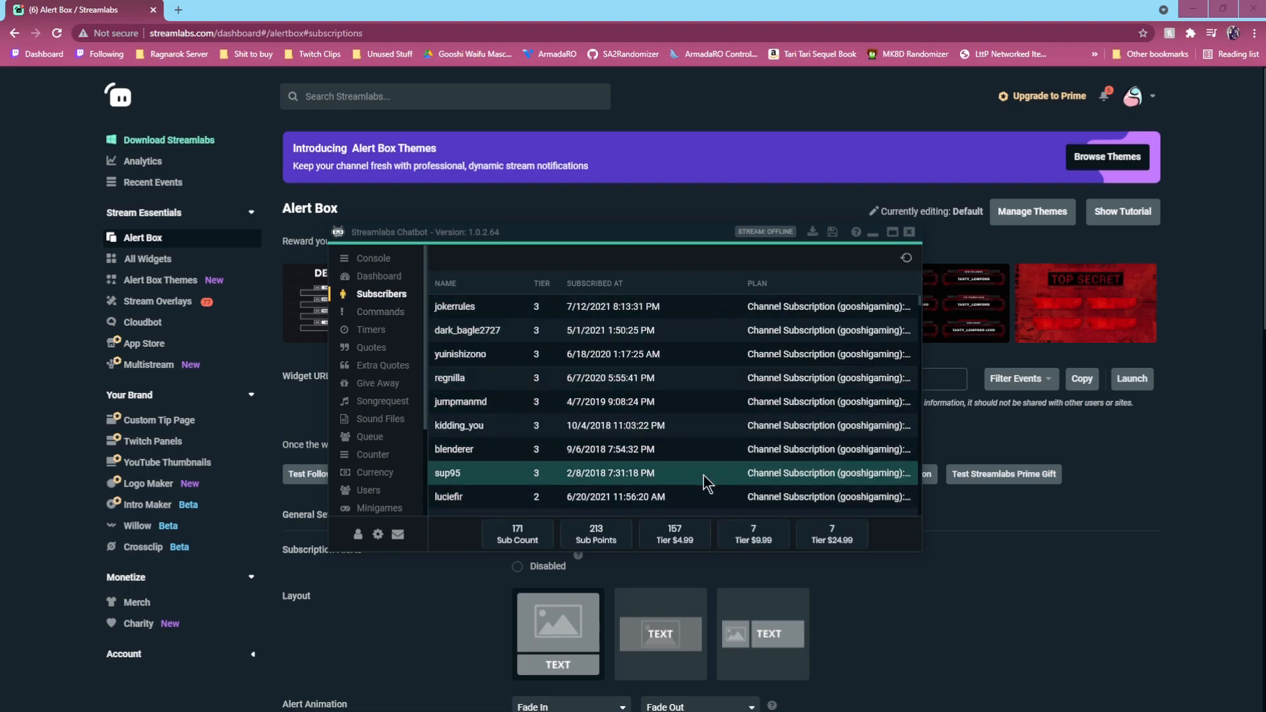
{"action": "scroll", "coordinate": [599, 472], "scroll_direction": "down", "scroll_amount": 10}
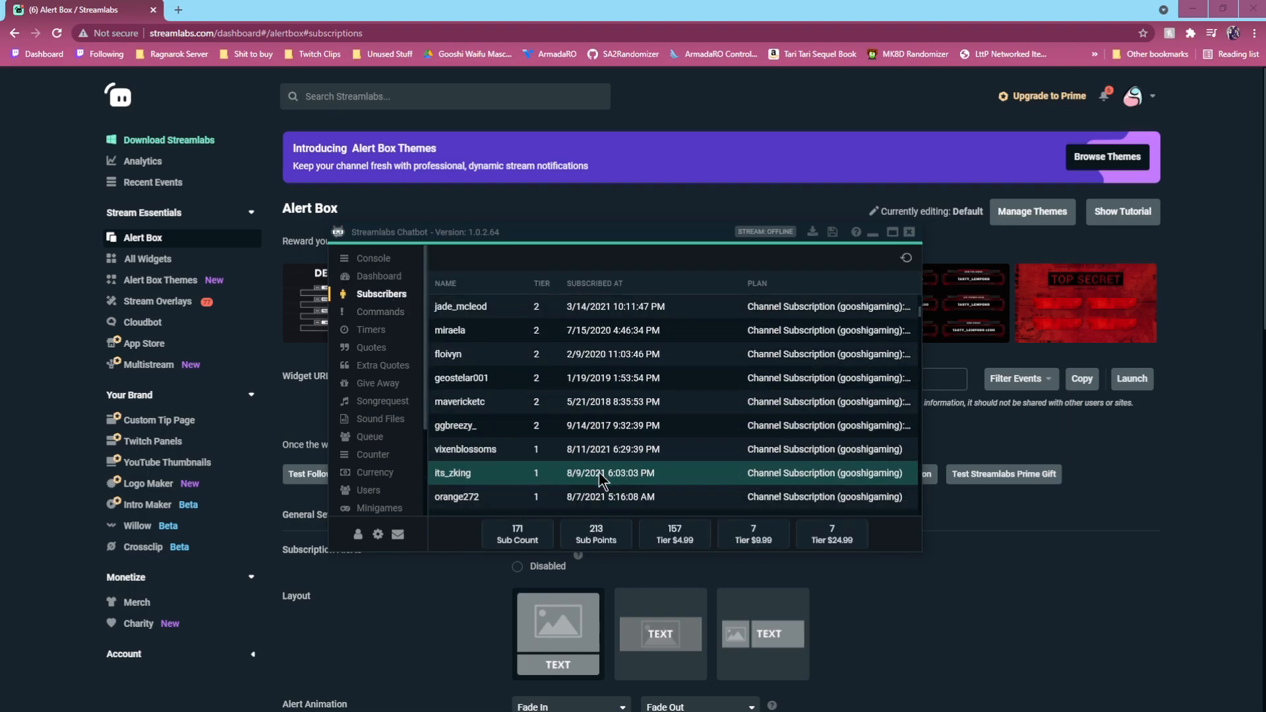
{"action": "scroll", "coordinate": [588, 476], "scroll_direction": "down", "scroll_amount": 5}
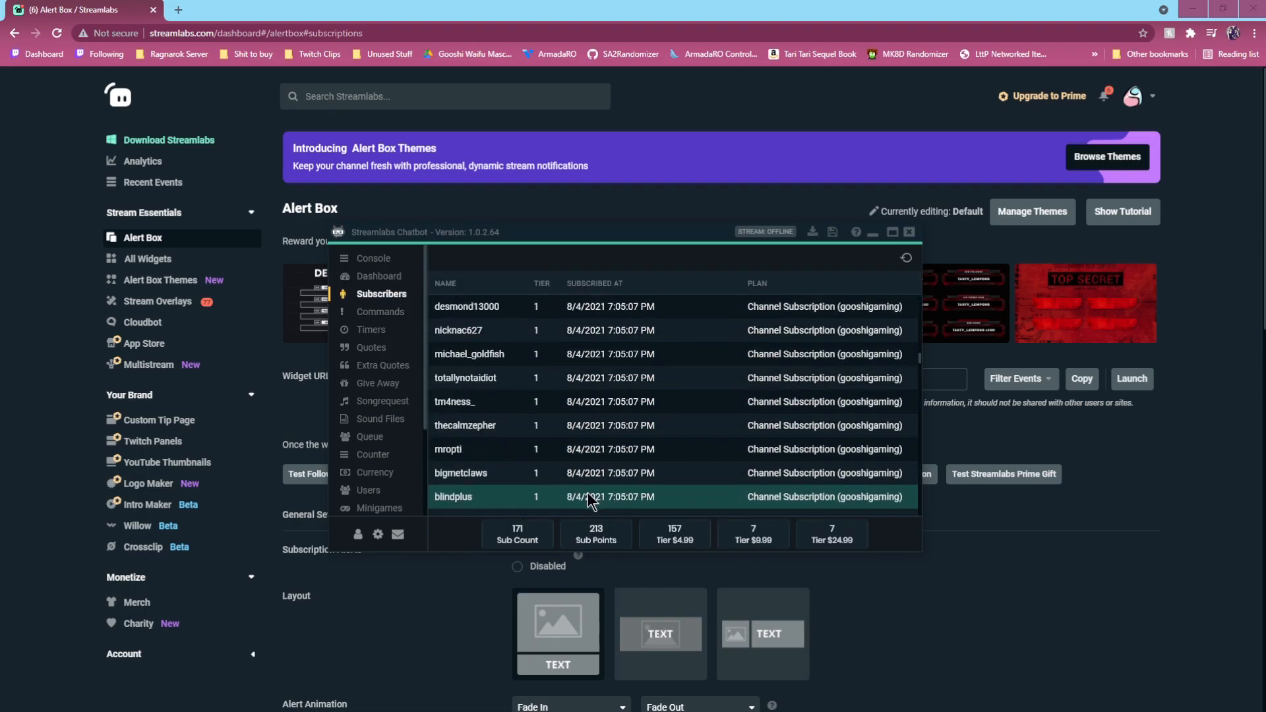
{"action": "scroll", "coordinate": [505, 366], "scroll_direction": "up", "scroll_amount": 12}
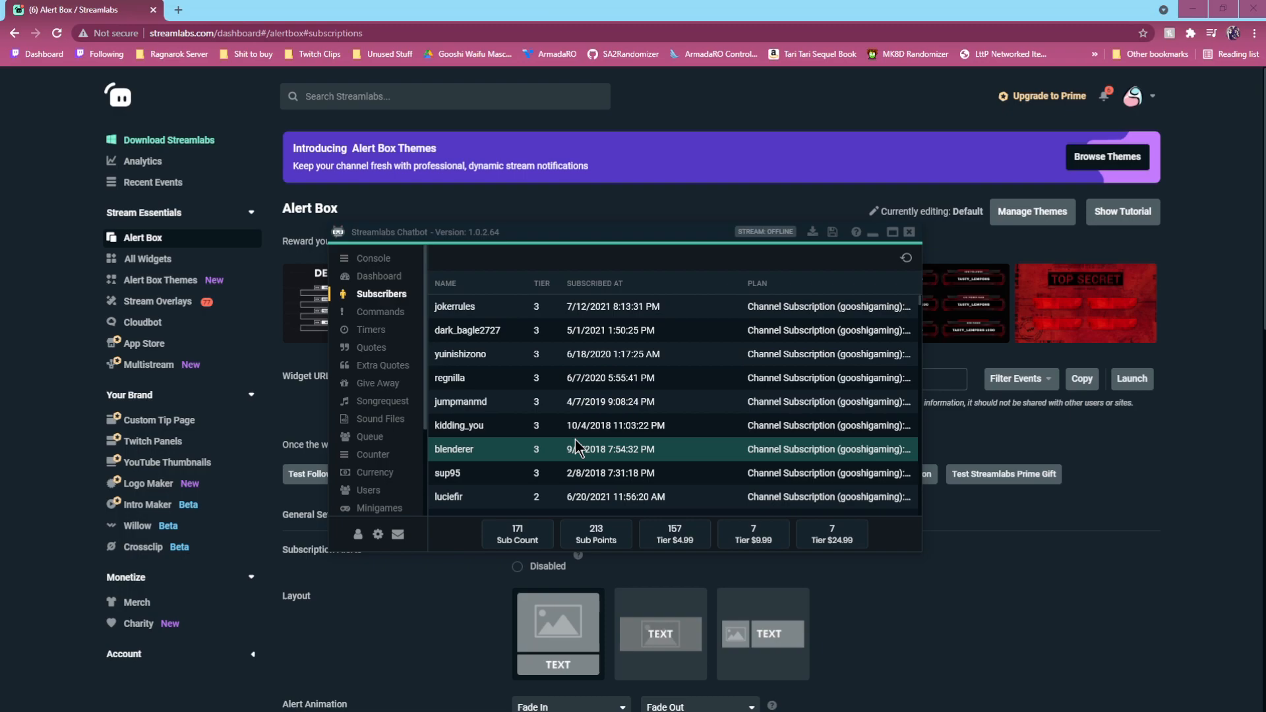
Show the chatbot's Timers and examine their messages along with the remaining chatbot features such as Mod Tools and Scripts
{"action": "left_click", "coordinate": [381, 331]}
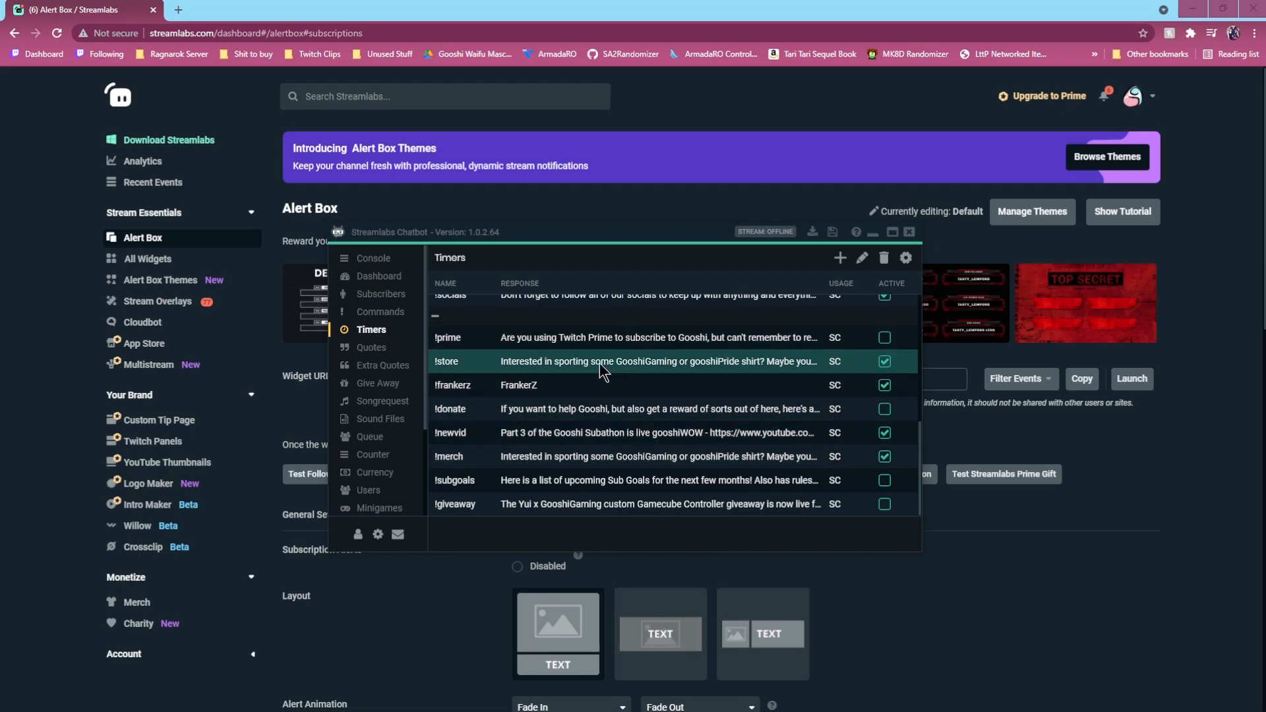
{"action": "scroll", "coordinate": [395, 409], "scroll_direction": "down", "scroll_amount": 1}
{"action": "scroll", "coordinate": [395, 409], "scroll_direction": "down", "scroll_amount": 1}
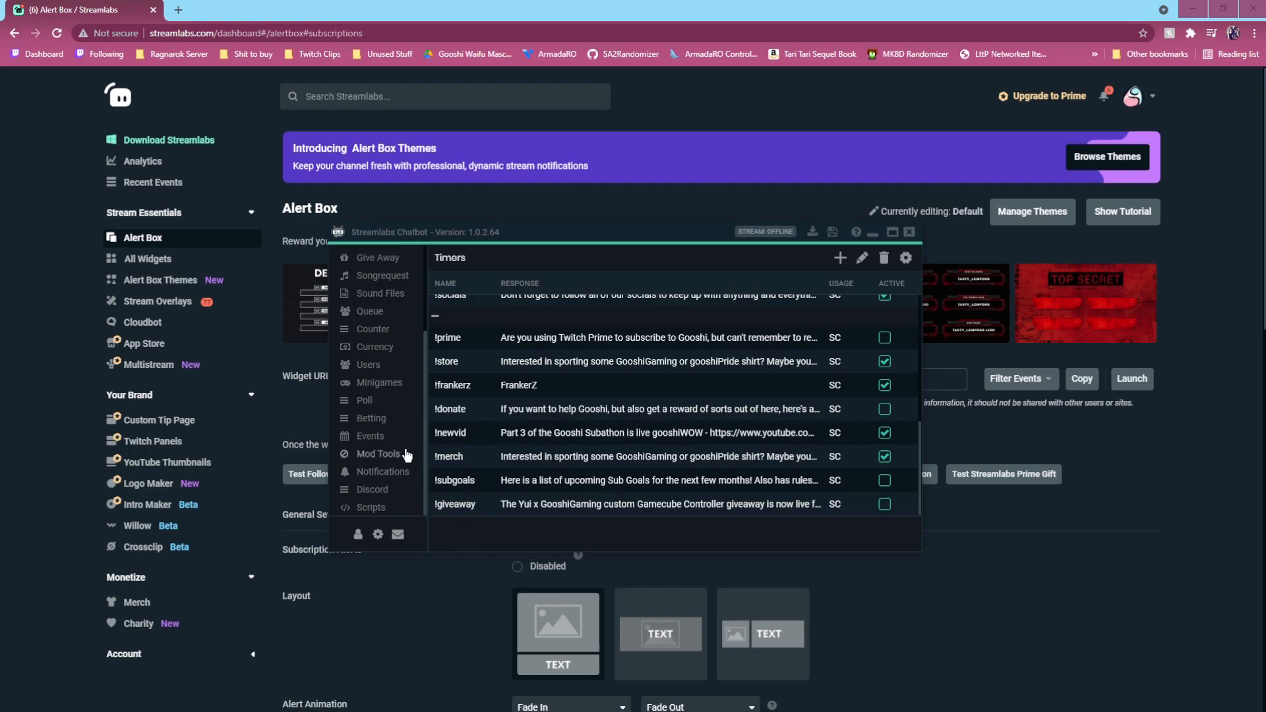
{"action": "scroll", "coordinate": [432, 445], "scroll_direction": "up", "scroll_amount": 2}
{"action": "scroll", "coordinate": [380, 414], "scroll_direction": "up", "scroll_amount": 4}
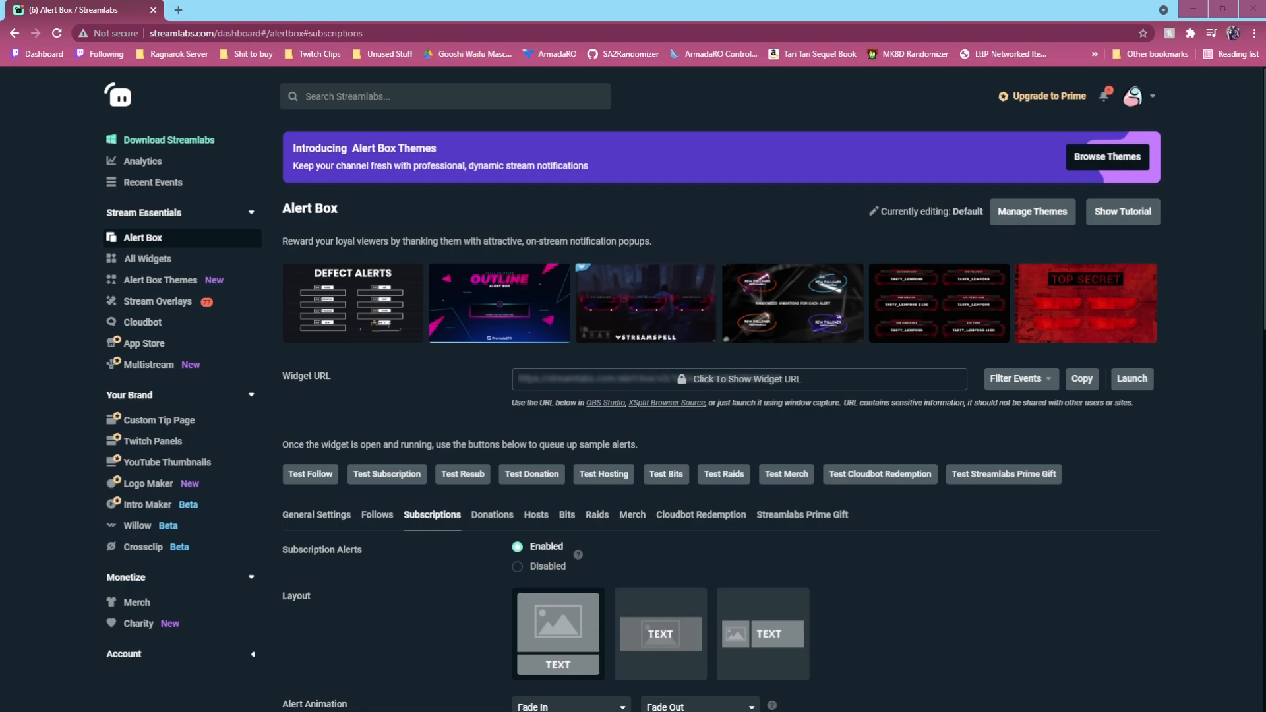
Run an internet speed test on speedof.me in the browser, check the upload speed, and close the browser
{"action": "left_click_drag", "start_coordinate": [636, 709], "coordinate": [610, 15]}
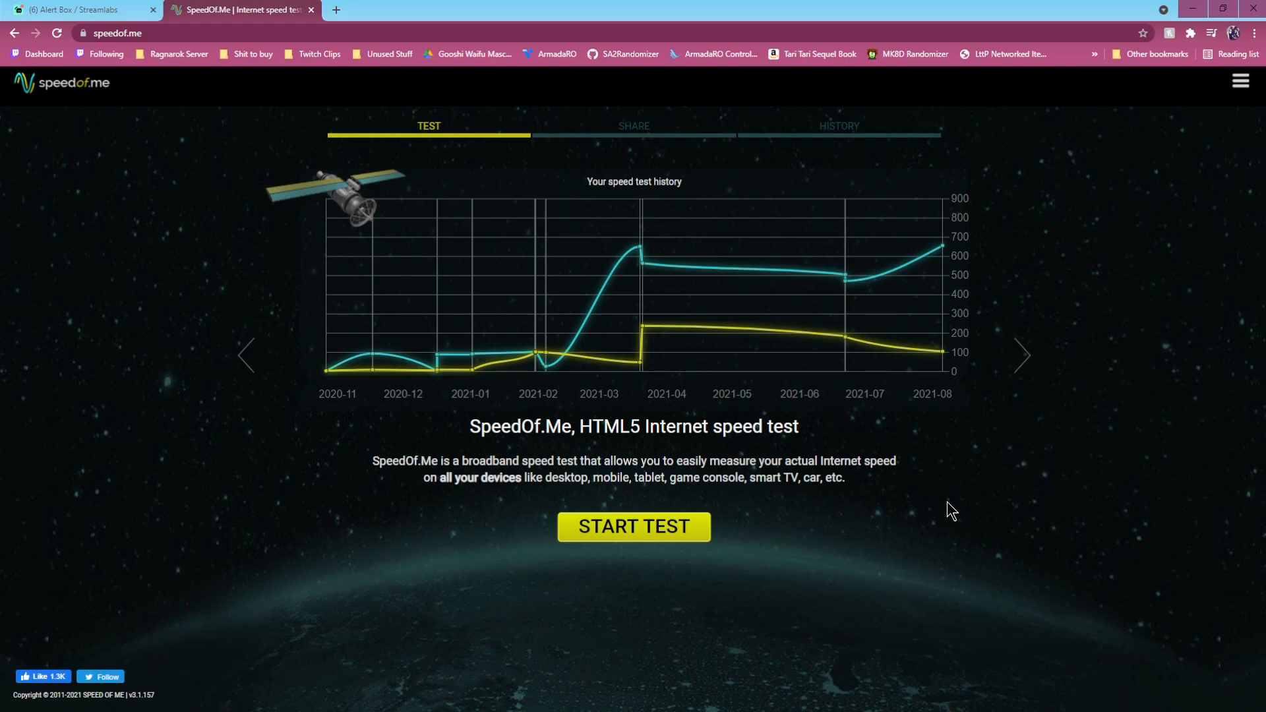
{"action": "left_click", "coordinate": [633, 526]}
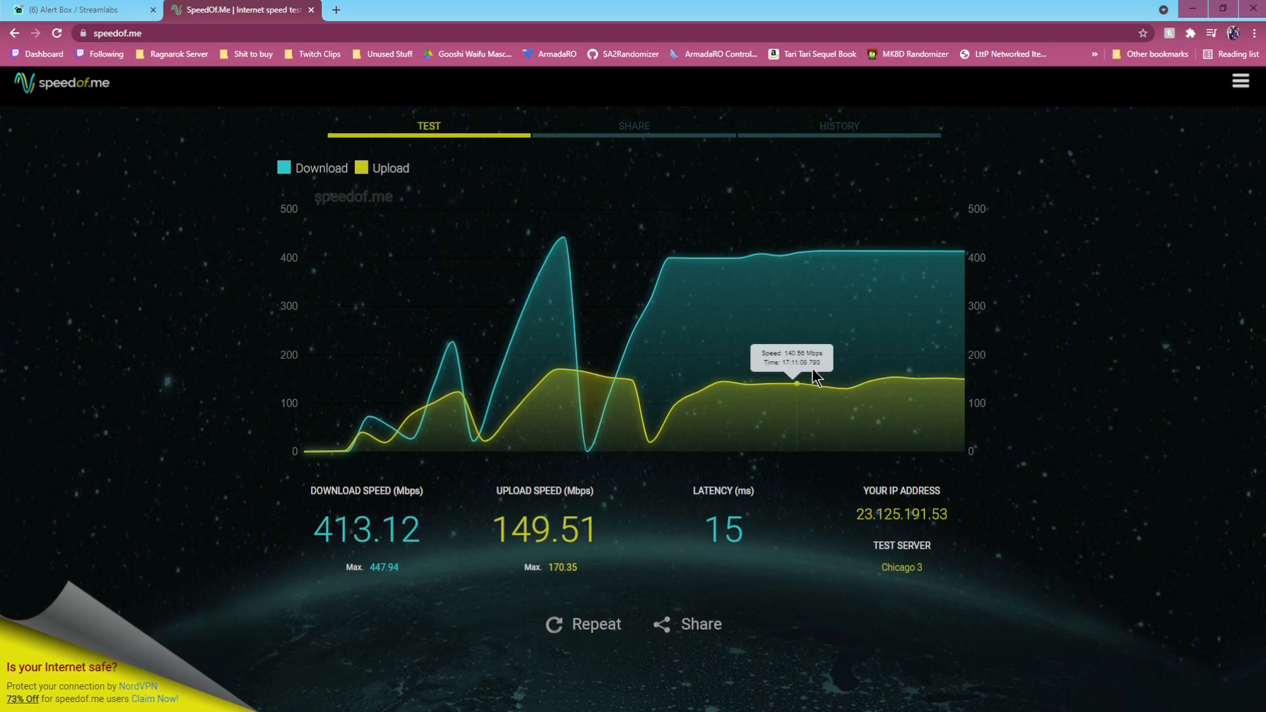
{"action": "left_click", "coordinate": [1254, 8]}
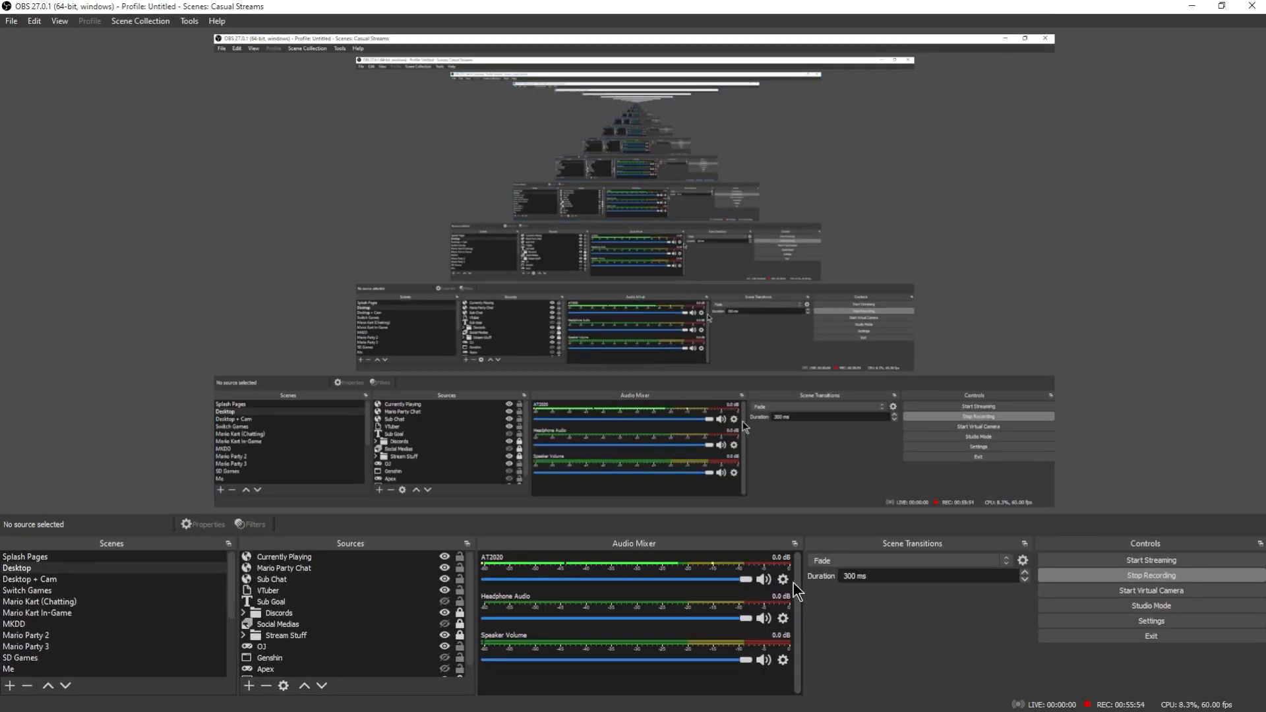
In OBS Studio, open the AT2020 microphone's audio filters, examine the Compressor and Limiter settings, and close them
{"action": "left_click", "coordinate": [788, 580]}
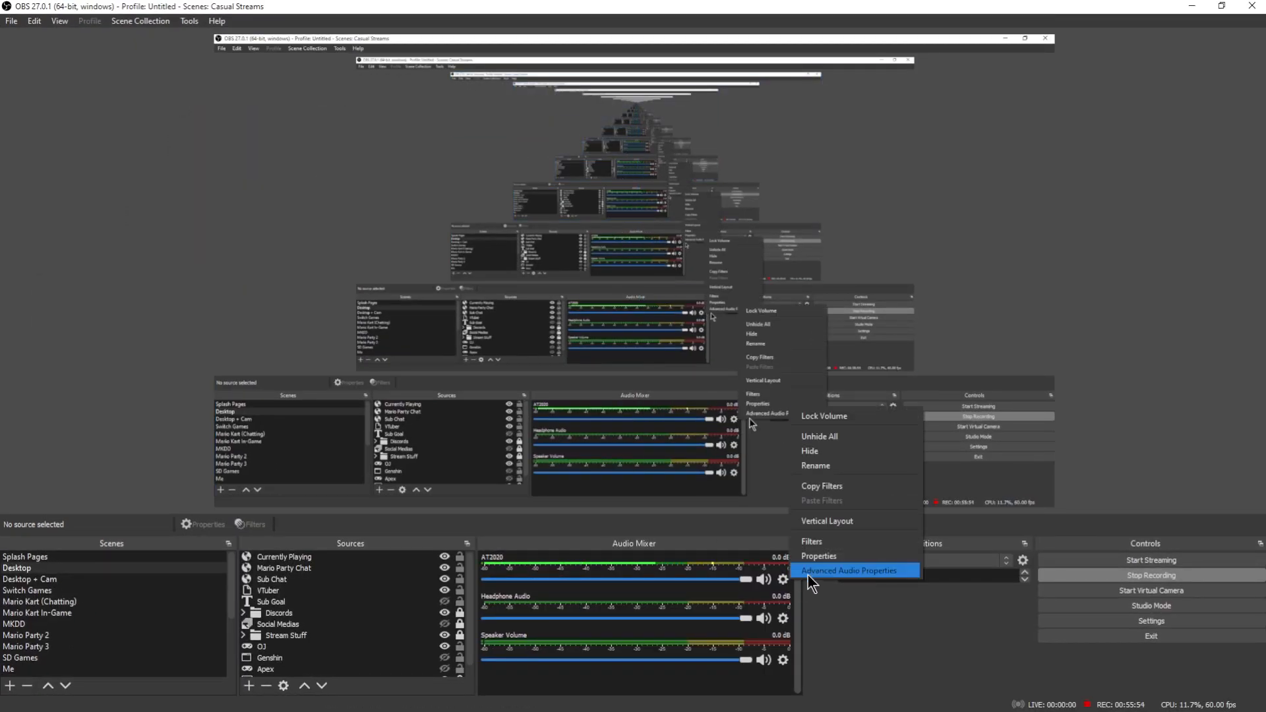
{"action": "left_click", "coordinate": [834, 532]}
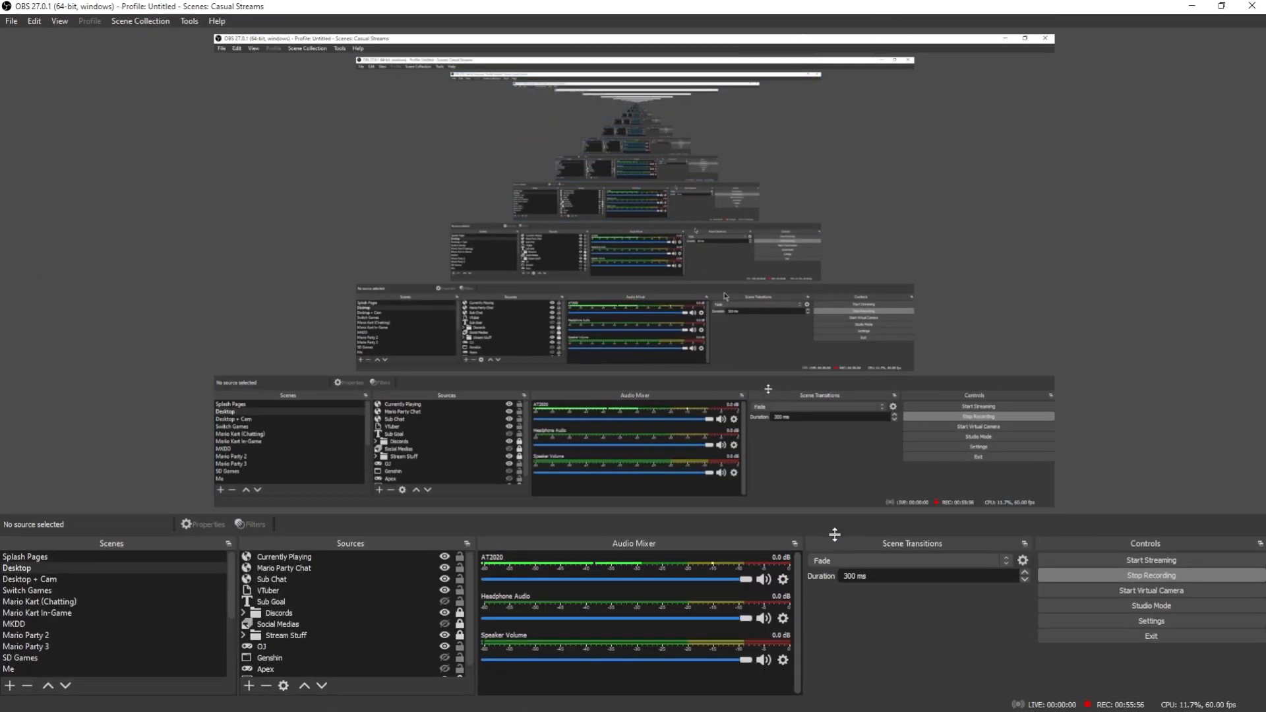
{"action": "left_click", "coordinate": [782, 580]}
{"action": "left_click", "coordinate": [804, 547]}
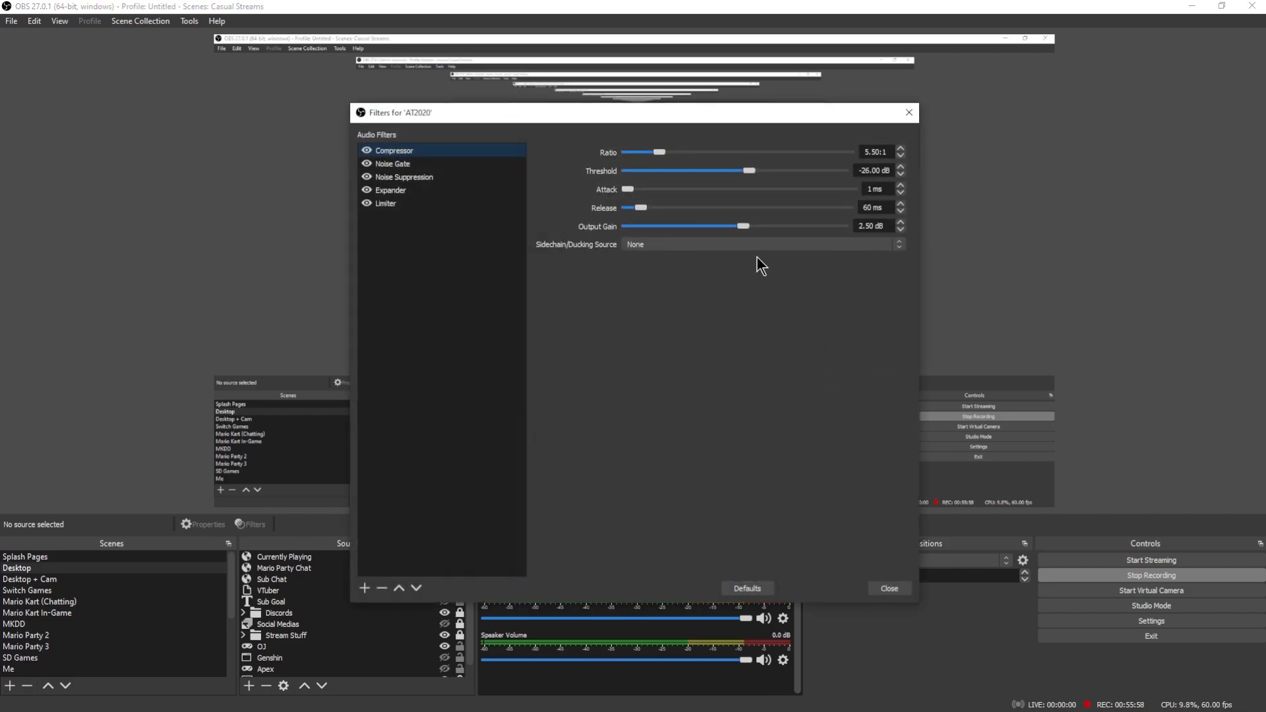
{"action": "left_click", "coordinate": [396, 203]}
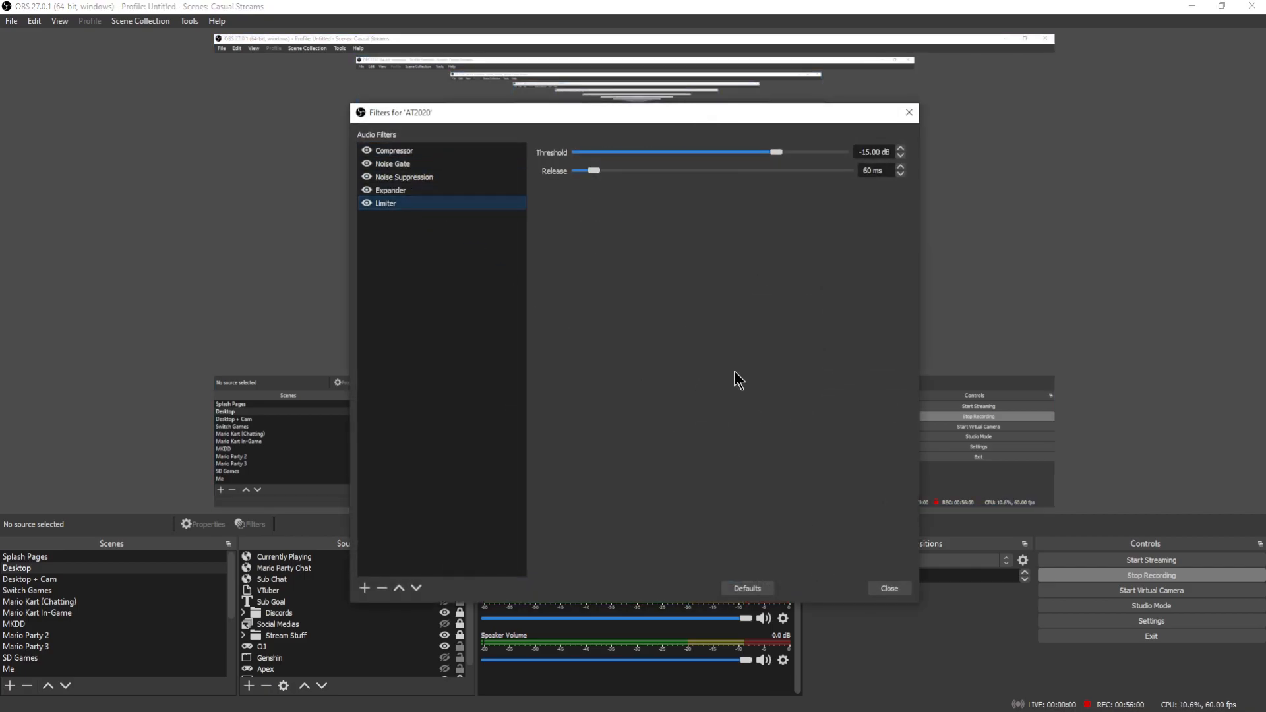
{"action": "left_click", "coordinate": [887, 588]}
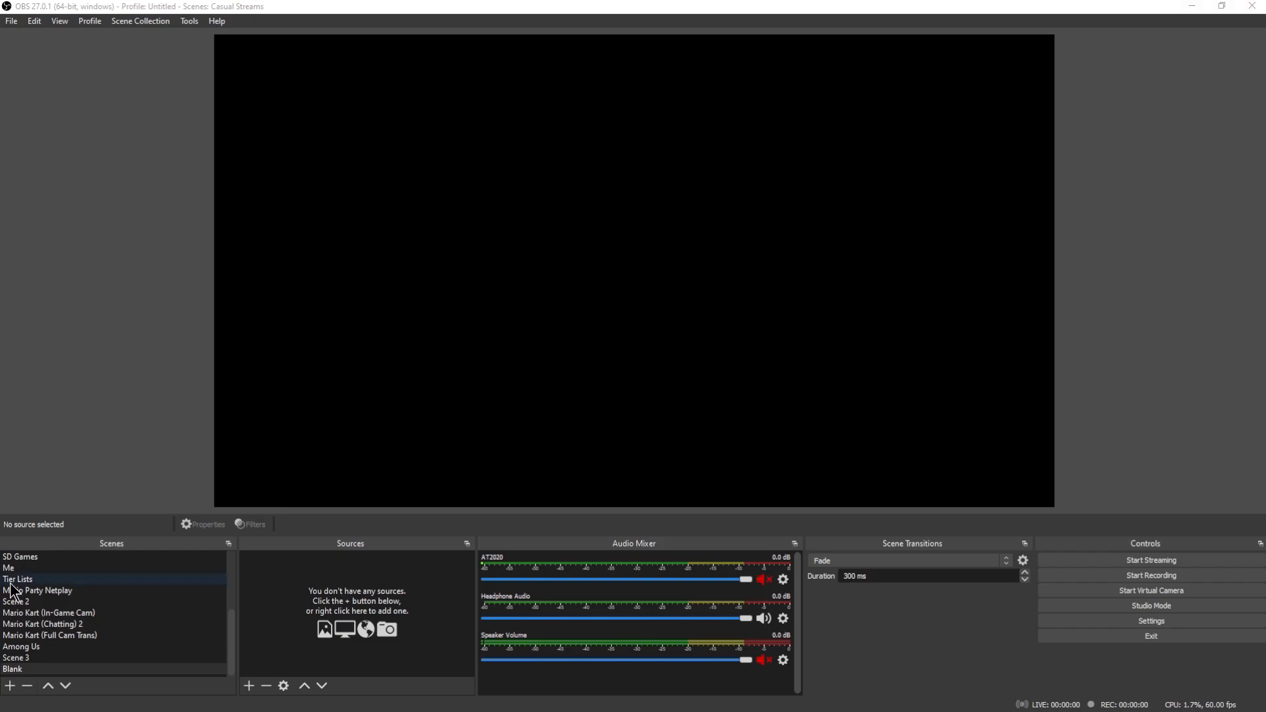
Switch to the Mario Party 3 scene and bring the OBS window onto the captured display
{"action": "scroll", "coordinate": [65, 631], "scroll_direction": "up", "scroll_amount": 2}
{"action": "left_click", "coordinate": [66, 614]}
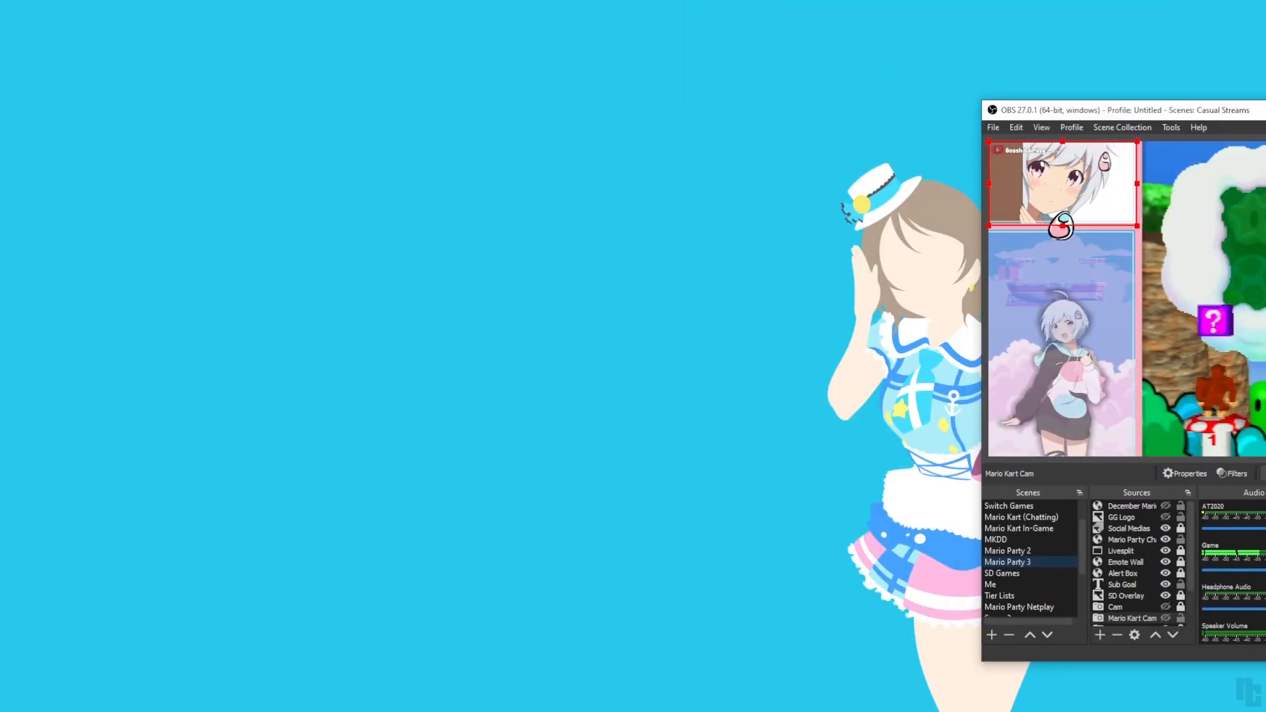
{"action": "left_click_drag", "start_coordinate": [1265, 227], "coordinate": [699, 0]}
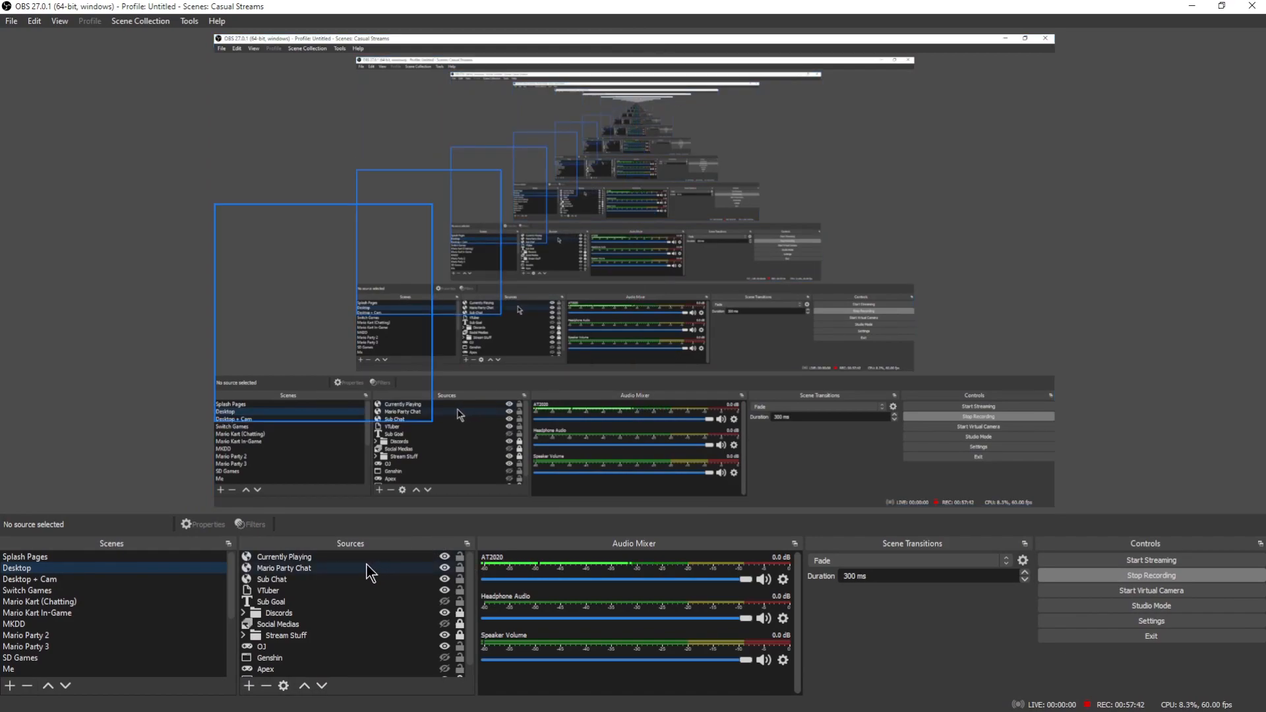
Switch to the Desktop + Cam scene, look through the scene list, and move the OBS window off the captured display
{"action": "left_click", "coordinate": [74, 578]}
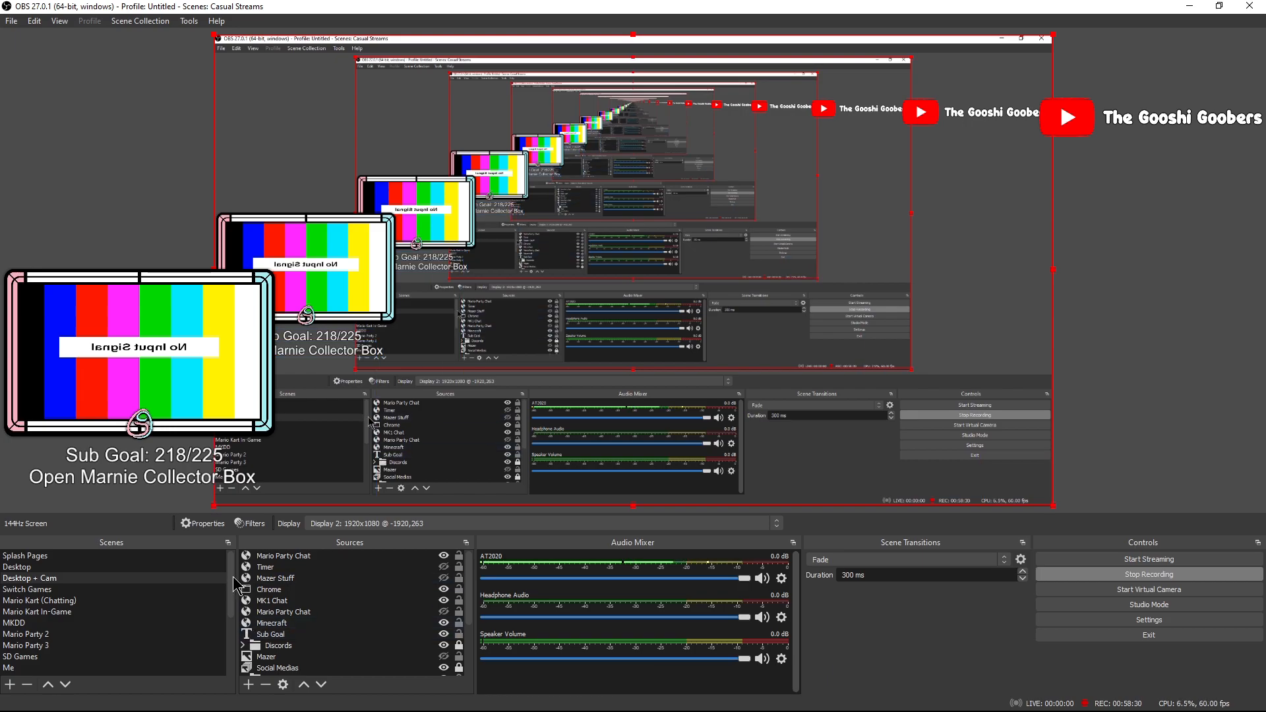
{"action": "scroll", "coordinate": [232, 576], "scroll_direction": "down", "scroll_amount": 3}
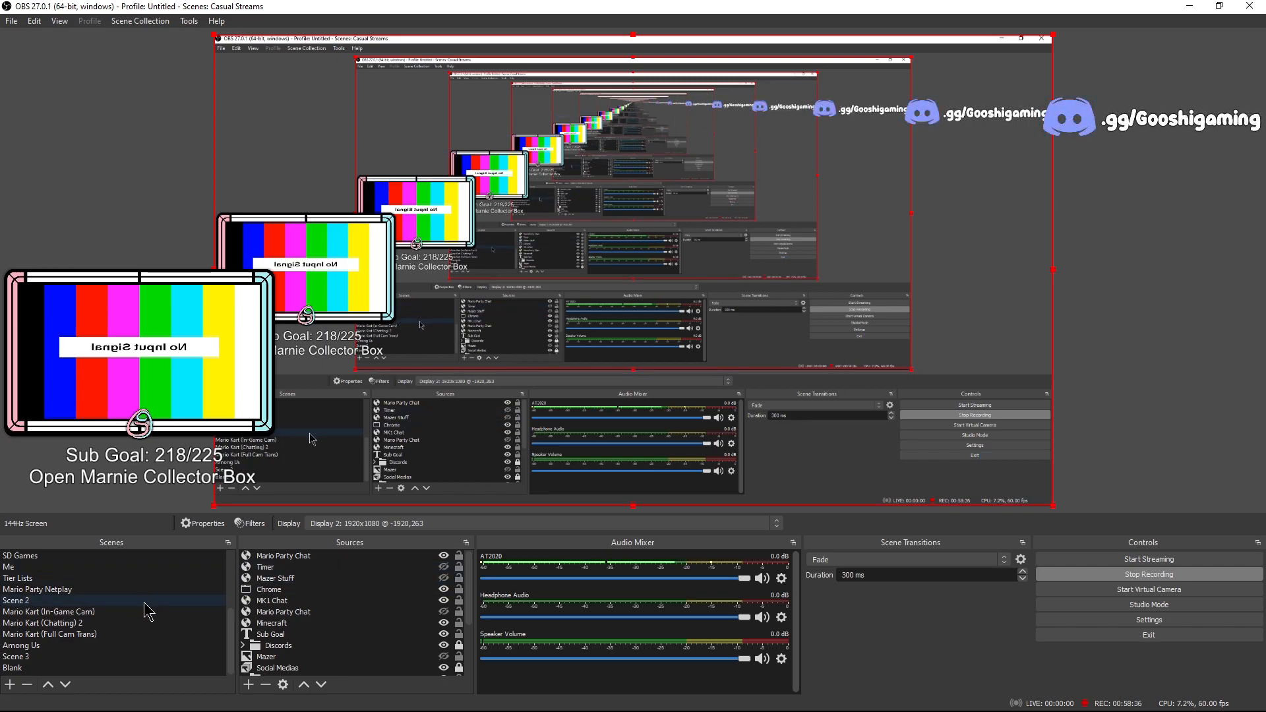
{"action": "scroll", "coordinate": [136, 617], "scroll_direction": "up", "scroll_amount": 1}
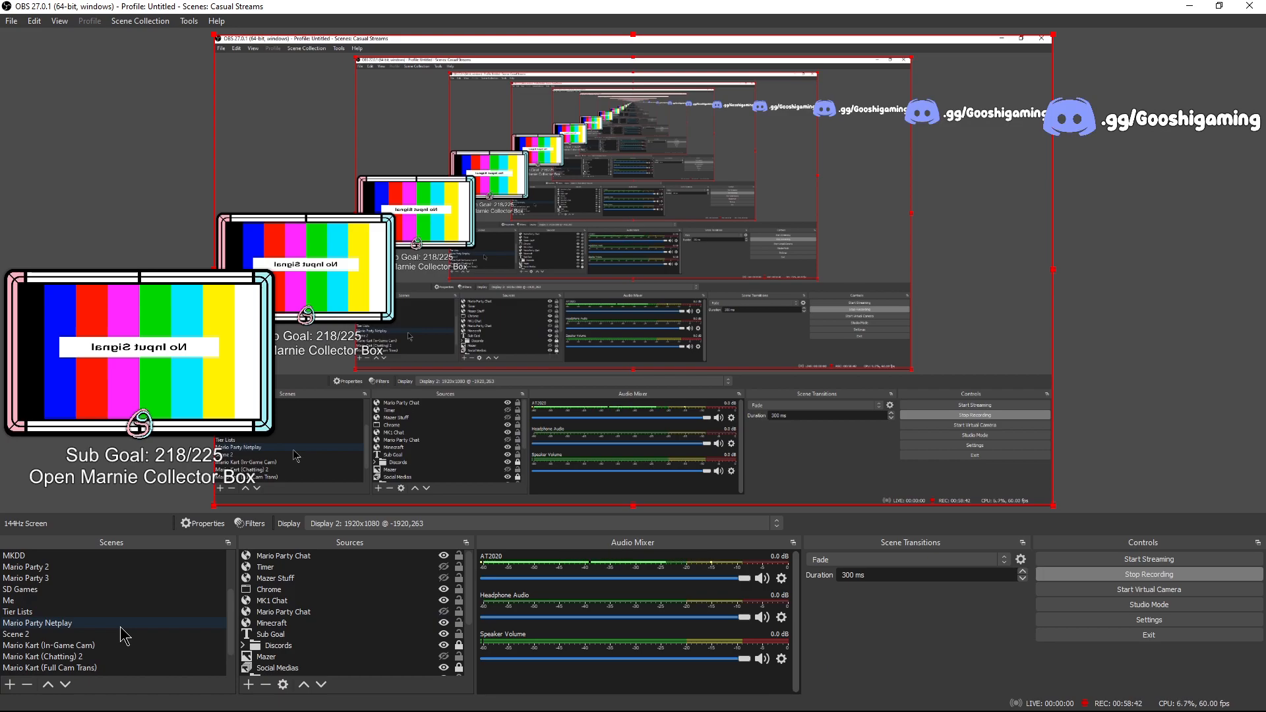
{"action": "scroll", "coordinate": [115, 627], "scroll_direction": "up", "scroll_amount": 1}
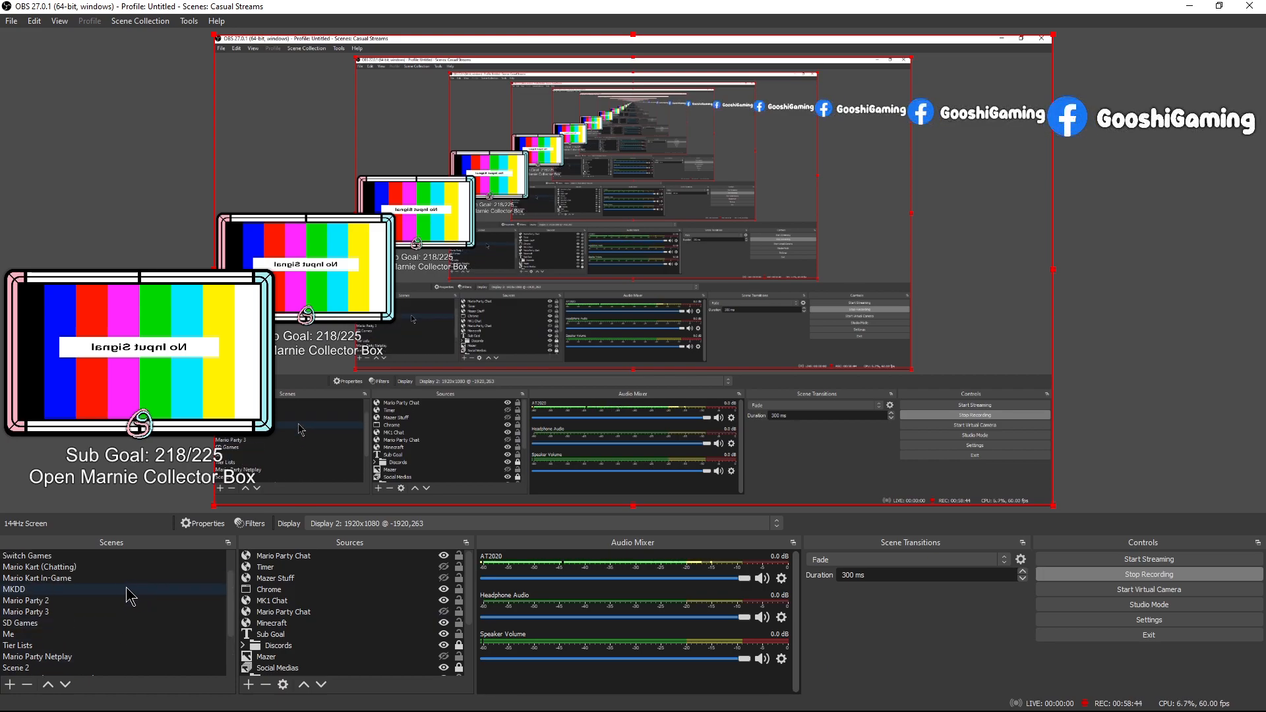
{"action": "left_click_drag", "start_coordinate": [599, 6], "coordinate": [1265, 94]}
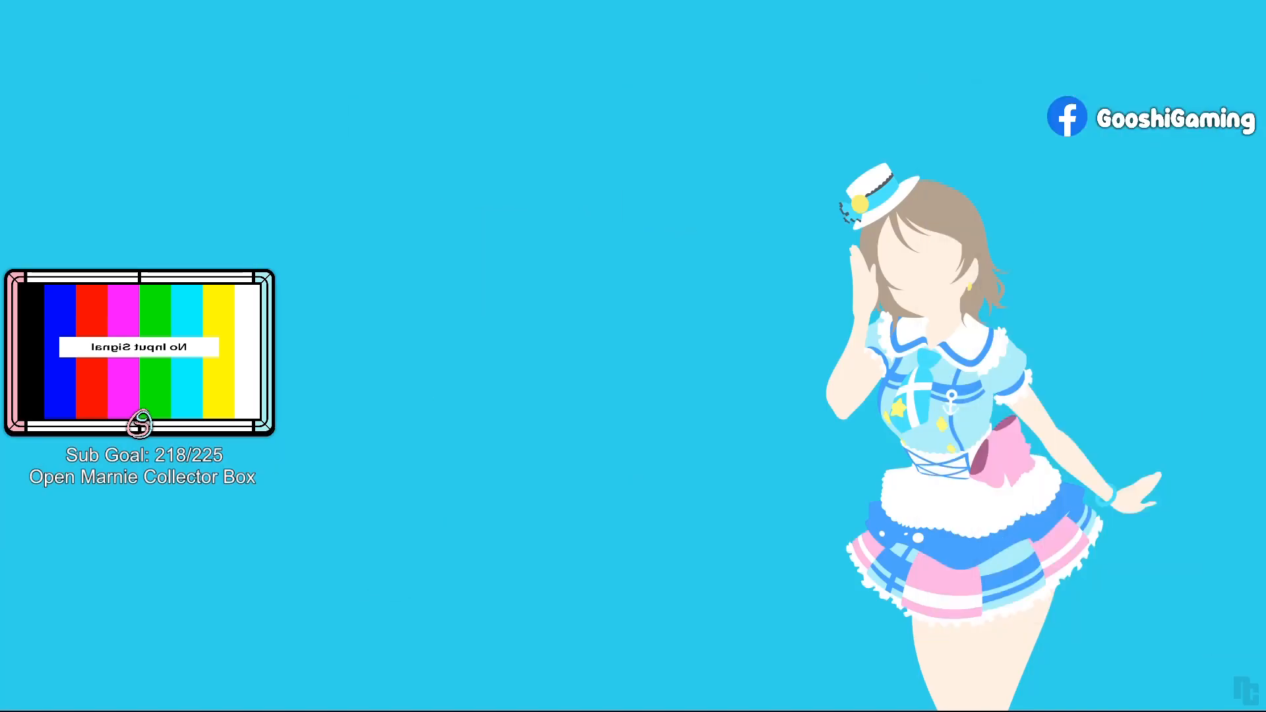